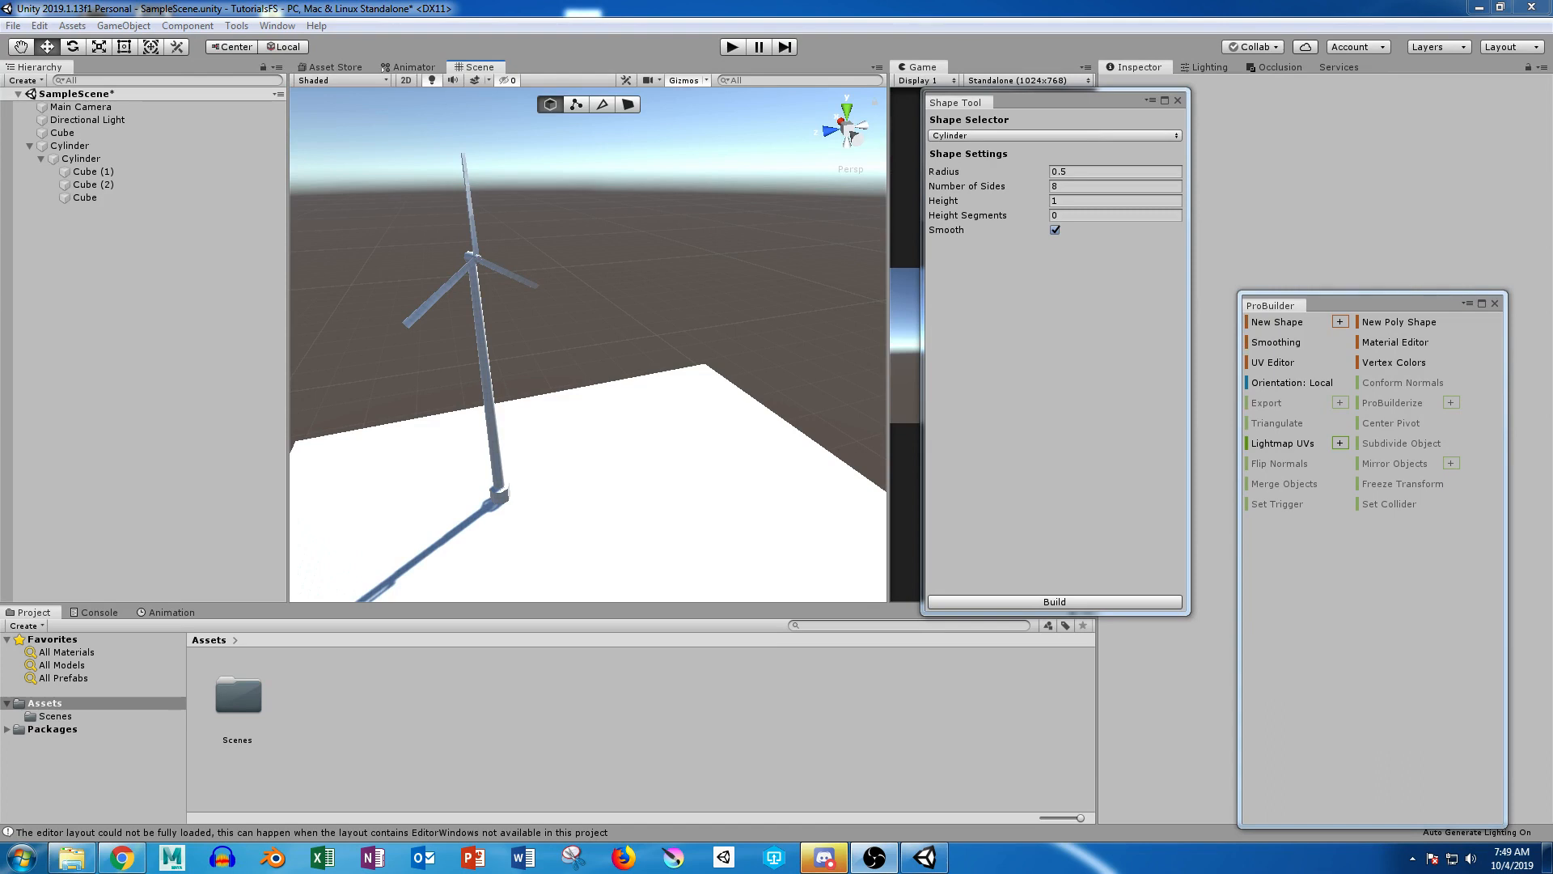
# Step: Examine the wind turbine model from several sides, including its tower, blades and base
pyautogui.keyDown('alt'); pyautogui.moveTo(518, 364); pyautogui.dragTo(453, 279); pyautogui.keyUp('alt')
pyautogui.keyDown('alt'); pyautogui.moveTo(566, 324); pyautogui.dragTo(569, 380); pyautogui.keyUp('alt')
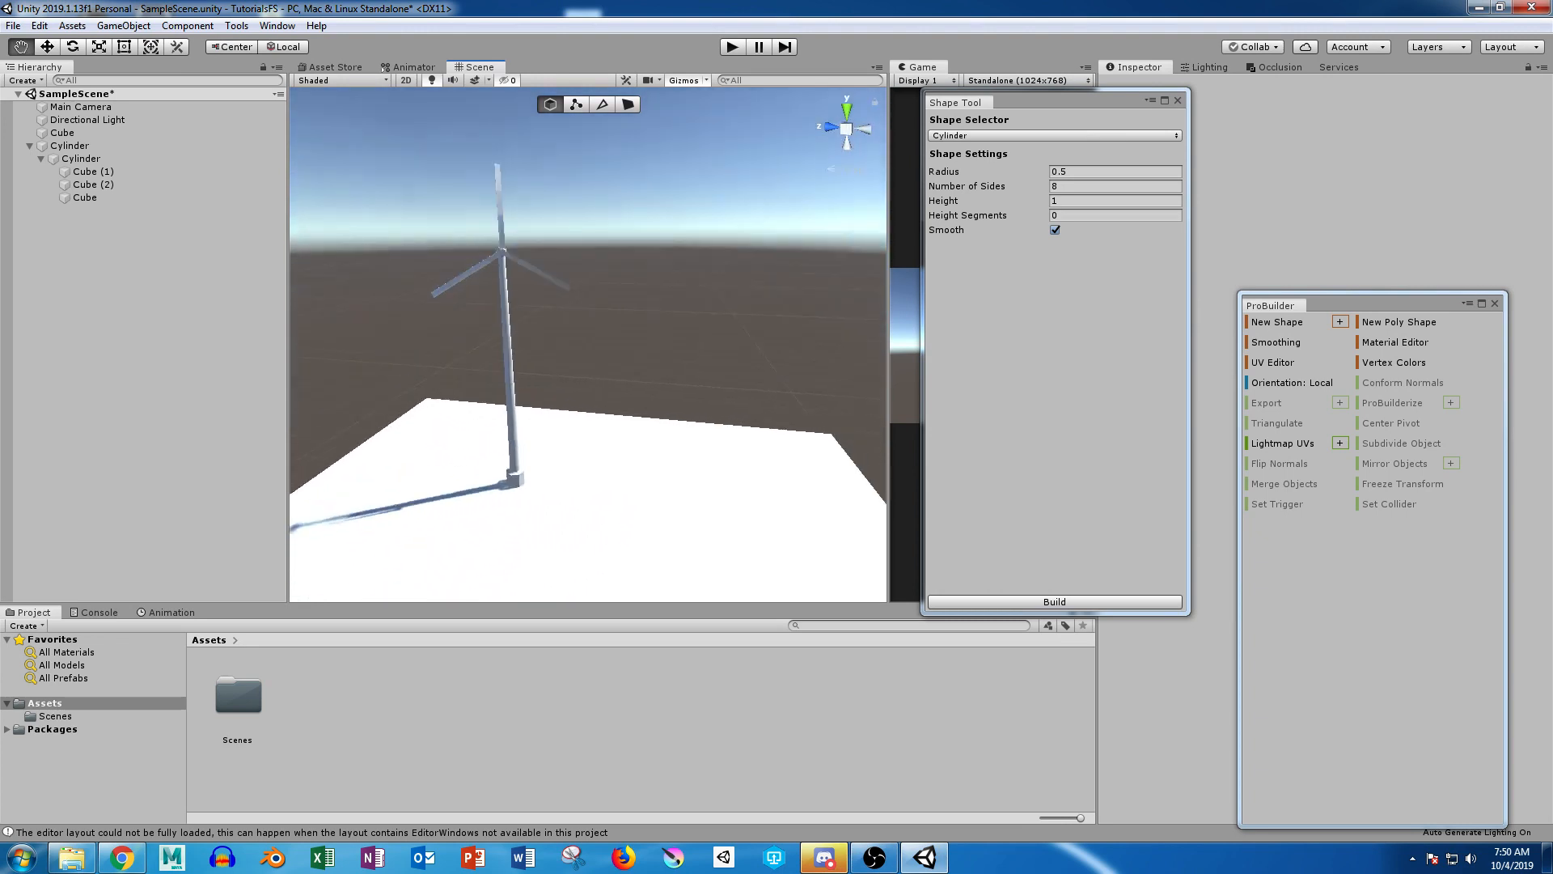
pyautogui.keyDown('alt'); pyautogui.moveTo(569, 380); pyautogui.dragTo(592, 429, button='middle'); pyautogui.keyUp('alt')
pyautogui.keyDown('alt'); pyautogui.moveTo(593, 428); pyautogui.dragTo(744, 435, button='right'); pyautogui.keyUp('alt')
pyautogui.keyDown('alt'); pyautogui.moveTo(599, 380); pyautogui.dragTo(602, 340); pyautogui.keyUp('alt')
pyautogui.keyDown('alt'); pyautogui.moveTo(603, 340); pyautogui.dragTo(518, 339, button='right'); pyautogui.keyUp('alt')
pyautogui.keyDown('alt'); pyautogui.moveTo(567, 388); pyautogui.dragTo(461, 210, button='middle'); pyautogui.keyUp('alt')
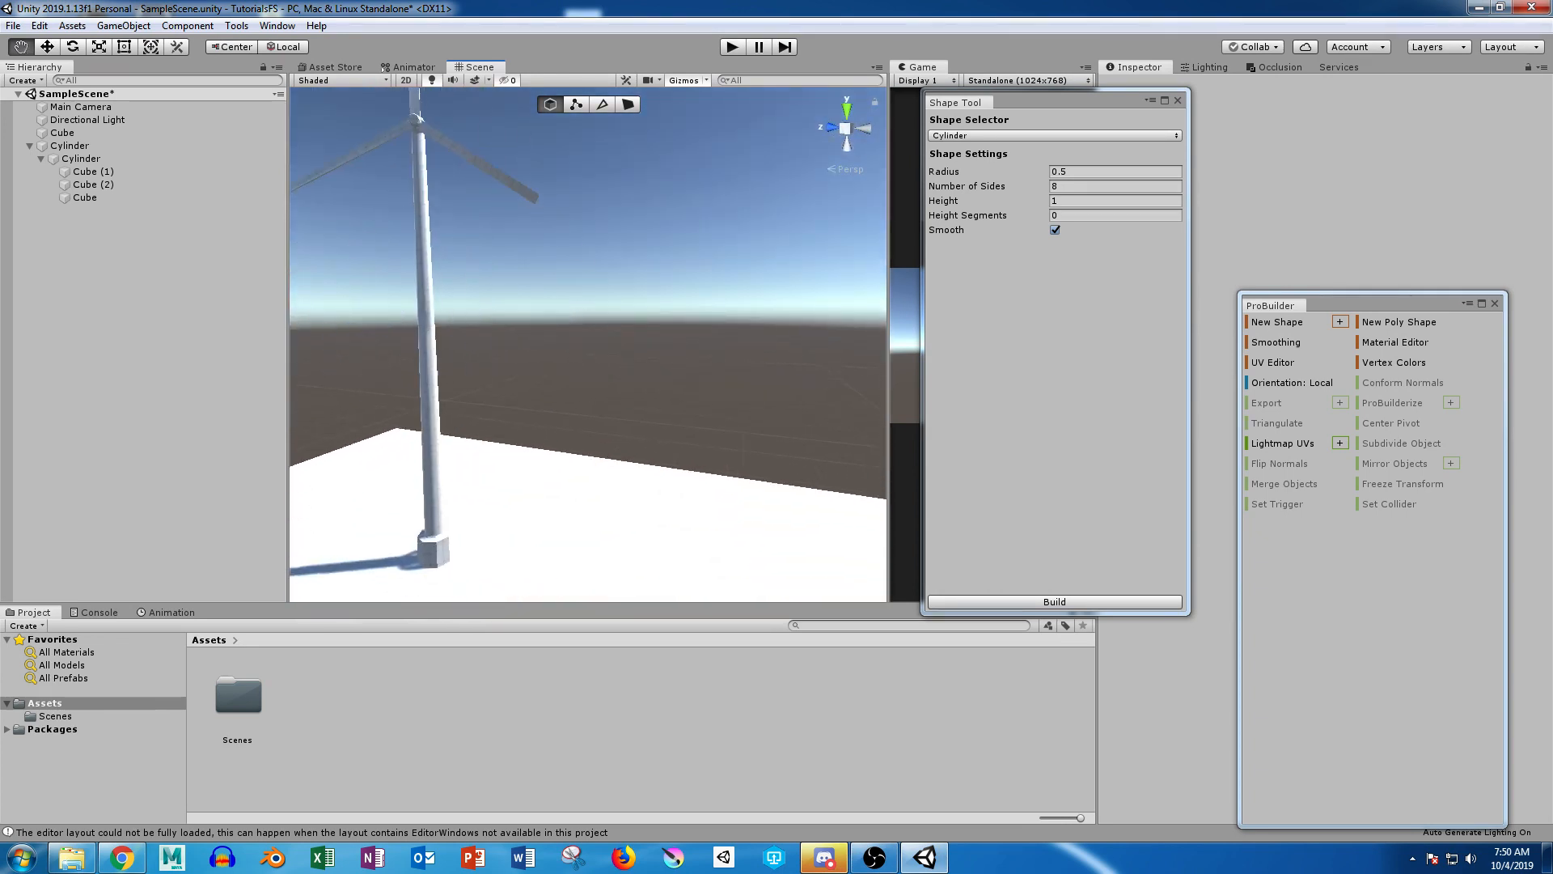
pyautogui.keyDown('alt'); pyautogui.moveTo(461, 211); pyautogui.dragTo(380, 214, button='right'); pyautogui.keyUp('alt')
pyautogui.keyDown('alt'); pyautogui.moveTo(469, 218); pyautogui.dragTo(530, 356); pyautogui.keyUp('alt')
pyautogui.moveTo(530, 356)
pyautogui.keyDown('alt'); pyautogui.mouseDown(button='middle')
pyautogui.moveTo(404, 312)
pyautogui.moveTo(522, 355)
pyautogui.mouseUp(button='middle'); pyautogui.keyUp('alt')
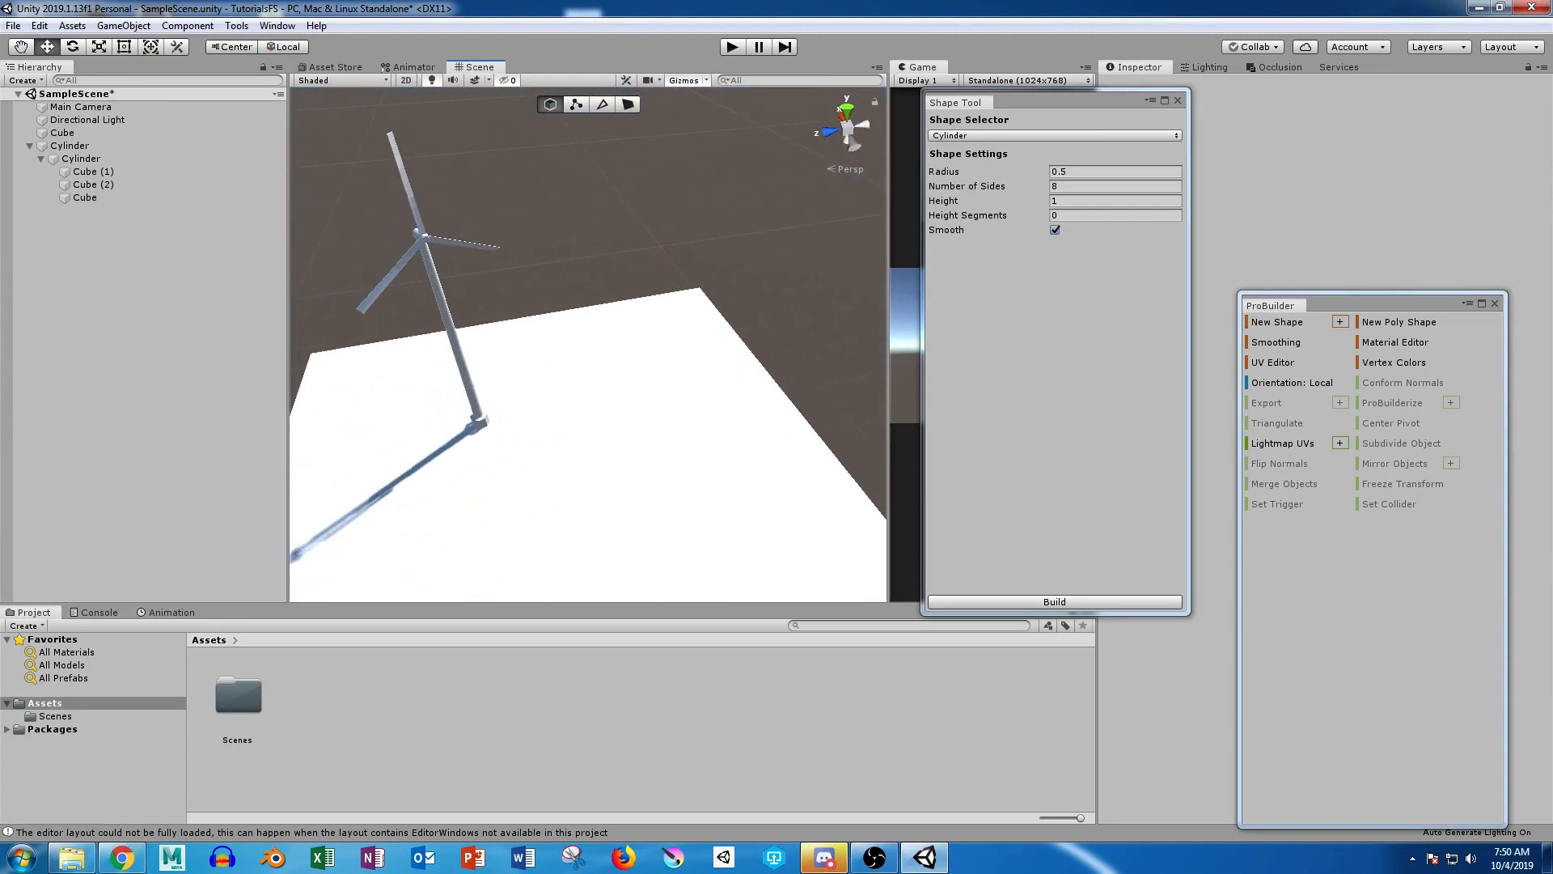
pyautogui.keyDown('alt'); pyautogui.moveTo(501, 356); pyautogui.dragTo(783, 283); pyautogui.keyUp('alt')
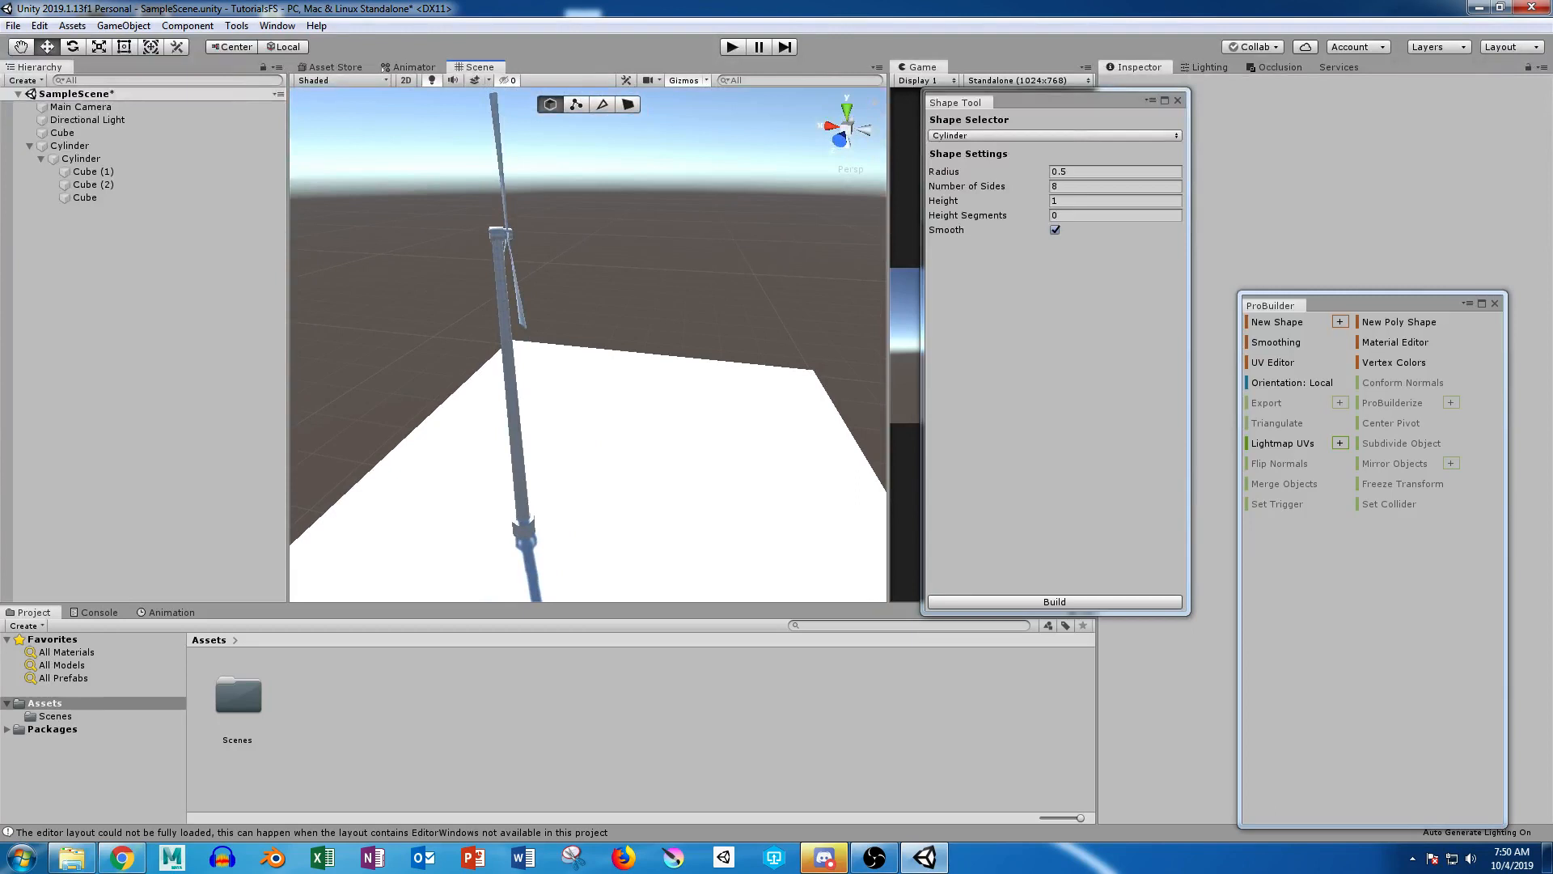
pyautogui.click(499, 234)
pyautogui.keyDown('alt'); pyautogui.moveTo(696, 231); pyautogui.dragTo(518, 289); pyautogui.keyUp('alt')
pyautogui.click(518, 283)
# Step: Rename the turbine's parent Cylinder object as WindmillStart, collapse its children in the hierarchy and deselect it
pyautogui.click(71, 146)
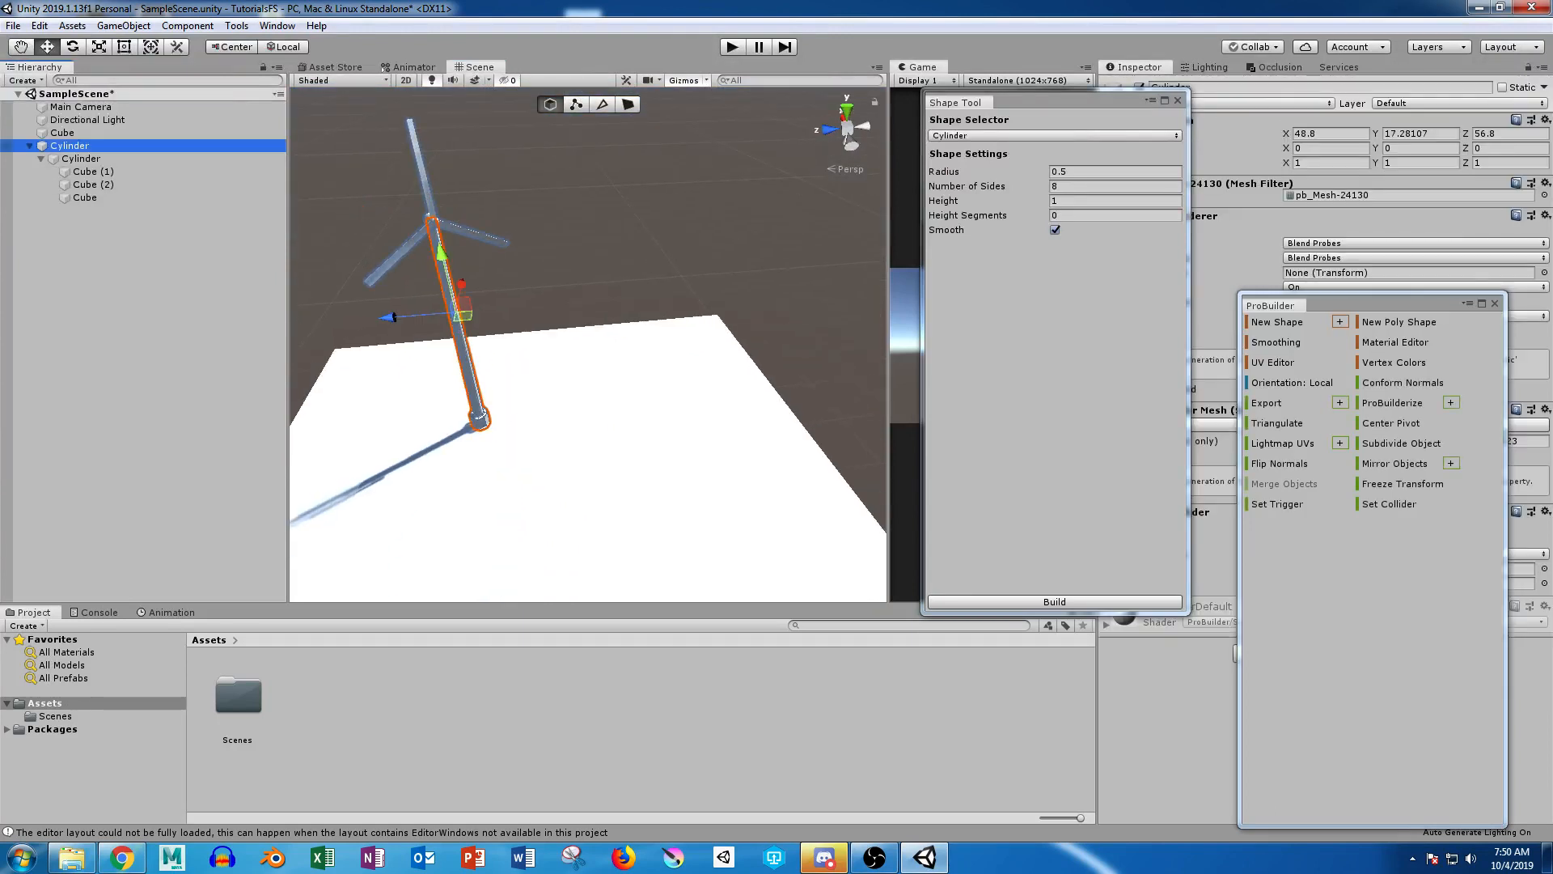
pyautogui.press('F2')
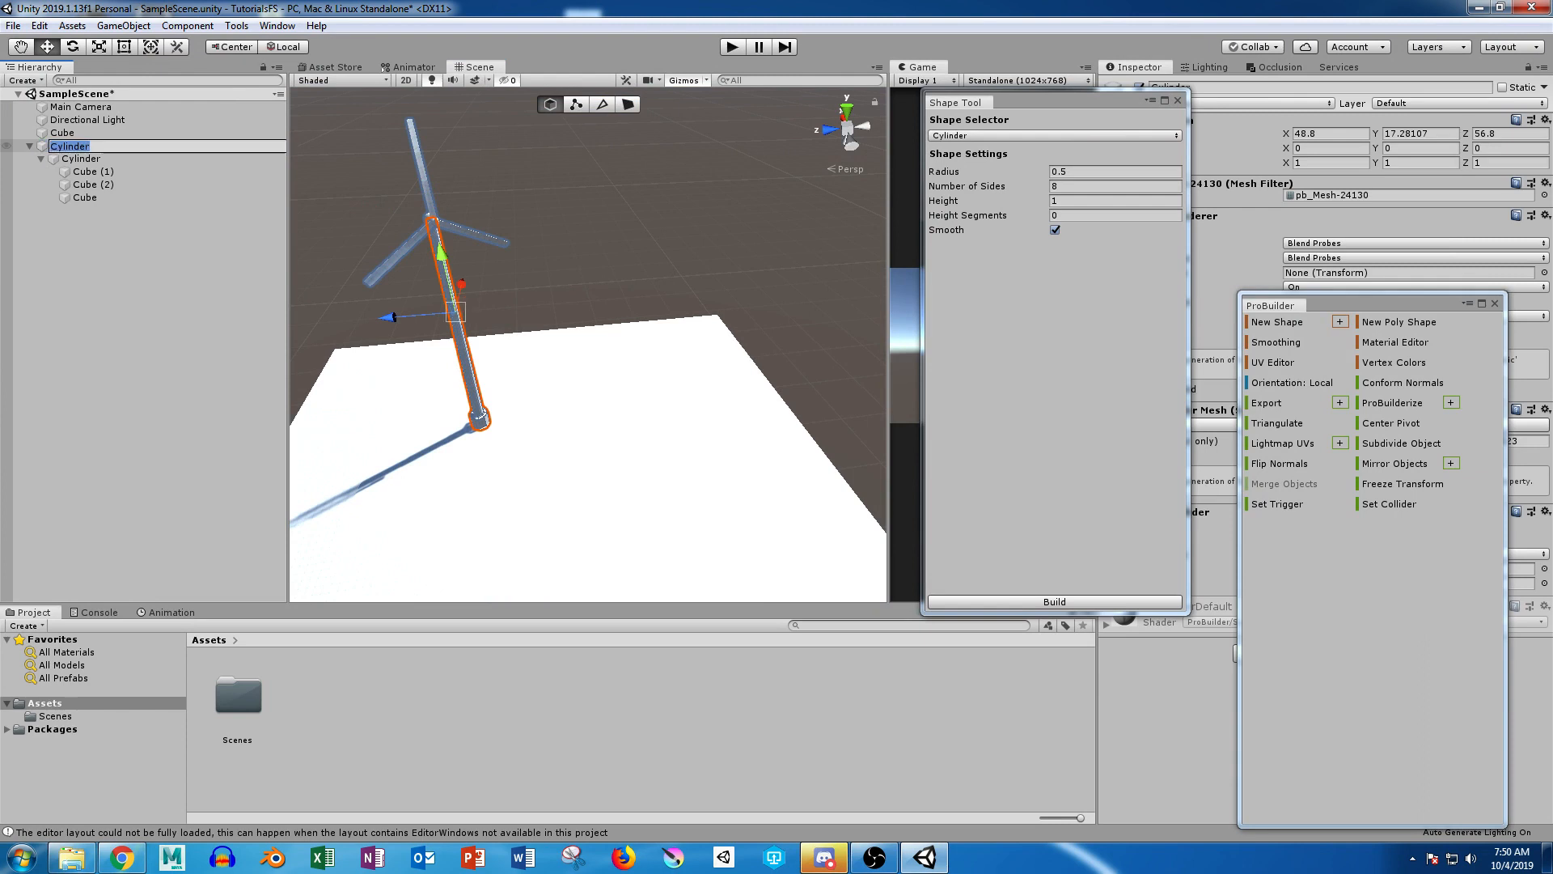
pyautogui.write('WindmillStart')
pyautogui.press('Return')
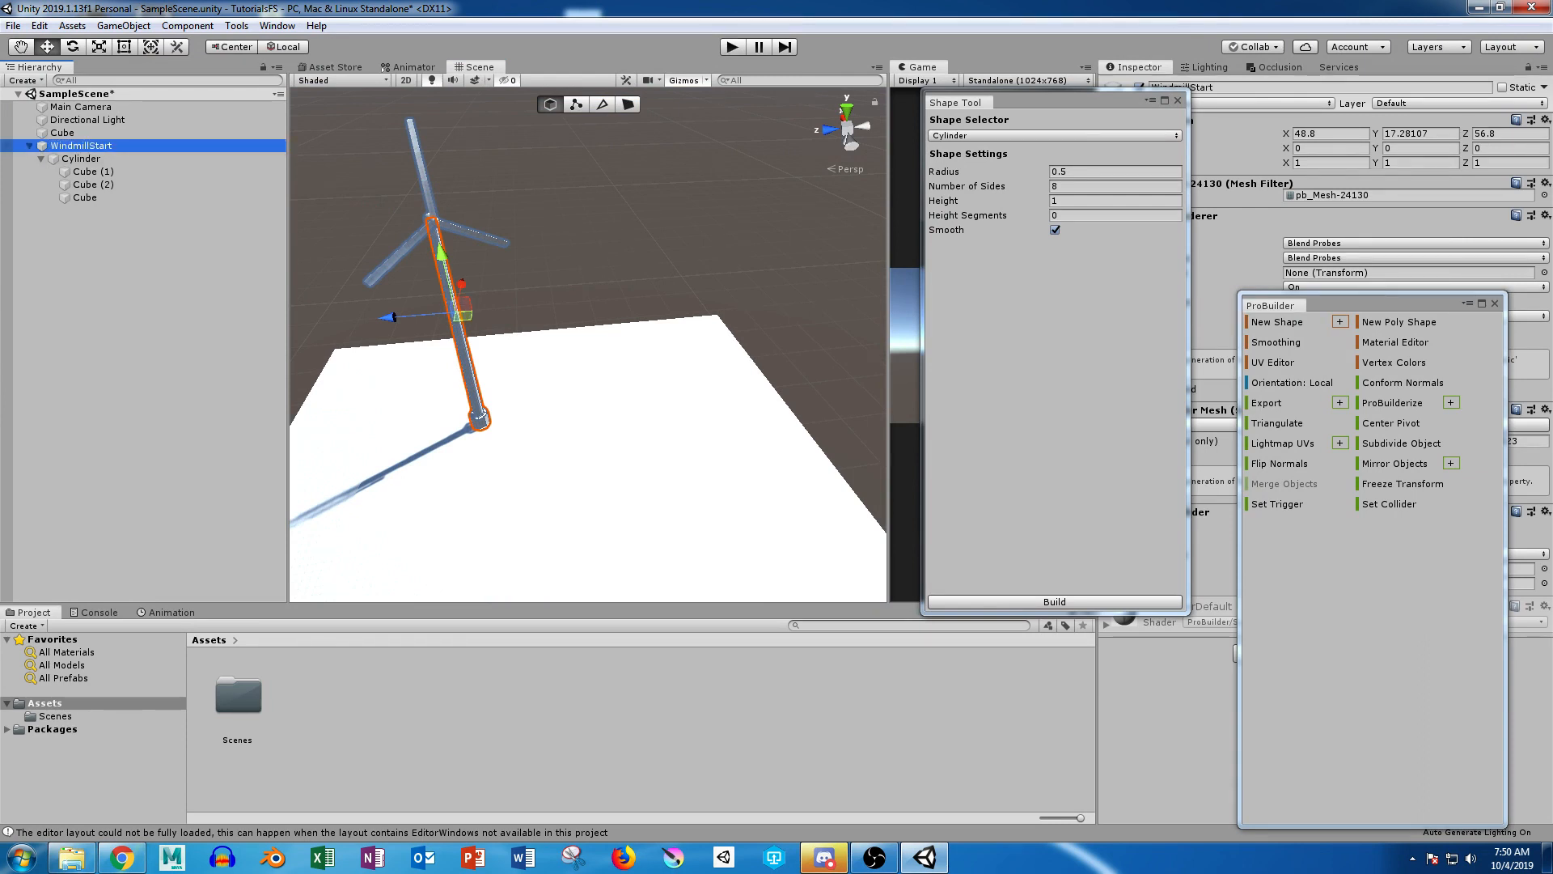
pyautogui.press('Left')
pyautogui.click(639, 219)
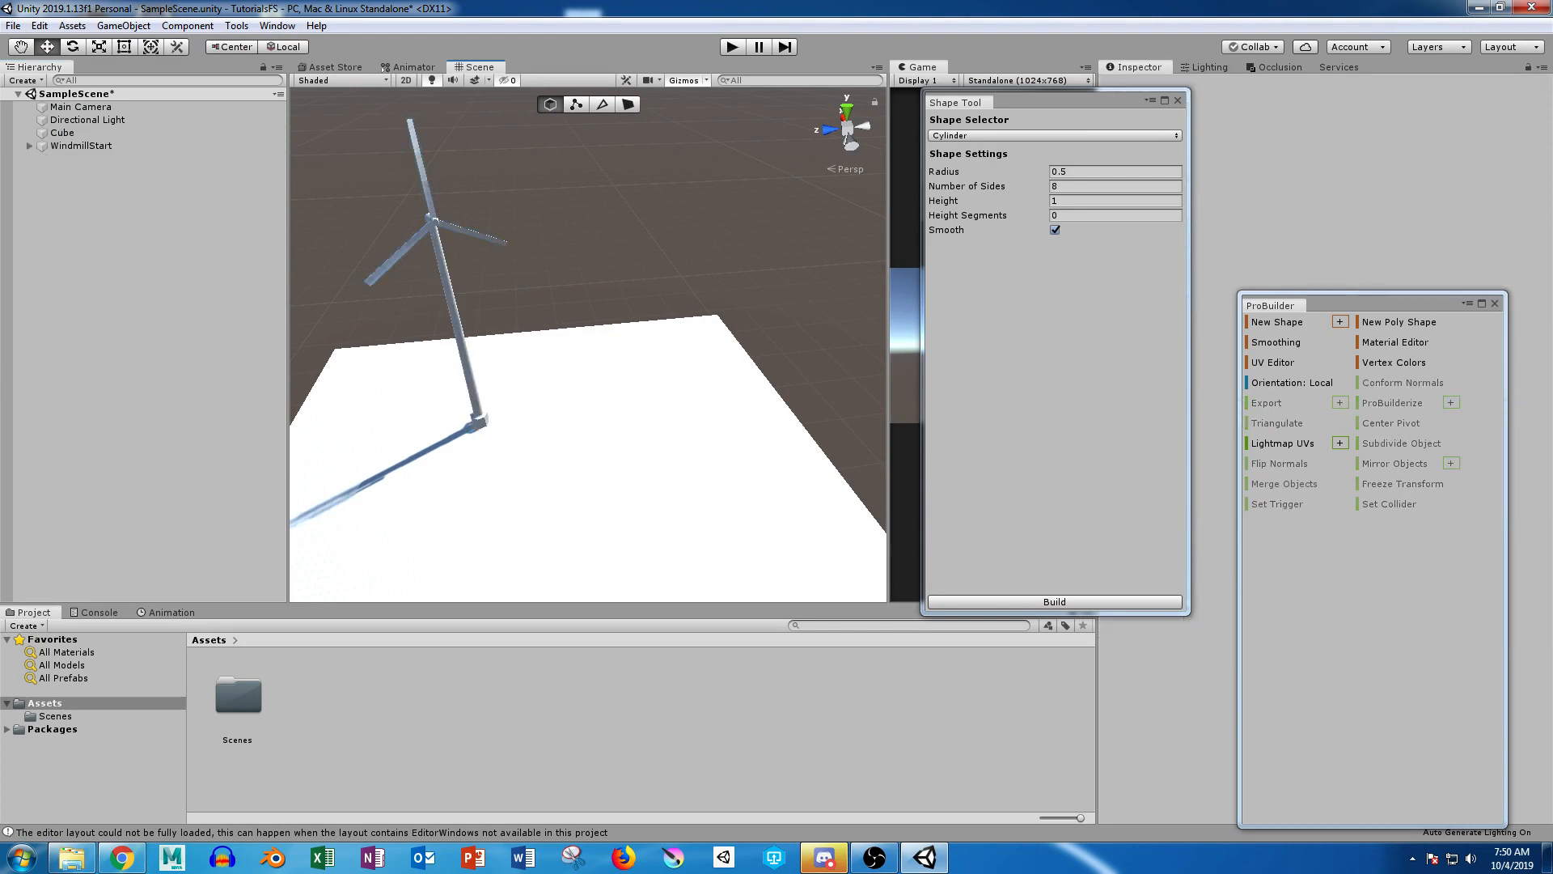
# Step: Build a new cylinder with 3 height segments, lower it to Y 1.4 and frame it in the scene
pyautogui.click(1115, 215)
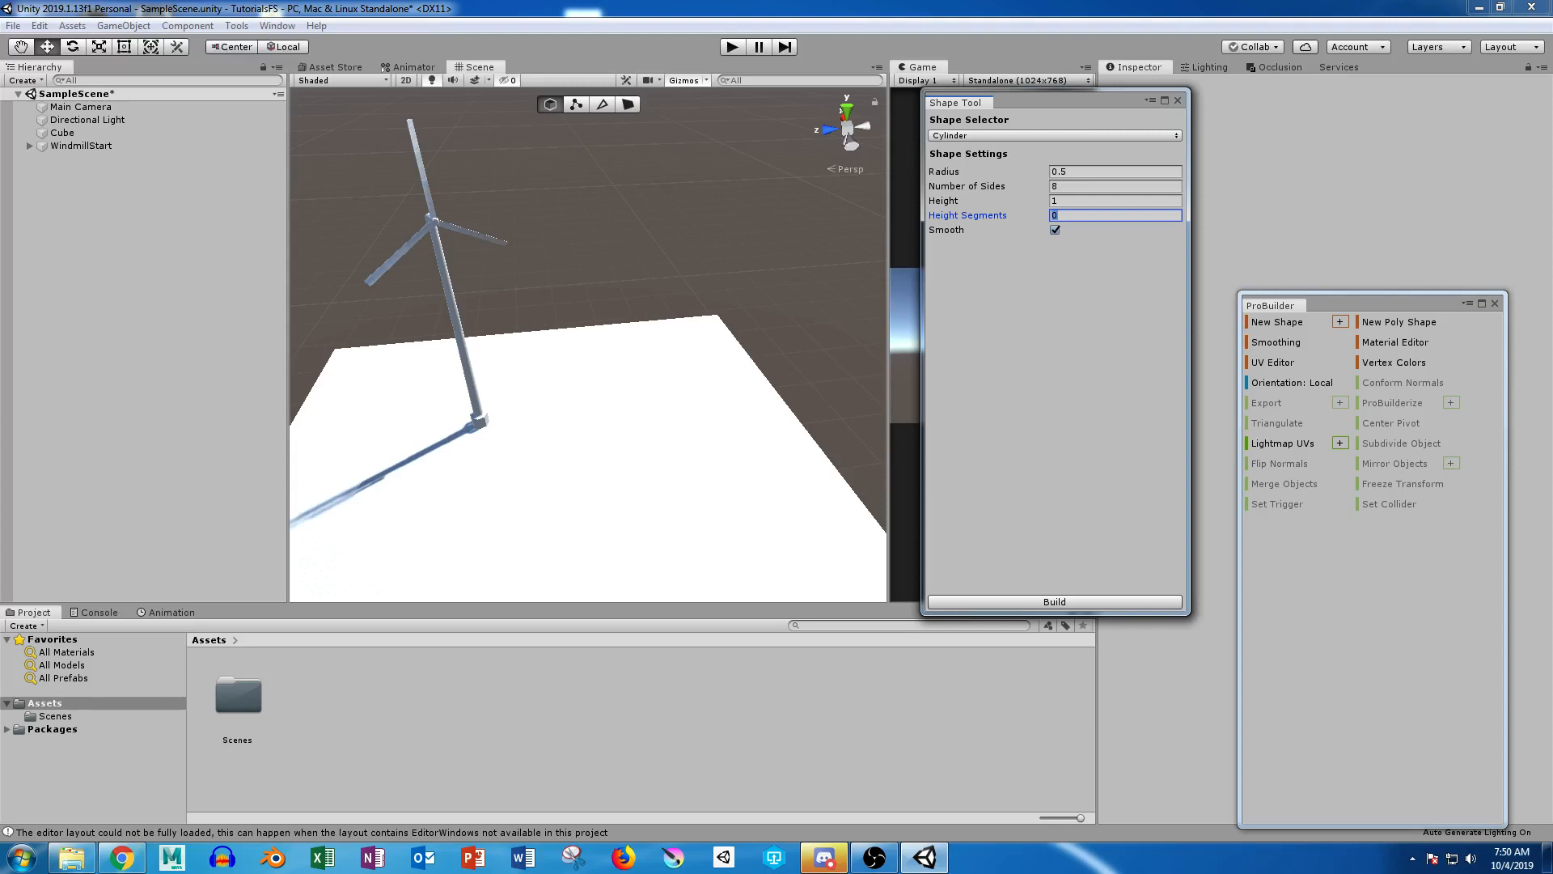
pyautogui.write('3')
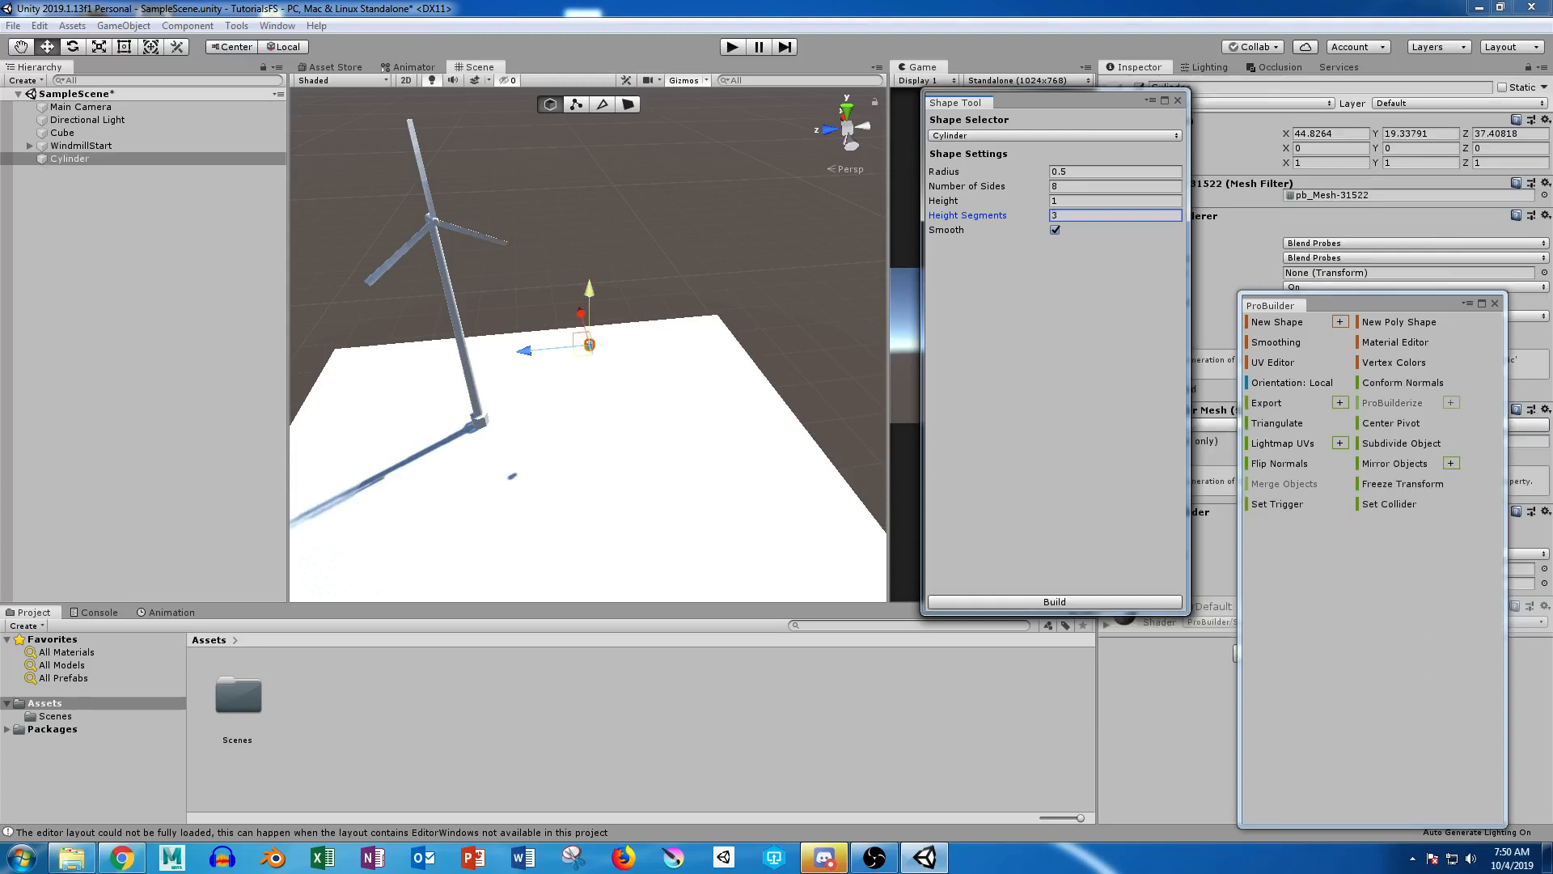
pyautogui.moveTo(588, 289); pyautogui.dragTo(588, 379)
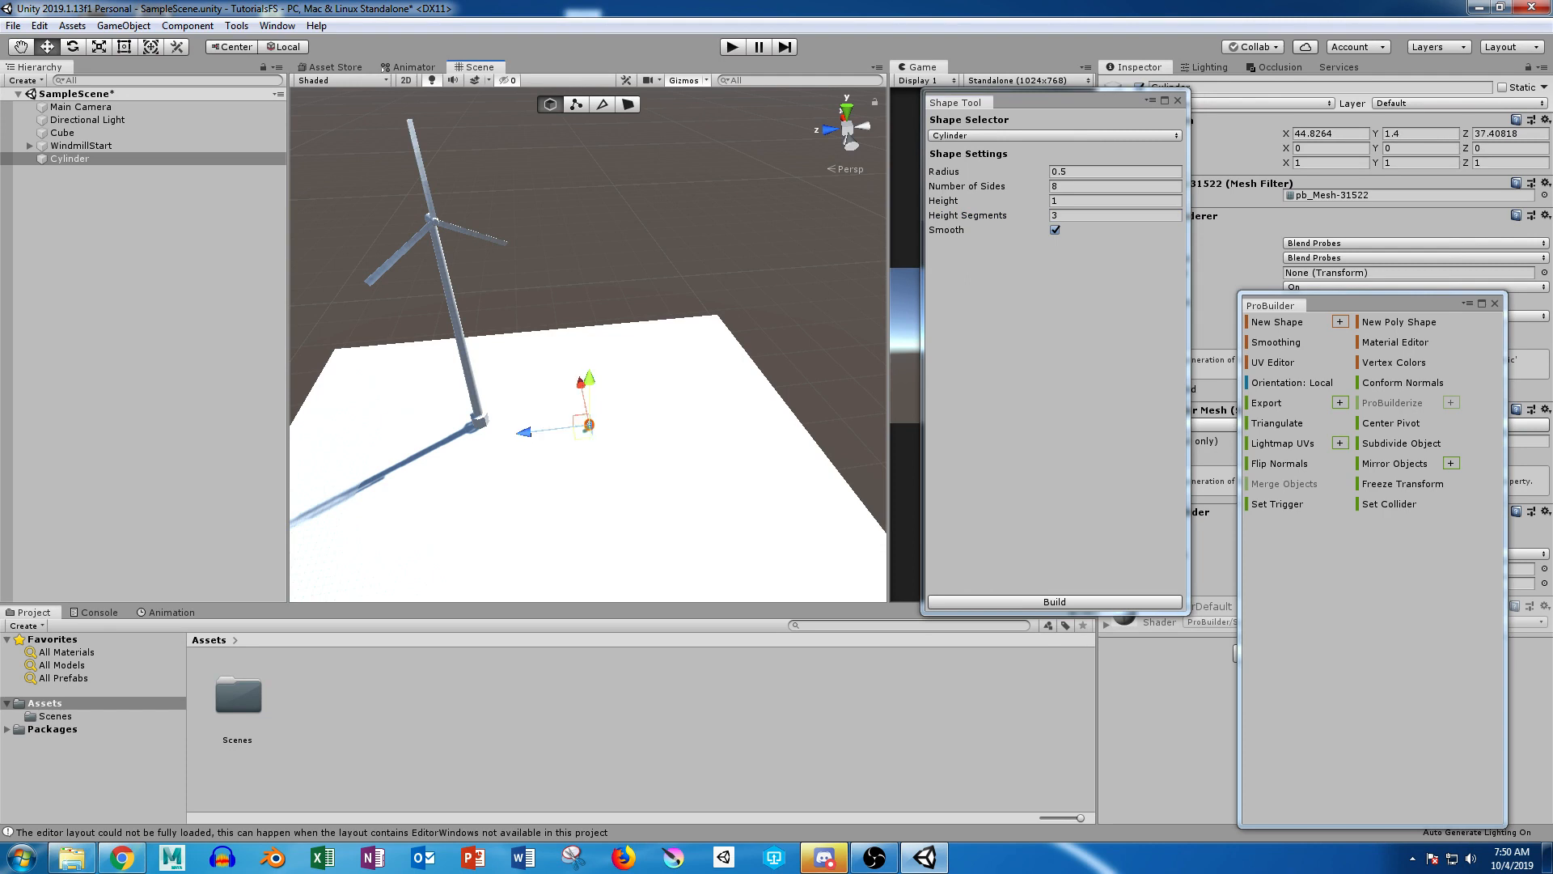
pyautogui.press('f')
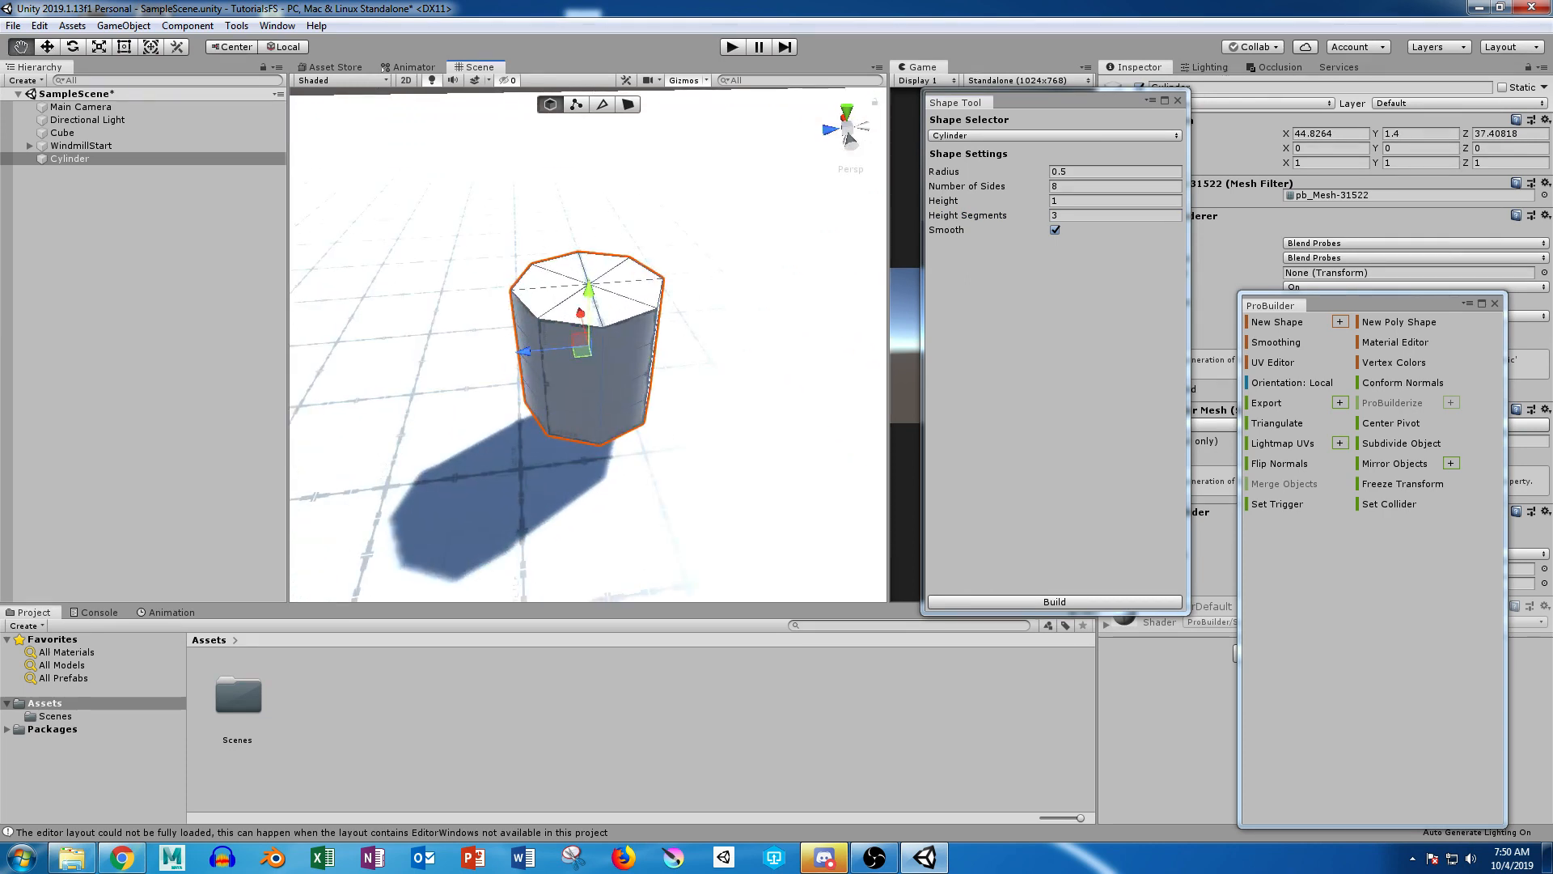
pyautogui.keyDown('alt'); pyautogui.moveTo(589, 378); pyautogui.dragTo(590, 276); pyautogui.keyUp('alt')
pyautogui.keyDown('alt'); pyautogui.moveTo(591, 276); pyautogui.dragTo(693, 284, button='right'); pyautogui.keyUp('alt')
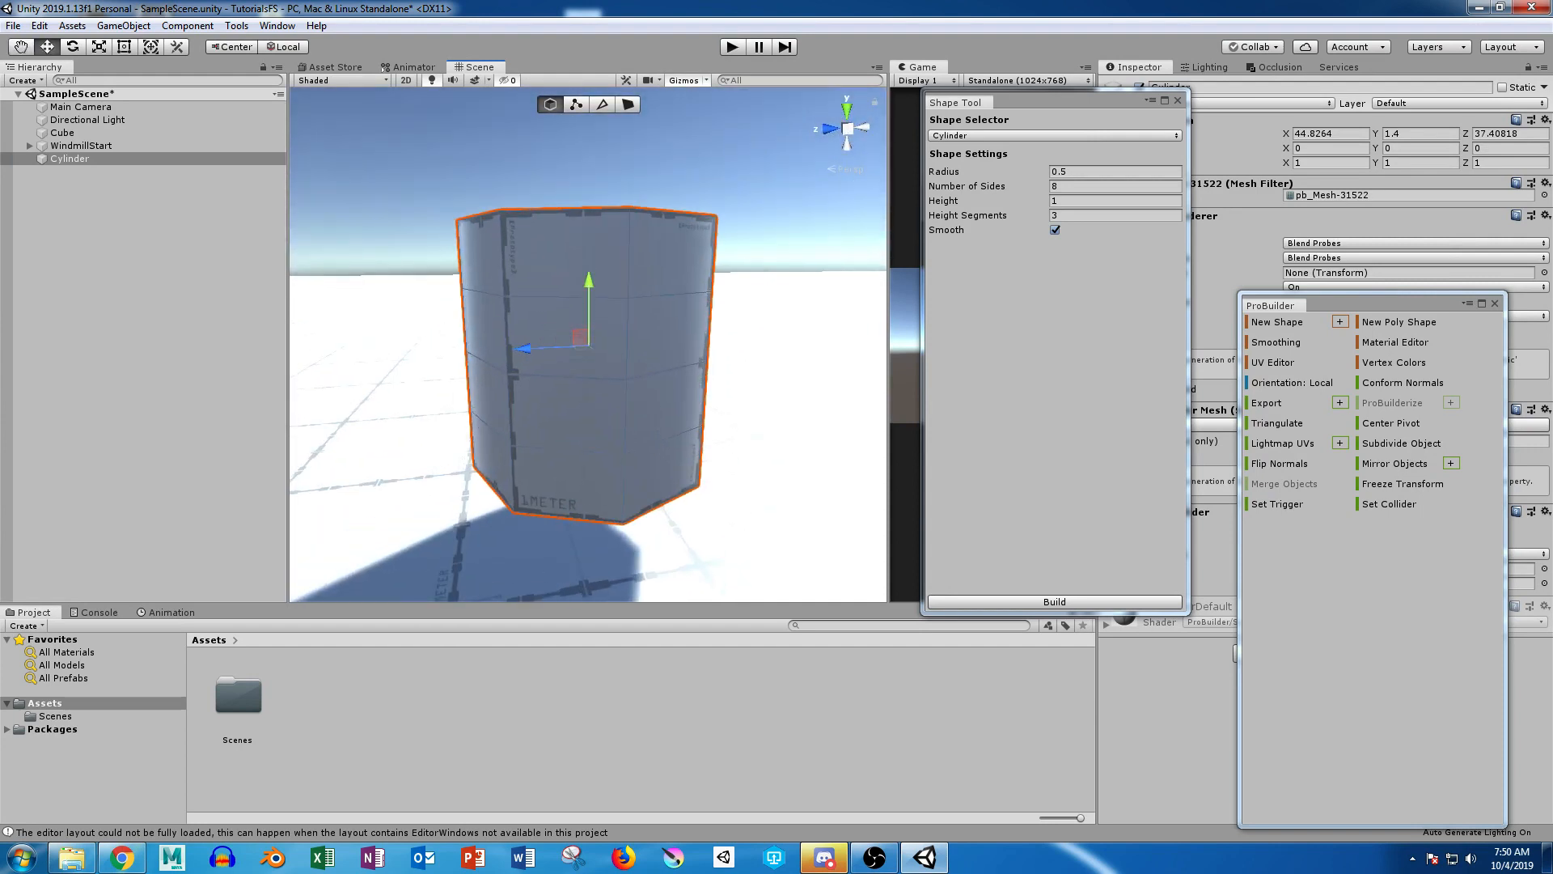
# Step: Box-select the vertices of the new cylinder's two lowest rings and reposition the ProBuilder tool window
pyautogui.click(602, 104)
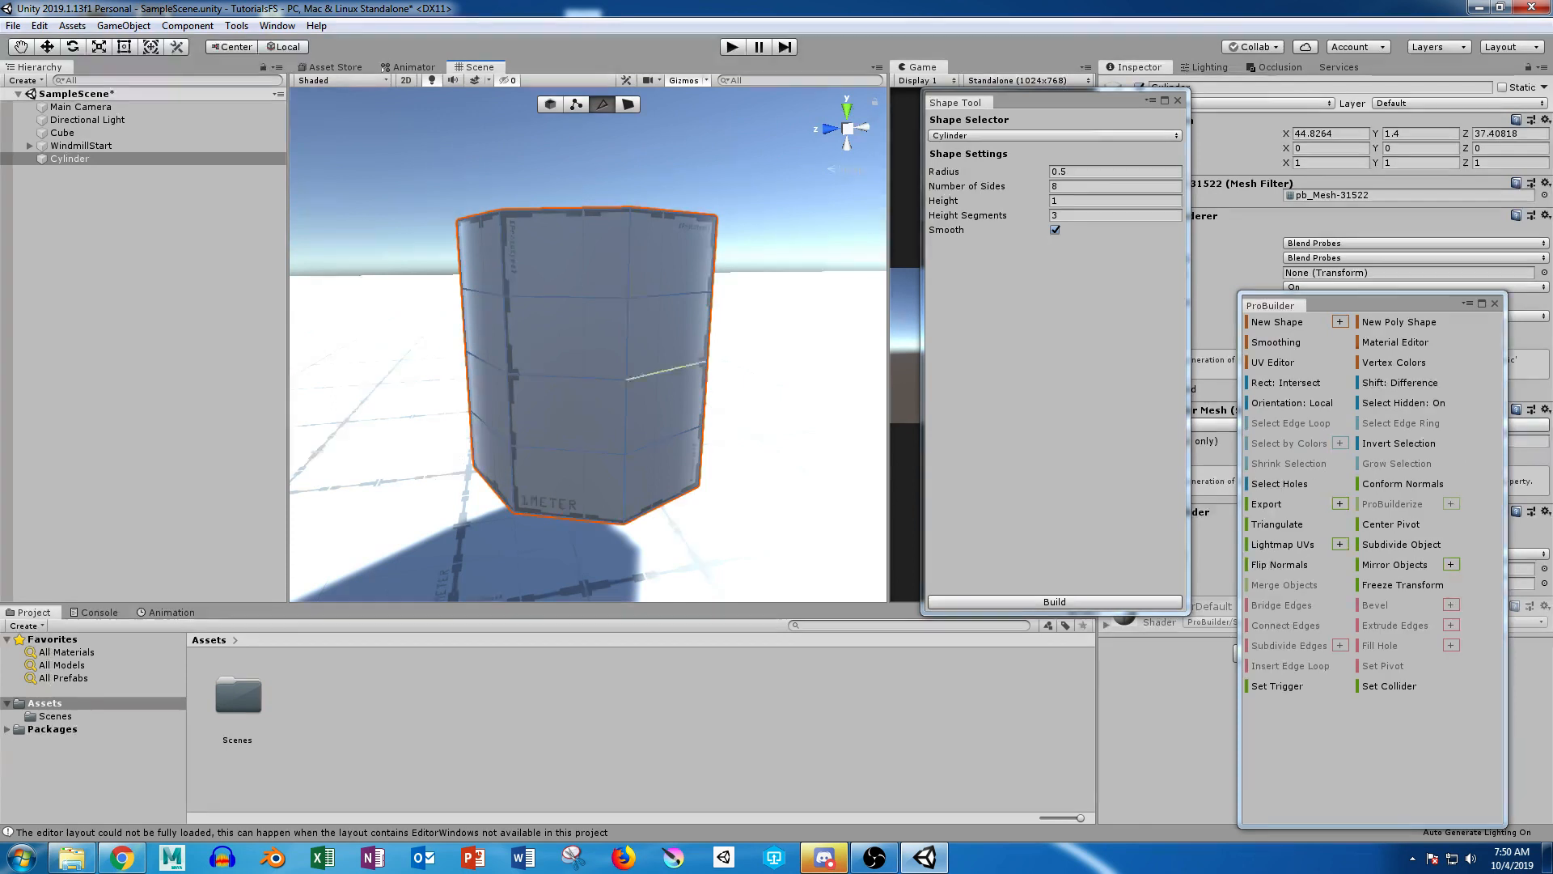
pyautogui.keyDown('alt'); pyautogui.moveTo(664, 356); pyautogui.dragTo(673, 386); pyautogui.keyUp('alt')
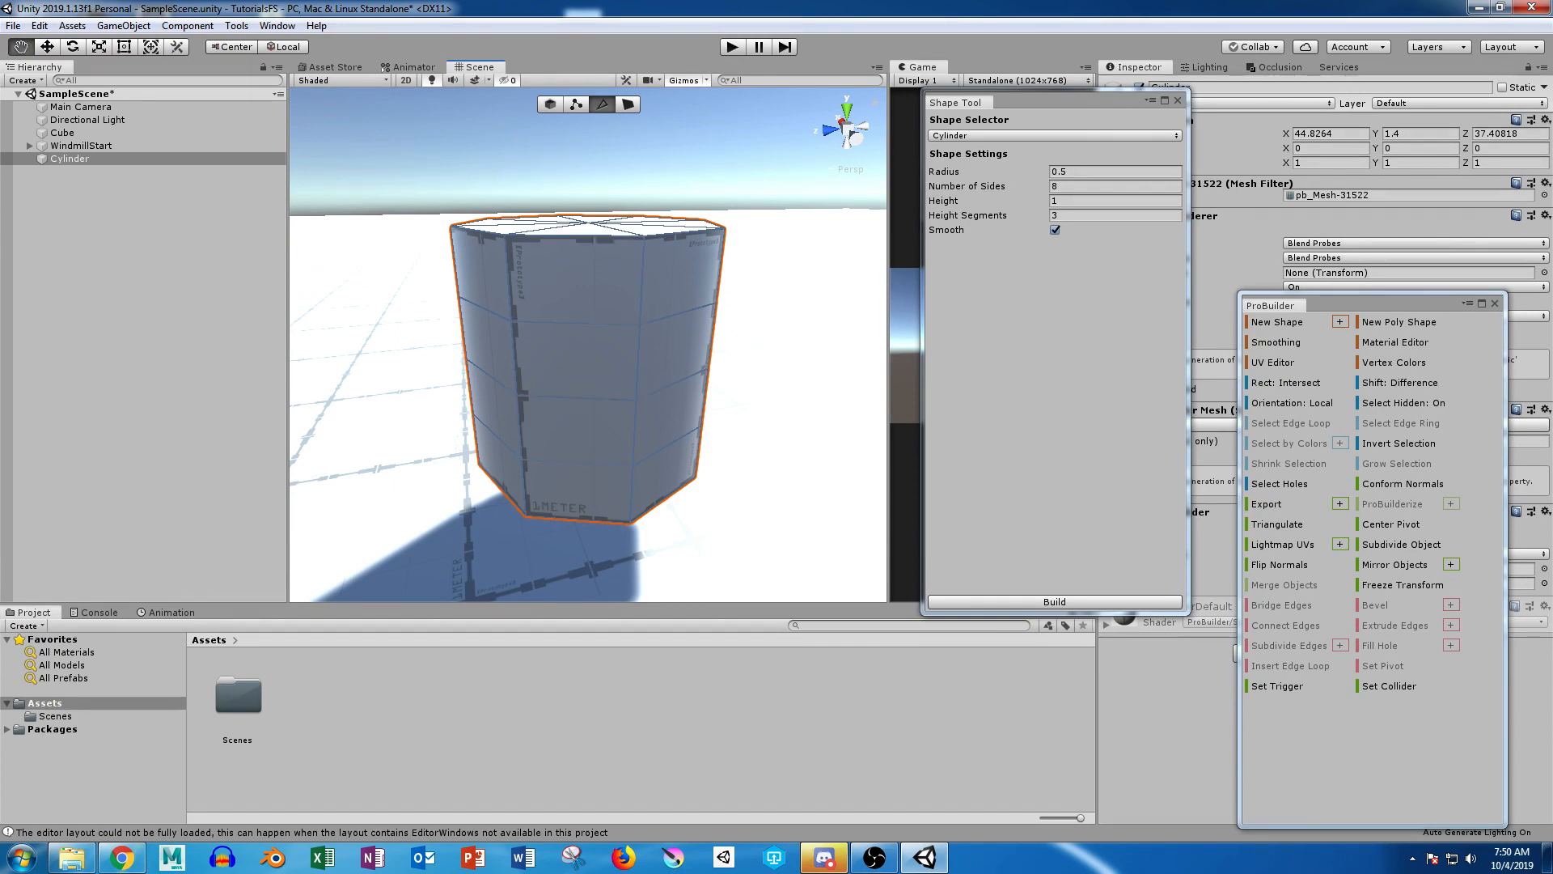
pyautogui.keyDown('alt'); pyautogui.moveTo(576, 397); pyautogui.dragTo(597, 304); pyautogui.keyUp('alt')
pyautogui.scroll(-6, 603, 385)
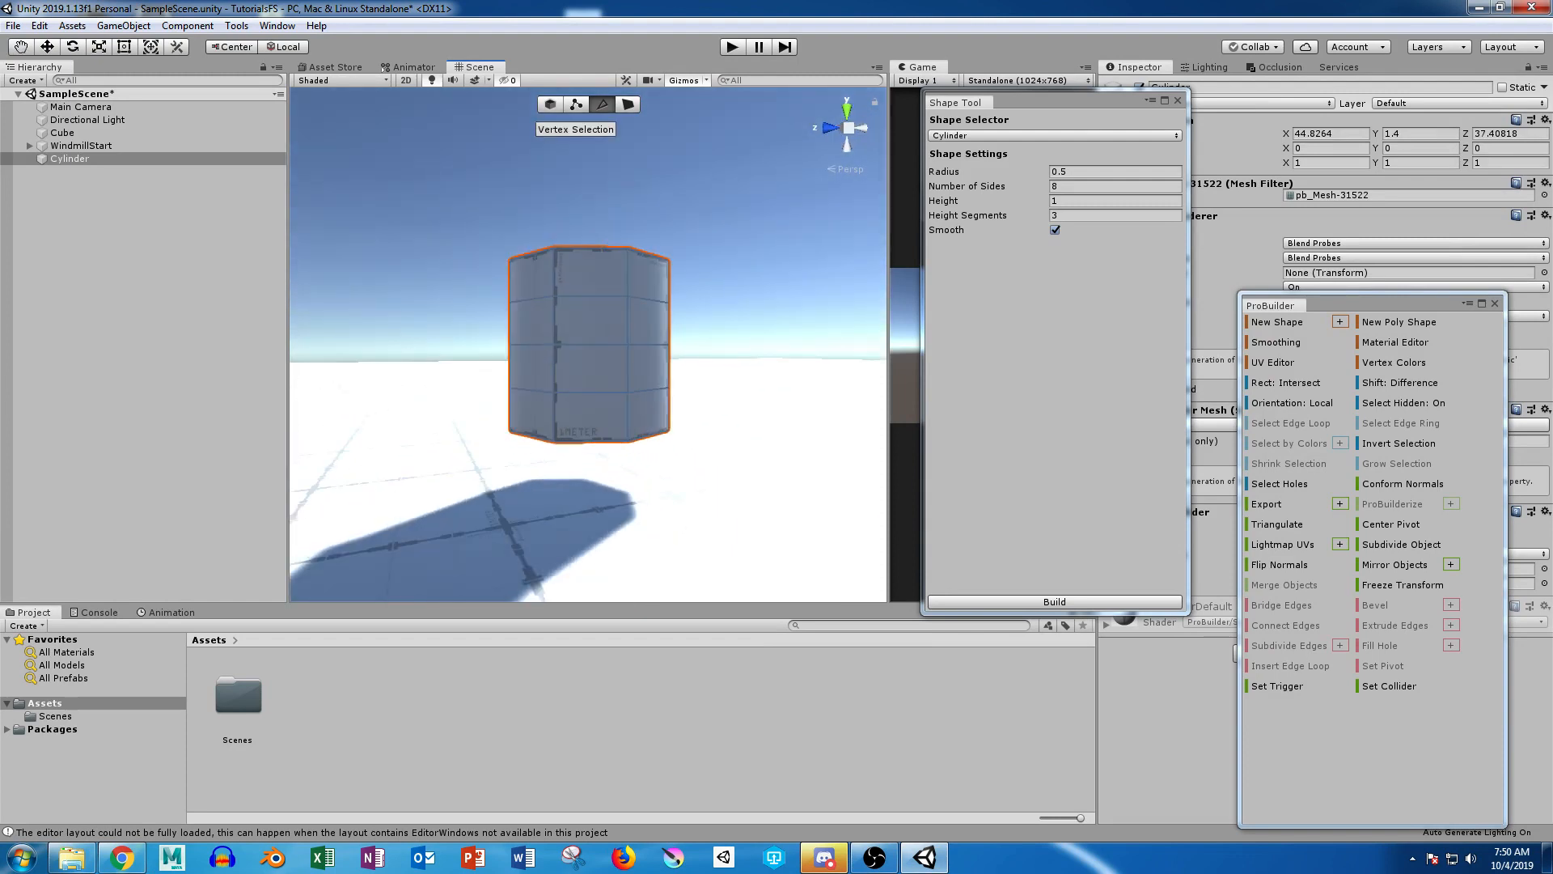
pyautogui.click(576, 104)
pyautogui.keyDown('alt'); pyautogui.moveTo(495, 348); pyautogui.dragTo(931, 487); pyautogui.keyUp('alt')
pyautogui.moveTo(439, 366); pyautogui.dragTo(516, 481)
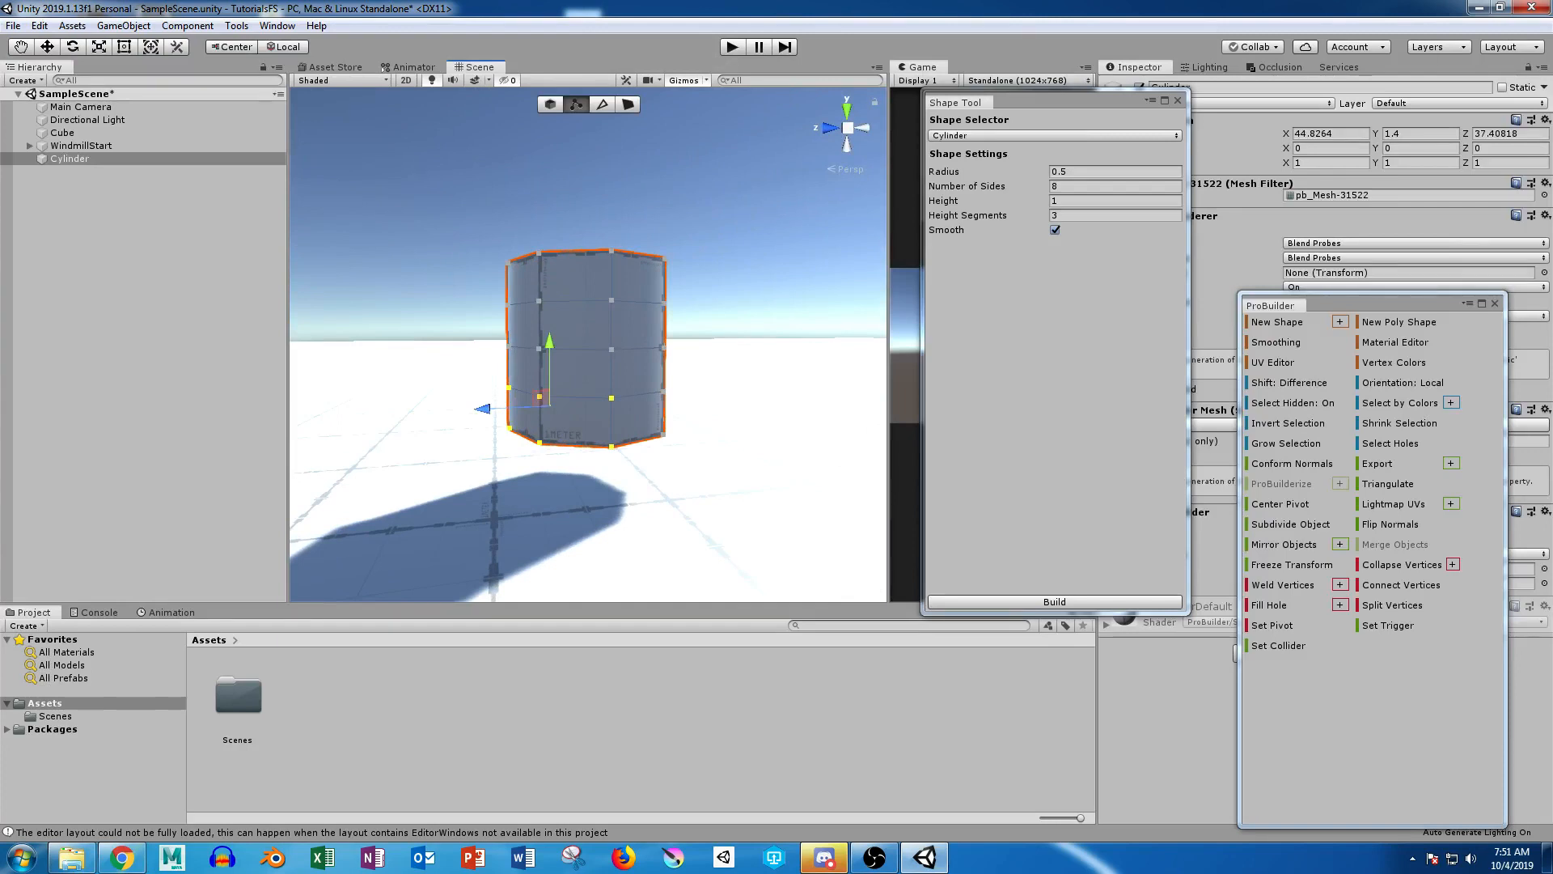
pyautogui.moveTo(1294, 305); pyautogui.dragTo(1311, 92)
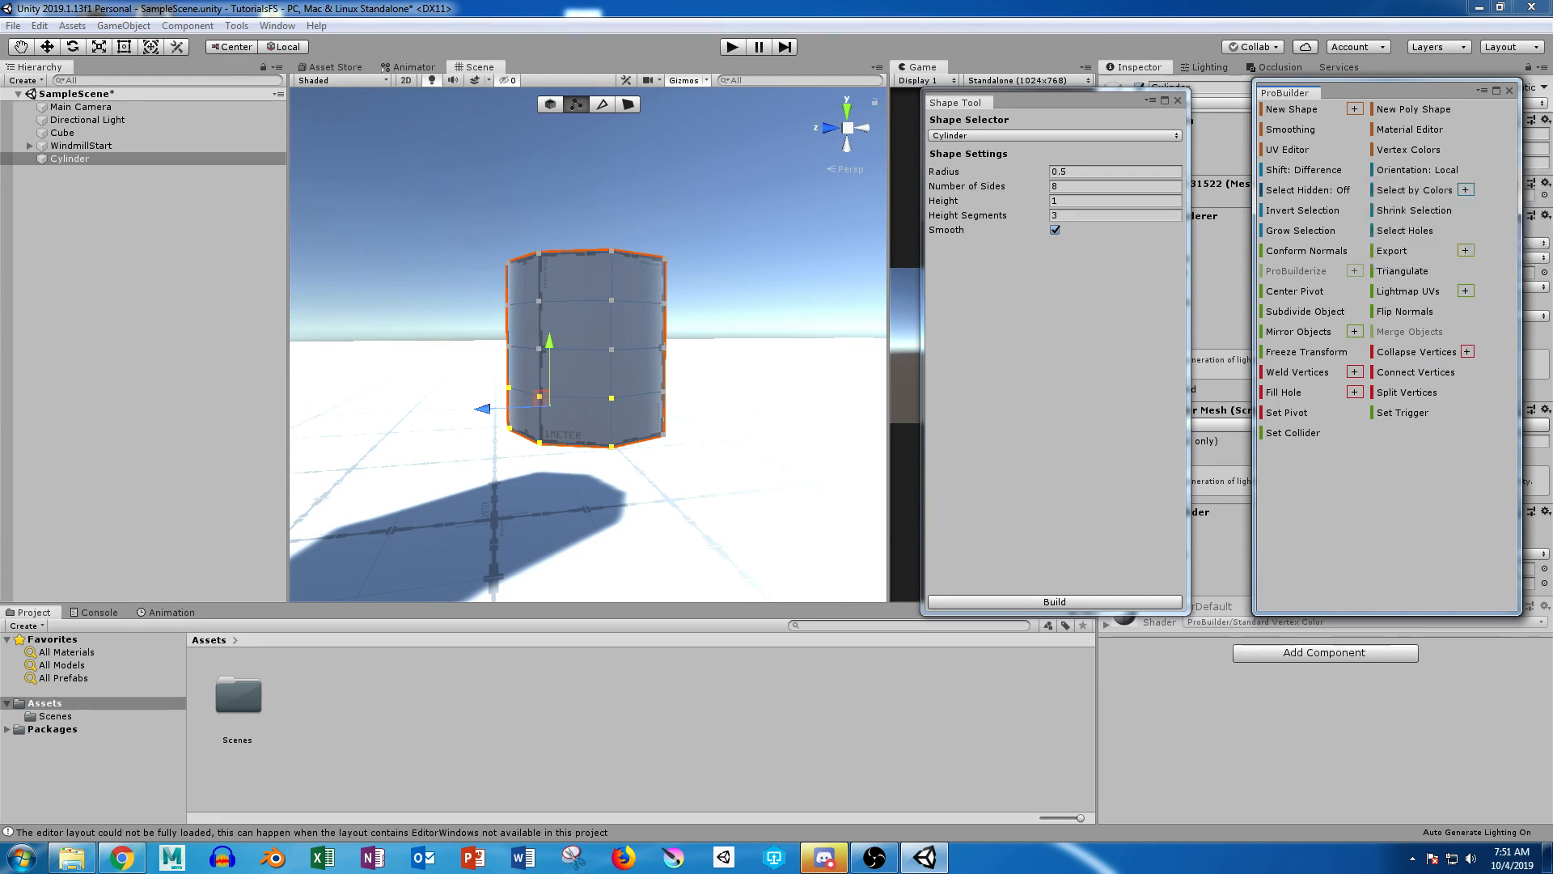
# Step: Reselect the two lowest vertex rings with Select Hidden on and scale them outward to form a wider base
pyautogui.moveTo(418, 373); pyautogui.dragTo(777, 510)
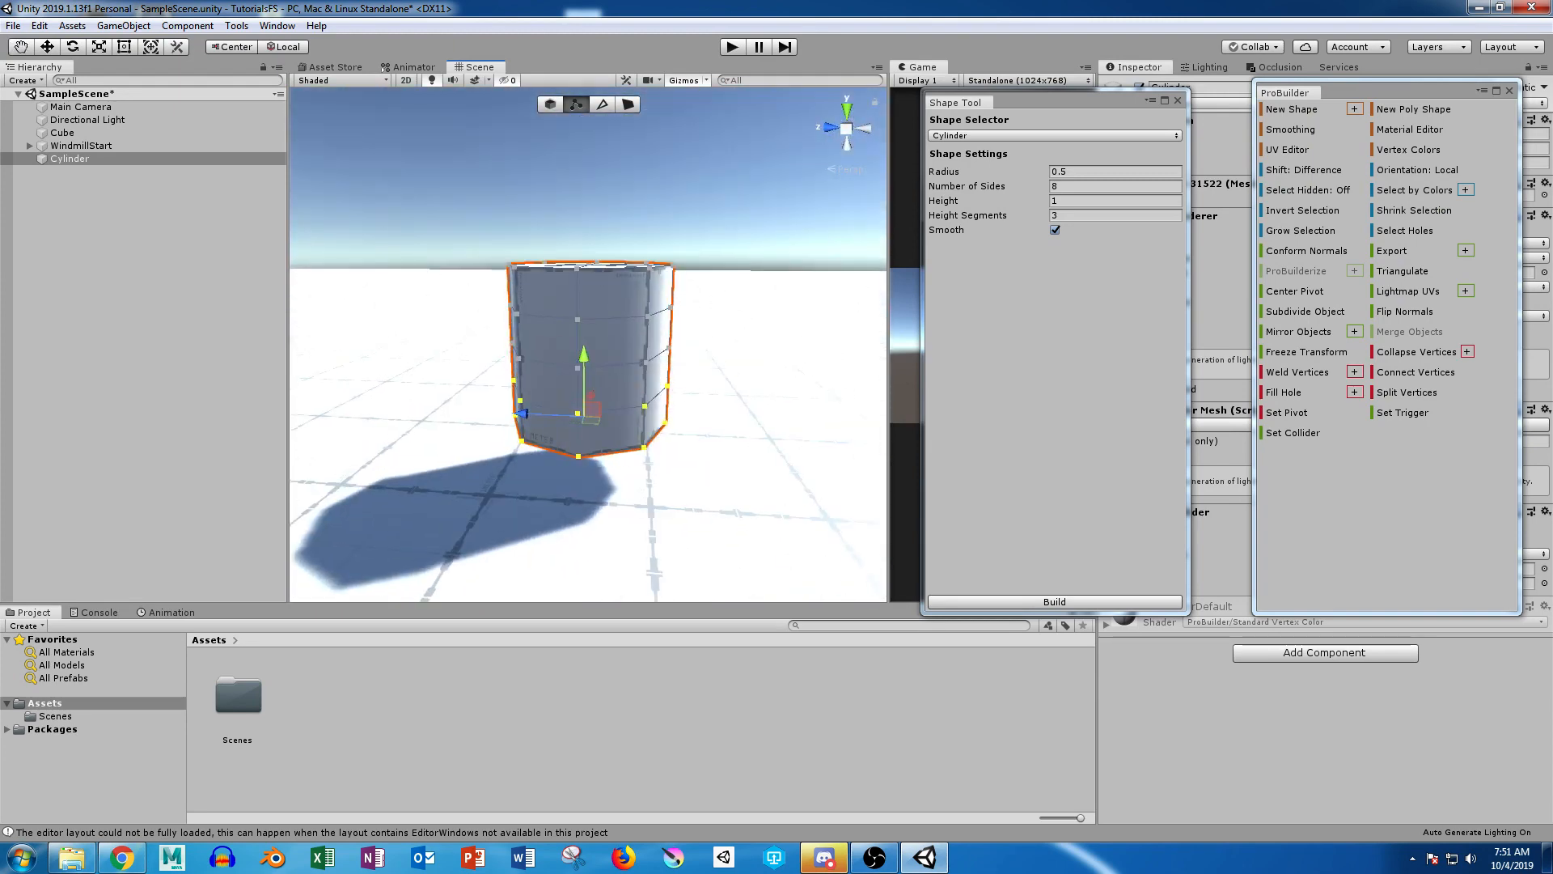
pyautogui.click(1308, 191)
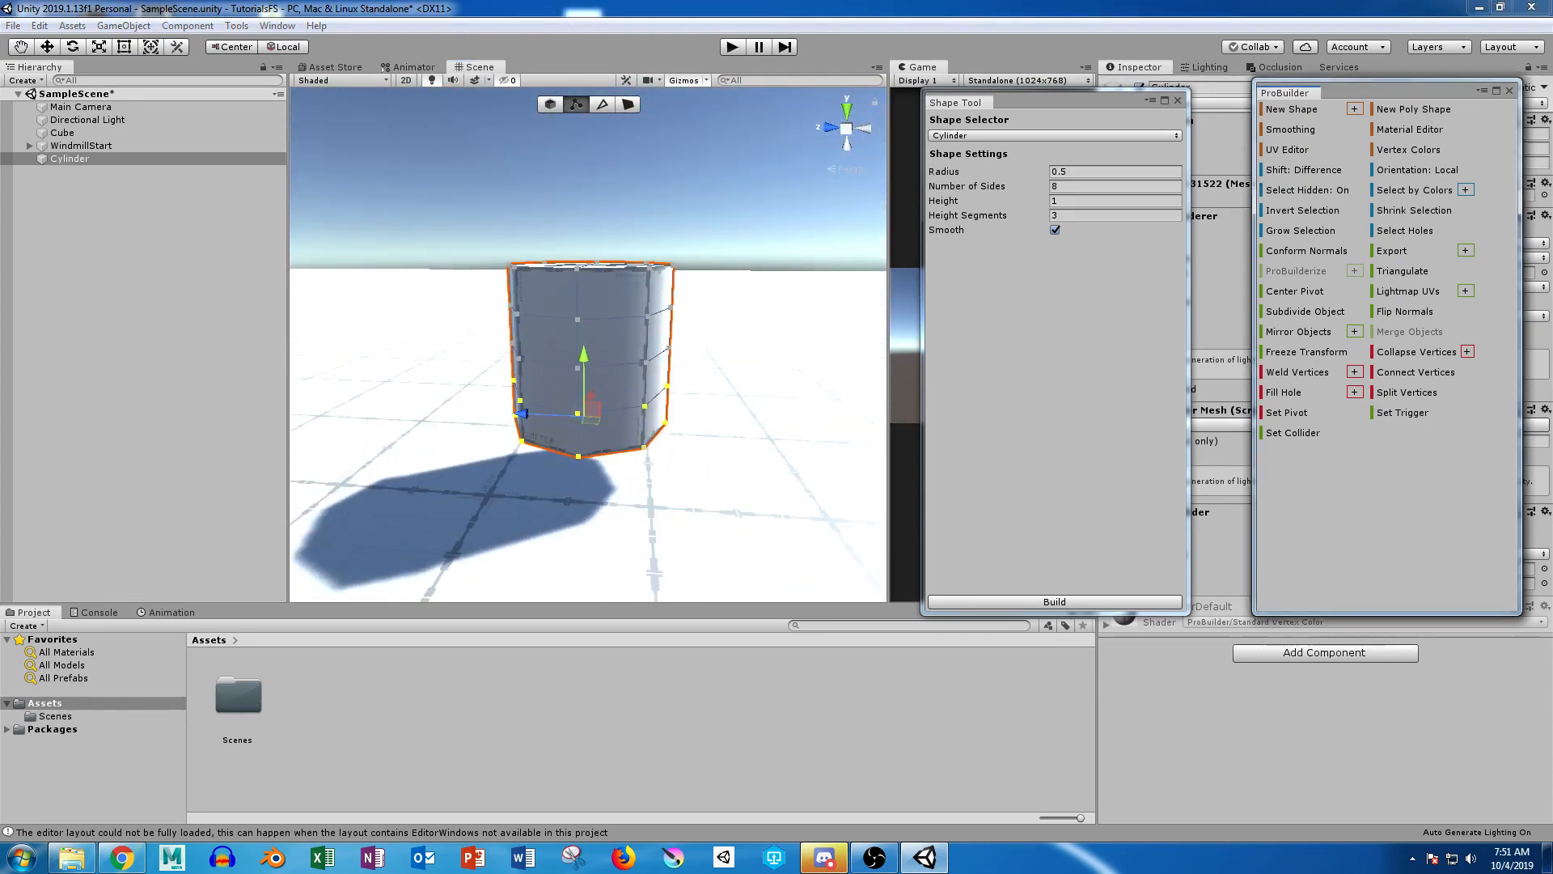
pyautogui.keyDown('alt'); pyautogui.moveTo(388, 453); pyautogui.dragTo(885, 490); pyautogui.keyUp('alt')
pyautogui.keyDown('alt'); pyautogui.moveTo(728, 457); pyautogui.dragTo(607, 484); pyautogui.keyUp('alt')
pyautogui.press('r')
pyautogui.moveTo(588, 403); pyautogui.dragTo(631, 401)
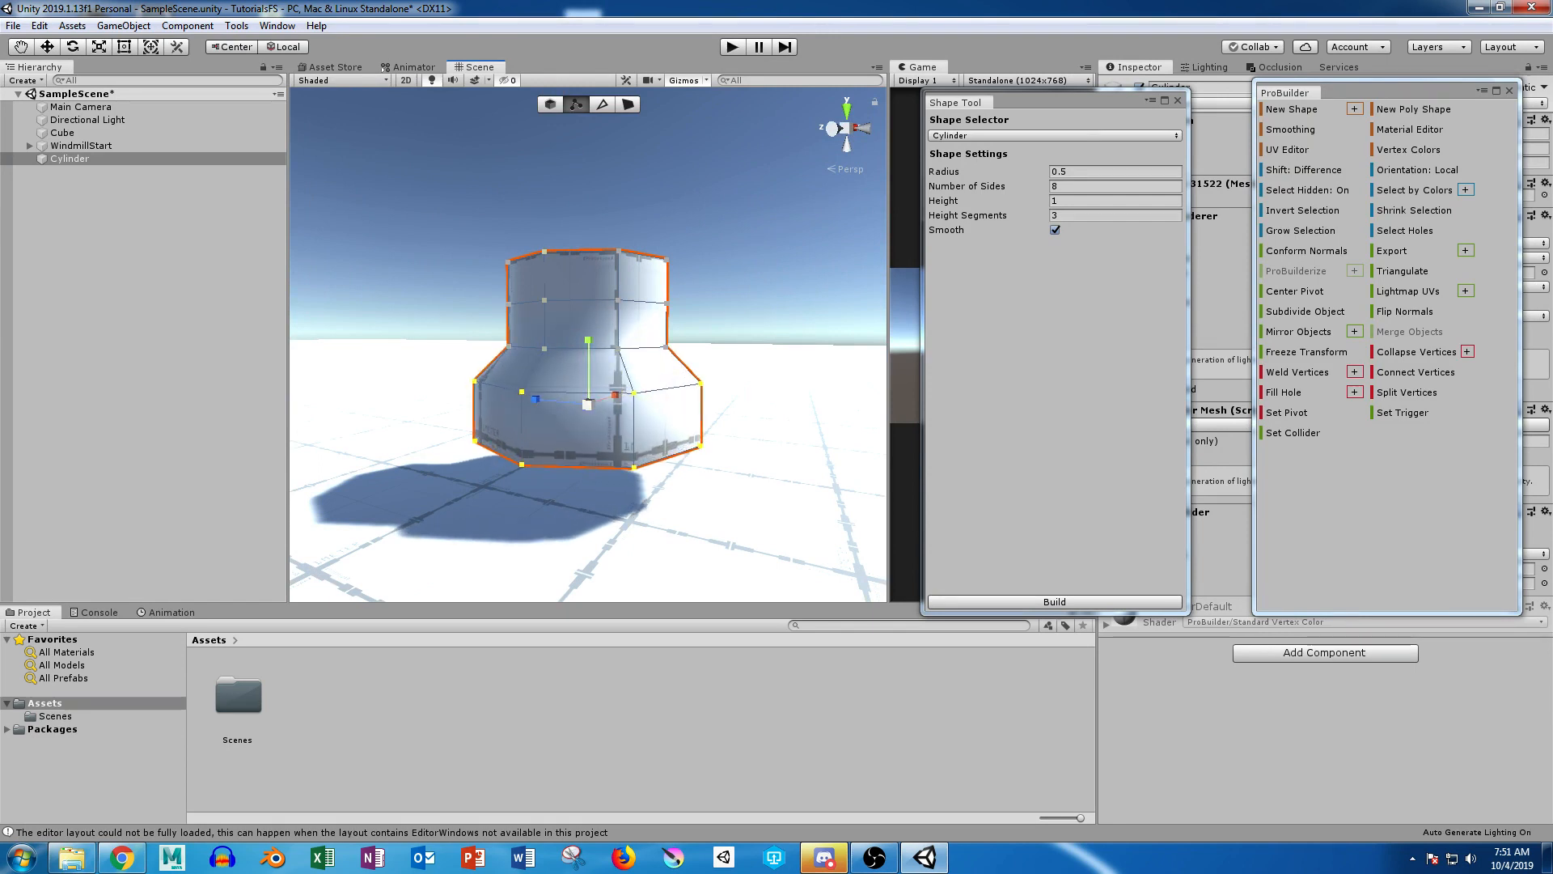
# Step: Select the edge loop where the neck meets the widened base and lower it to make a distinct step
pyautogui.click(602, 104)
pyautogui.click(581, 349)
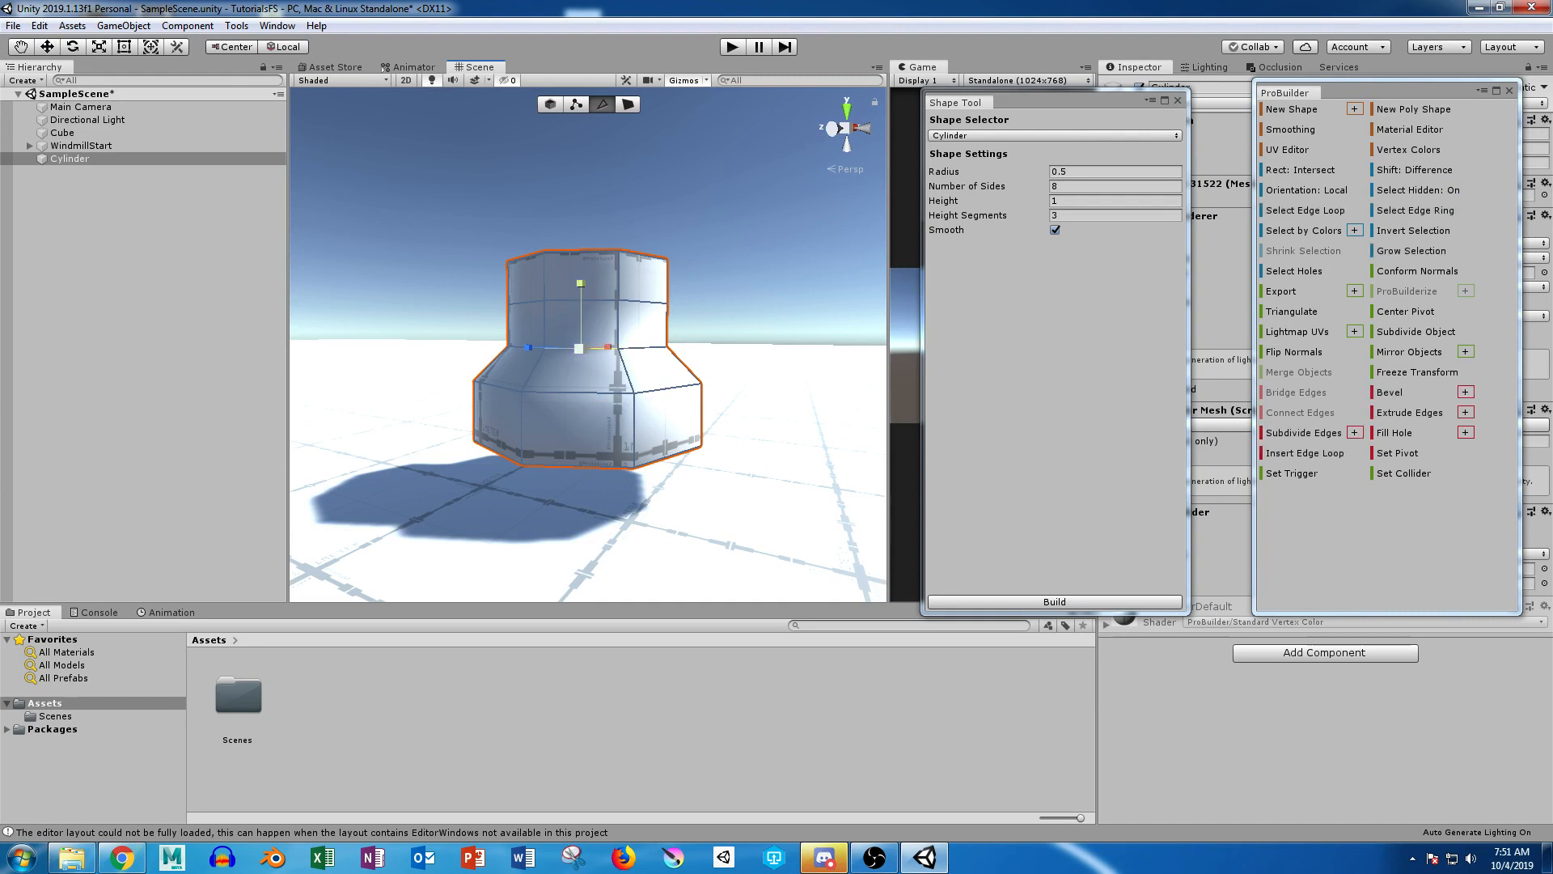
pyautogui.keyDown('shift'); pyautogui.click(642, 349); pyautogui.keyUp('shift')
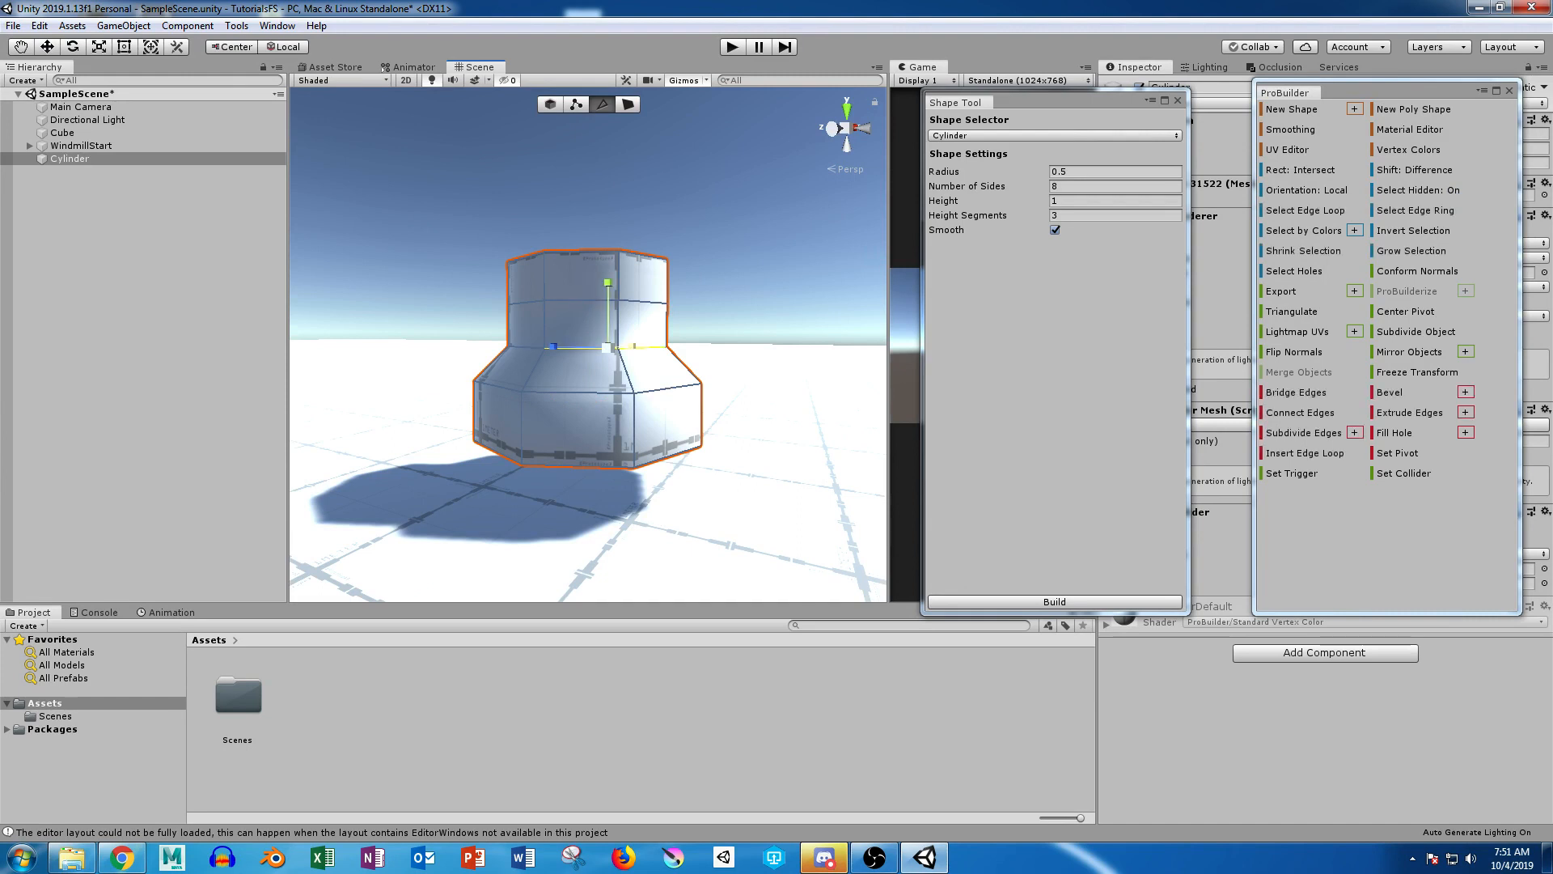
pyautogui.click(526, 347)
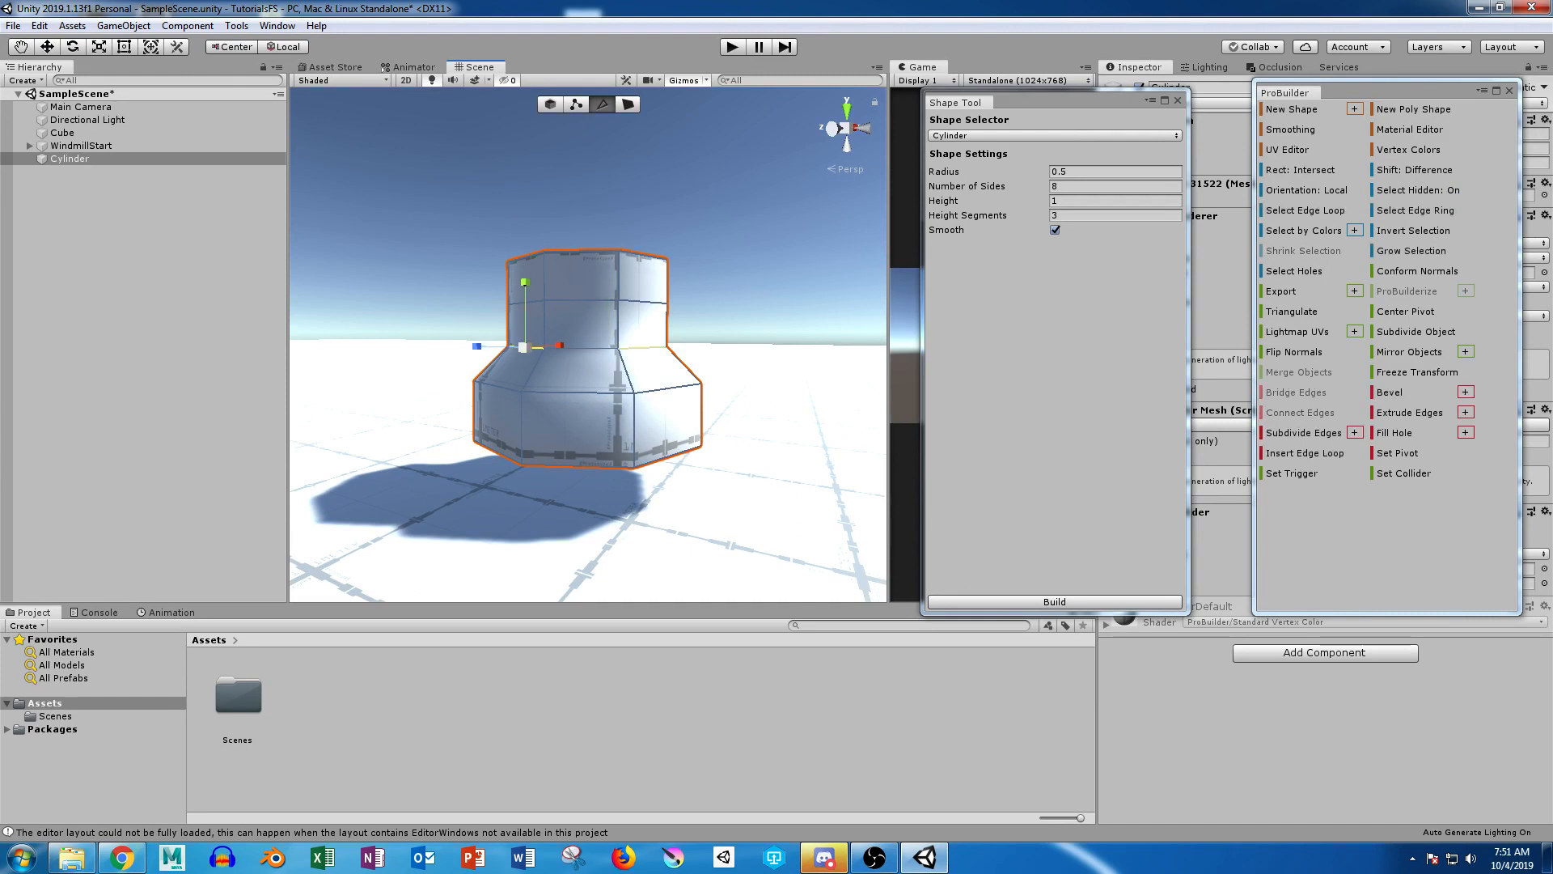
pyautogui.doubleClick(642, 349)
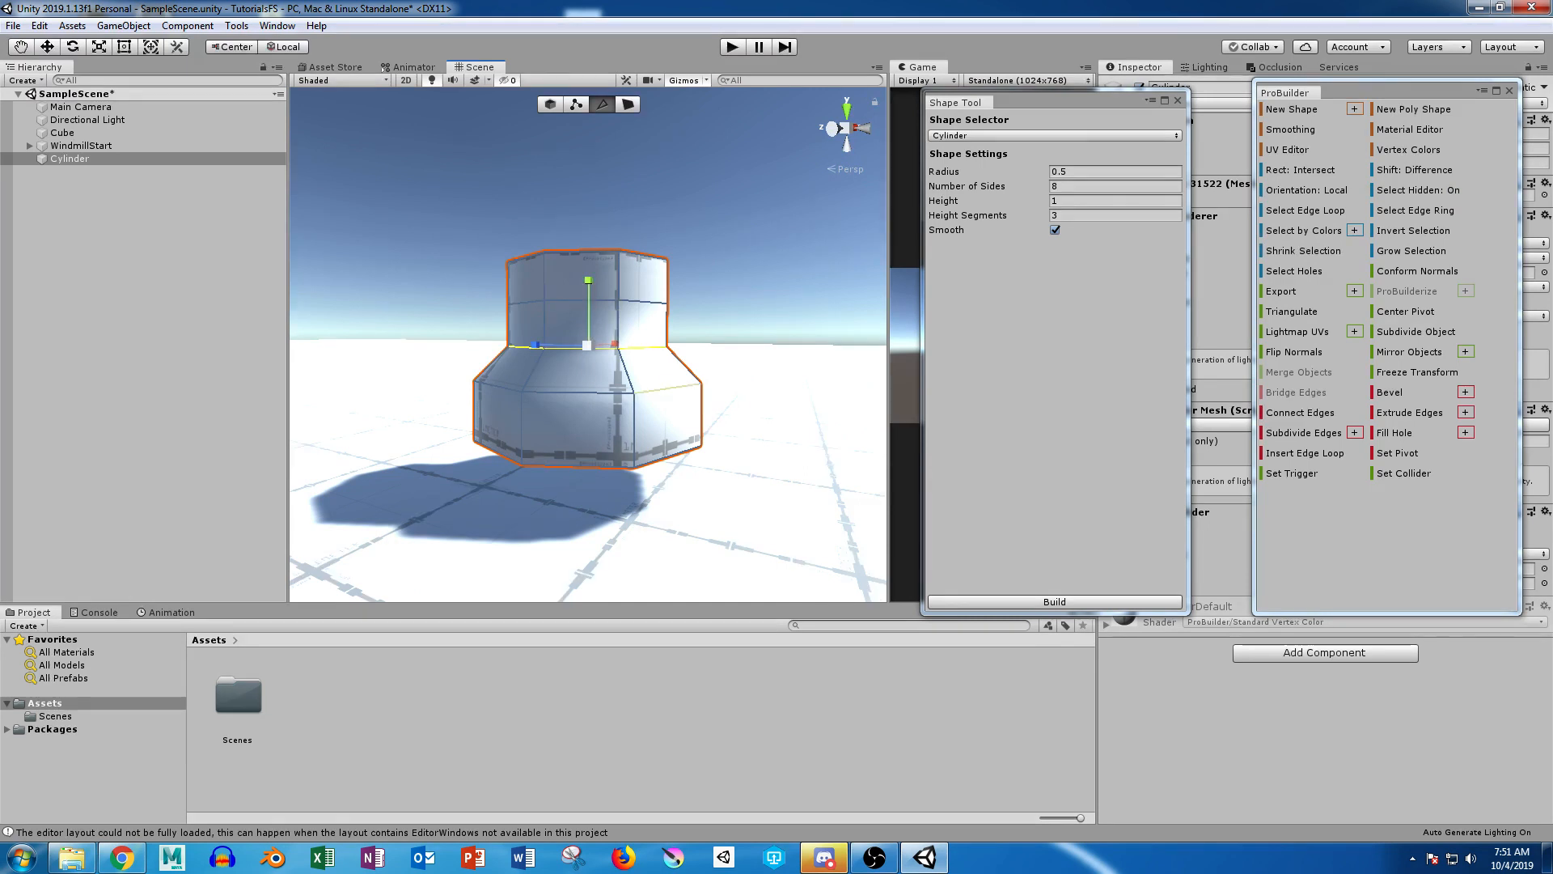
pyautogui.press('w')
pyautogui.moveTo(589, 283); pyautogui.dragTo(720, 348)
# Step: Select the edge loop around the upper neck and raise it to just below the top rim
pyautogui.doubleClick(651, 327)
pyautogui.moveTo(588, 242); pyautogui.dragTo(589, 215)
pyautogui.keyDown('alt'); pyautogui.moveTo(588, 217); pyautogui.dragTo(502, 236); pyautogui.keyUp('alt')
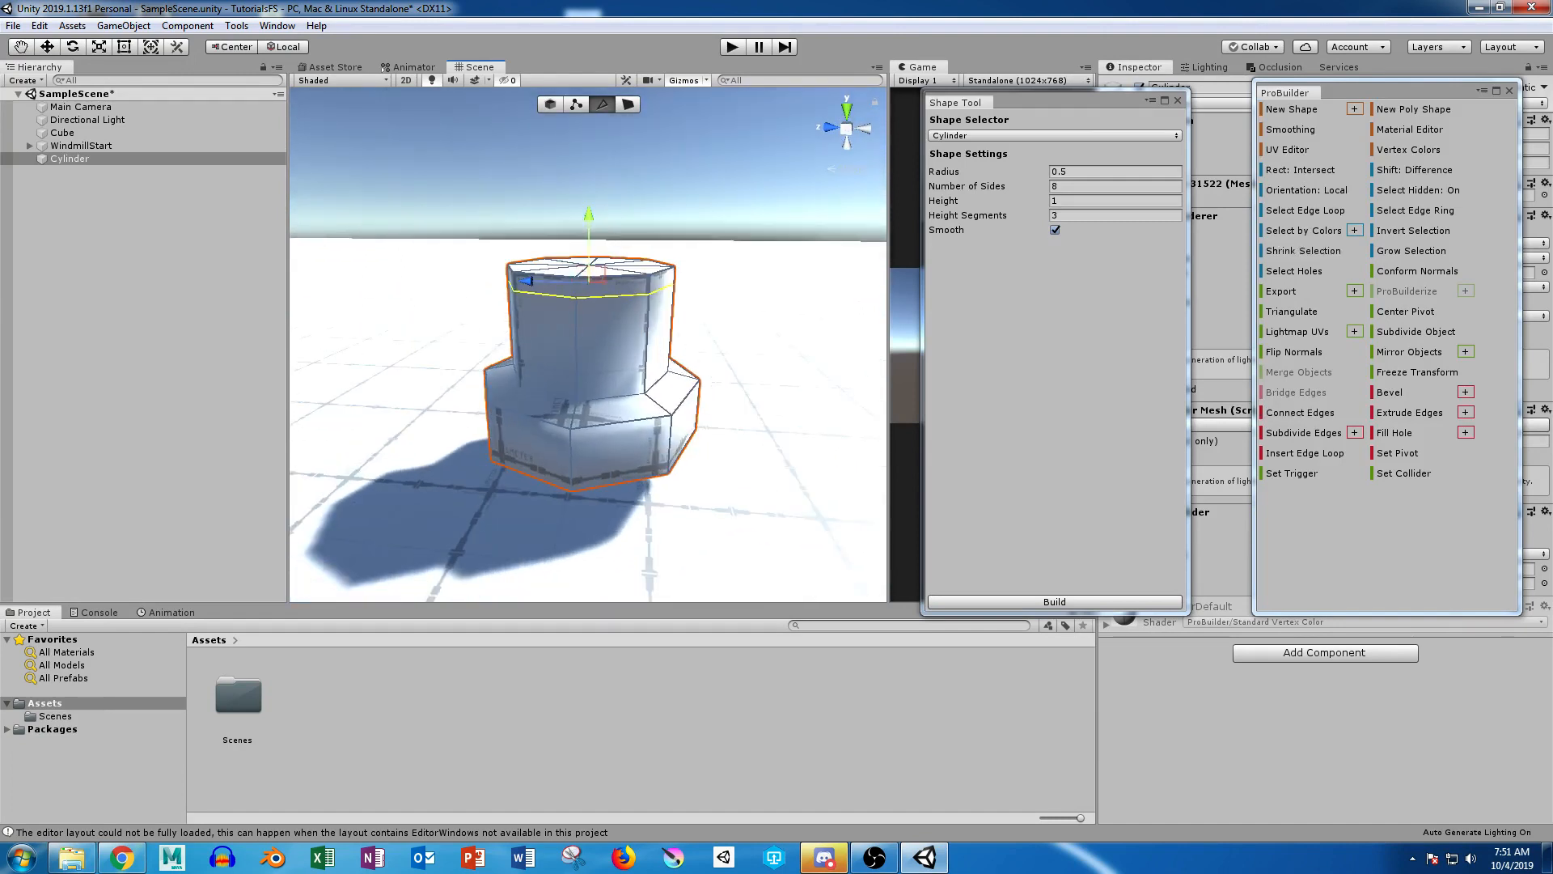
# Step: Select the vertices of the cylinder's top cap and scale them inward to bevel the top rim
pyautogui.click(576, 104)
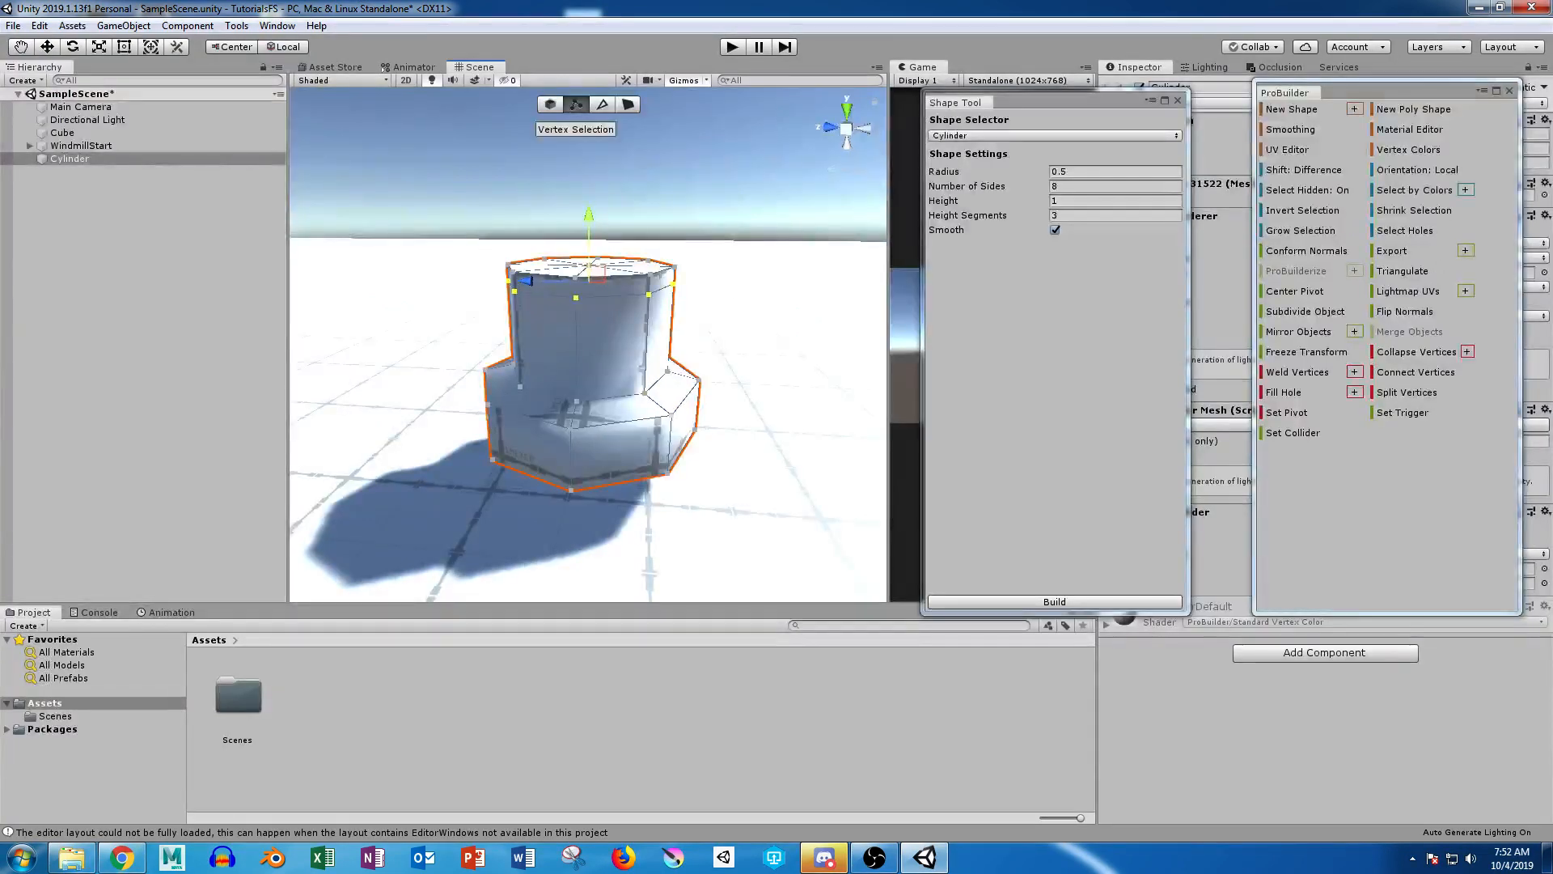
pyautogui.moveTo(394, 205)
pyautogui.keyDown('alt'); pyautogui.mouseDown()
pyautogui.moveTo(414, 174)
pyautogui.moveTo(771, 267)
pyautogui.moveTo(583, 296)
pyautogui.moveTo(162, 311)
pyautogui.moveTo(186, 400)
pyautogui.moveTo(769, 368)
pyautogui.mouseUp(); pyautogui.keyUp('alt')
pyautogui.press('r')
pyautogui.moveTo(589, 269); pyautogui.dragTo(586, 174)
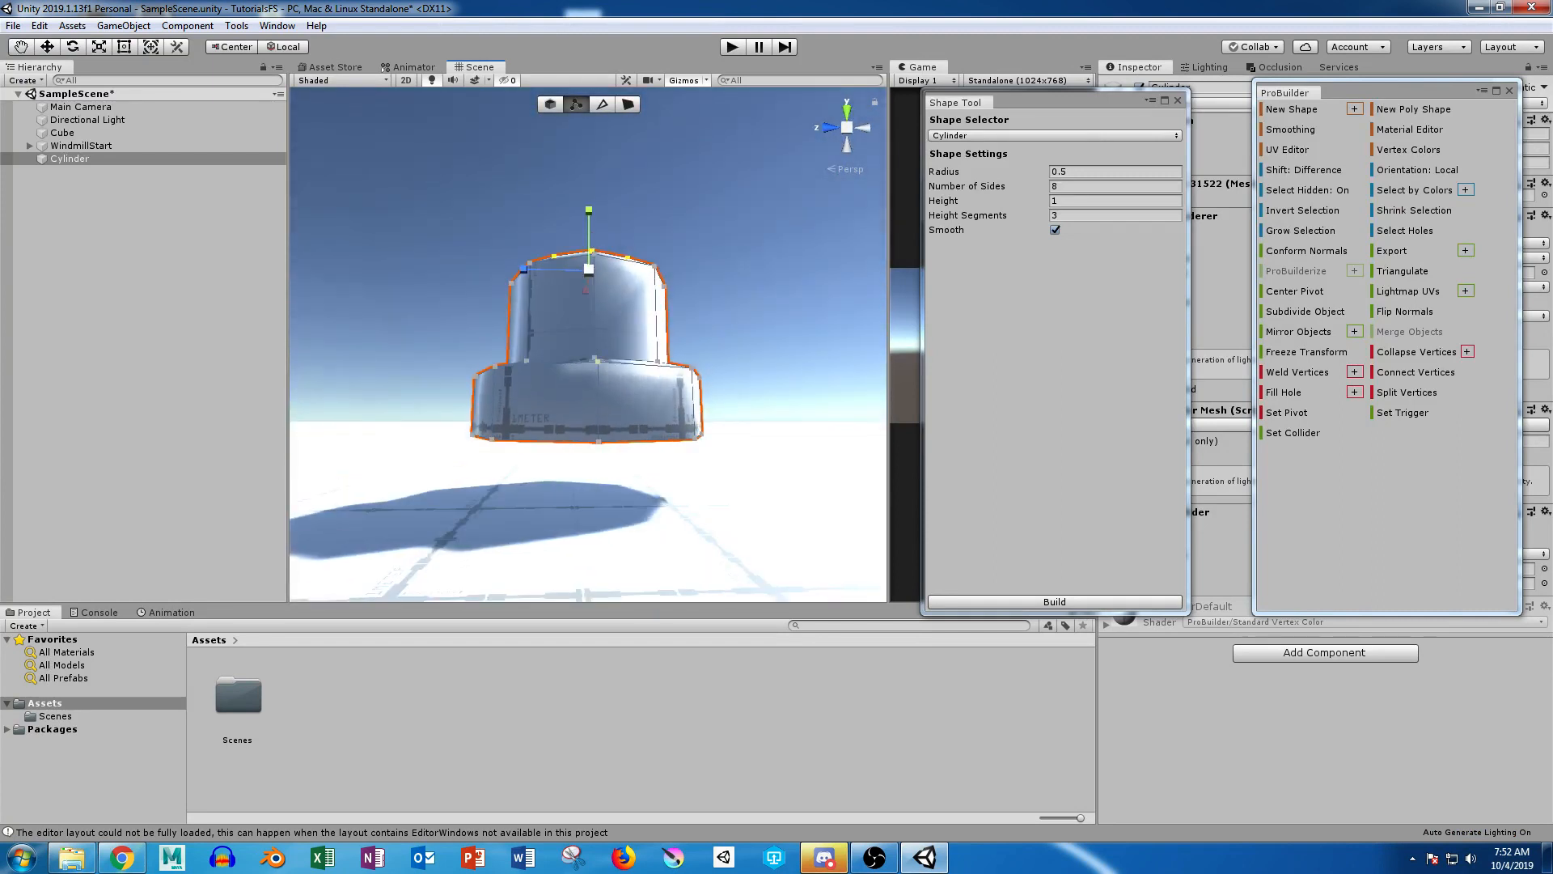
pyautogui.keyDown('alt'); pyautogui.moveTo(587, 174); pyautogui.dragTo(605, 226); pyautogui.keyUp('alt')
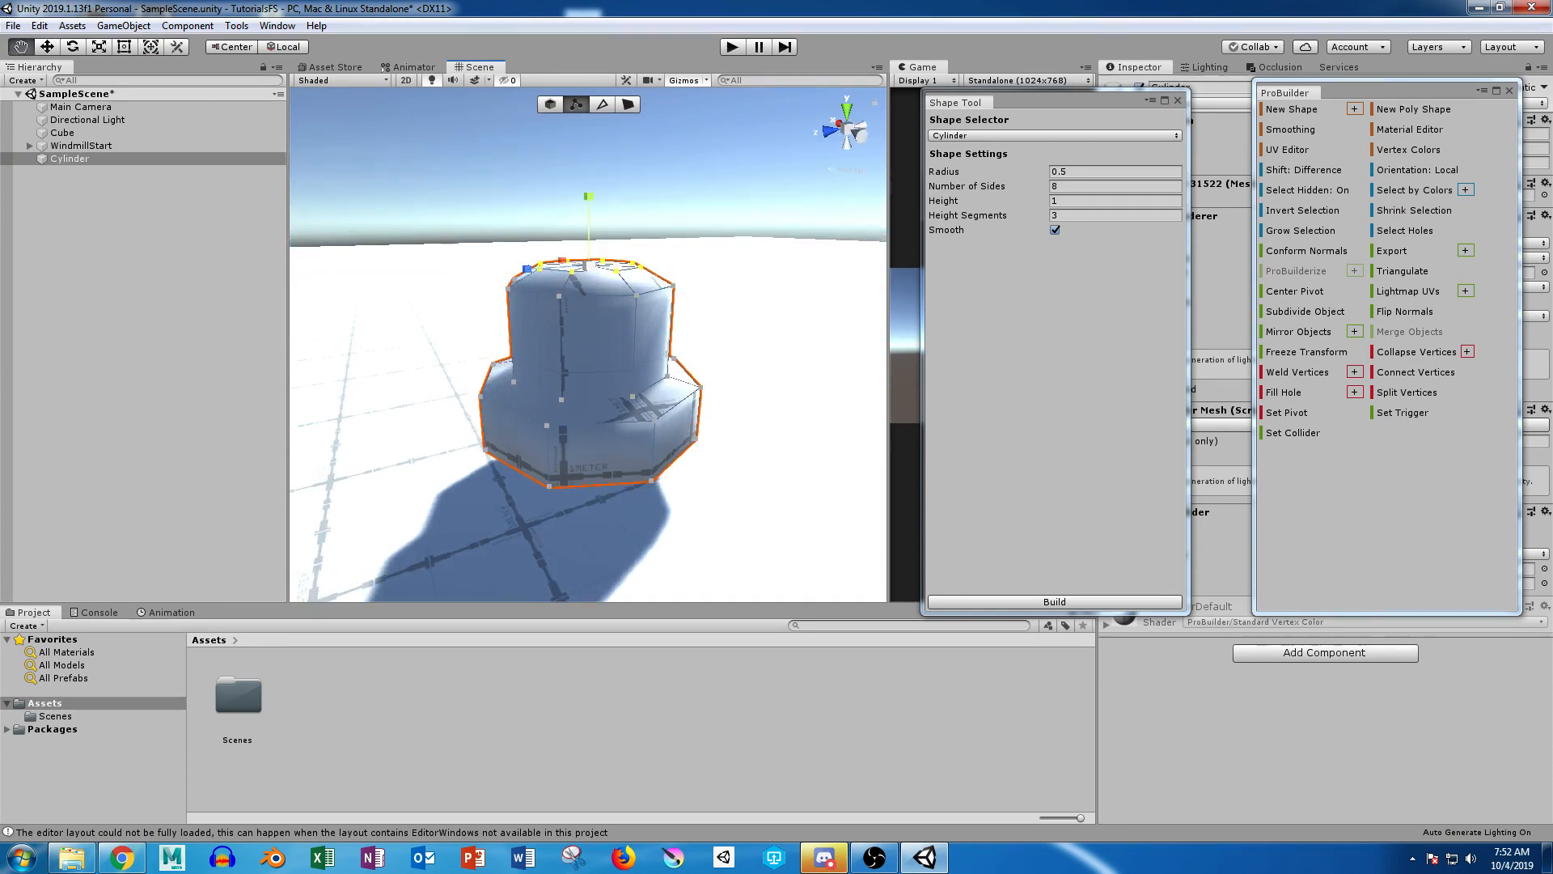
# Step: Select all the faces on the underside of the base and inset them slightly by extruding with an inward scale
pyautogui.moveTo(599, 373)
pyautogui.keyDown('alt'); pyautogui.mouseDown(button='middle')
pyautogui.moveTo(600, 162)
pyautogui.moveTo(586, 372)
pyautogui.mouseUp(button='middle'); pyautogui.keyUp('alt')
pyautogui.keyDown('alt'); pyautogui.scroll(4, 600, 161); pyautogui.keyUp('alt')
pyautogui.keyDown('alt'); pyautogui.moveTo(586, 372); pyautogui.dragTo(584, 346); pyautogui.keyUp('alt')
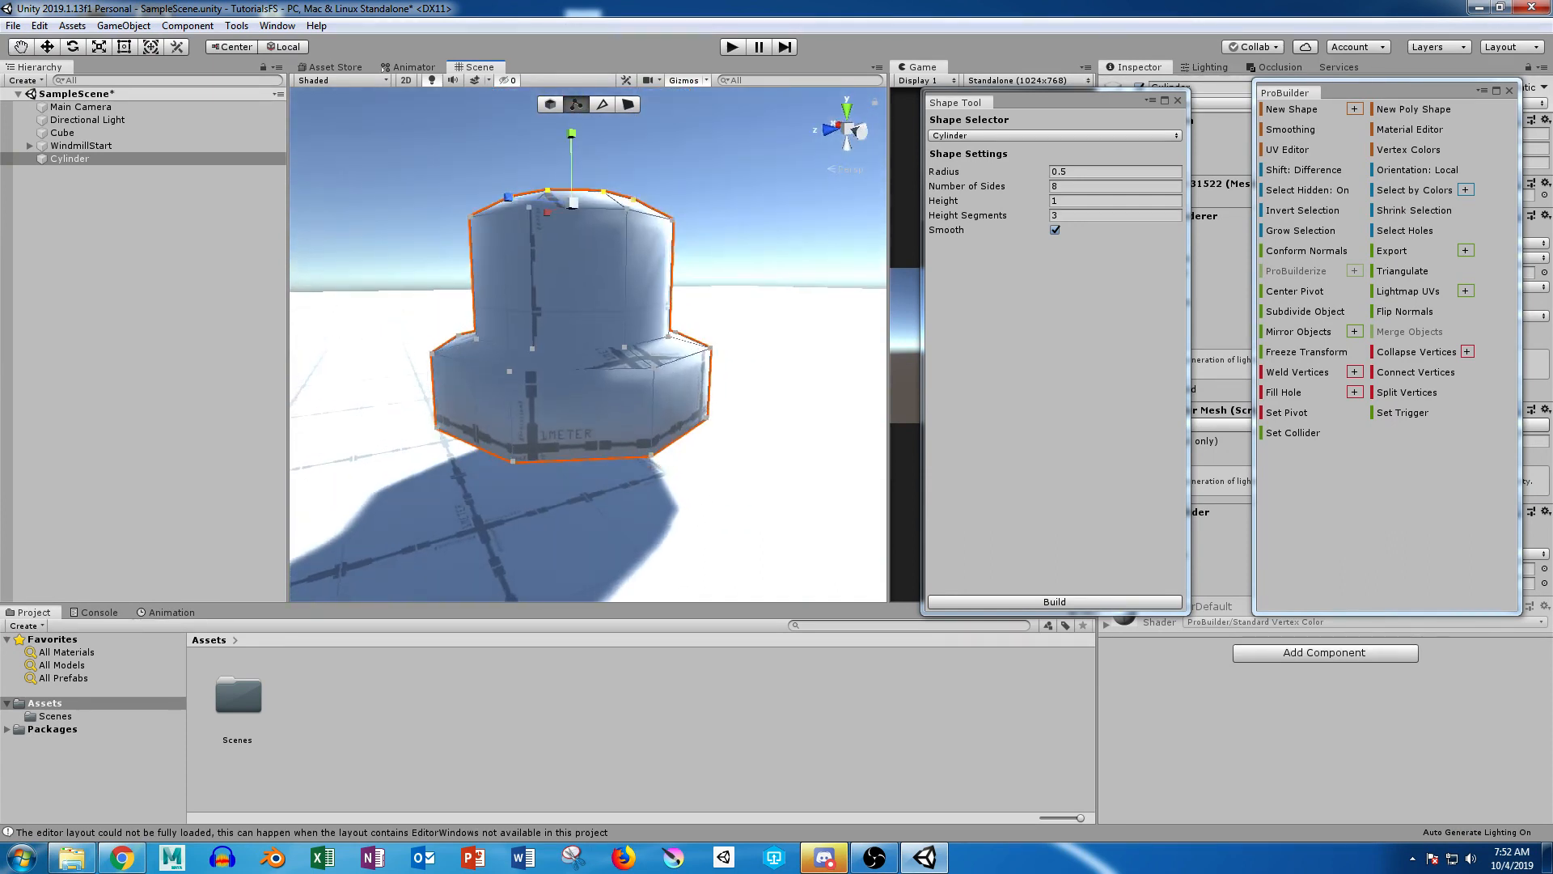
pyautogui.click(628, 104)
pyautogui.keyDown('alt'); pyautogui.moveTo(625, 558); pyautogui.dragTo(641, 372); pyautogui.keyUp('alt')
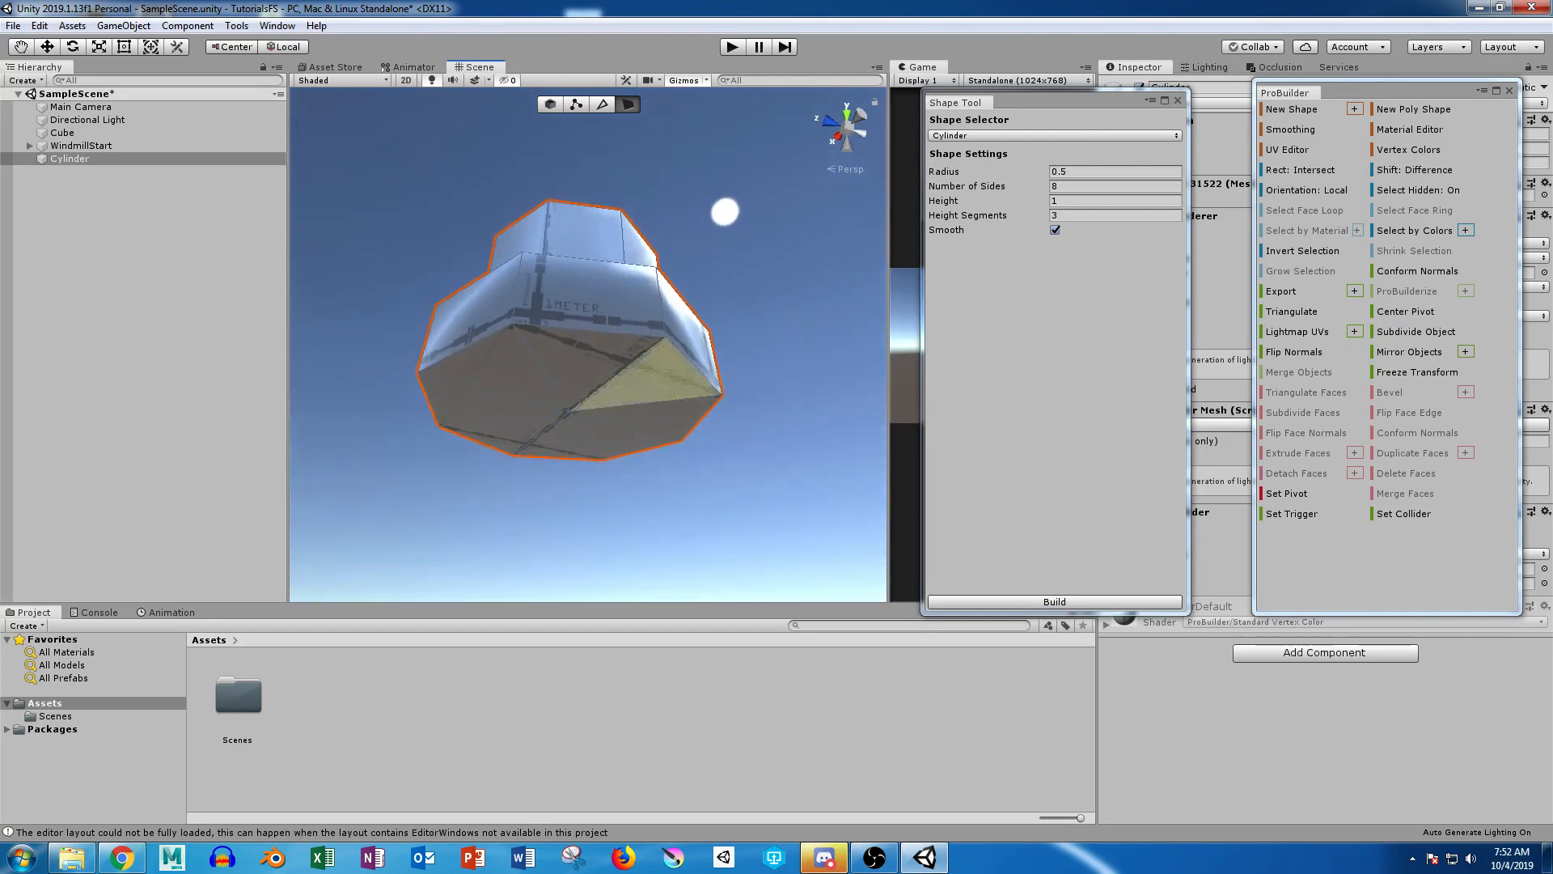
pyautogui.click(581, 368)
pyautogui.keyDown('shift'); pyautogui.click(503, 367); pyautogui.keyUp('shift')
pyautogui.keyDown('shift'); pyautogui.click(477, 403); pyautogui.keyUp('shift')
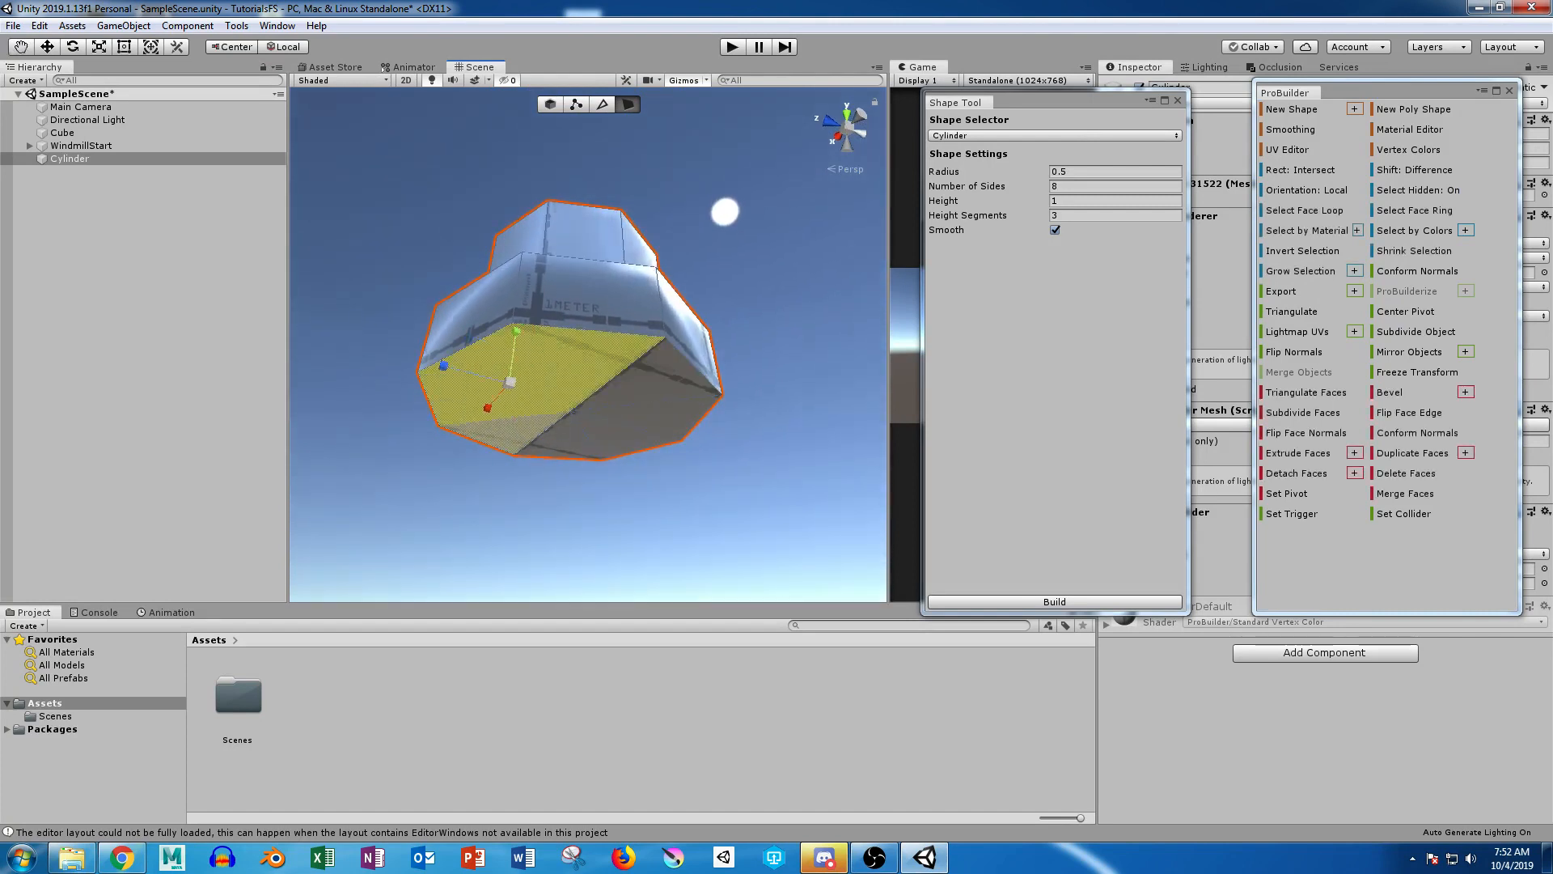
pyautogui.keyDown('shift'); pyautogui.click(508, 431); pyautogui.keyUp('shift')
pyautogui.keyDown('shift'); pyautogui.click(621, 437); pyautogui.keyUp('shift')
pyautogui.keyDown('shift'); pyautogui.click(660, 415); pyautogui.keyUp('shift')
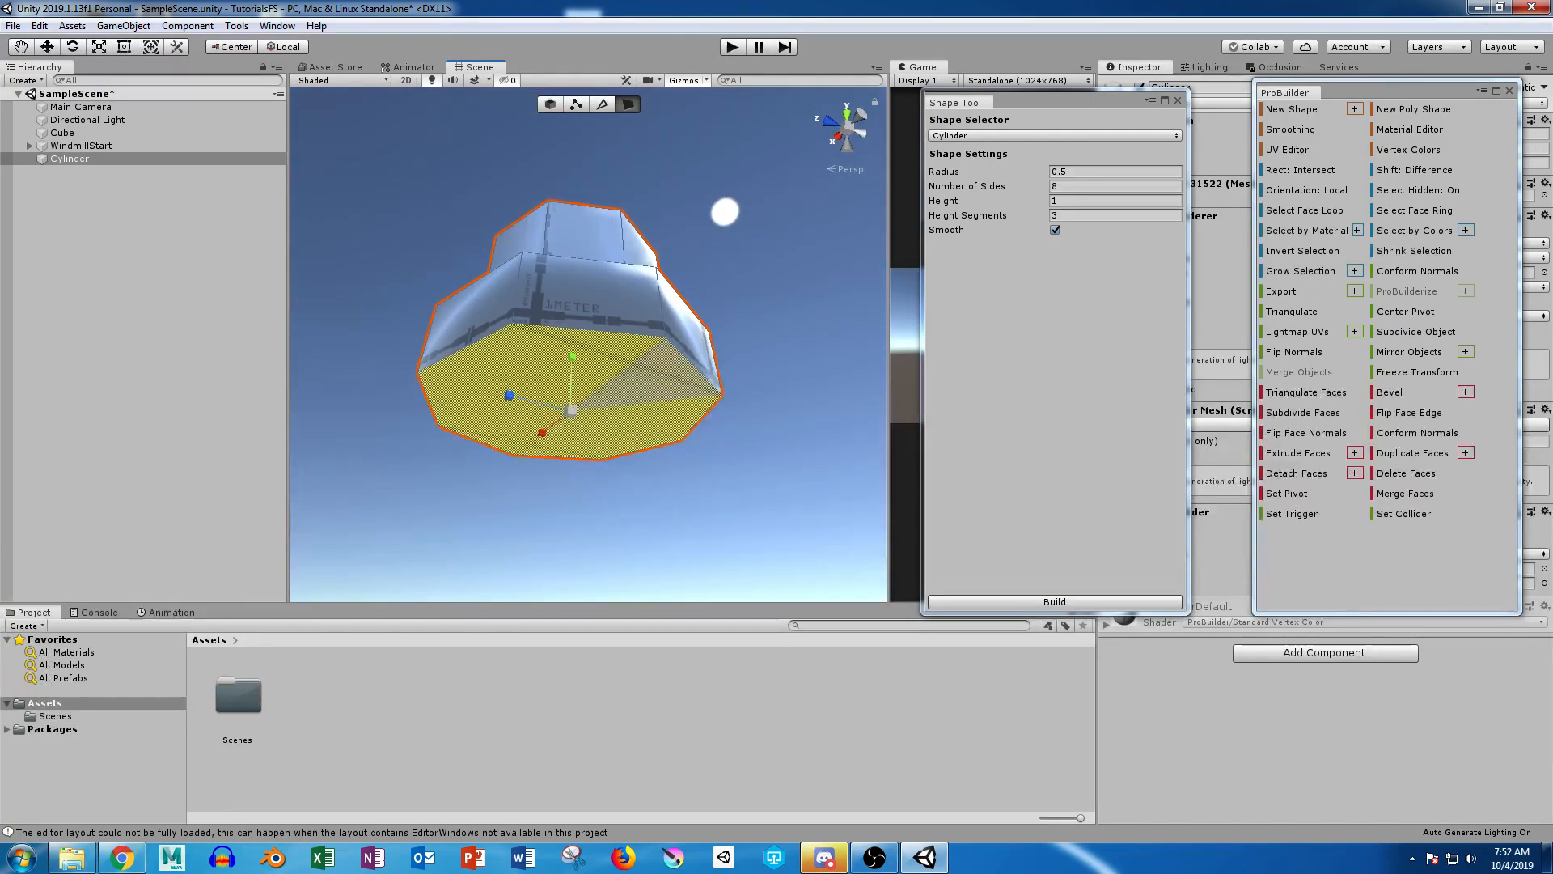
pyautogui.press('w')
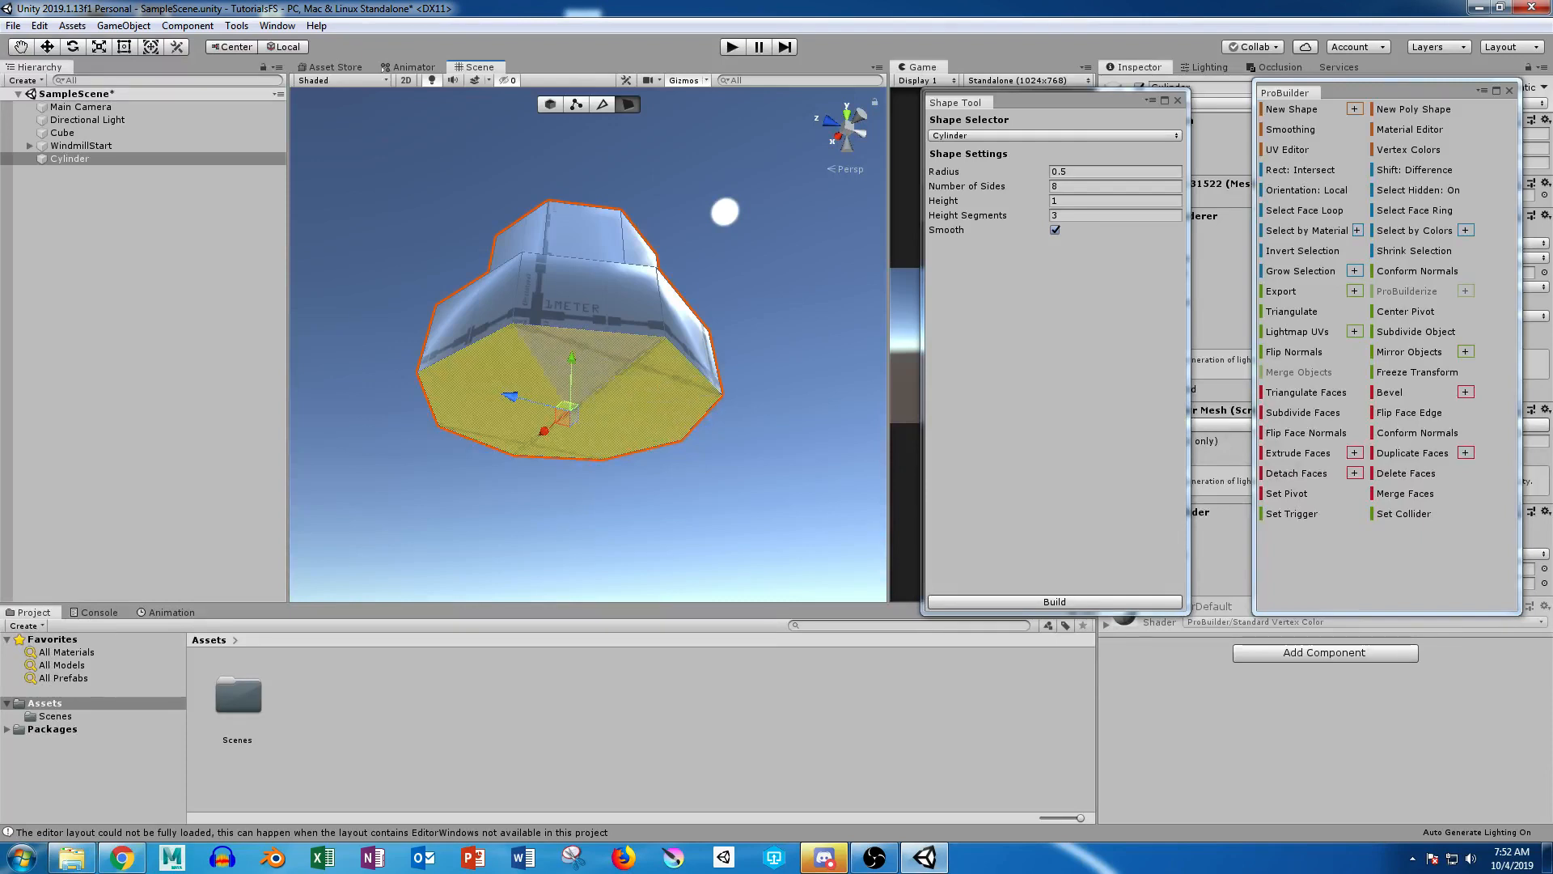
pyautogui.press('r')
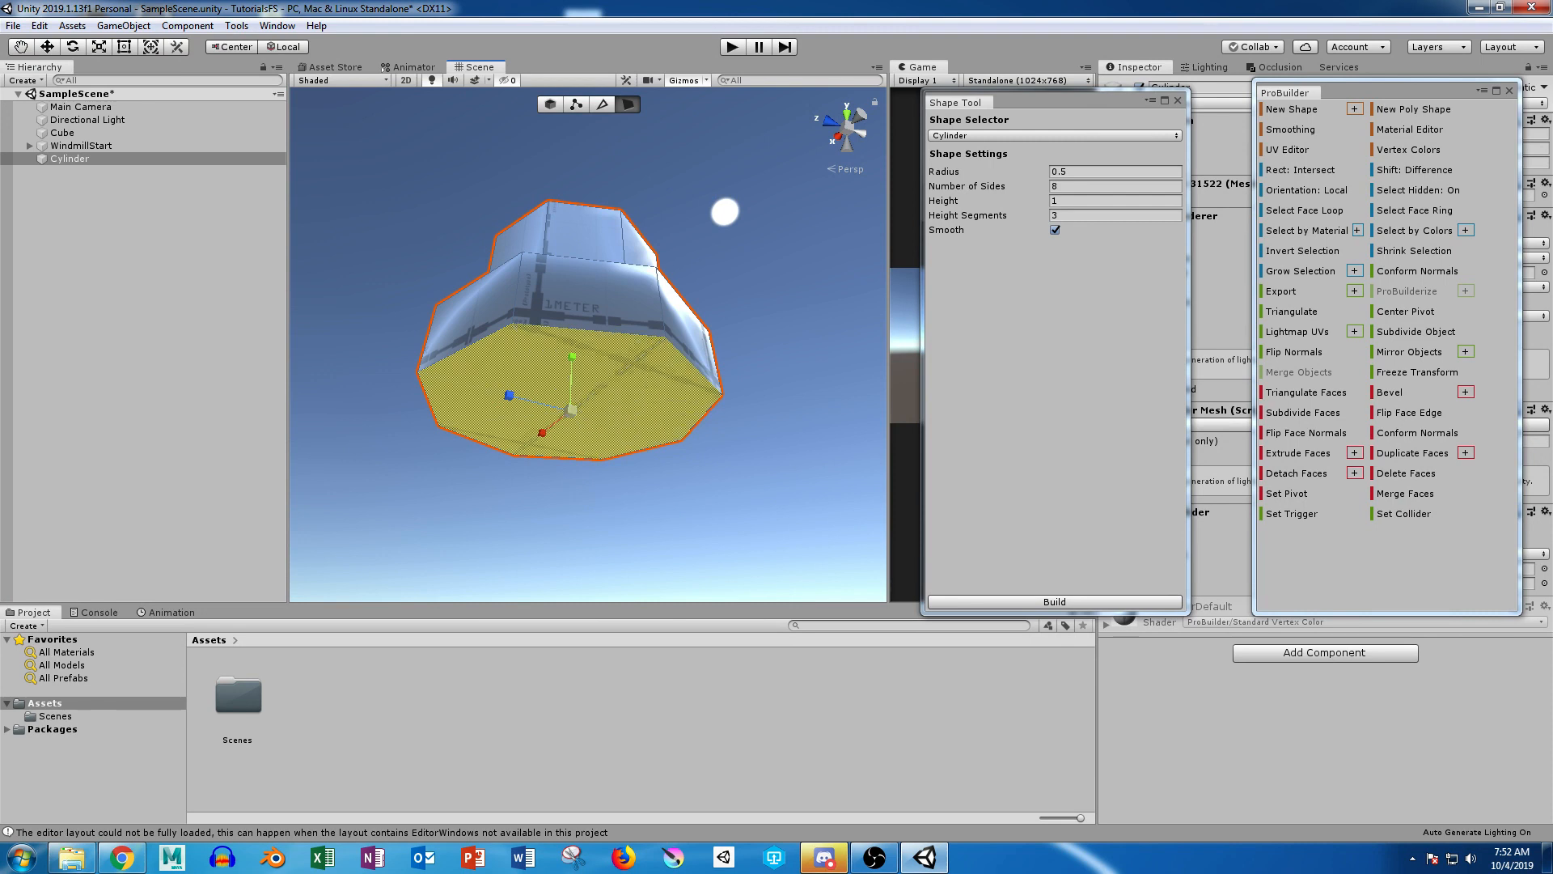
pyautogui.keyDown('shift'); pyautogui.moveTo(571, 410); pyautogui.dragTo(558, 411); pyautogui.keyUp('shift')
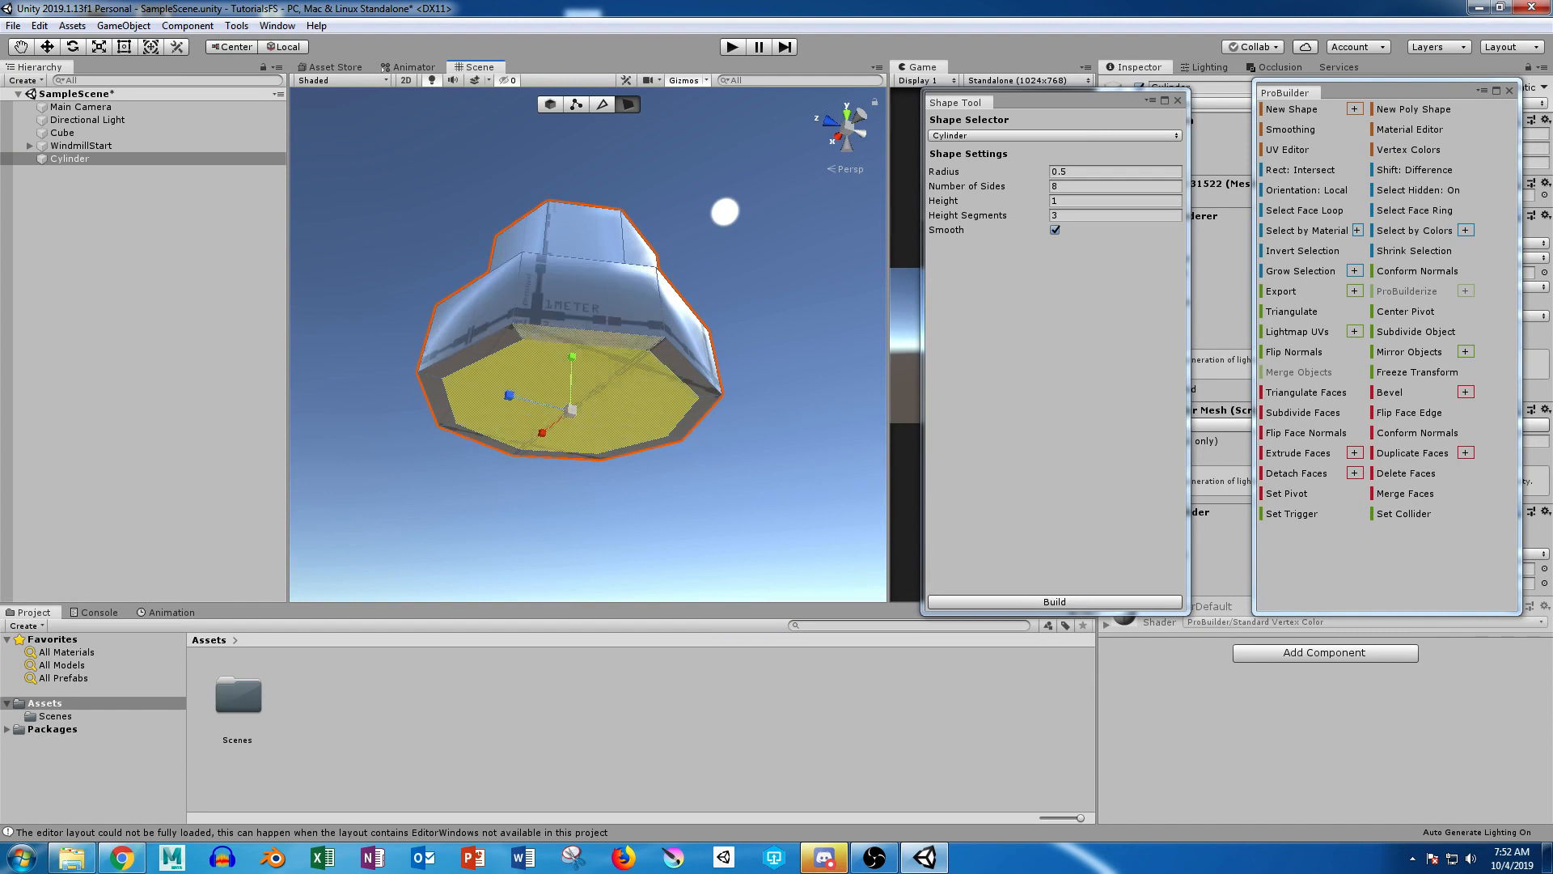
# Step: Lower the inset underside faces slightly to bevel the bottom edge of the base
pyautogui.press('w')
pyautogui.moveTo(573, 357); pyautogui.dragTo(635, 495)
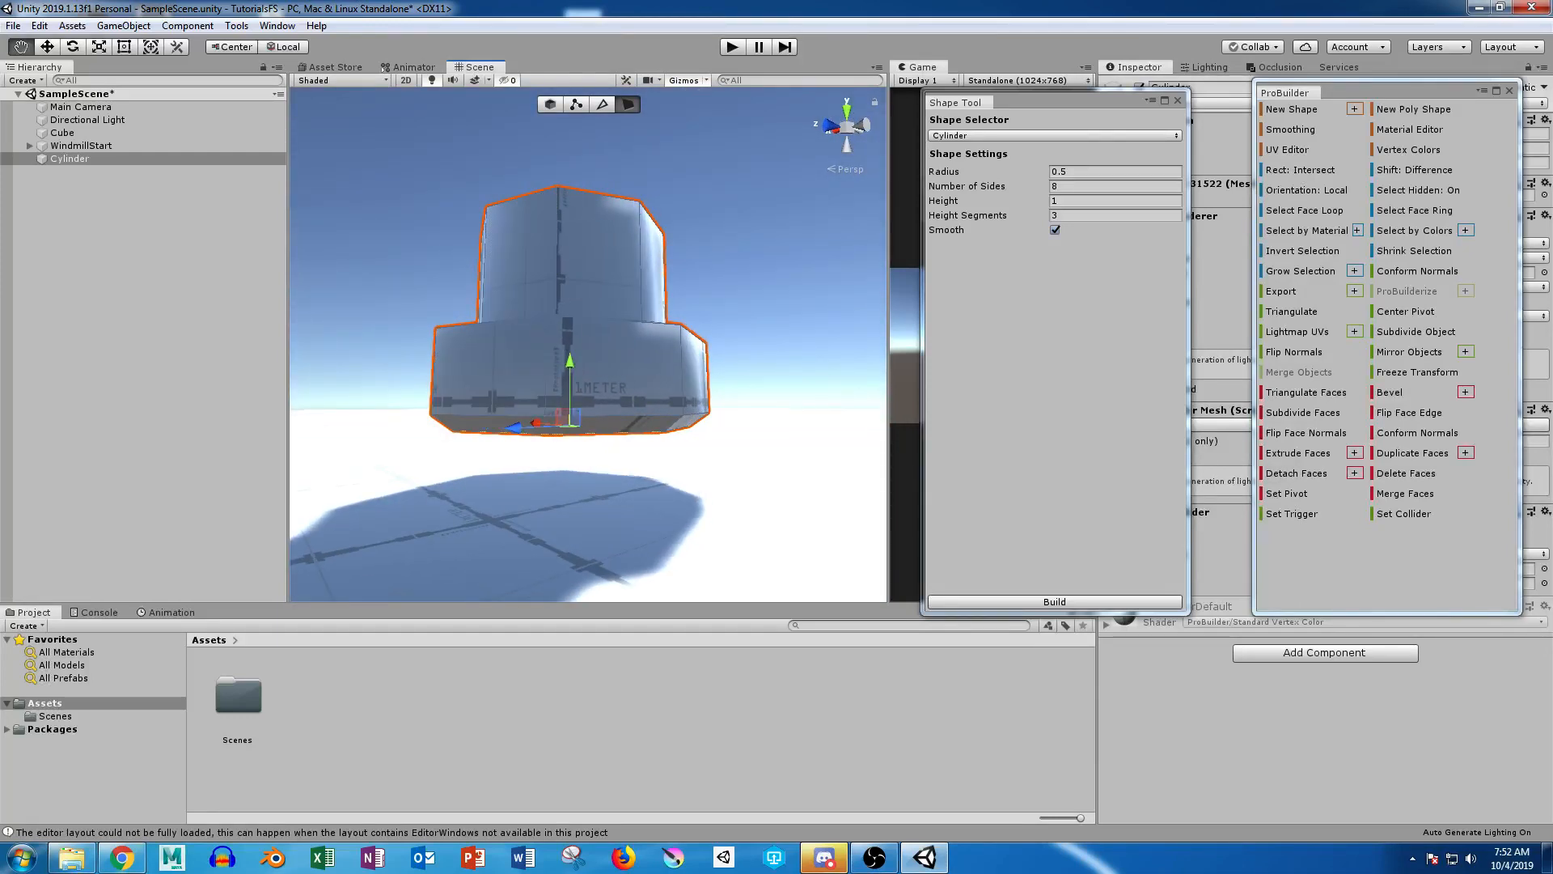
pyautogui.keyDown('alt'); pyautogui.moveTo(519, 261); pyautogui.dragTo(526, 487); pyautogui.keyUp('alt')
pyautogui.keyDown('alt'); pyautogui.moveTo(606, 356); pyautogui.dragTo(607, 104); pyautogui.keyUp('alt')
pyautogui.scroll(3, 598, 230)
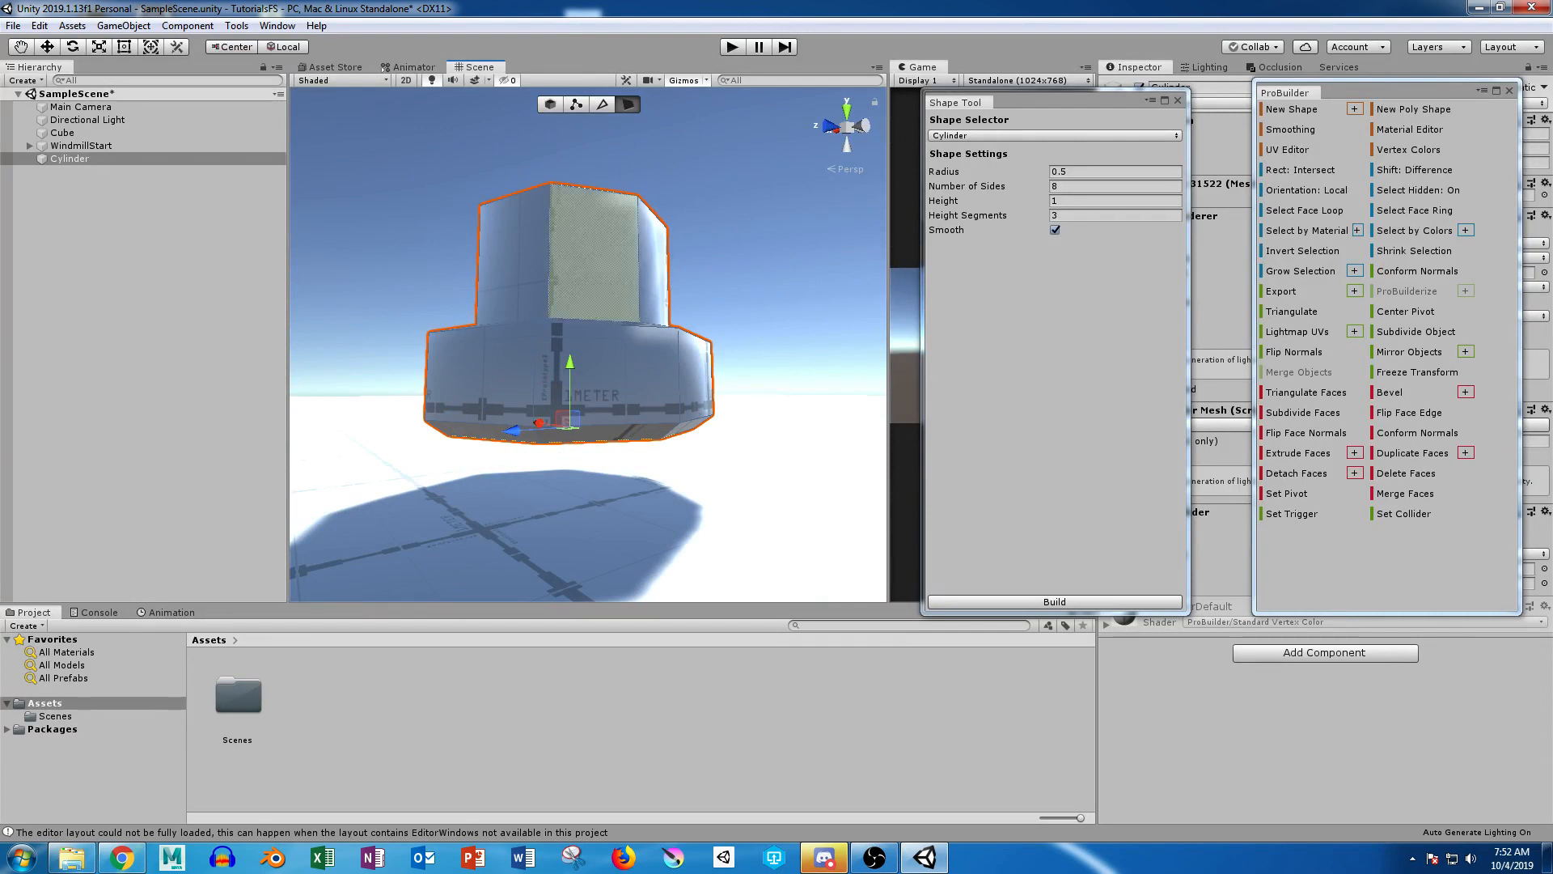
pyautogui.scroll(-5, 595, 251)
pyautogui.keyDown('alt'); pyautogui.moveTo(595, 251); pyautogui.dragTo(765, 356); pyautogui.keyUp('alt')
pyautogui.scroll(-5, 635, 388)
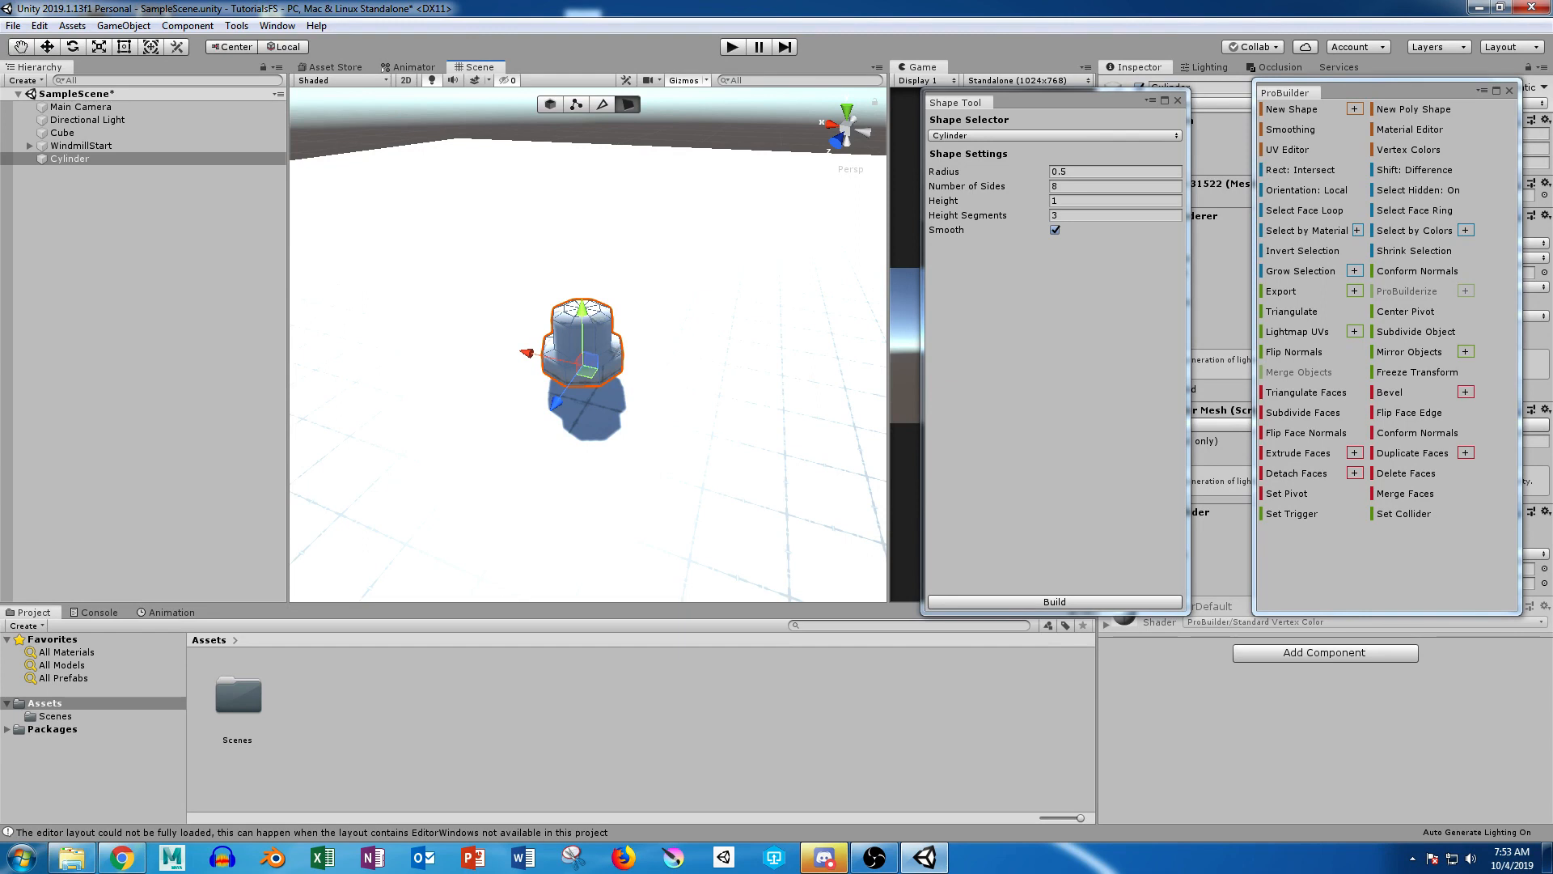
# Step: Build a second cylinder with radius 0.5, 8 sides, height 1 and 3 height segments, and place it over the shaped model
pyautogui.click(550, 104)
pyautogui.keyDown('alt'); pyautogui.moveTo(647, 243); pyautogui.dragTo(558, 280); pyautogui.keyUp('alt')
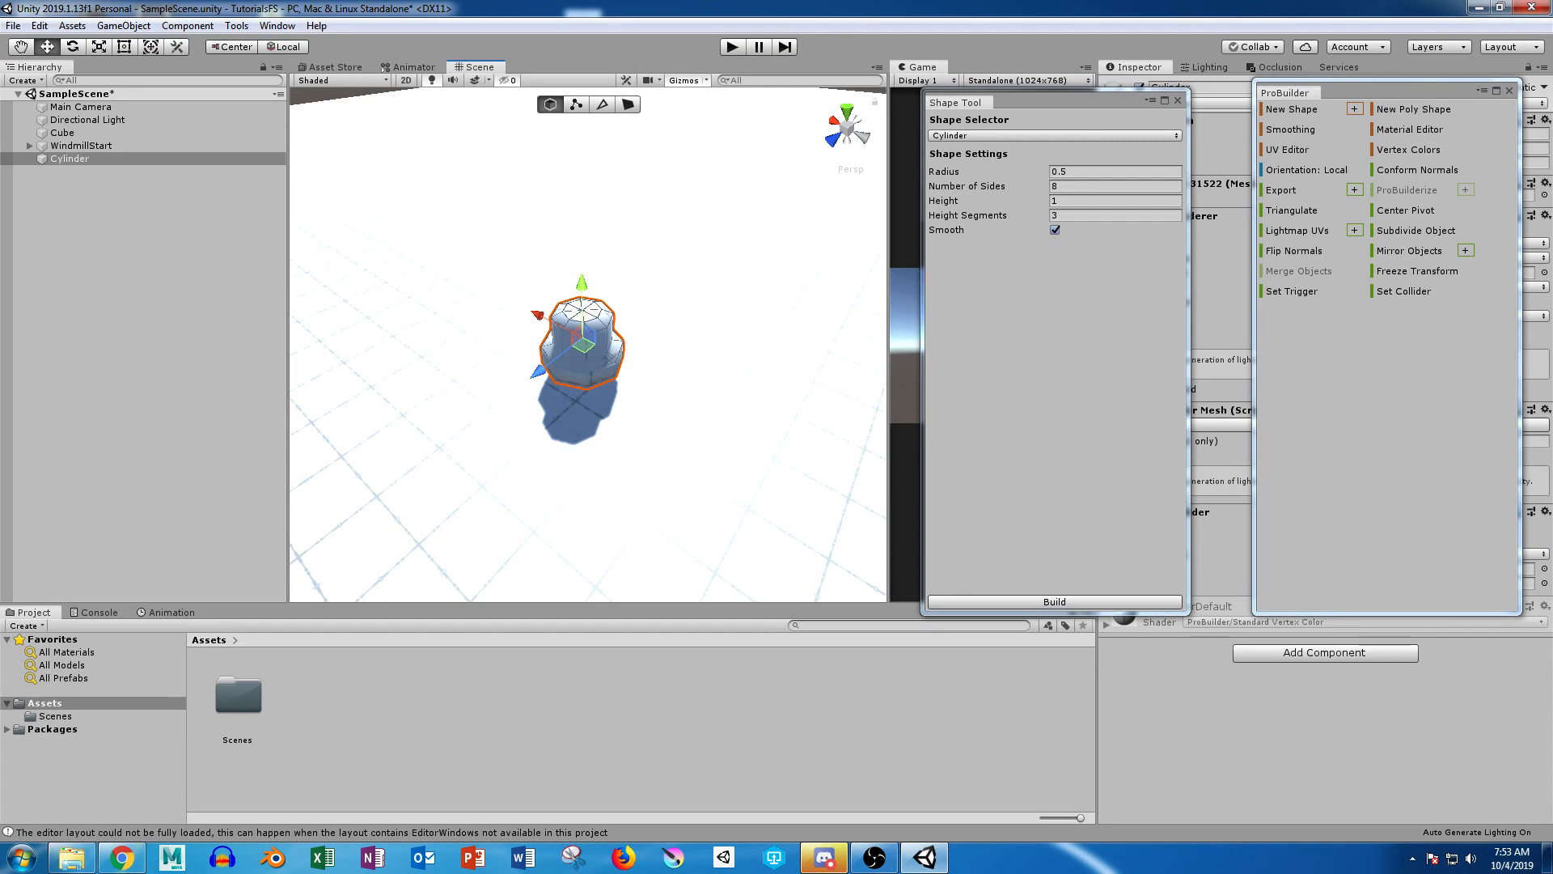
pyautogui.click(1054, 602)
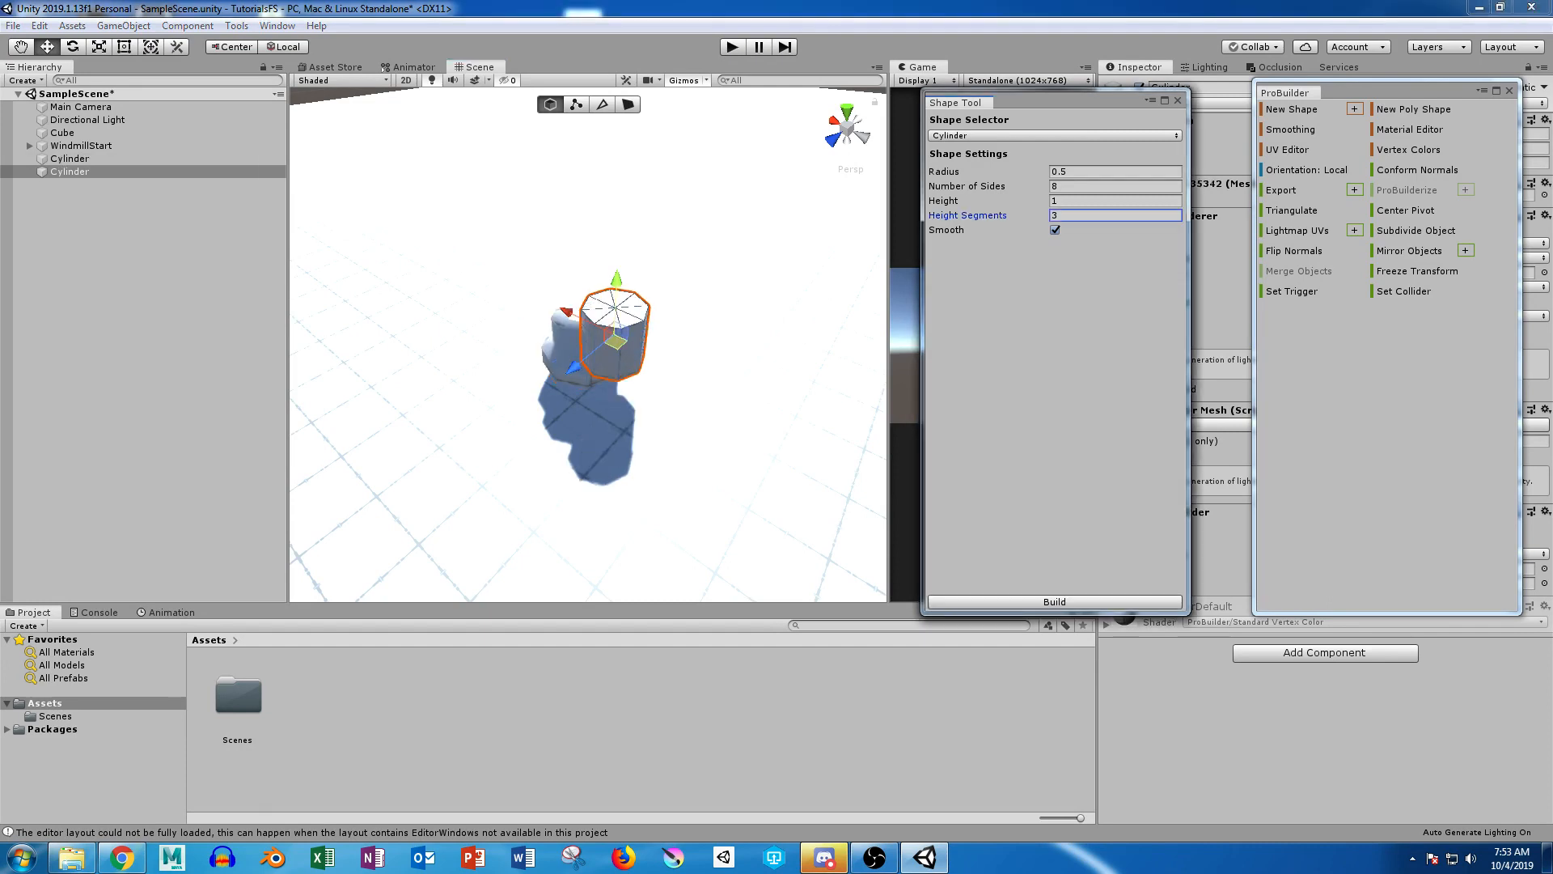
pyautogui.moveTo(618, 343); pyautogui.dragTo(706, 332)
pyautogui.moveTo(711, 269); pyautogui.dragTo(705, 303)
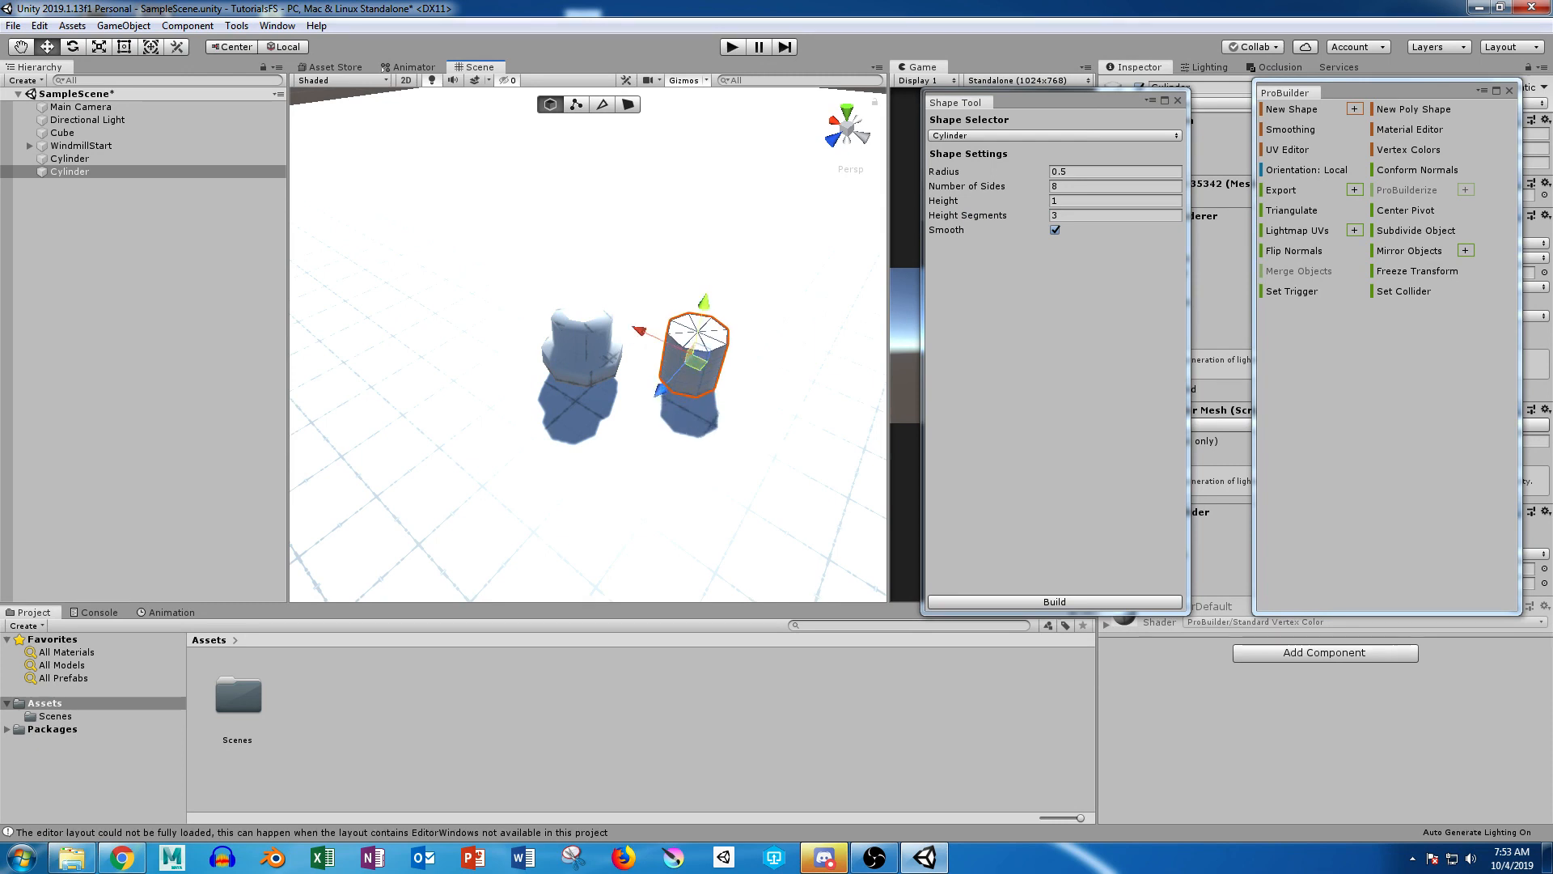
pyautogui.moveTo(693, 358); pyautogui.dragTo(583, 359)
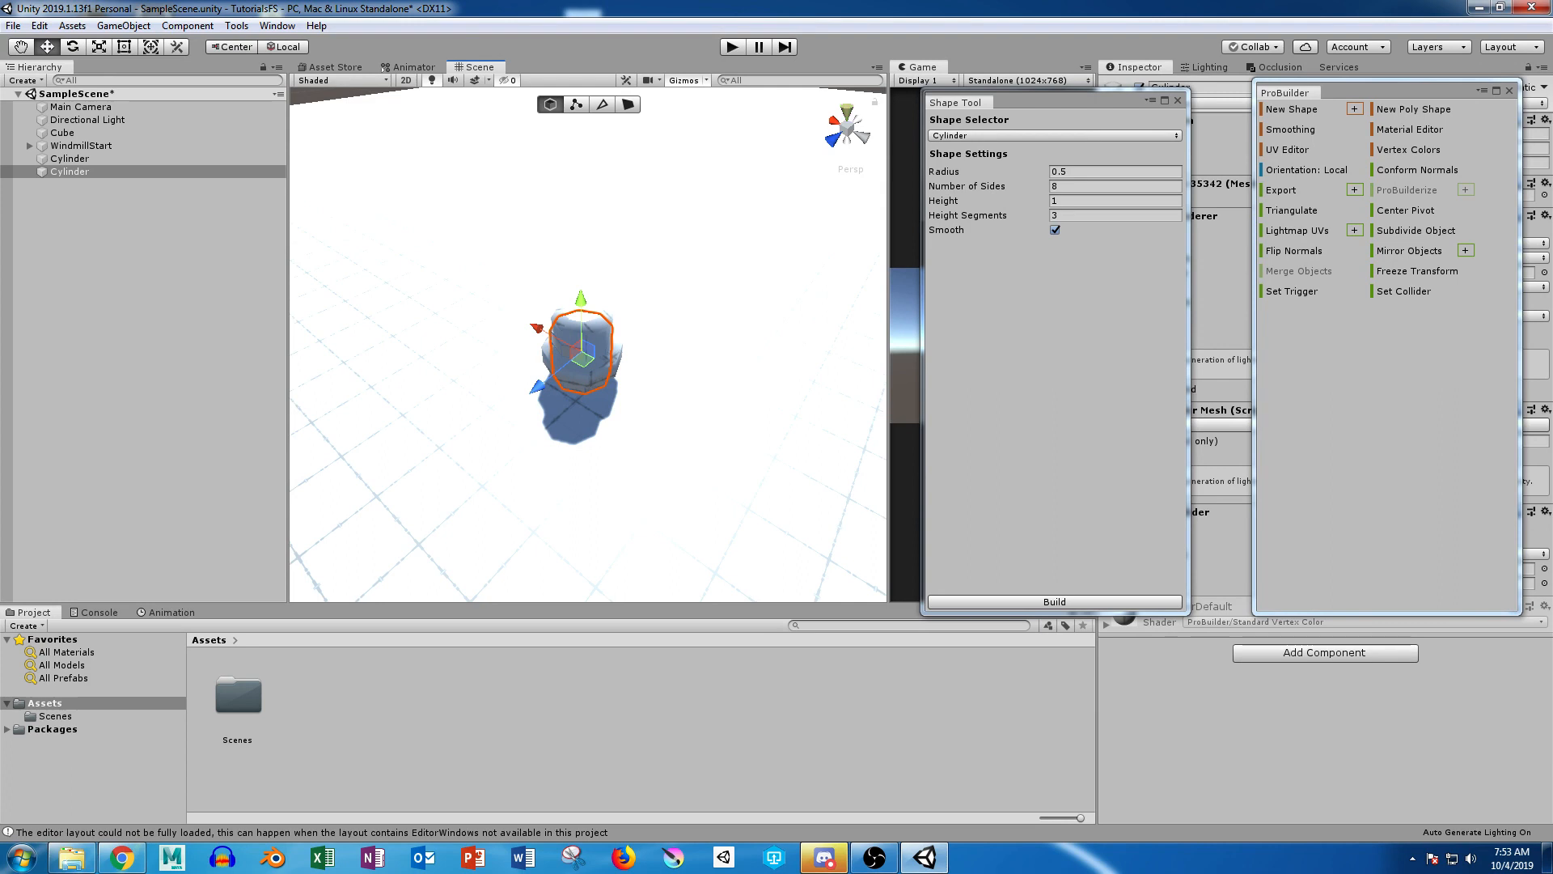
# Step: Align the second cylinder with the shaped model in the top view
pyautogui.click(847, 111)
pyautogui.click(847, 128)
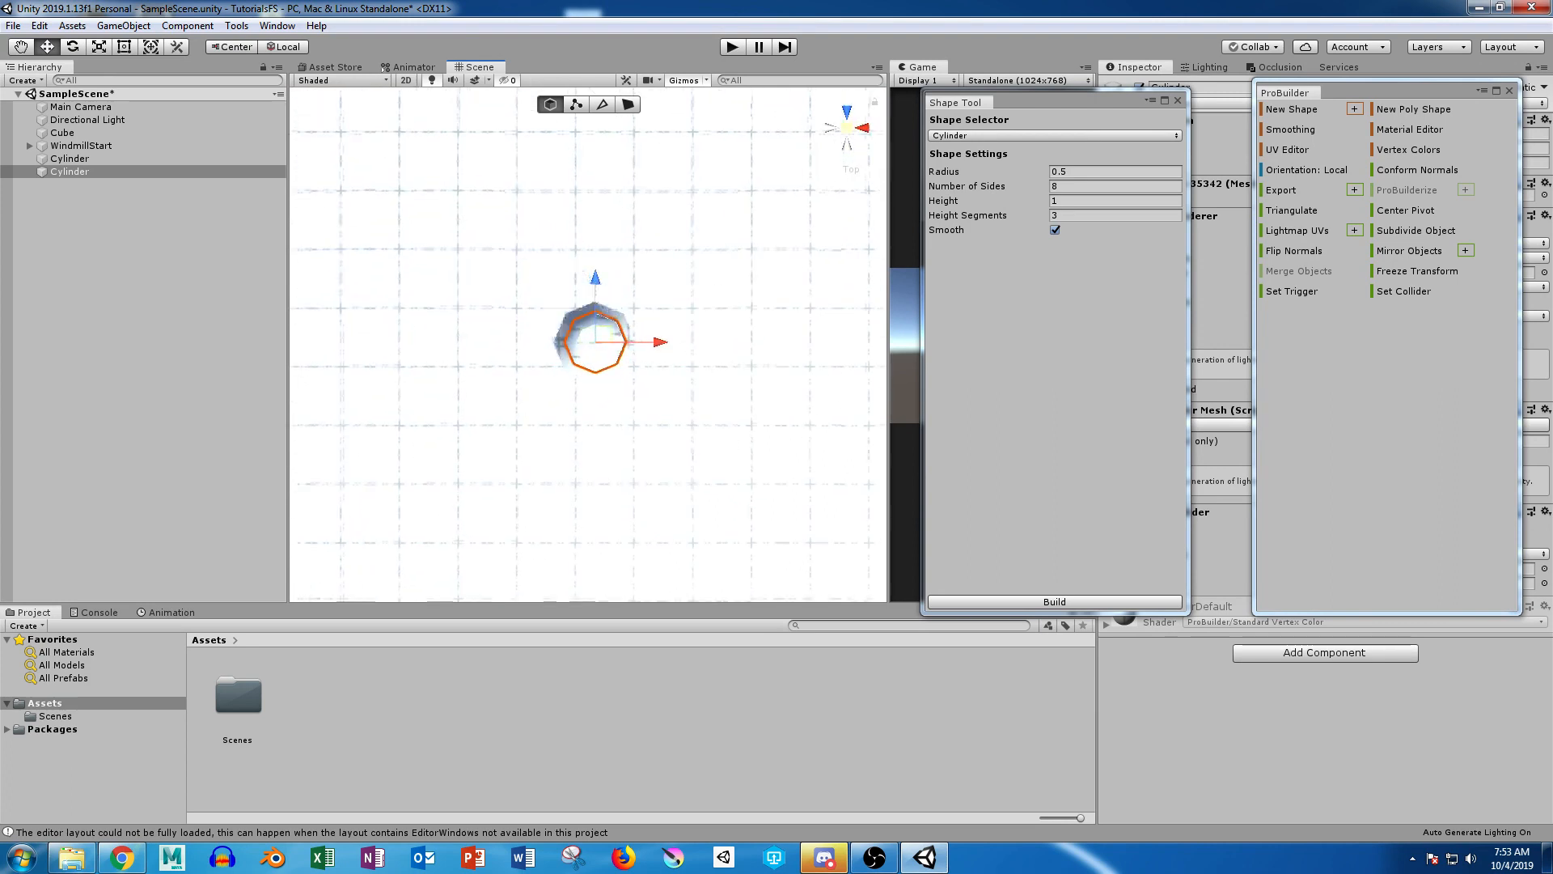
pyautogui.scroll(5, 612, 330)
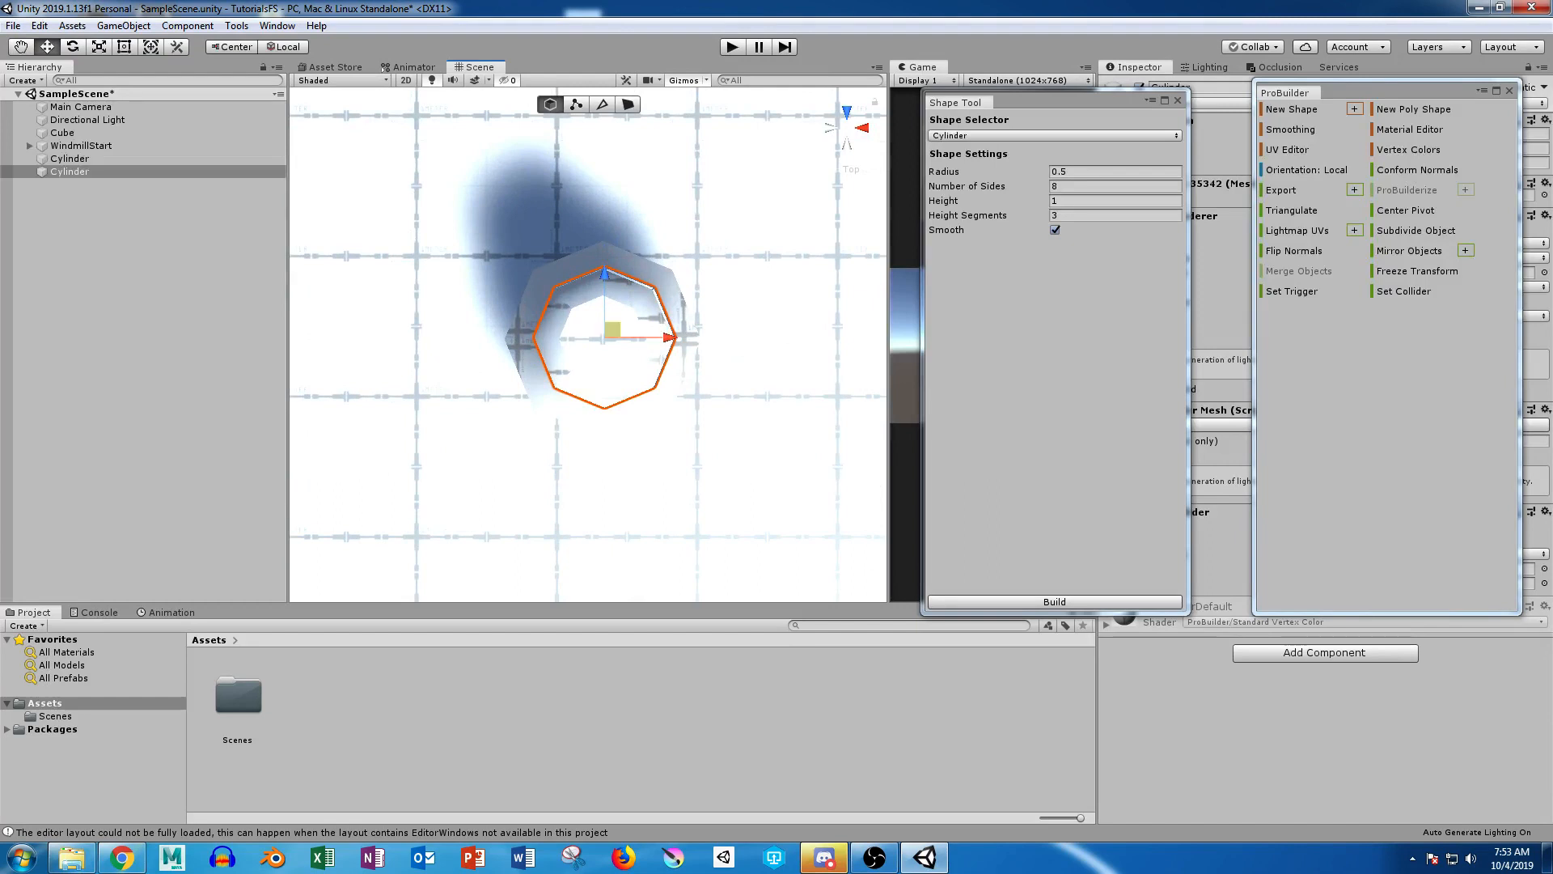
pyautogui.moveTo(613, 329); pyautogui.dragTo(846, 129)
pyautogui.scroll(-3, 712, 154)
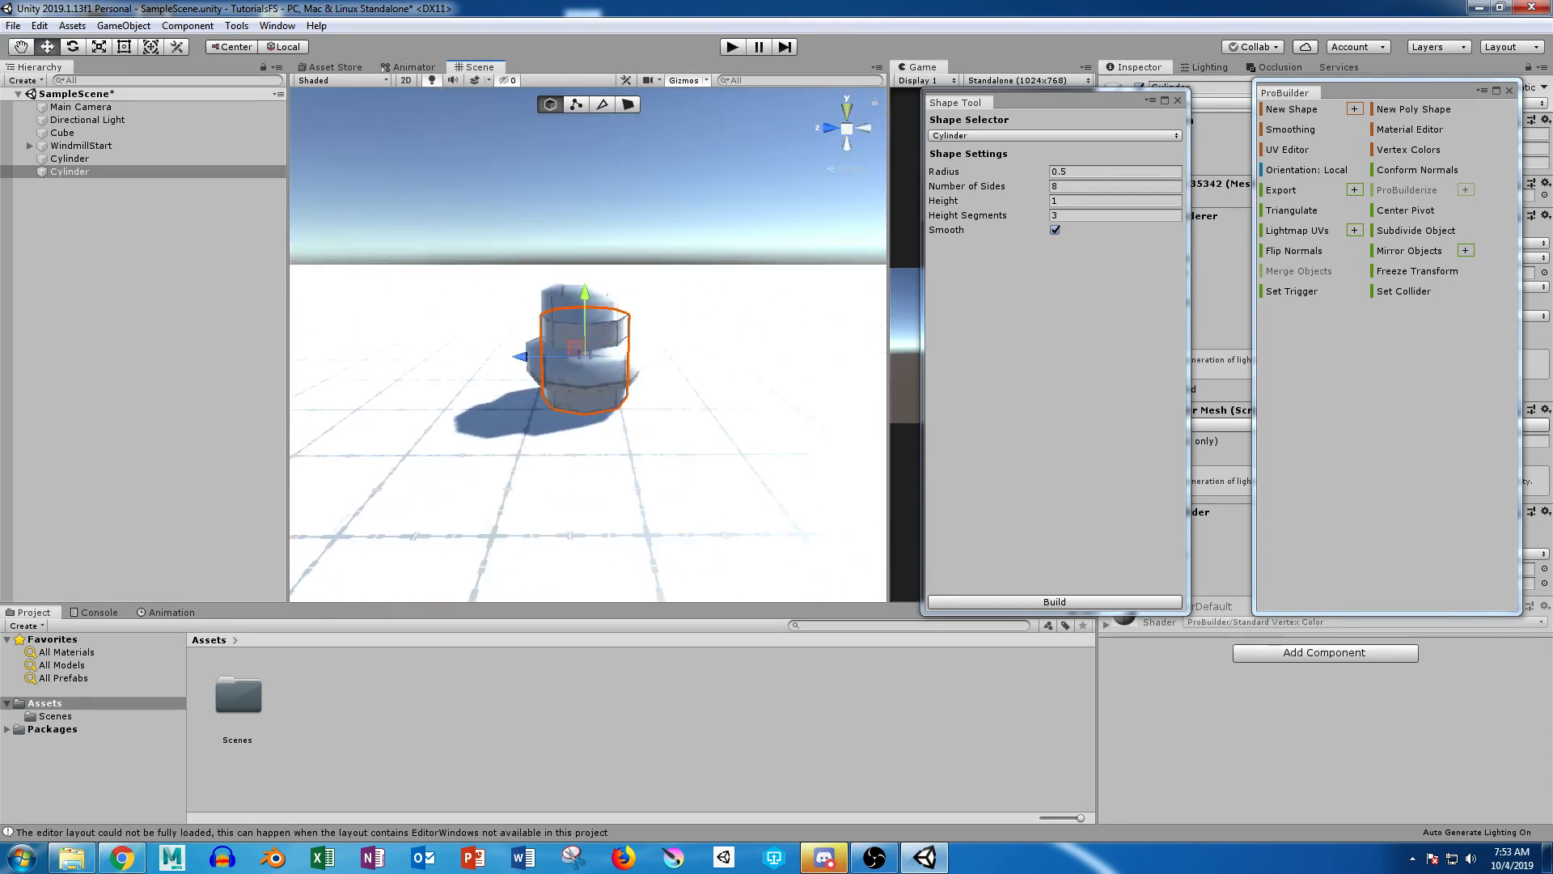
pyautogui.click(847, 111)
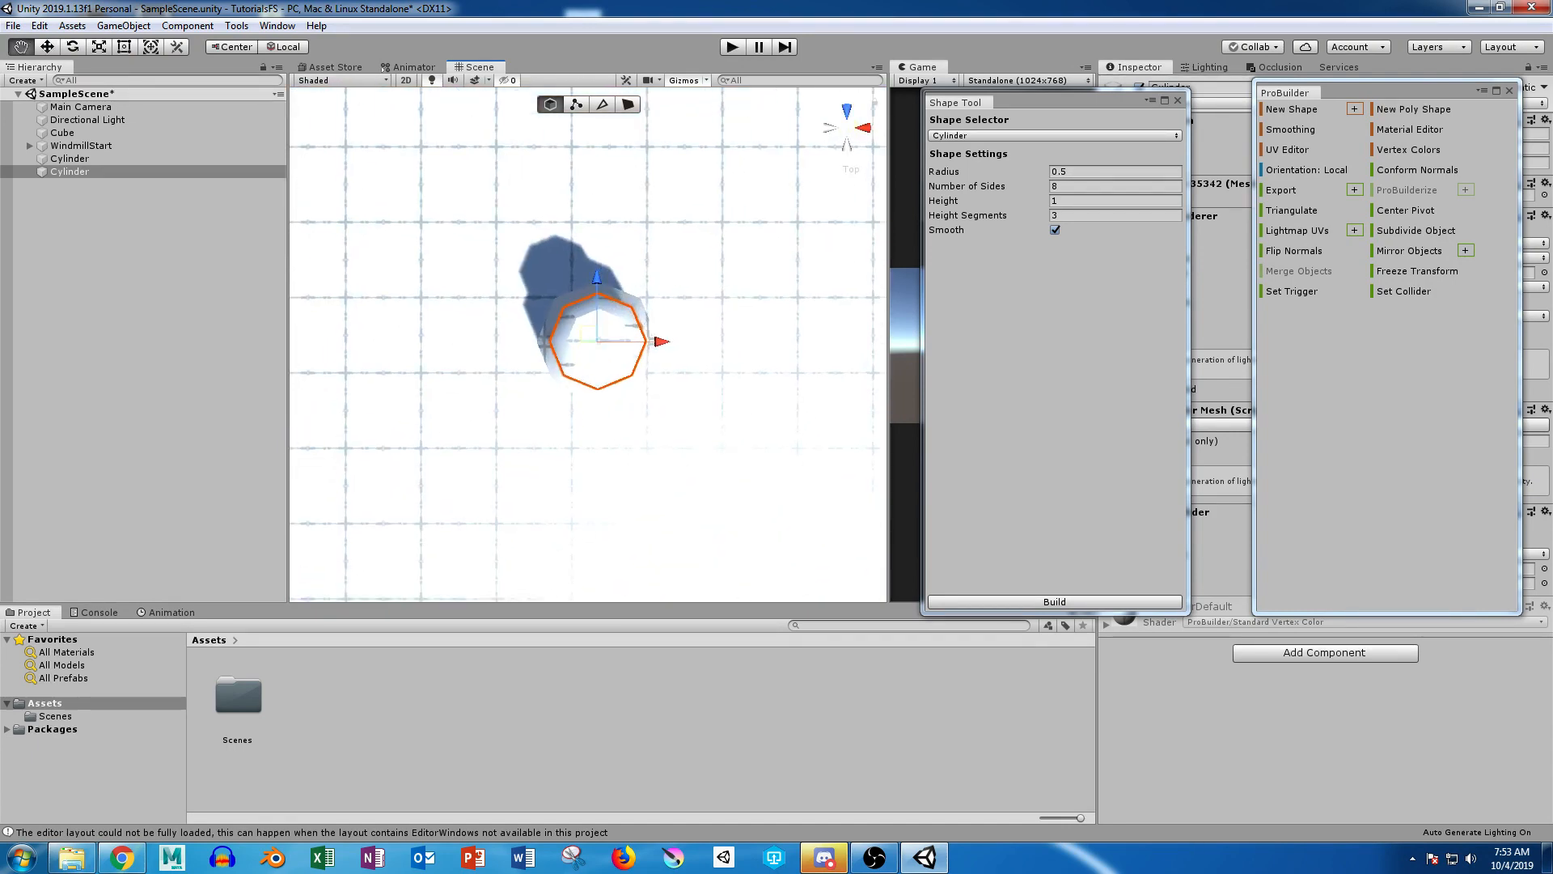
pyautogui.keyDown('alt'); pyautogui.moveTo(598, 388); pyautogui.dragTo(890, 247, button='middle'); pyautogui.keyUp('alt')
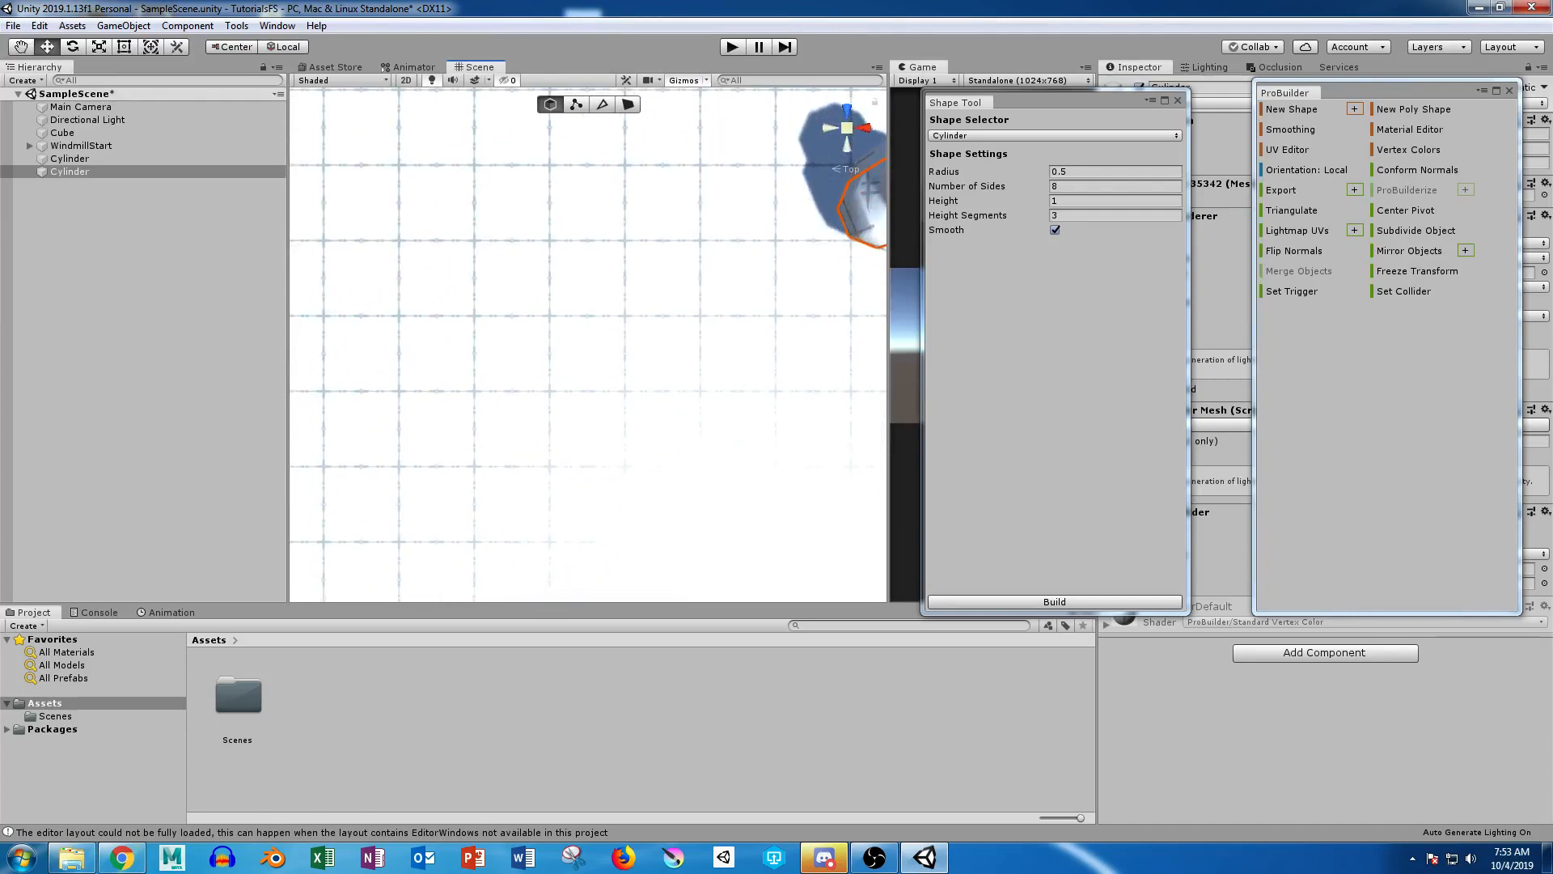
pyautogui.scroll(3, 589, 344)
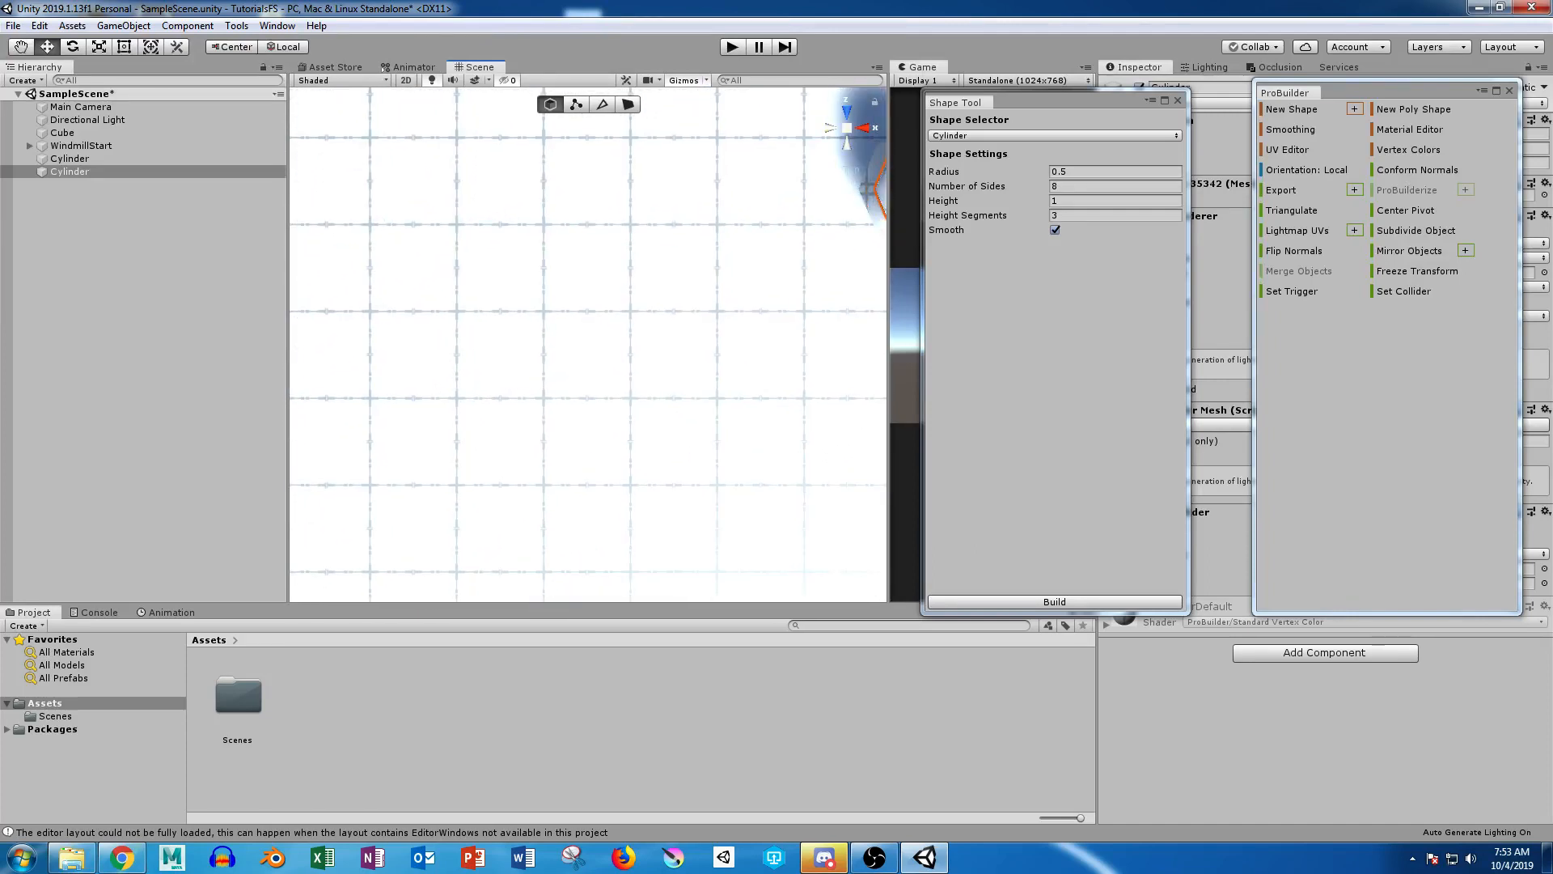
pyautogui.press('f')
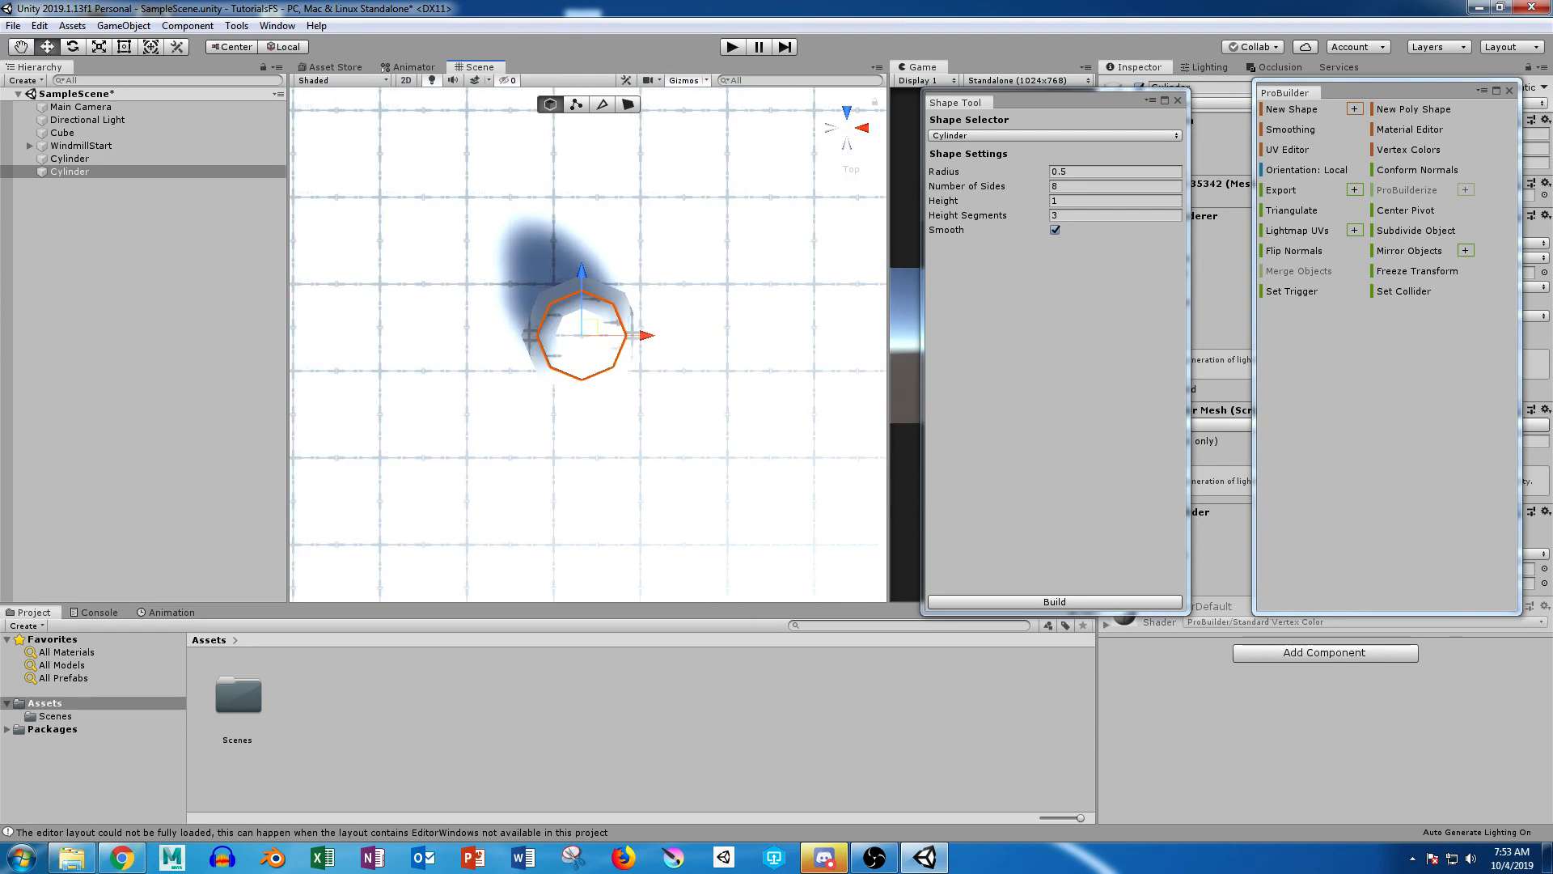
pyautogui.keyDown('alt'); pyautogui.moveTo(586, 339); pyautogui.dragTo(583, 394, button='middle'); pyautogui.keyUp('alt')
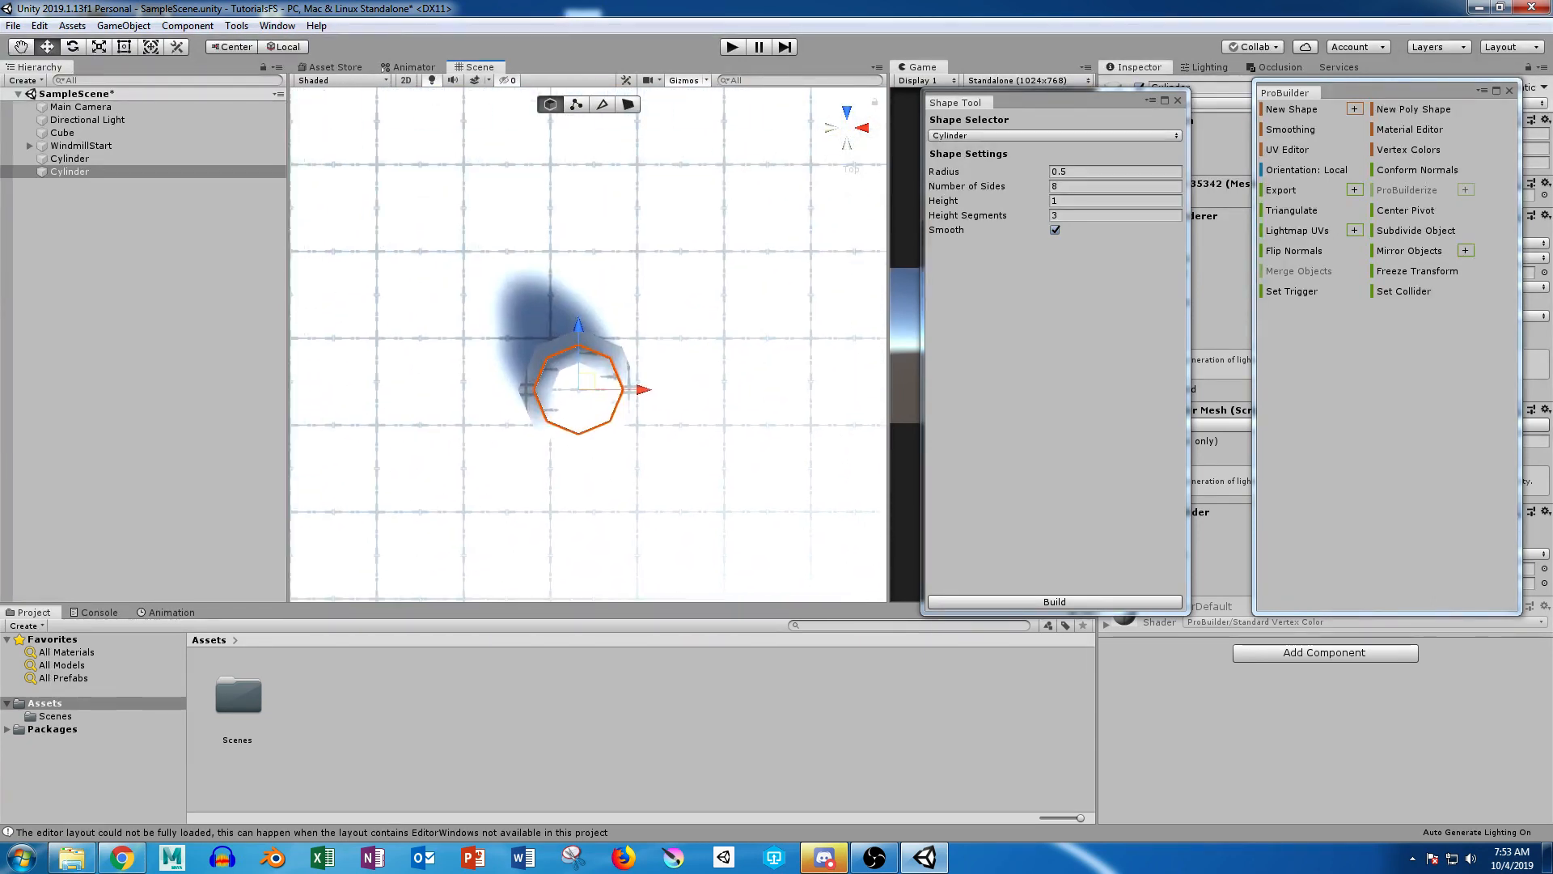
pyautogui.keyDown('alt'); pyautogui.moveTo(579, 356); pyautogui.dragTo(764, 368, button='right'); pyautogui.keyUp('alt')
pyautogui.keyDown('alt'); pyautogui.moveTo(764, 368); pyautogui.dragTo(771, 275, button='middle'); pyautogui.keyUp('alt')
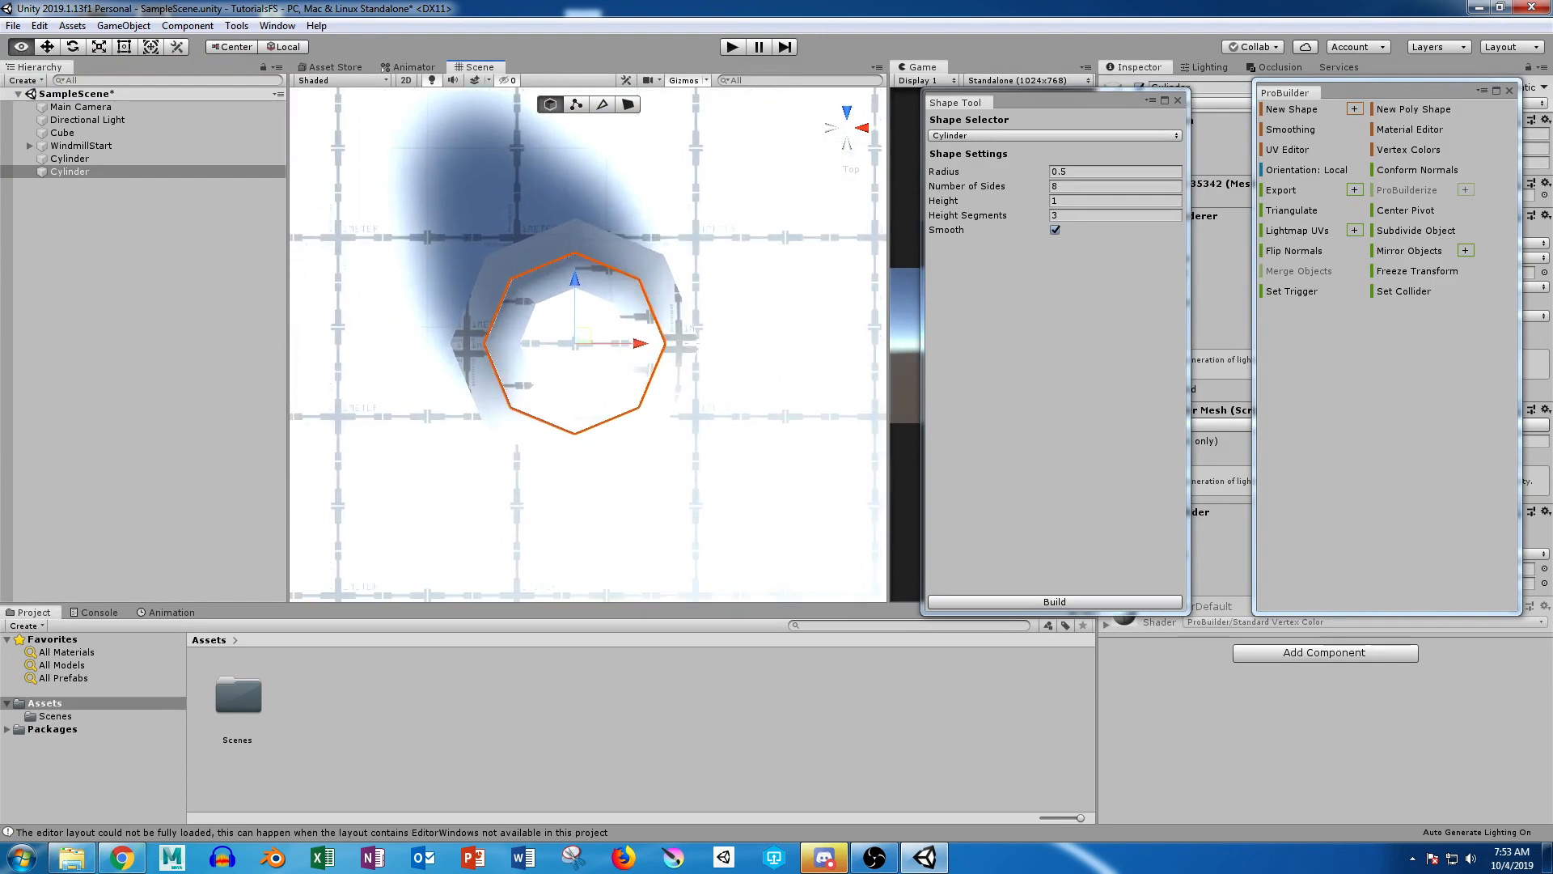
pyautogui.keyDown('alt'); pyautogui.moveTo(589, 345); pyautogui.dragTo(680, 348, button='right'); pyautogui.keyUp('alt')
pyautogui.scroll(6, 589, 345)
pyautogui.scroll(-8, 589, 344)
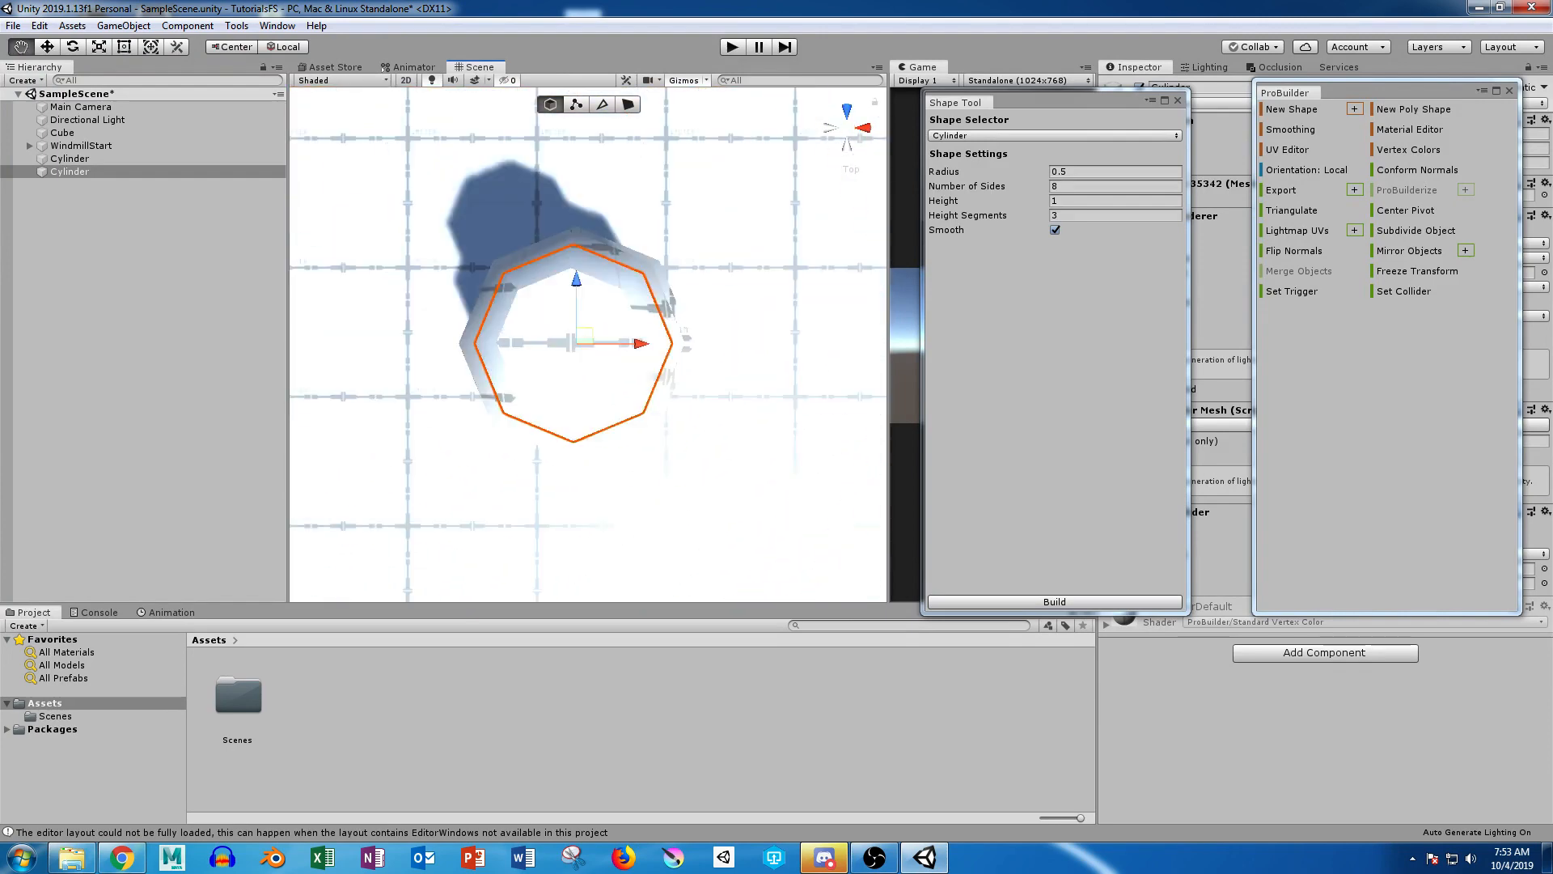
pyautogui.keyDown('alt'); pyautogui.moveTo(517, 421); pyautogui.dragTo(680, 149); pyautogui.keyUp('alt')
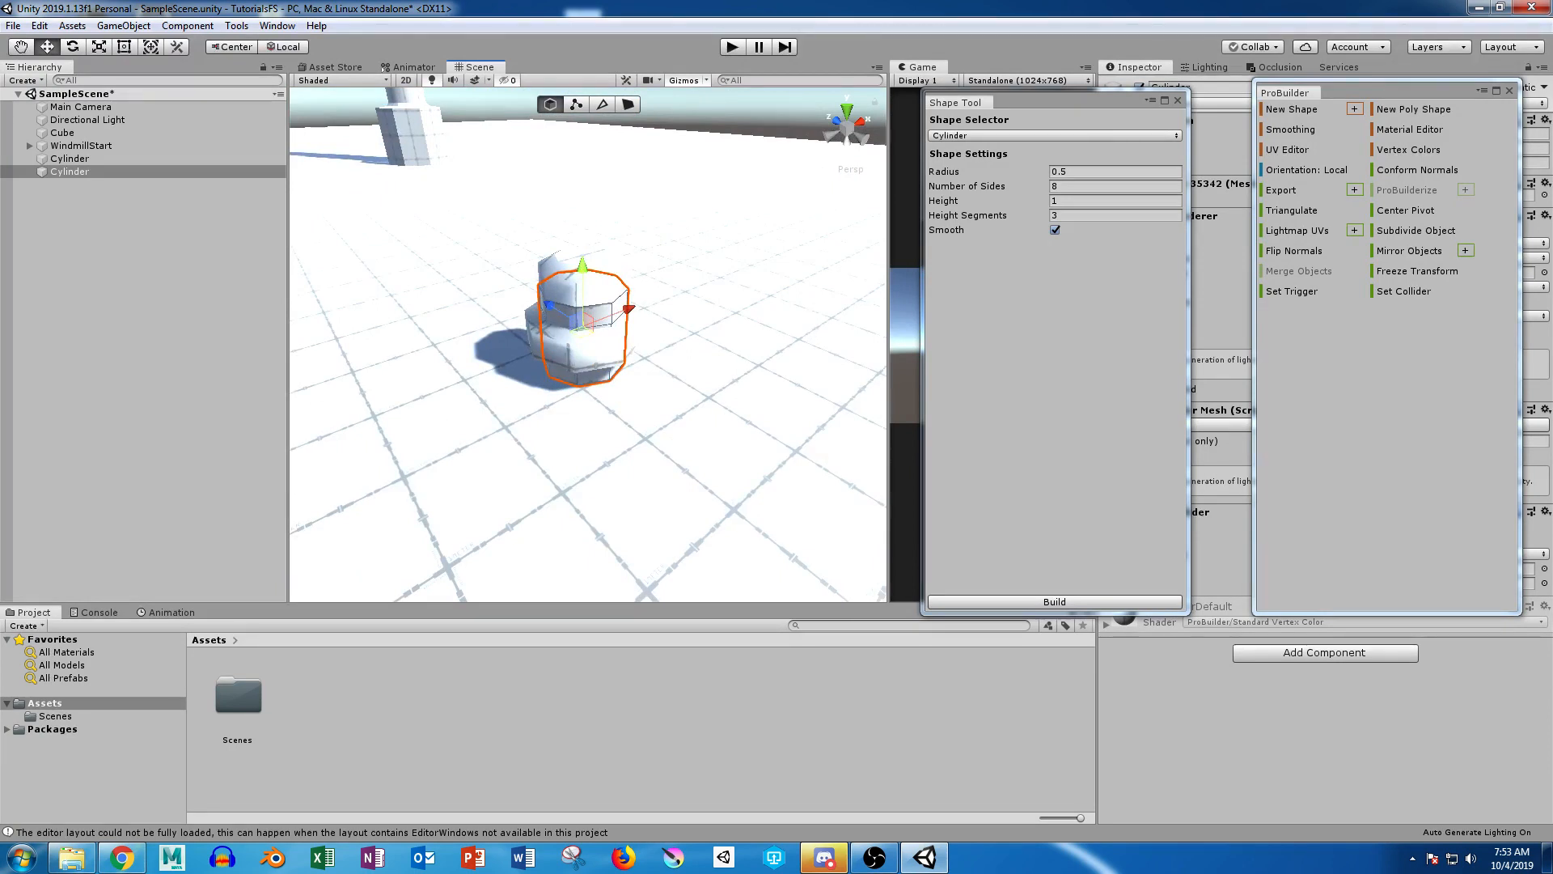
# Step: Raise the shaped model straight up, well clear of the plain cylinder
pyautogui.click(584, 346)
pyautogui.moveTo(582, 239); pyautogui.dragTo(578, 97)
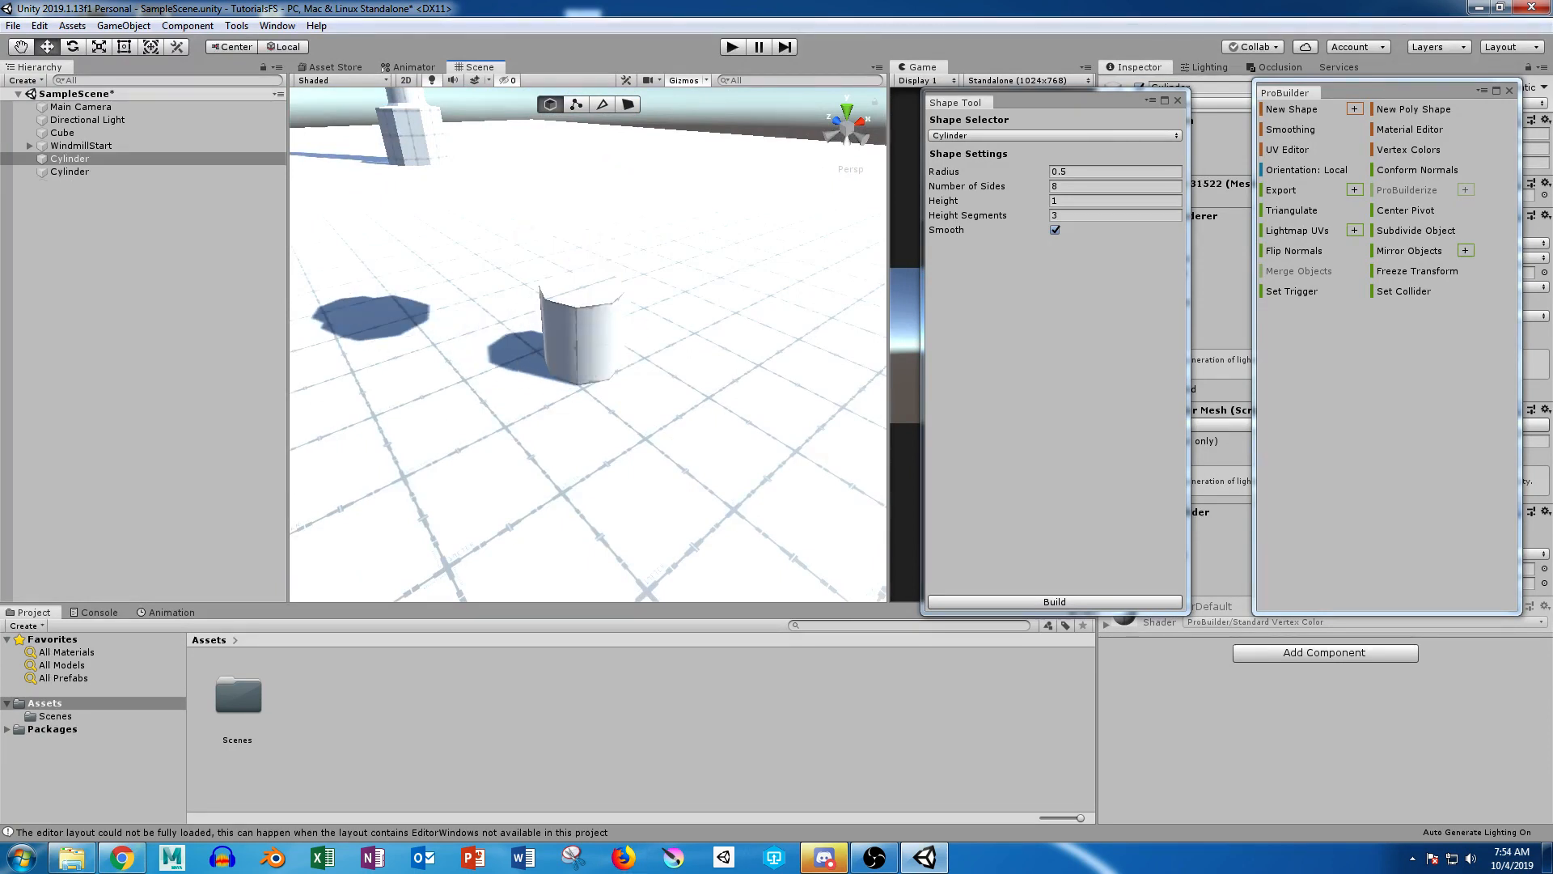
# Step: Select the edge loop around the upper part of the plain segmented cylinder
pyautogui.click(579, 346)
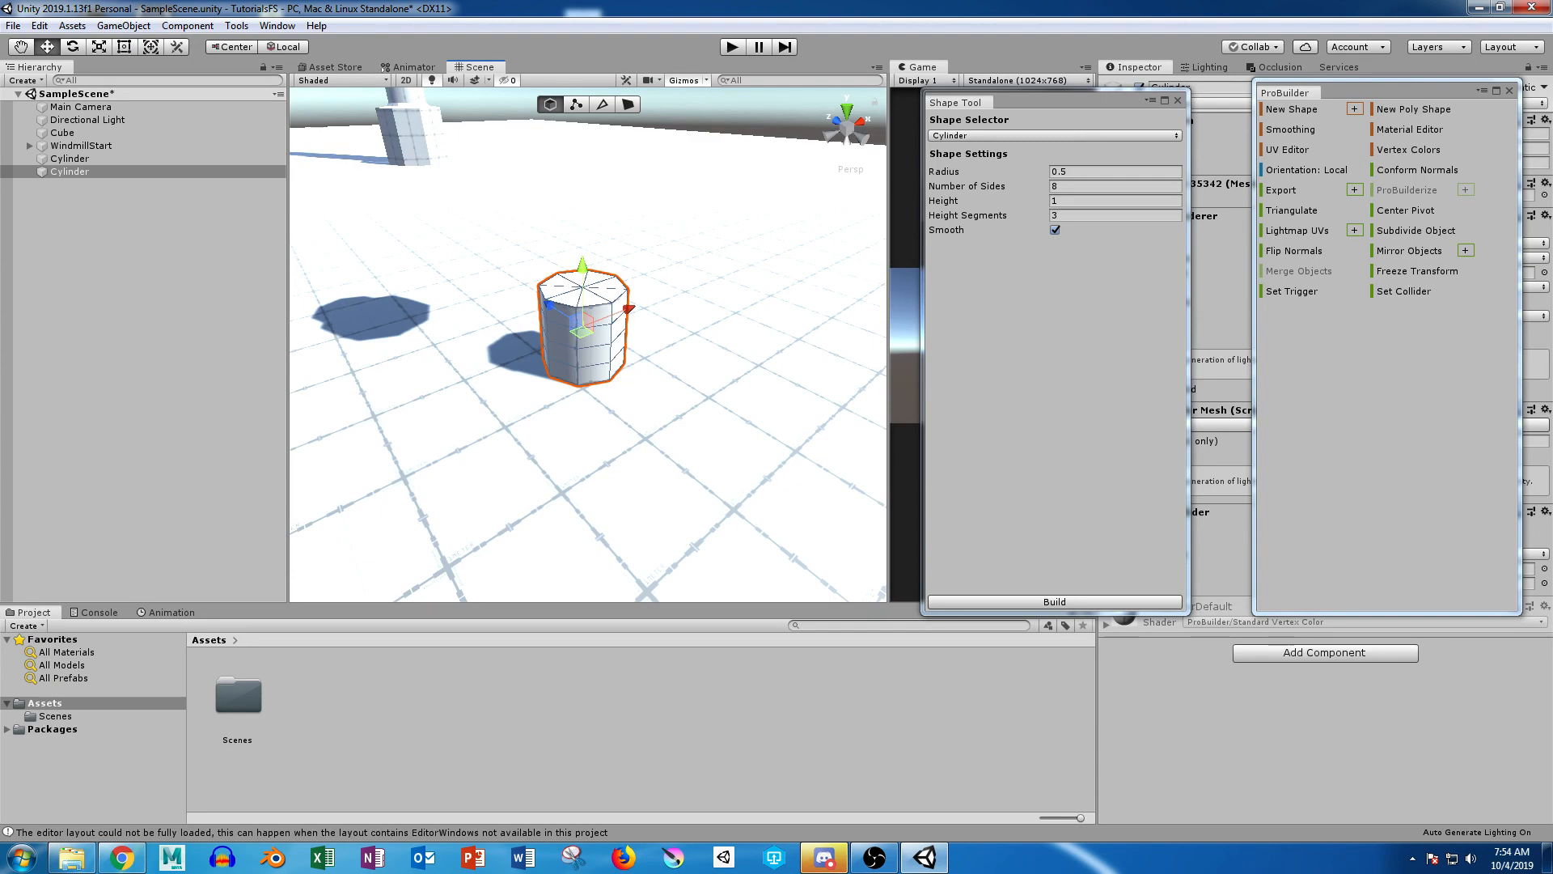
pyautogui.press('f')
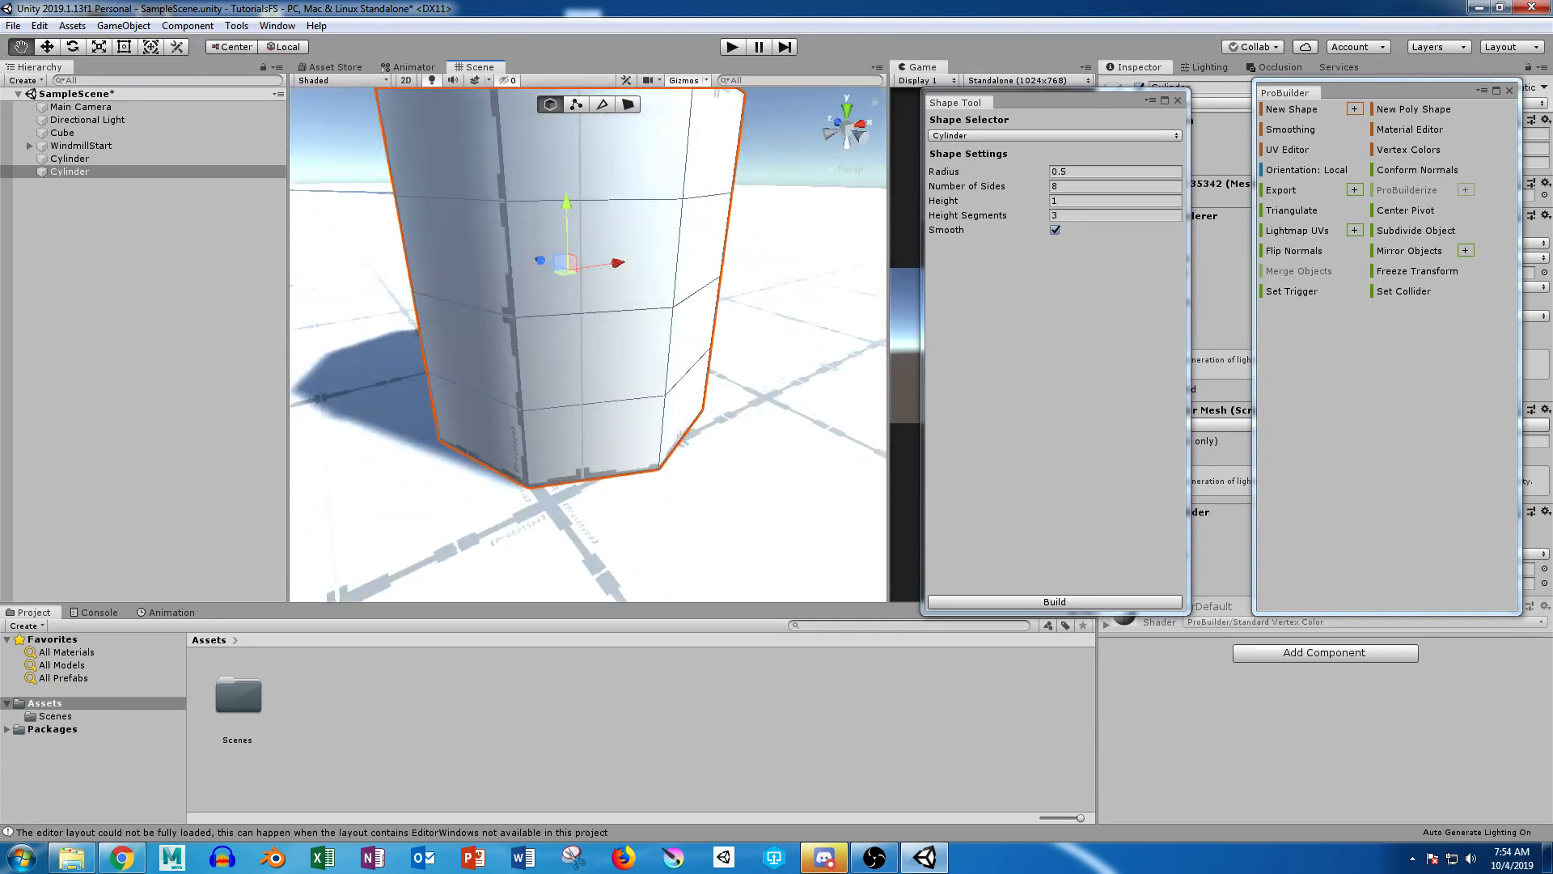
pyautogui.click(602, 104)
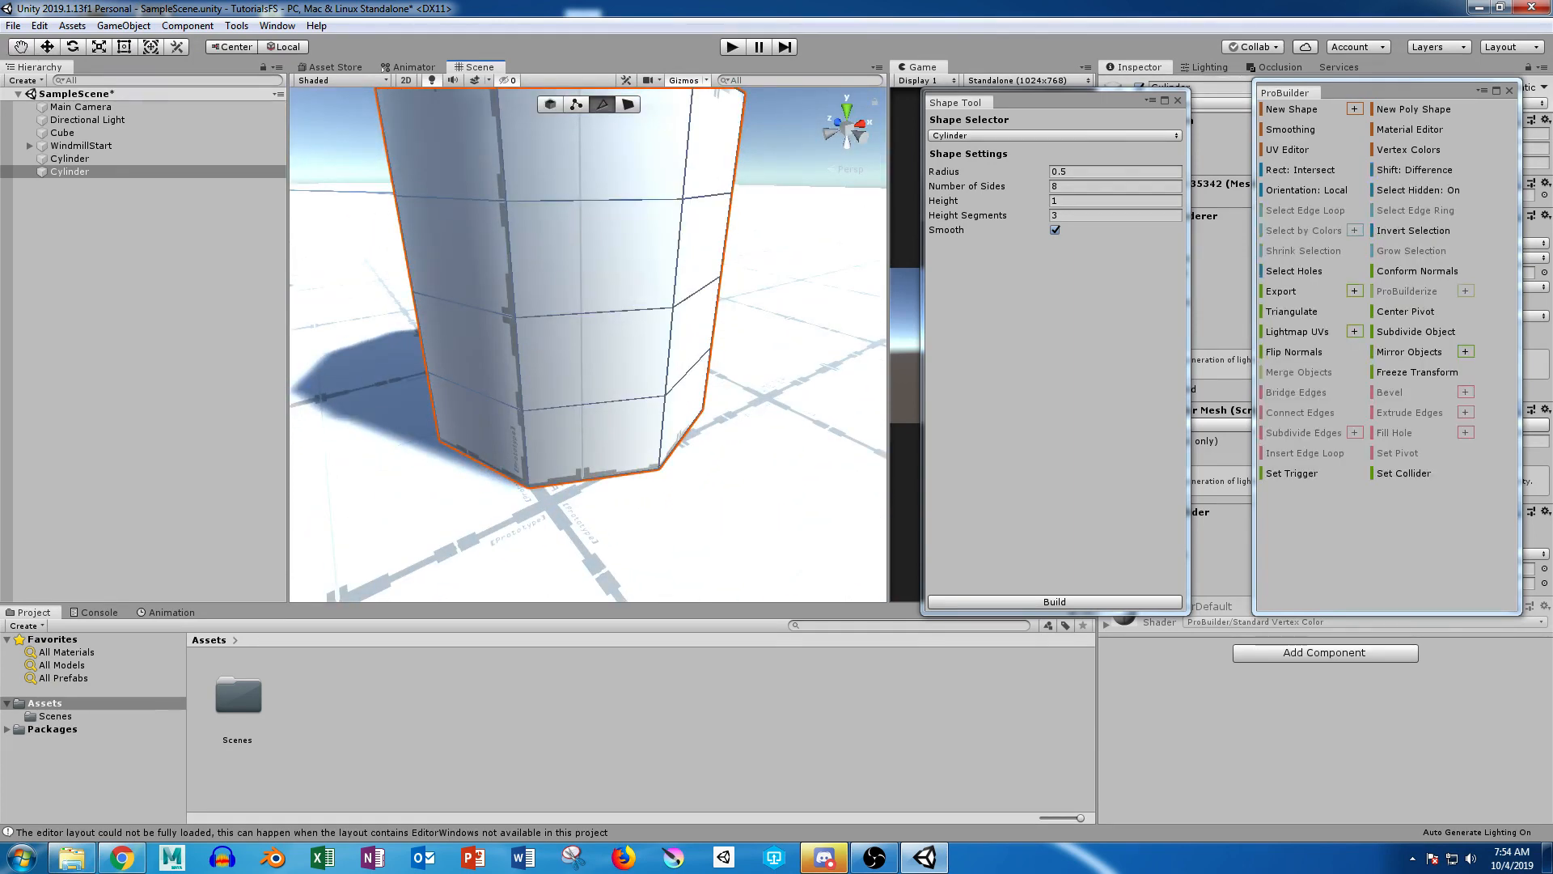
pyautogui.click(595, 200)
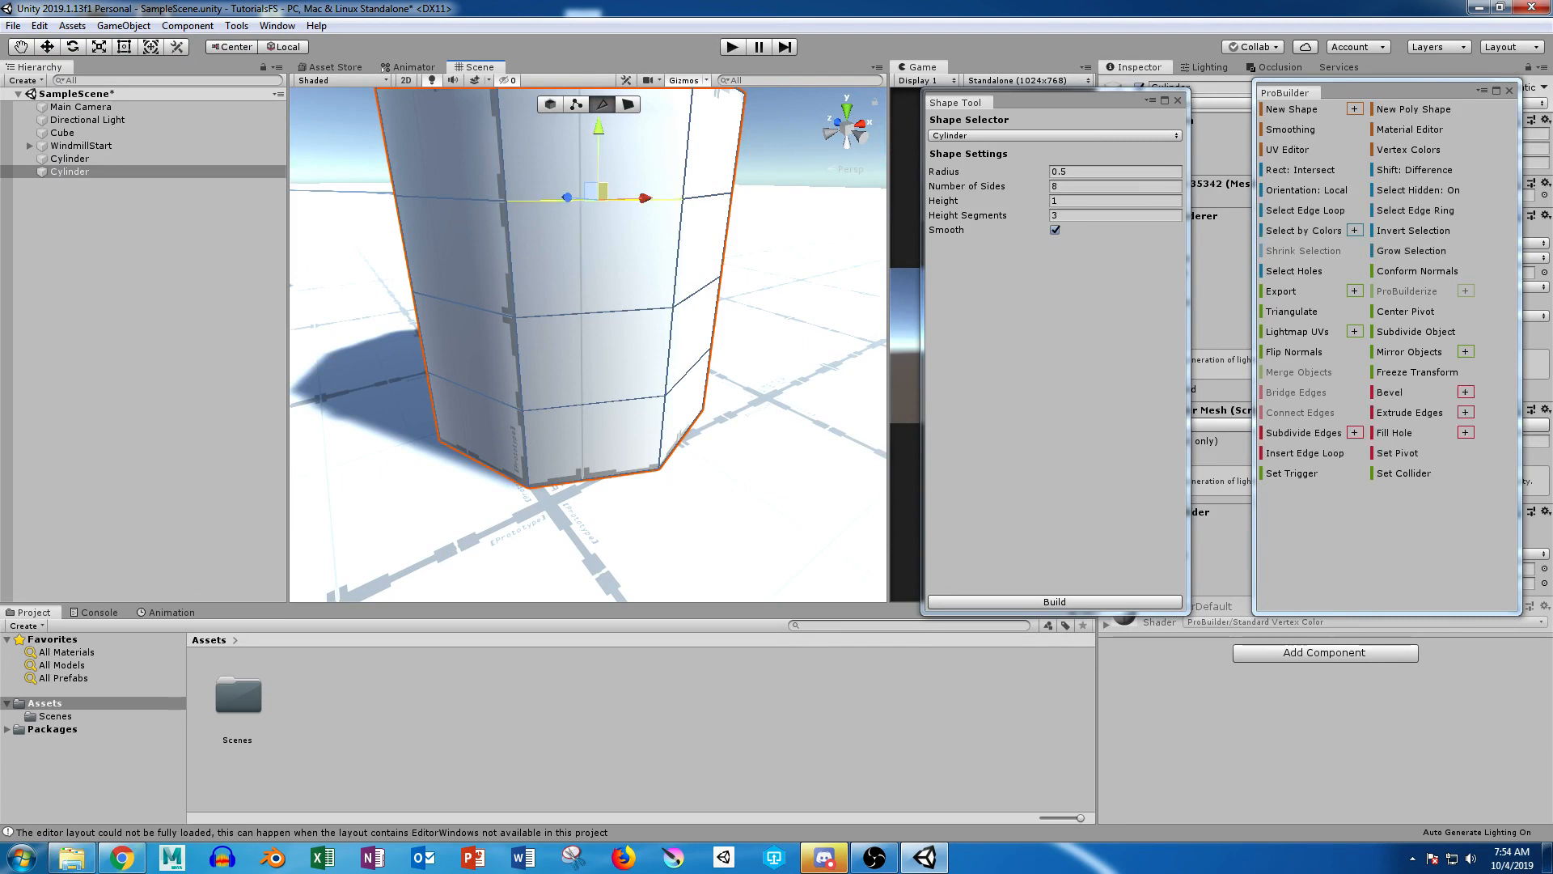
pyautogui.keyDown('shift'); pyautogui.doubleClick(473, 199); pyautogui.keyUp('shift')
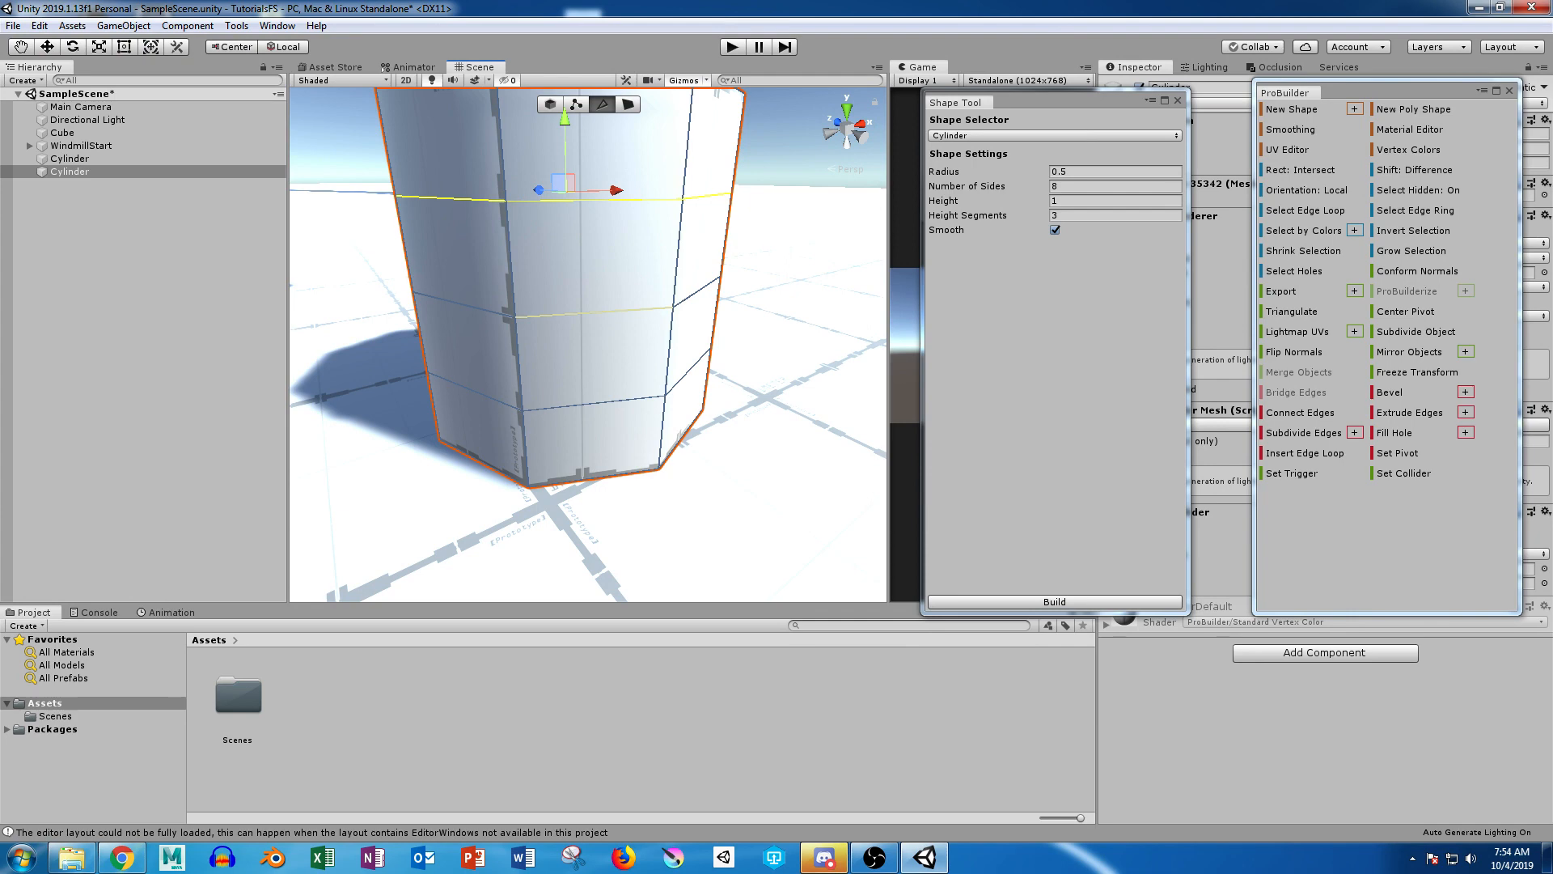
pyautogui.keyDown('alt'); pyautogui.scroll(-8, 594, 312); pyautogui.keyUp('alt')
pyautogui.moveTo(595, 311)
pyautogui.keyDown('alt'); pyautogui.mouseDown()
pyautogui.moveTo(340, 303)
pyautogui.moveTo(517, 315)
pyautogui.moveTo(792, 461)
pyautogui.moveTo(857, 364)
pyautogui.mouseUp(); pyautogui.keyUp('alt')
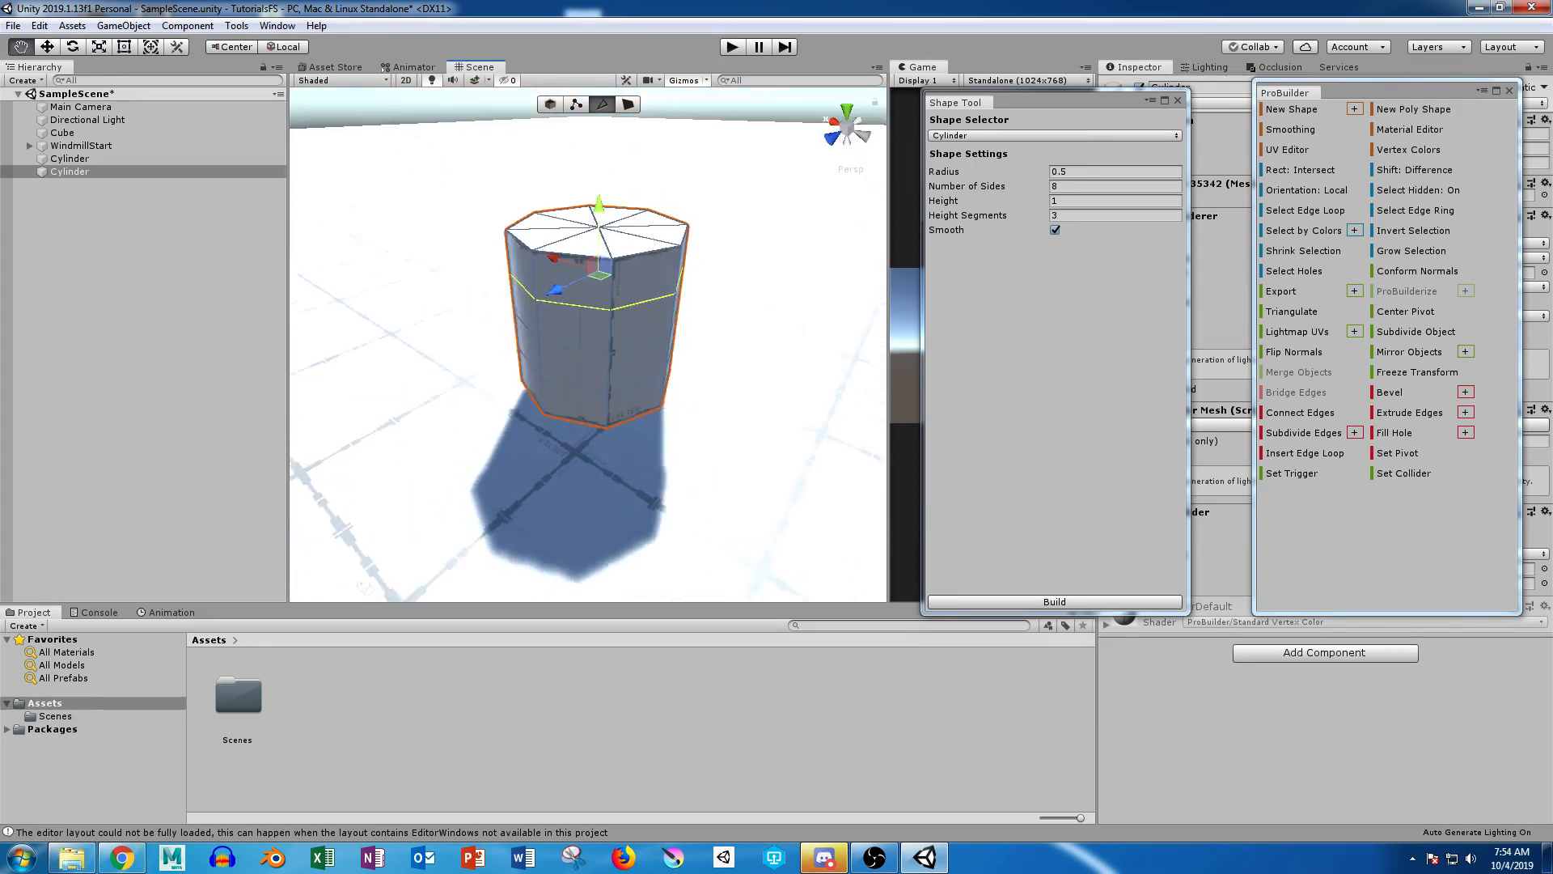
pyautogui.keyDown('alt'); pyautogui.moveTo(621, 357); pyautogui.dragTo(605, 313); pyautogui.keyUp('alt')
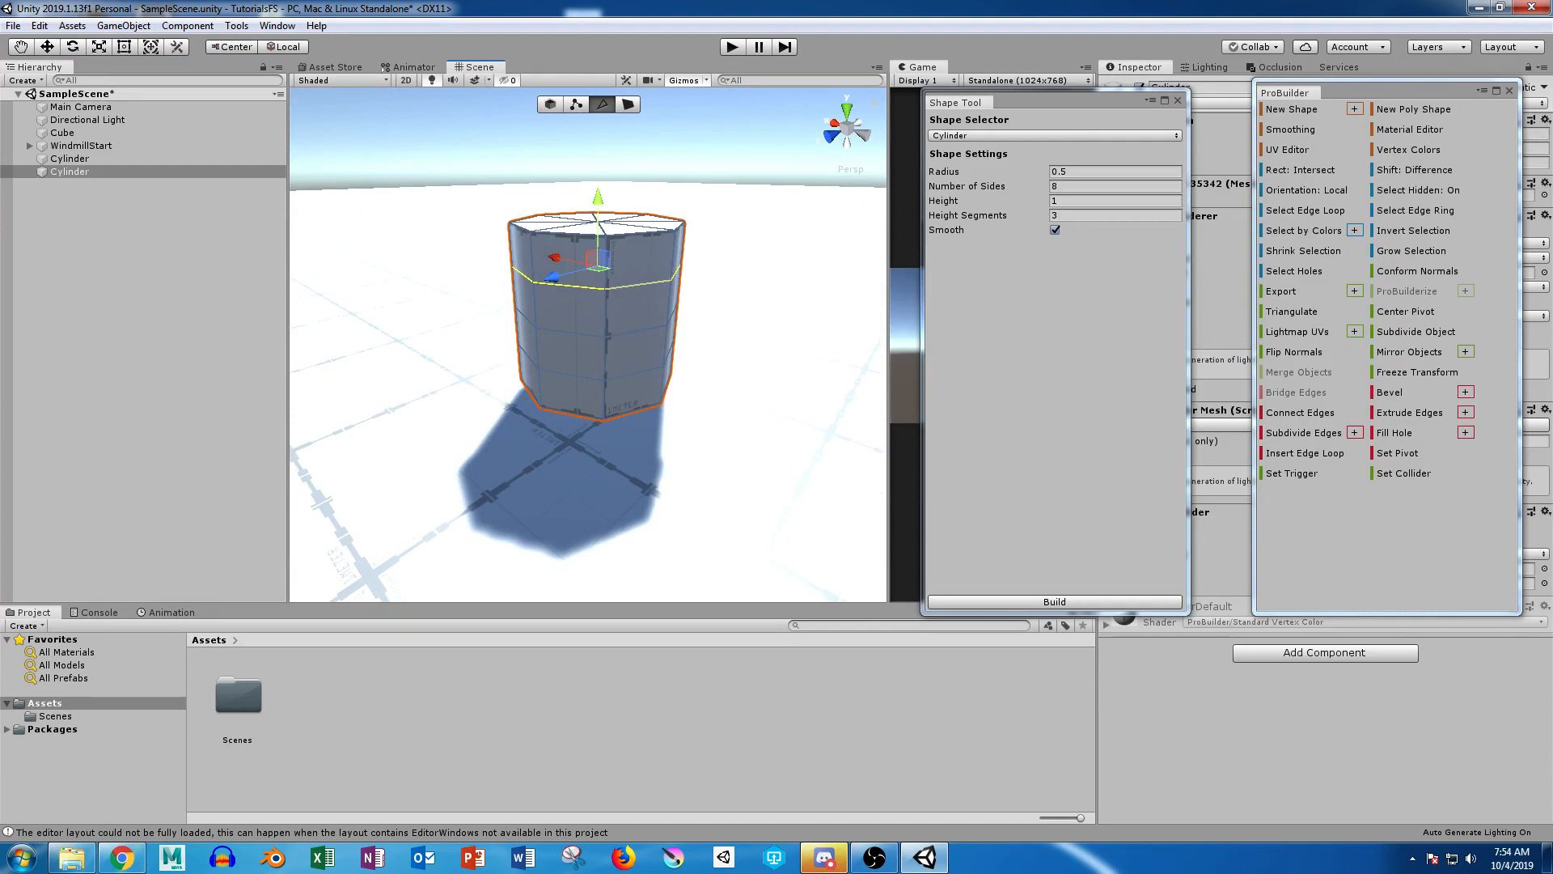
# Step: Delete the plain cylinder and build a replacement with the same shape settings
pyautogui.press('Delete')
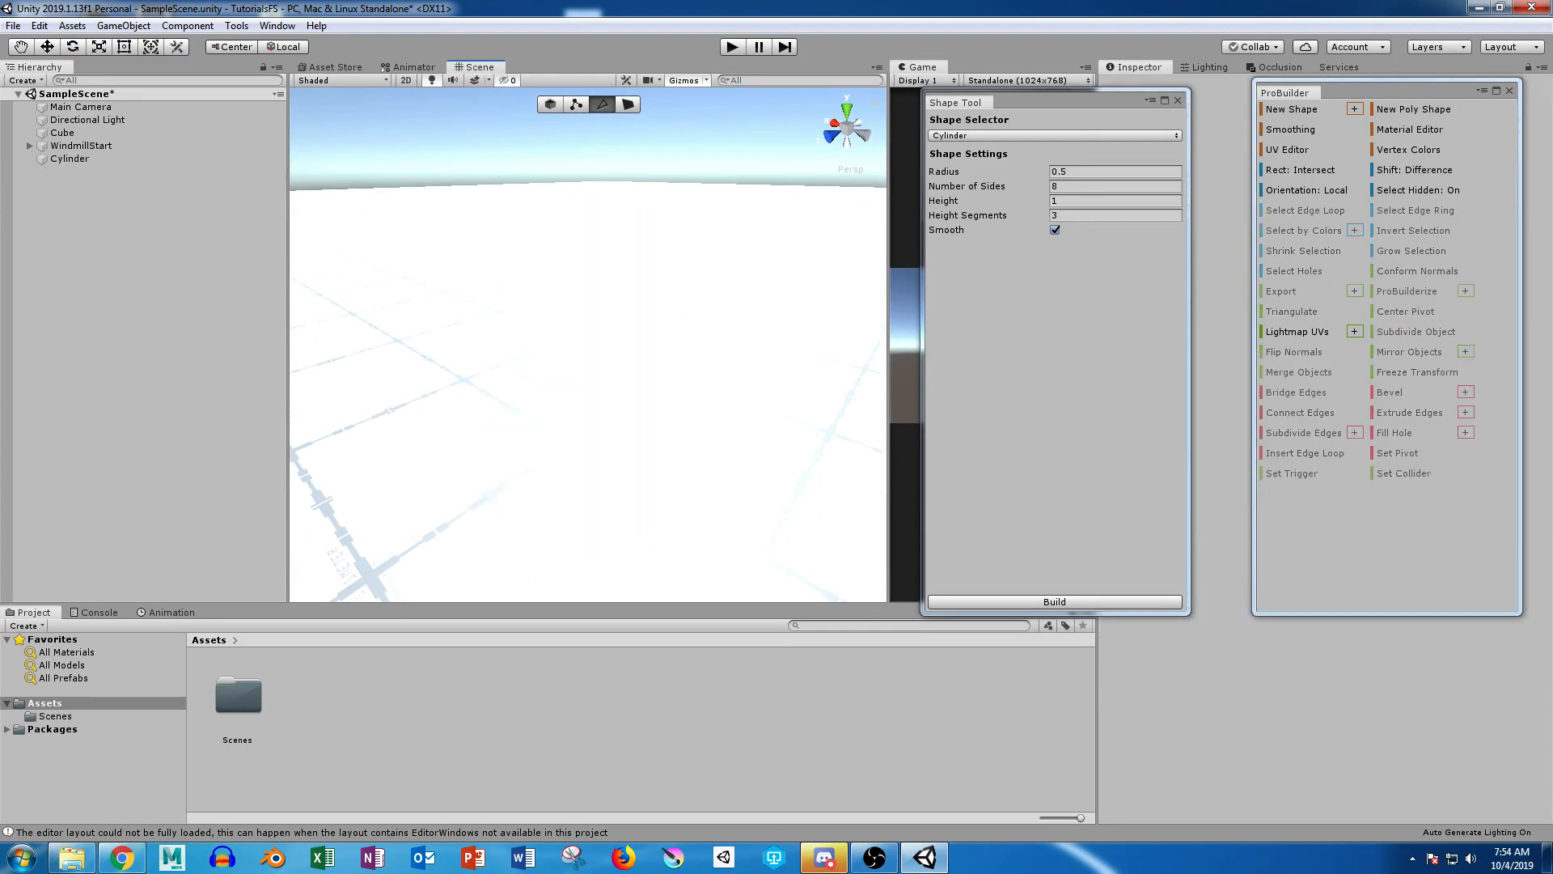
pyautogui.click(1055, 602)
pyautogui.keyDown('alt'); pyautogui.scroll(-6, 623, 340); pyautogui.keyUp('alt')
pyautogui.keyDown('alt'); pyautogui.moveTo(622, 339); pyautogui.dragTo(558, 311); pyautogui.keyUp('alt')
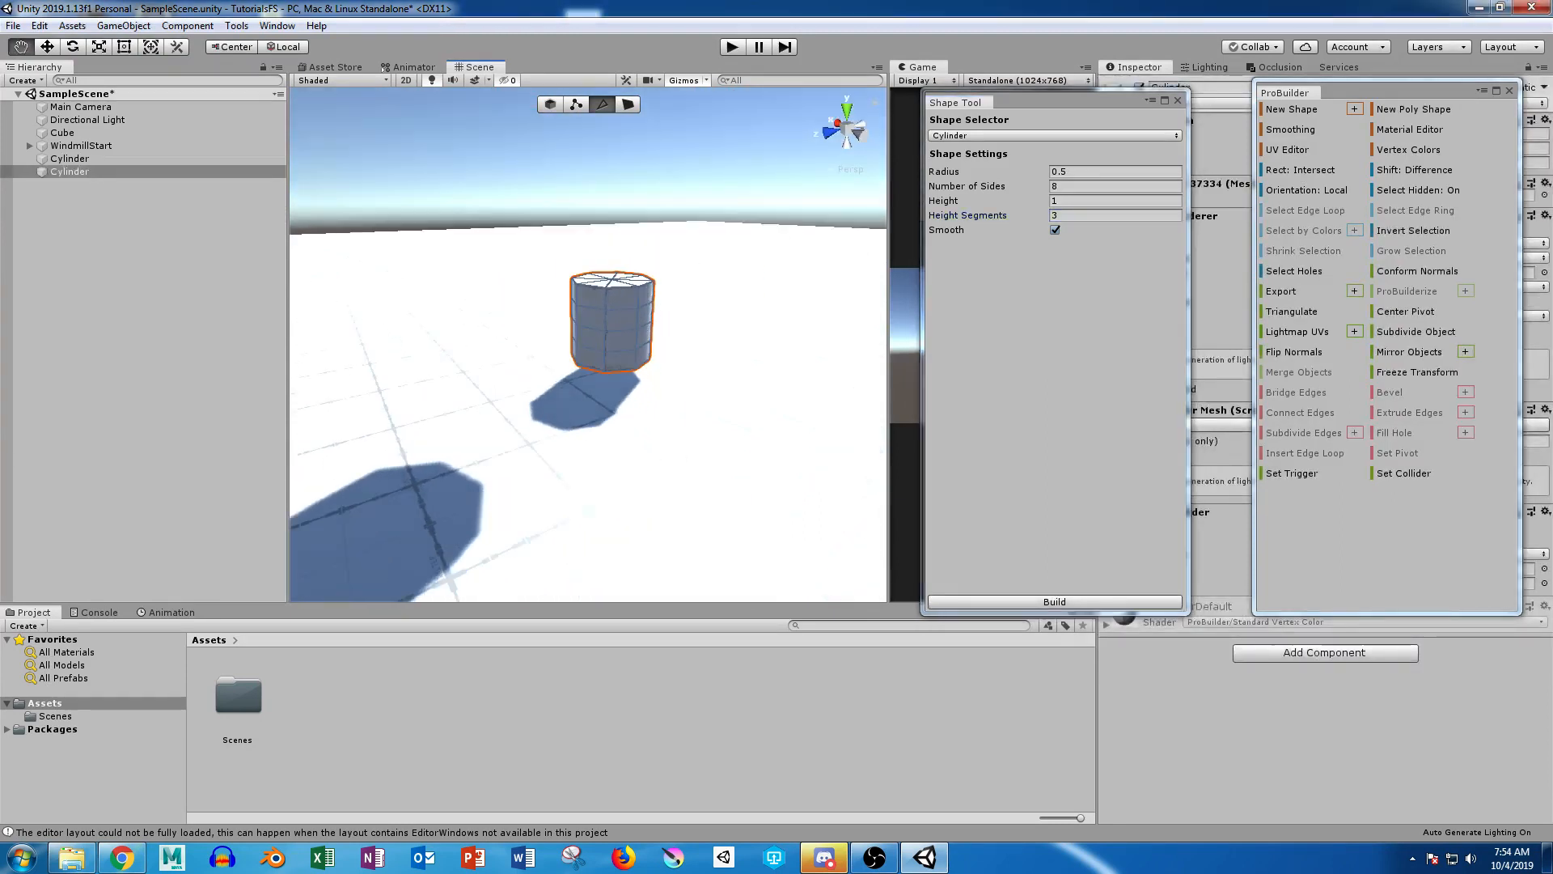
# Step: Build another cylinder with radius 0.5, 8 sides, height 1 and 0 height segments
pyautogui.keyDown('alt'); pyautogui.scroll(6, 559, 312); pyautogui.keyUp('alt')
pyautogui.click(1070, 215)
pyautogui.write('0')
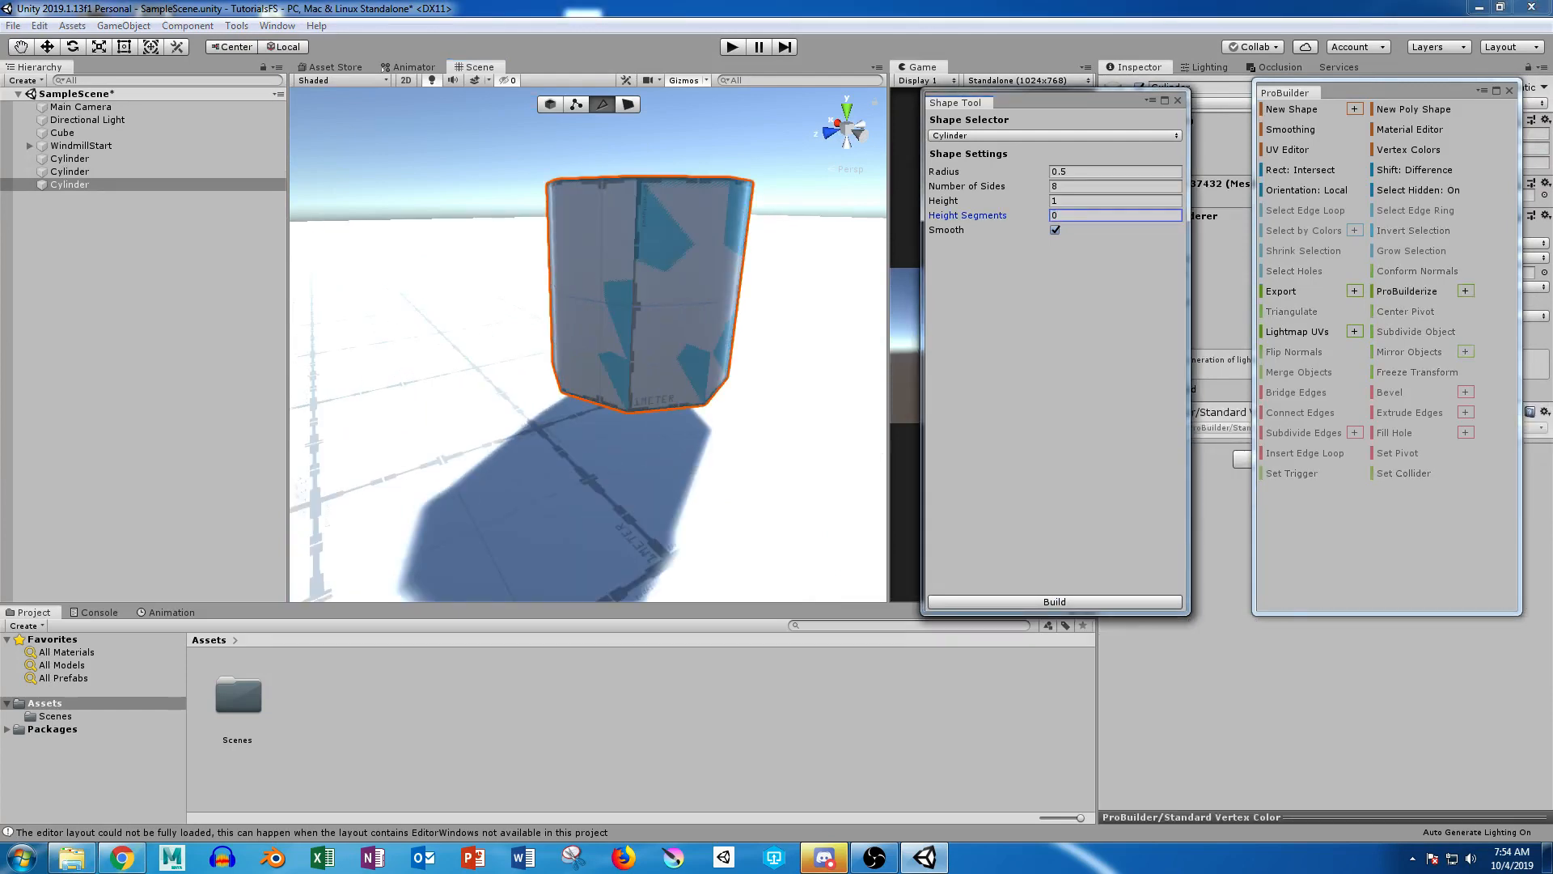
pyautogui.click(1055, 602)
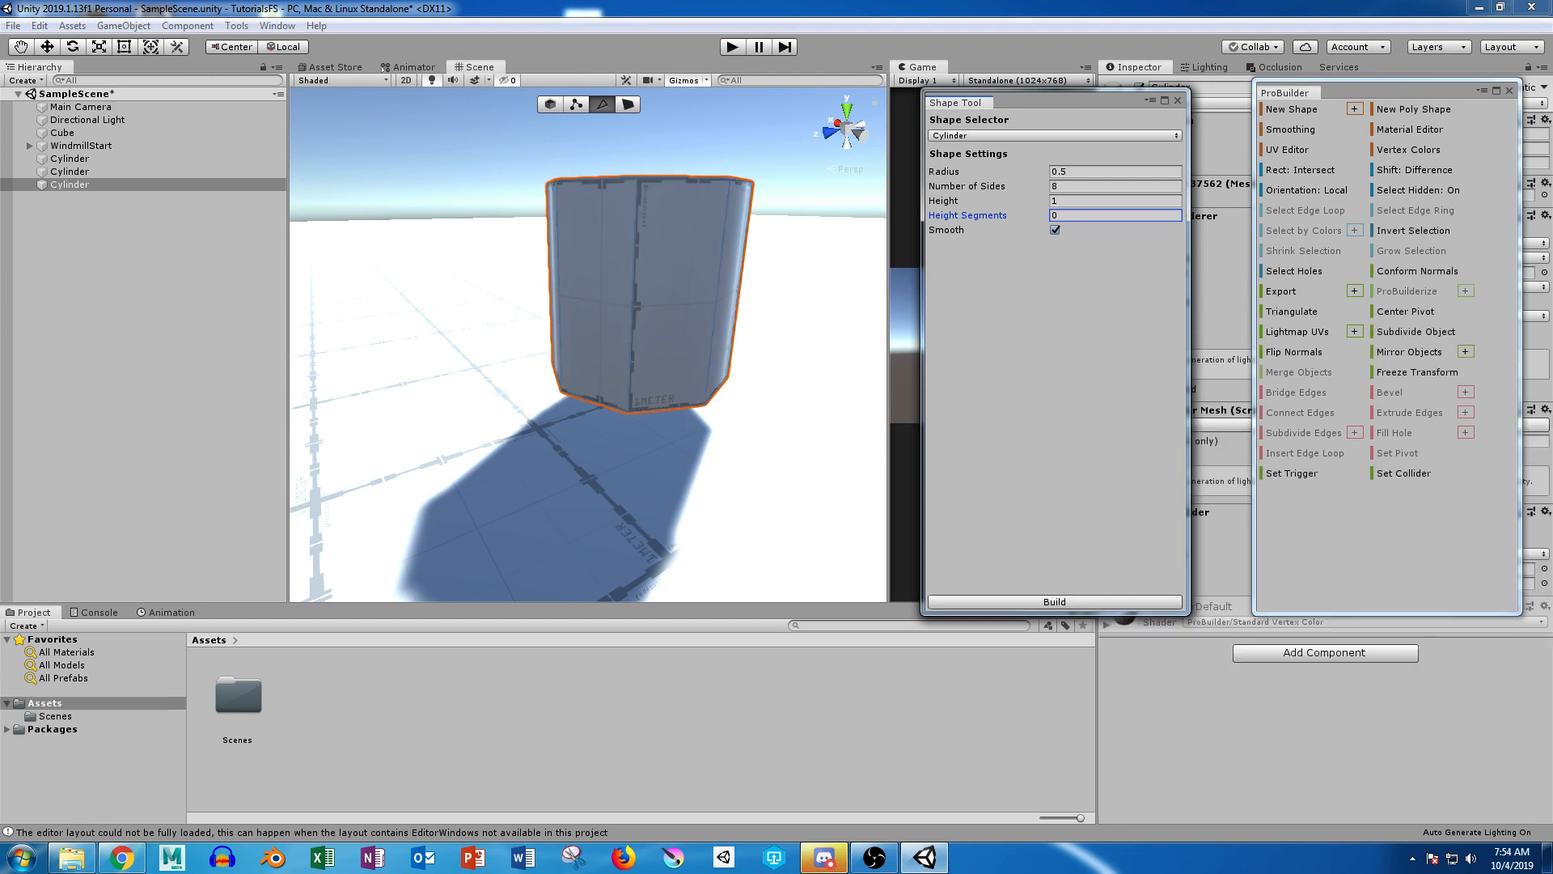
pyautogui.scroll(-4, 622, 339)
pyautogui.keyDown('alt'); pyautogui.moveTo(623, 339); pyautogui.dragTo(525, 390); pyautogui.keyUp('alt')
pyautogui.press('h')
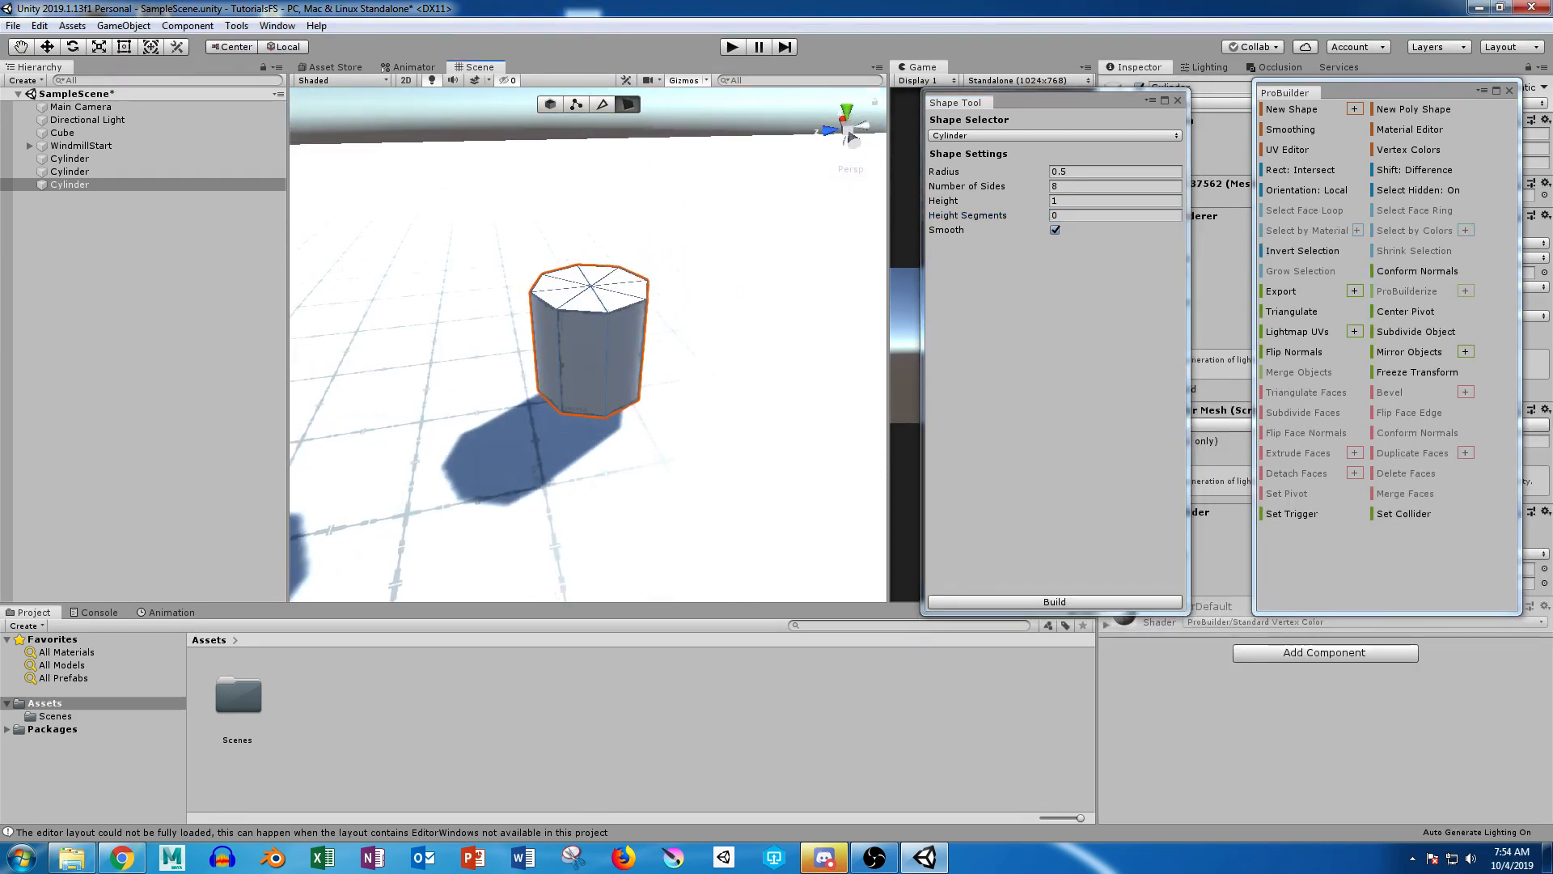
# Step: Move the unsegmented cylinder aside as an object and delete the segmented cylinder it overlapped
pyautogui.press('g')
pyautogui.moveTo(524, 344); pyautogui.dragTo(302, 375)
pyautogui.click(589, 360)
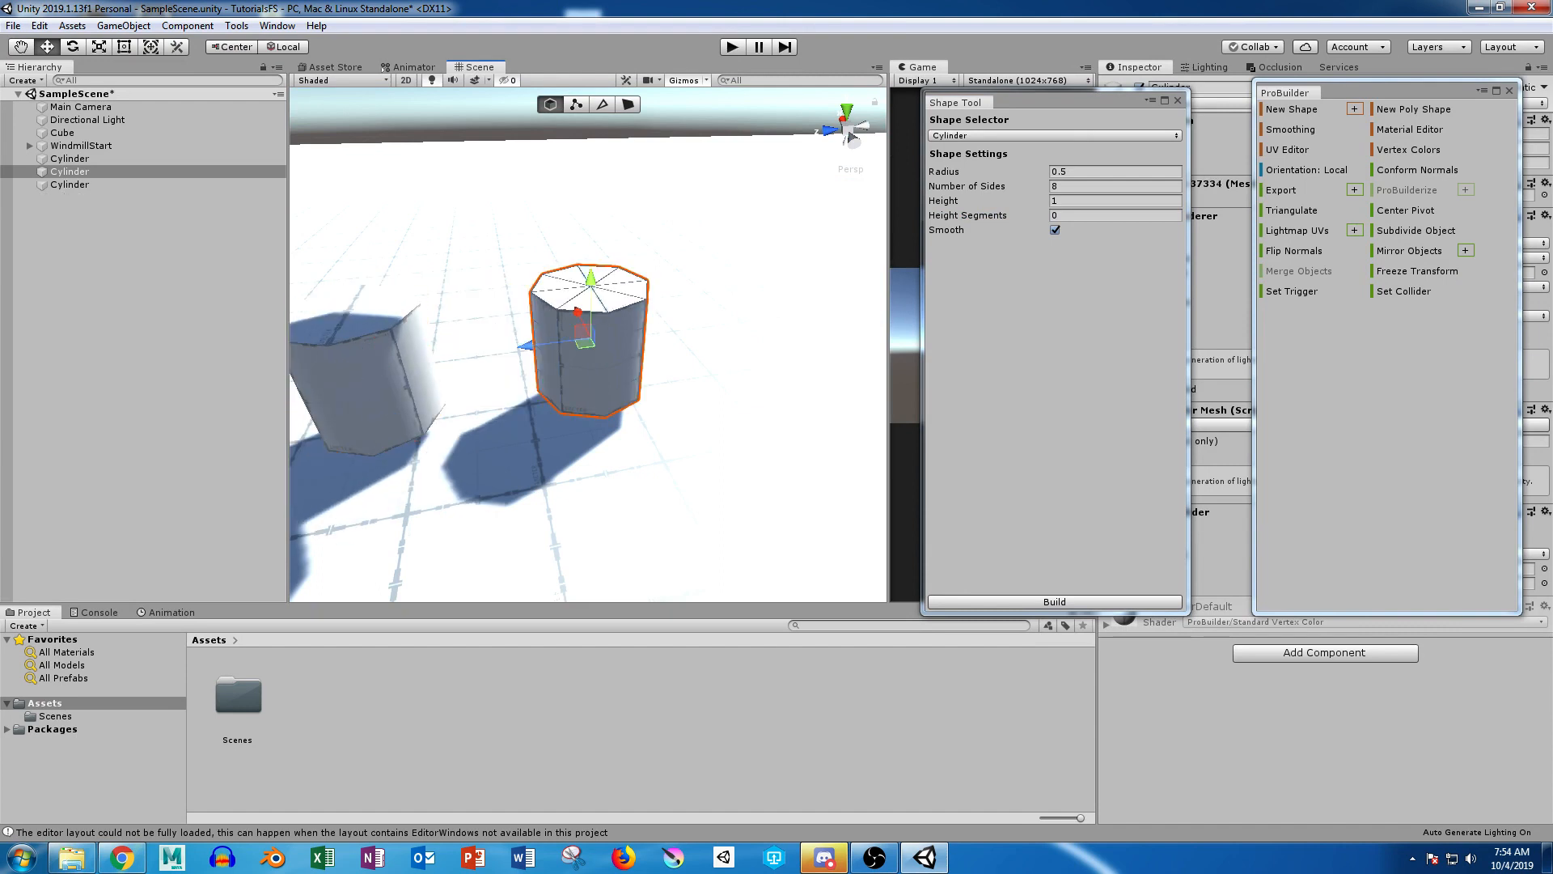
pyautogui.press('Delete')
# Step: Slide the unsegmented cylinder back across the grid toward the deleted cylinder's spot
pyautogui.click(372, 384)
pyautogui.moveTo(302, 374); pyautogui.dragTo(597, 337)
pyautogui.keyDown('alt'); pyautogui.moveTo(597, 337); pyautogui.dragTo(515, 337, button='right'); pyautogui.keyUp('alt')
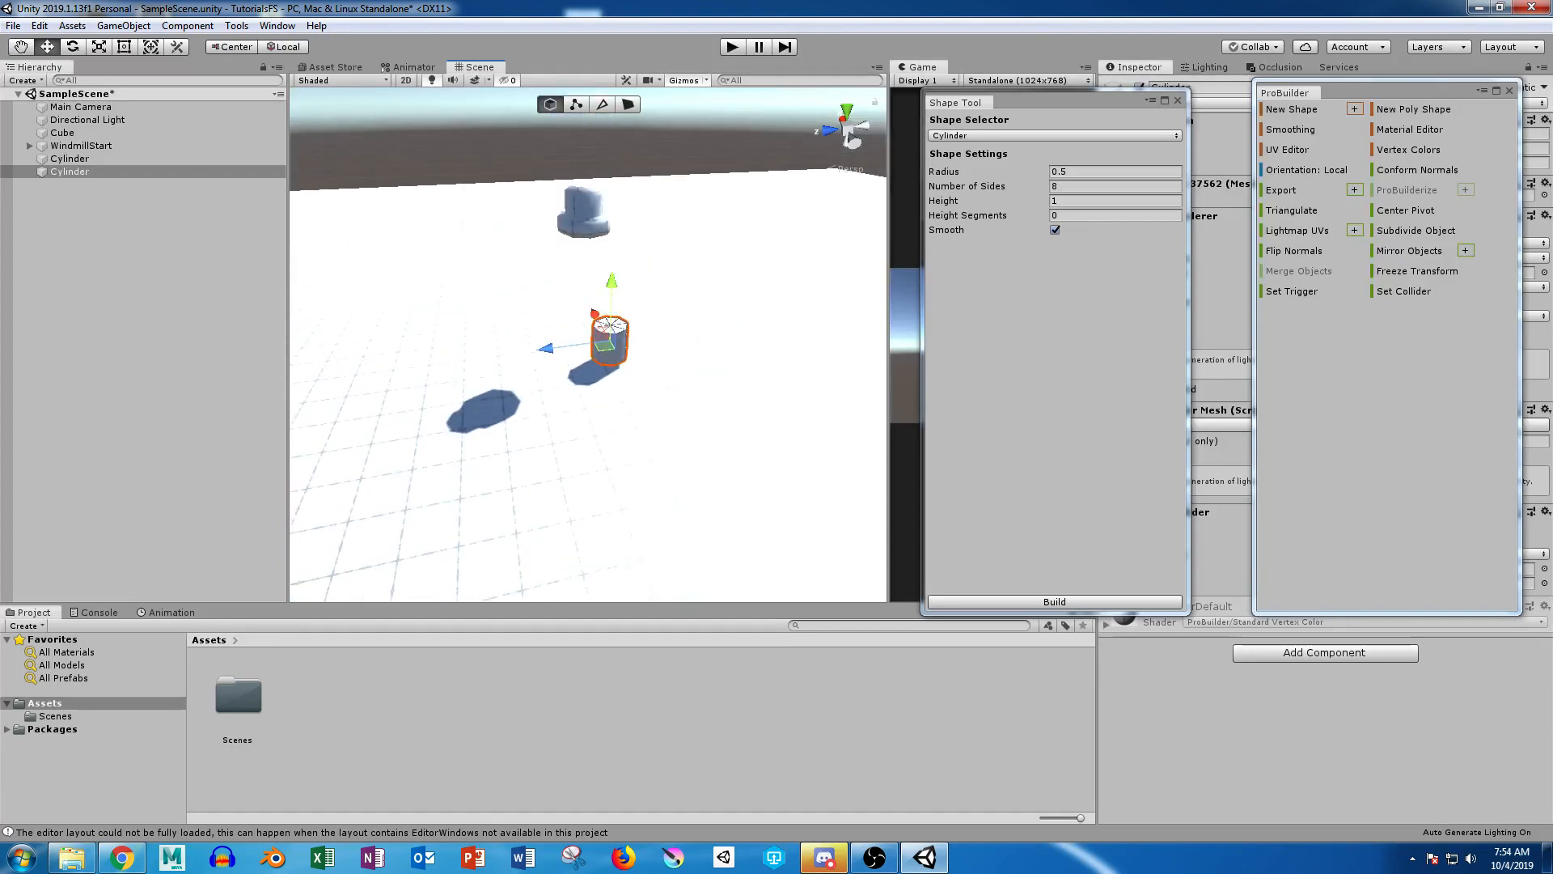
# Step: Try scaling the unsegmented cylinder as a whole object, uniformly and in height, and undo the scaling
pyautogui.keyDown('alt'); pyautogui.moveTo(518, 242); pyautogui.dragTo(599, 348); pyautogui.keyUp('alt')
pyautogui.keyDown('alt'); pyautogui.moveTo(598, 347); pyautogui.dragTo(833, 347, button='right'); pyautogui.keyUp('alt')
pyautogui.moveTo(833, 347); pyautogui.dragTo(521, 390, button='middle')
pyautogui.keyDown('alt'); pyautogui.moveTo(521, 389); pyautogui.dragTo(459, 390, button='right'); pyautogui.keyUp('alt')
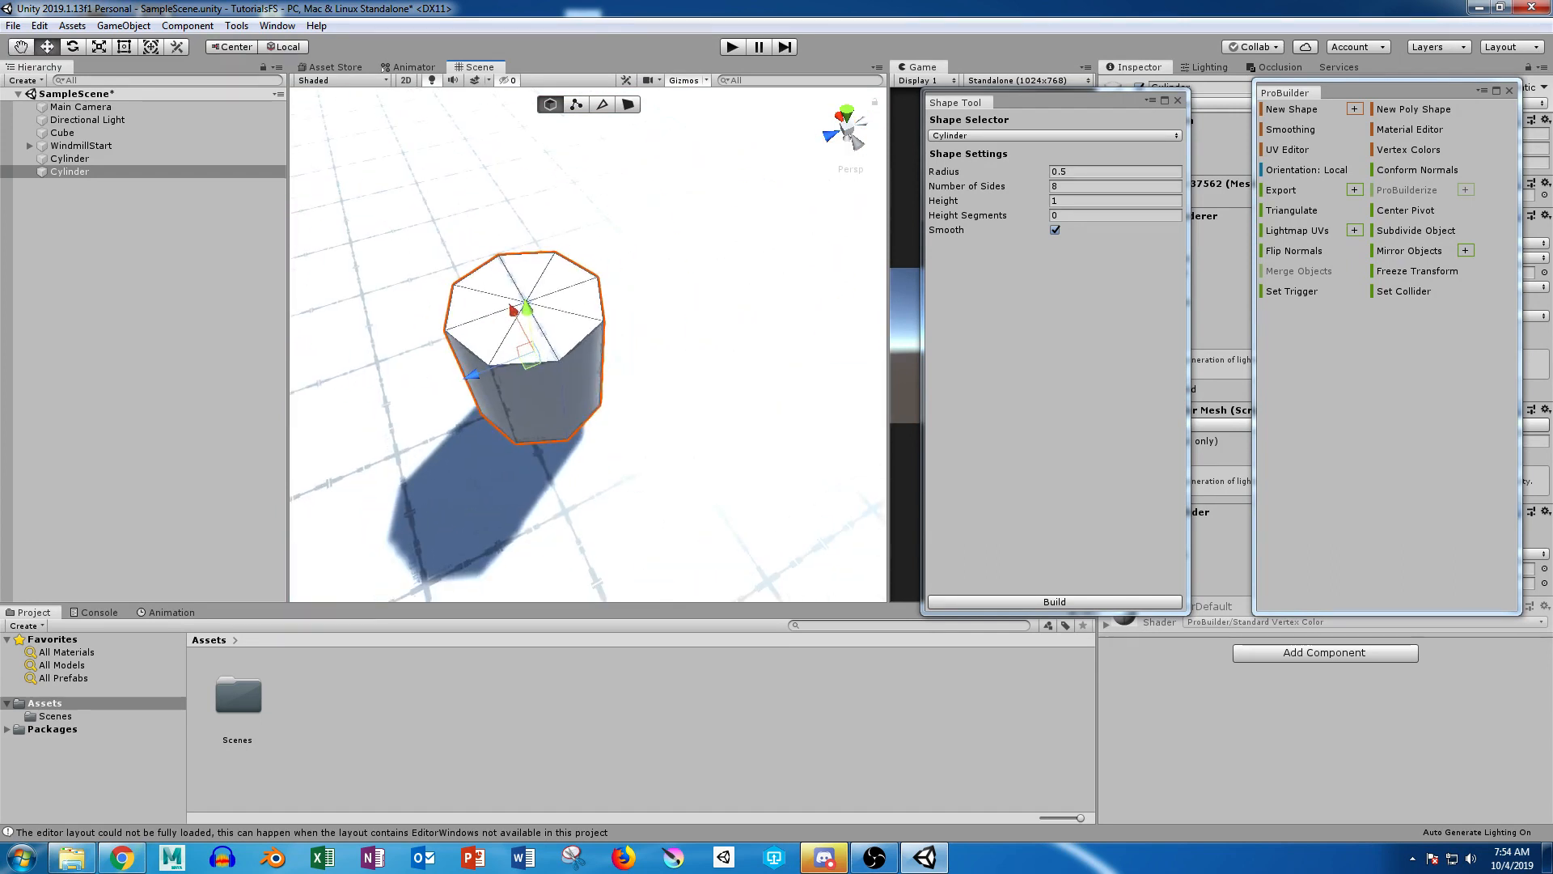
pyautogui.press('r')
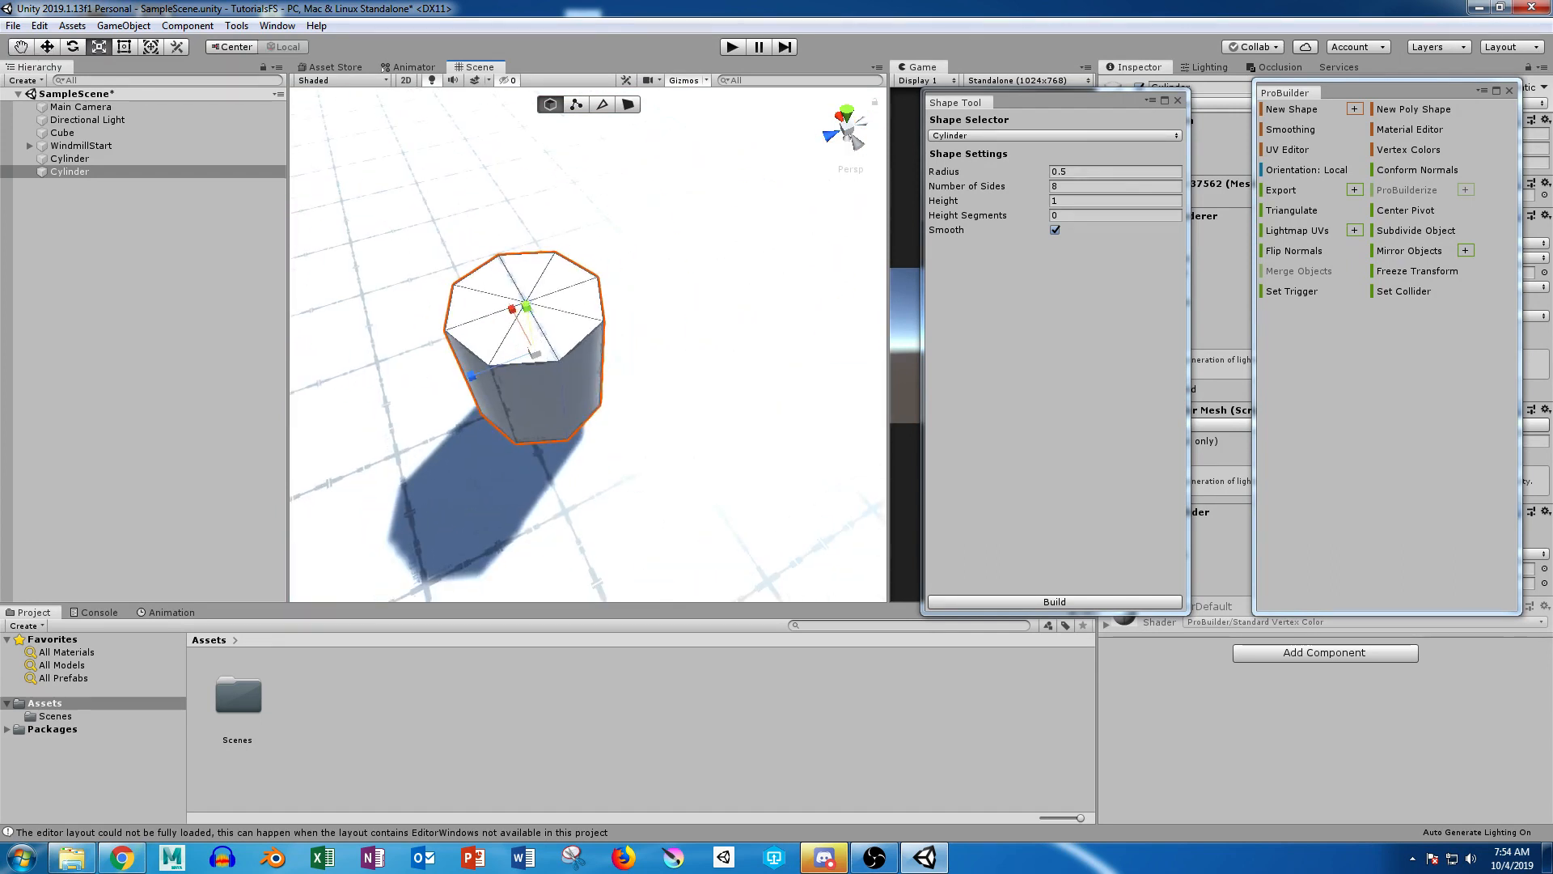
pyautogui.moveTo(534, 351); pyautogui.dragTo(659, 339)
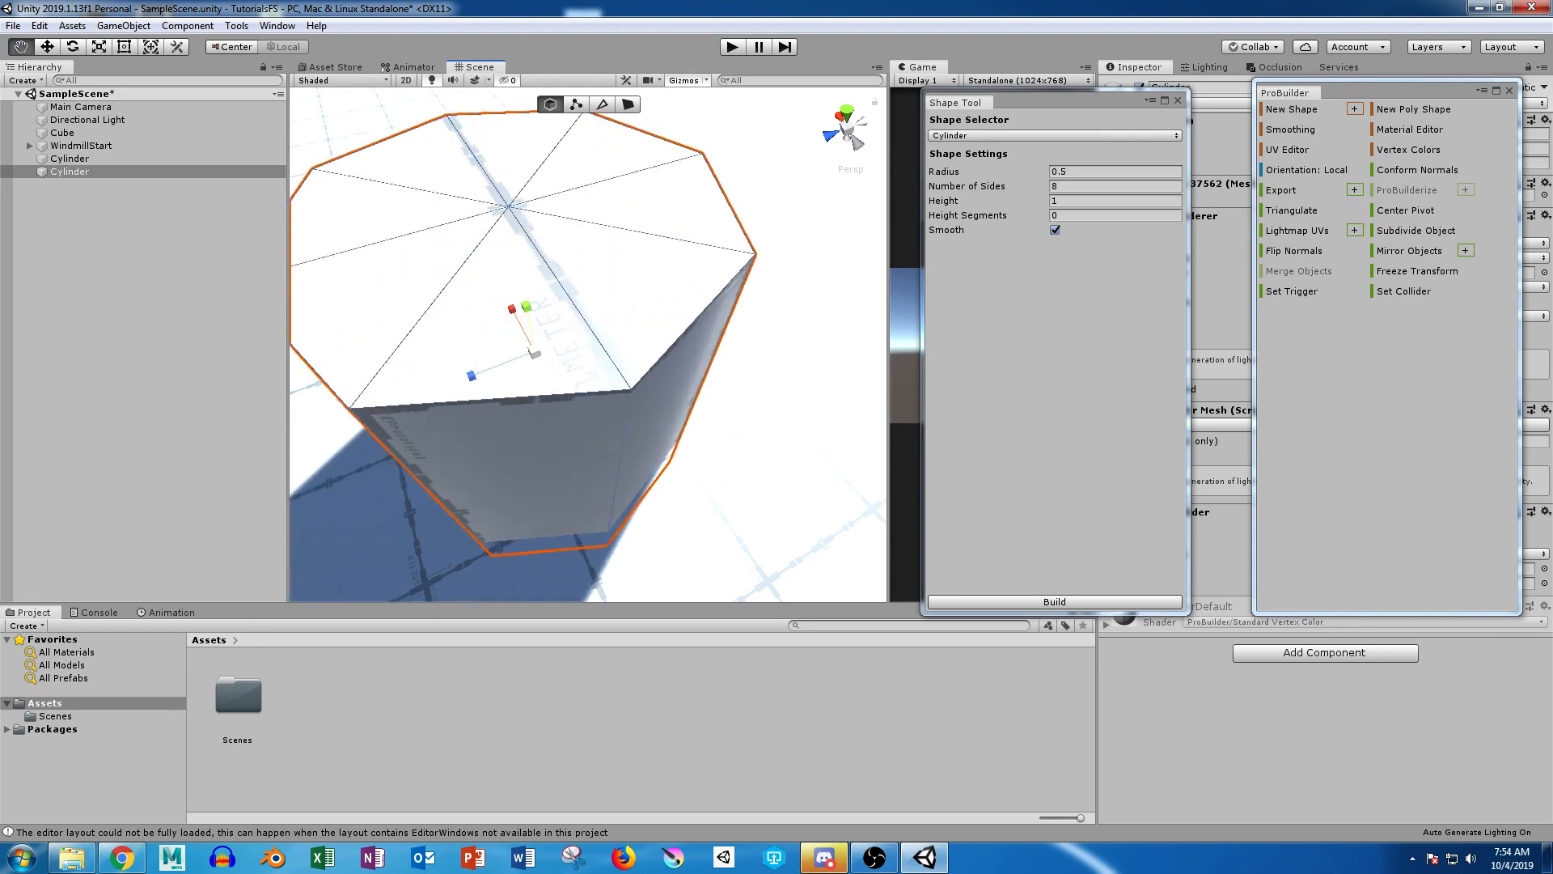
pyautogui.keyDown('alt'); pyautogui.moveTo(660, 340); pyautogui.dragTo(567, 340, button='right'); pyautogui.keyUp('alt')
pyautogui.keyDown('alt'); pyautogui.moveTo(567, 340); pyautogui.dragTo(565, 212); pyautogui.keyUp('alt')
pyautogui.moveTo(565, 271); pyautogui.dragTo(564, 298)
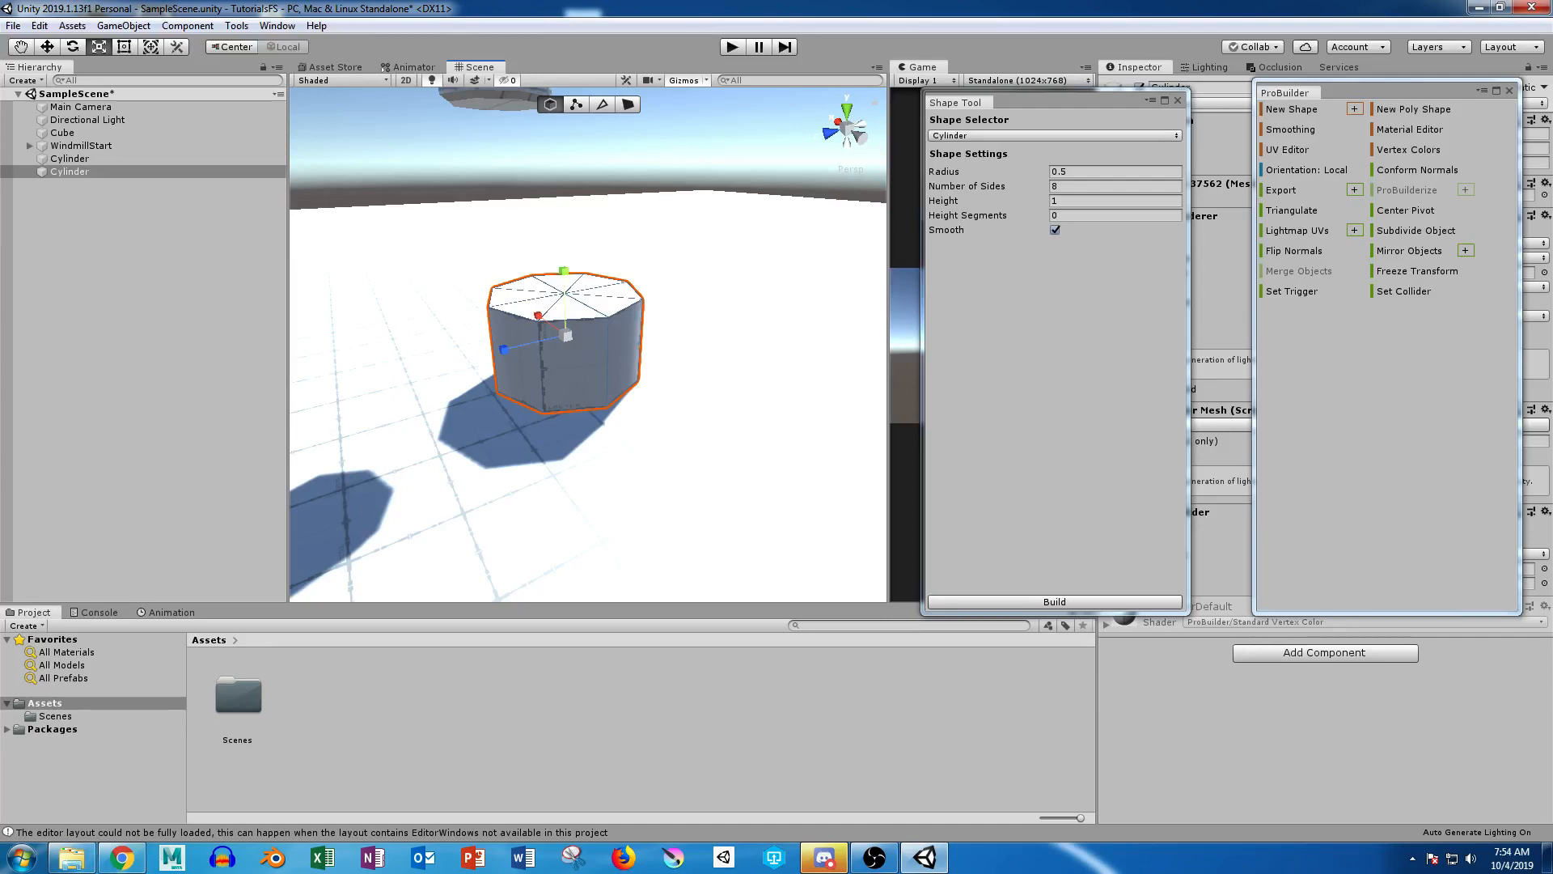
pyautogui.moveTo(564, 271); pyautogui.dragTo(564, 160)
pyautogui.hotkey('ctrl', 'z')
pyautogui.hotkey('ctrl', 'z')
pyautogui.hotkey('ctrl', 'z')
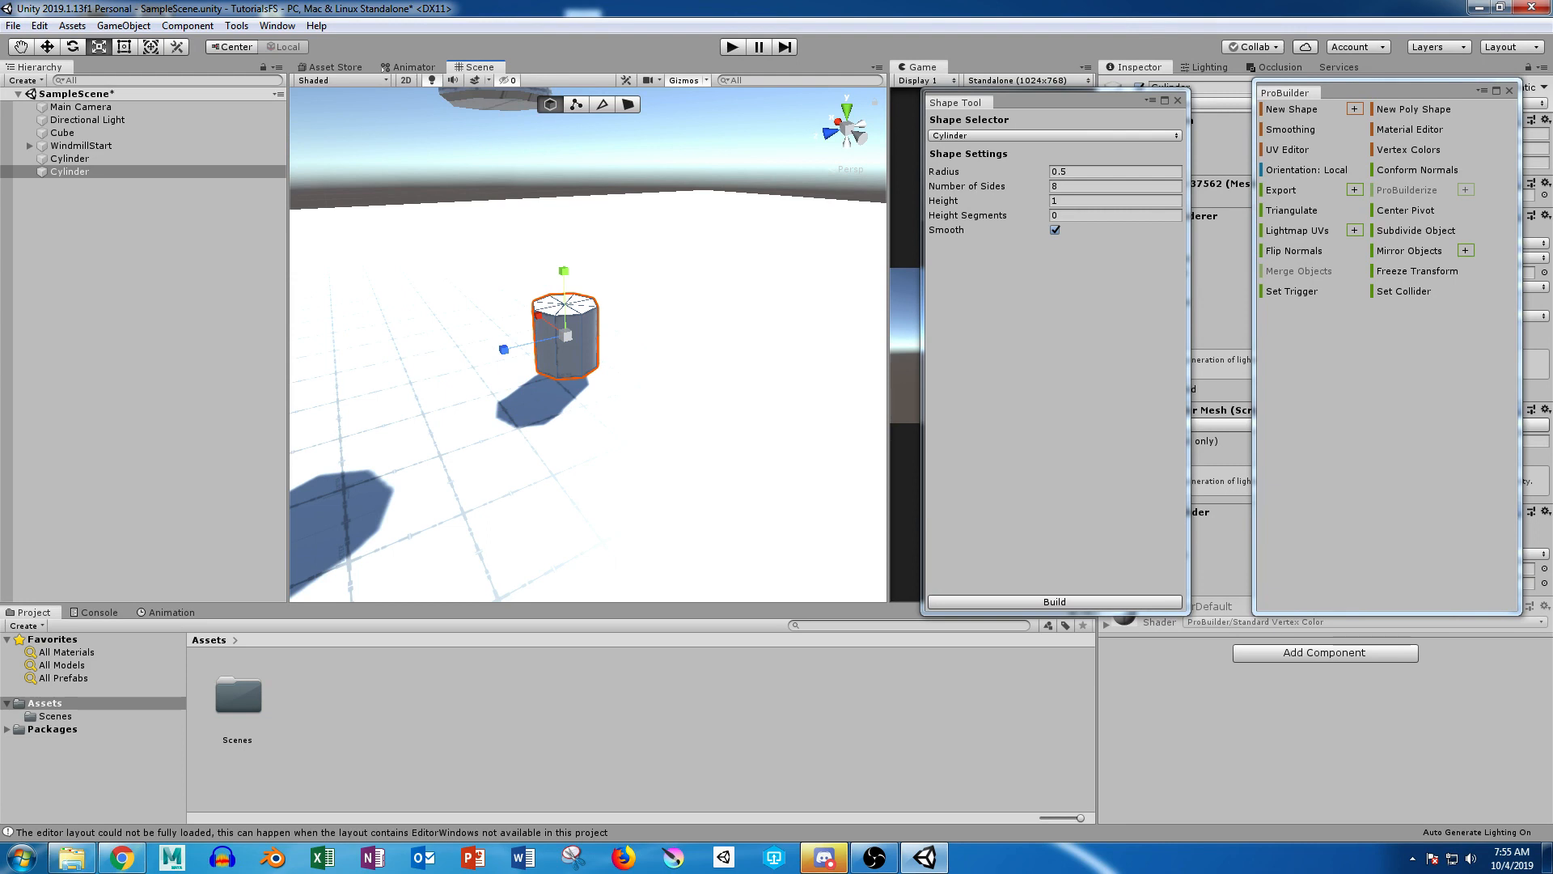
# Step: Try to enlarge the unsegmented cylinder by selecting its side faces and scaling them uniformly
pyautogui.click(628, 105)
pyautogui.keyDown('alt'); pyautogui.moveTo(619, 243); pyautogui.dragTo(518, 152); pyautogui.keyUp('alt')
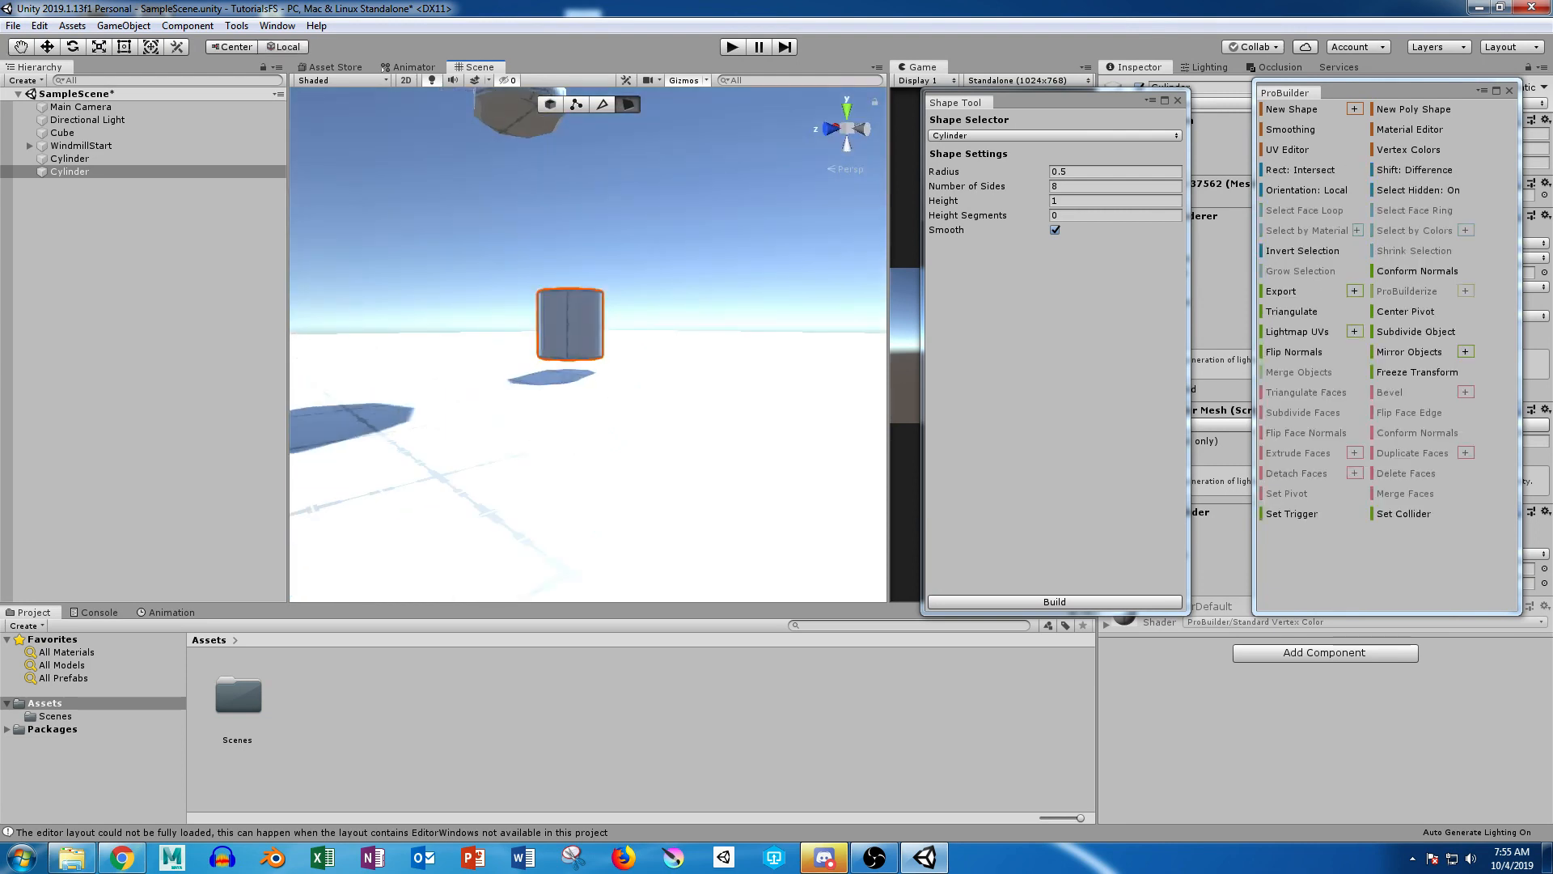
pyautogui.moveTo(511, 314); pyautogui.dragTo(829, 429)
pyautogui.keyDown('alt'); pyautogui.scroll(3, 687, 319); pyautogui.keyUp('alt')
pyautogui.keyDown('alt'); pyautogui.scroll(8, 829, 429); pyautogui.keyUp('alt')
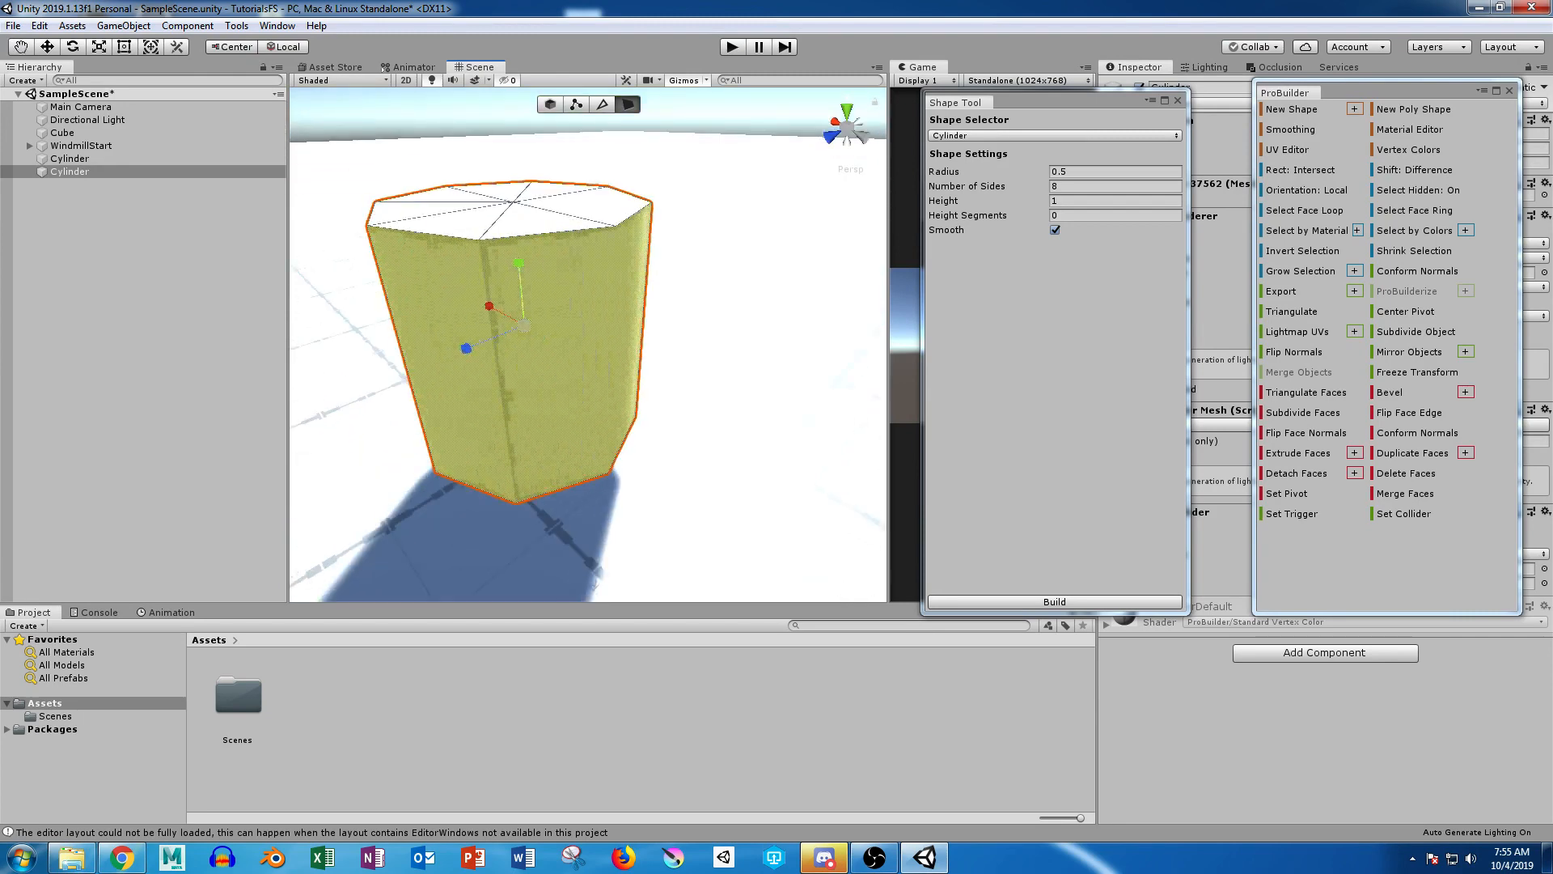
pyautogui.moveTo(524, 325); pyautogui.dragTo(850, 323)
pyautogui.keyDown('alt'); pyautogui.moveTo(849, 324); pyautogui.dragTo(688, 340, button='right'); pyautogui.keyUp('alt')
pyautogui.keyDown('alt'); pyautogui.scroll(-3, 688, 339); pyautogui.keyUp('alt')
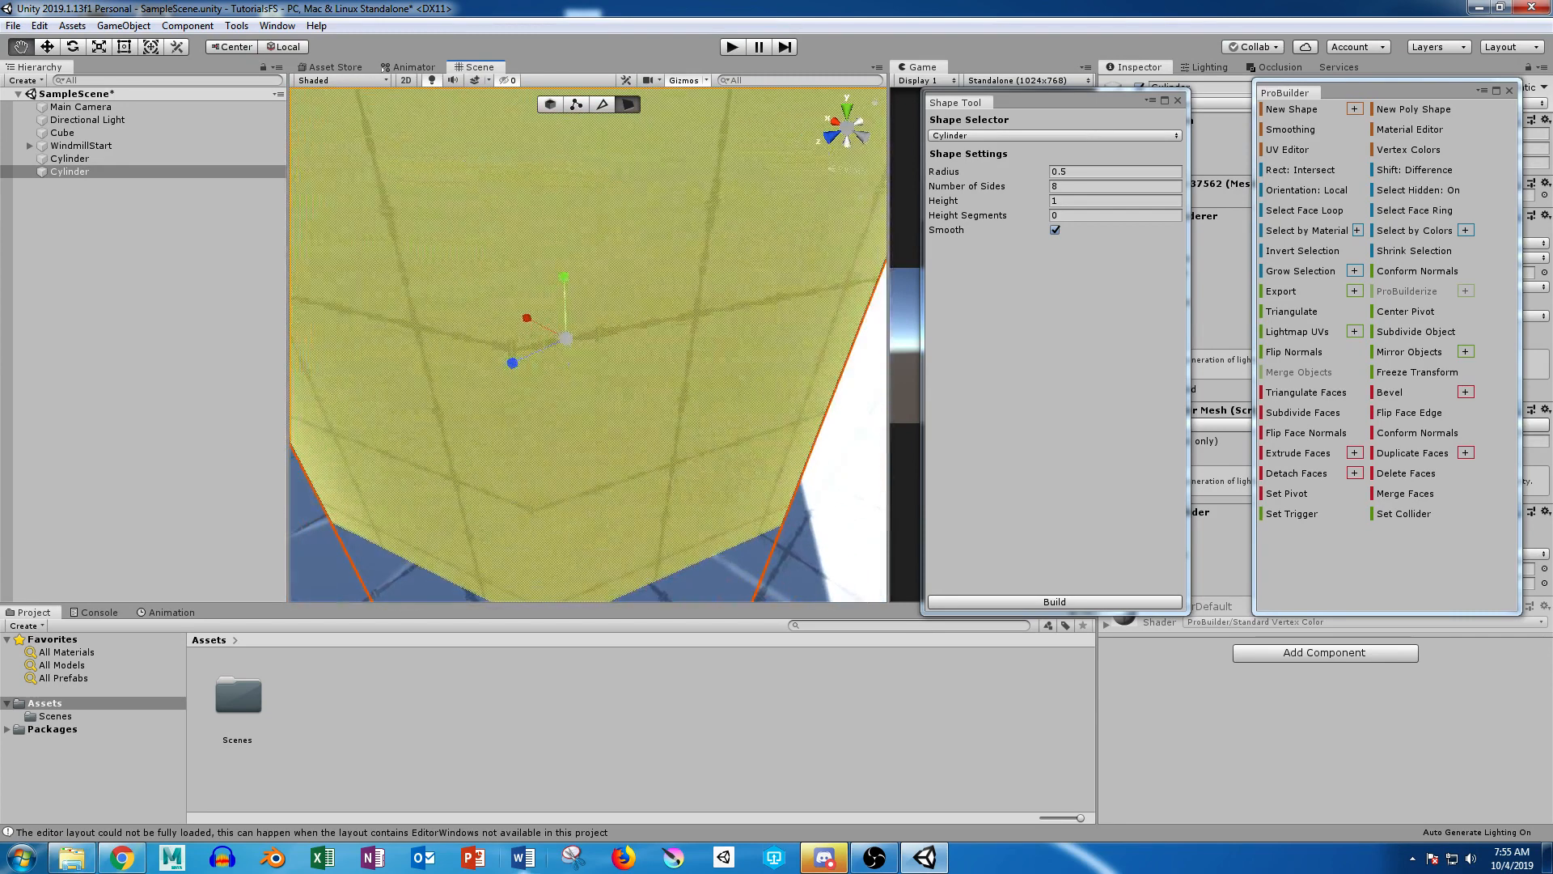
pyautogui.scroll(-10, 688, 339)
pyautogui.keyDown('alt'); pyautogui.moveTo(688, 340); pyautogui.dragTo(687, 235); pyautogui.keyUp('alt')
pyautogui.scroll(-8, 684, 344)
pyautogui.keyDown('alt'); pyautogui.scroll(6, 683, 343); pyautogui.keyUp('alt')
pyautogui.keyDown('alt'); pyautogui.scroll(2, 688, 235); pyautogui.keyUp('alt')
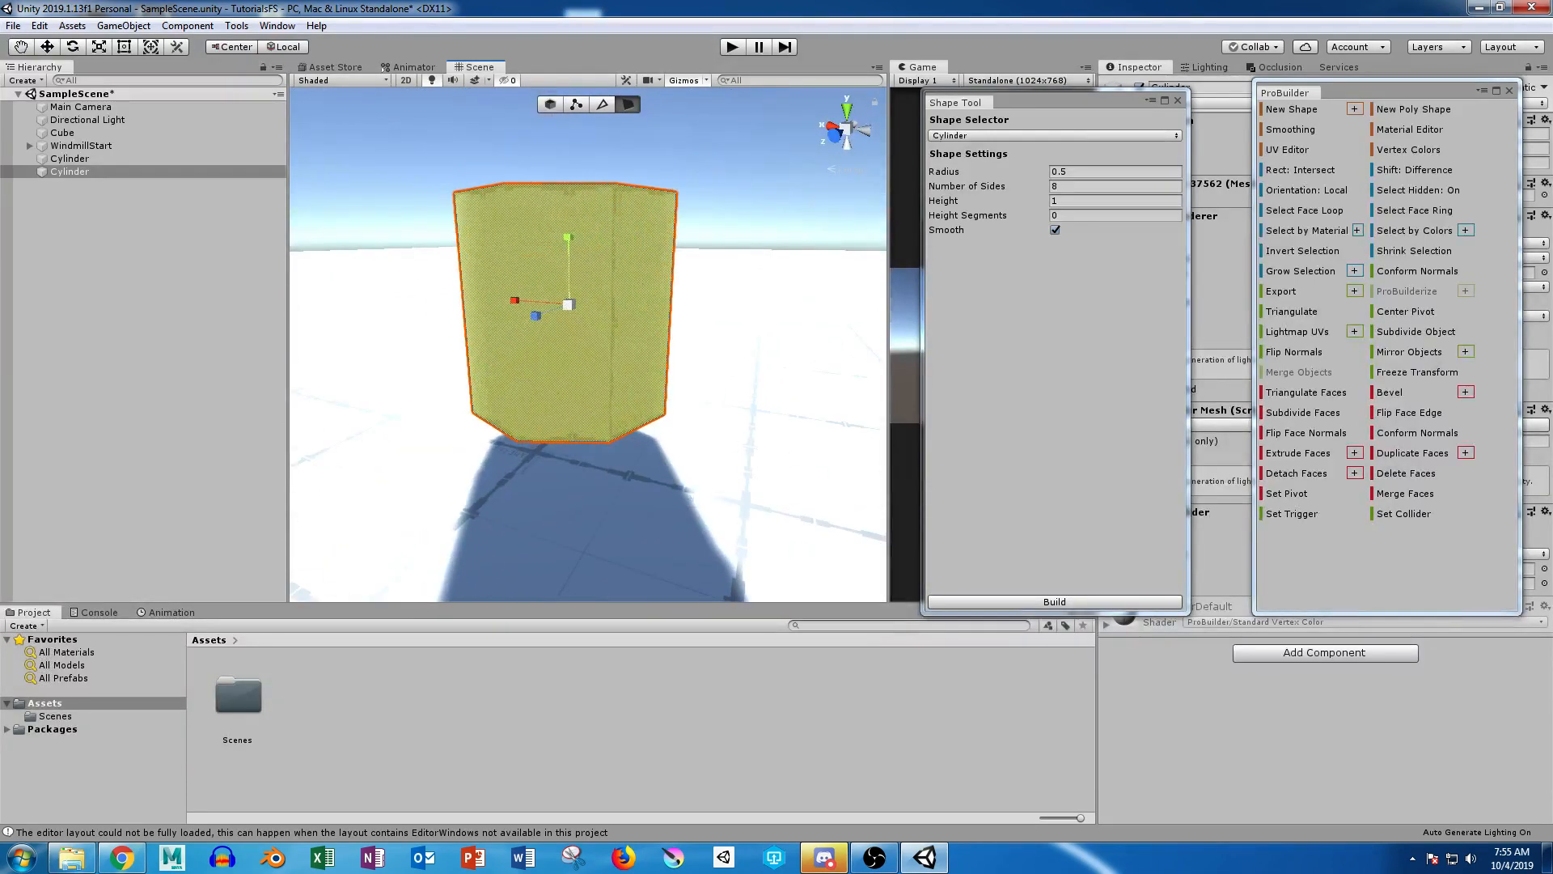
# Step: Select all vertices of the unsegmented cylinder, scale them up uniformly and flatten them vertically
pyautogui.click(576, 105)
pyautogui.moveTo(391, 166); pyautogui.dragTo(893, 607)
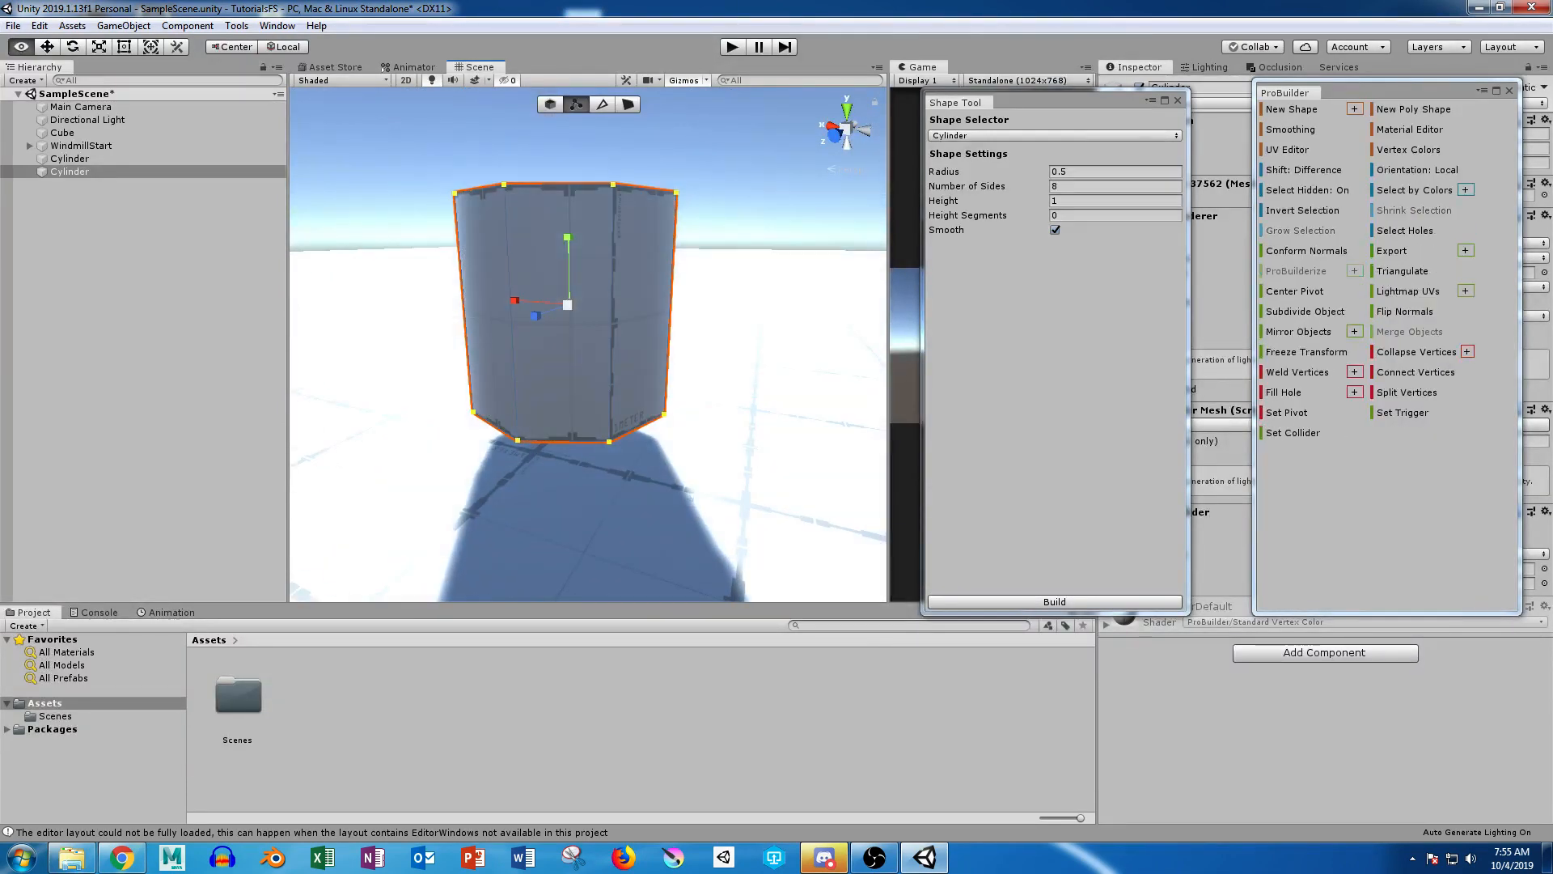
pyautogui.keyDown('alt'); pyautogui.scroll(-5, 688, 348); pyautogui.keyUp('alt')
pyautogui.moveTo(687, 348)
pyautogui.keyDown('alt'); pyautogui.mouseDown()
pyautogui.moveTo(688, 429)
pyautogui.moveTo(688, 226)
pyautogui.moveTo(690, 376)
pyautogui.mouseUp(); pyautogui.keyUp('alt')
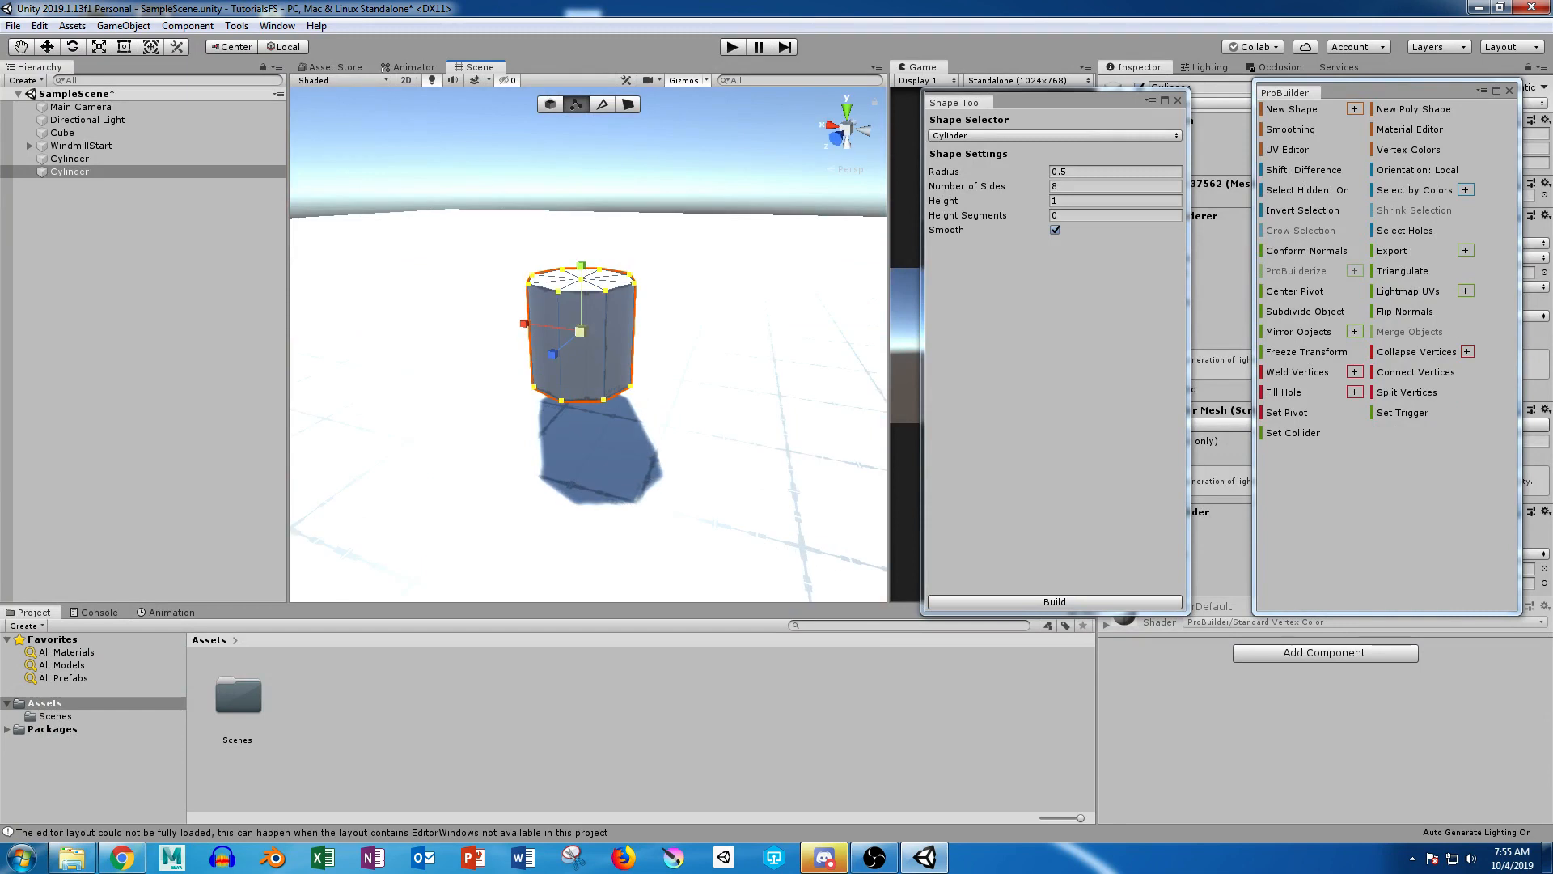
pyautogui.moveTo(580, 330); pyautogui.dragTo(833, 275)
pyautogui.keyDown('alt'); pyautogui.scroll(-5, 833, 275); pyautogui.keyUp('alt')
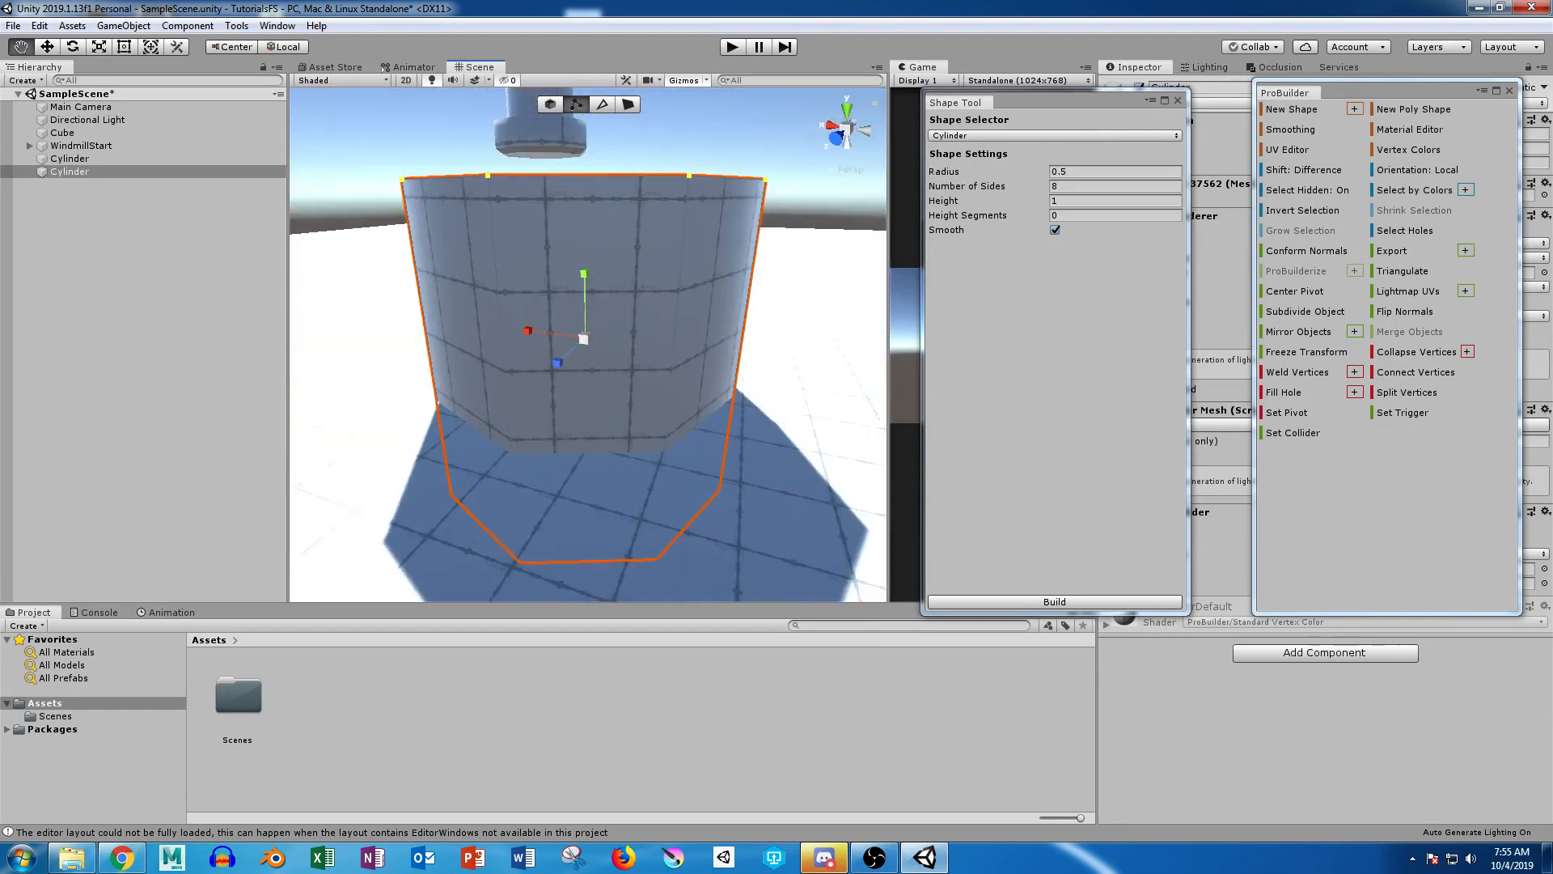
pyautogui.moveTo(583, 274); pyautogui.dragTo(532, 348)
# Step: Align the cylinder's vertices with the stepped shape as seen from above and scale them down uniformly
pyautogui.click(847, 110)
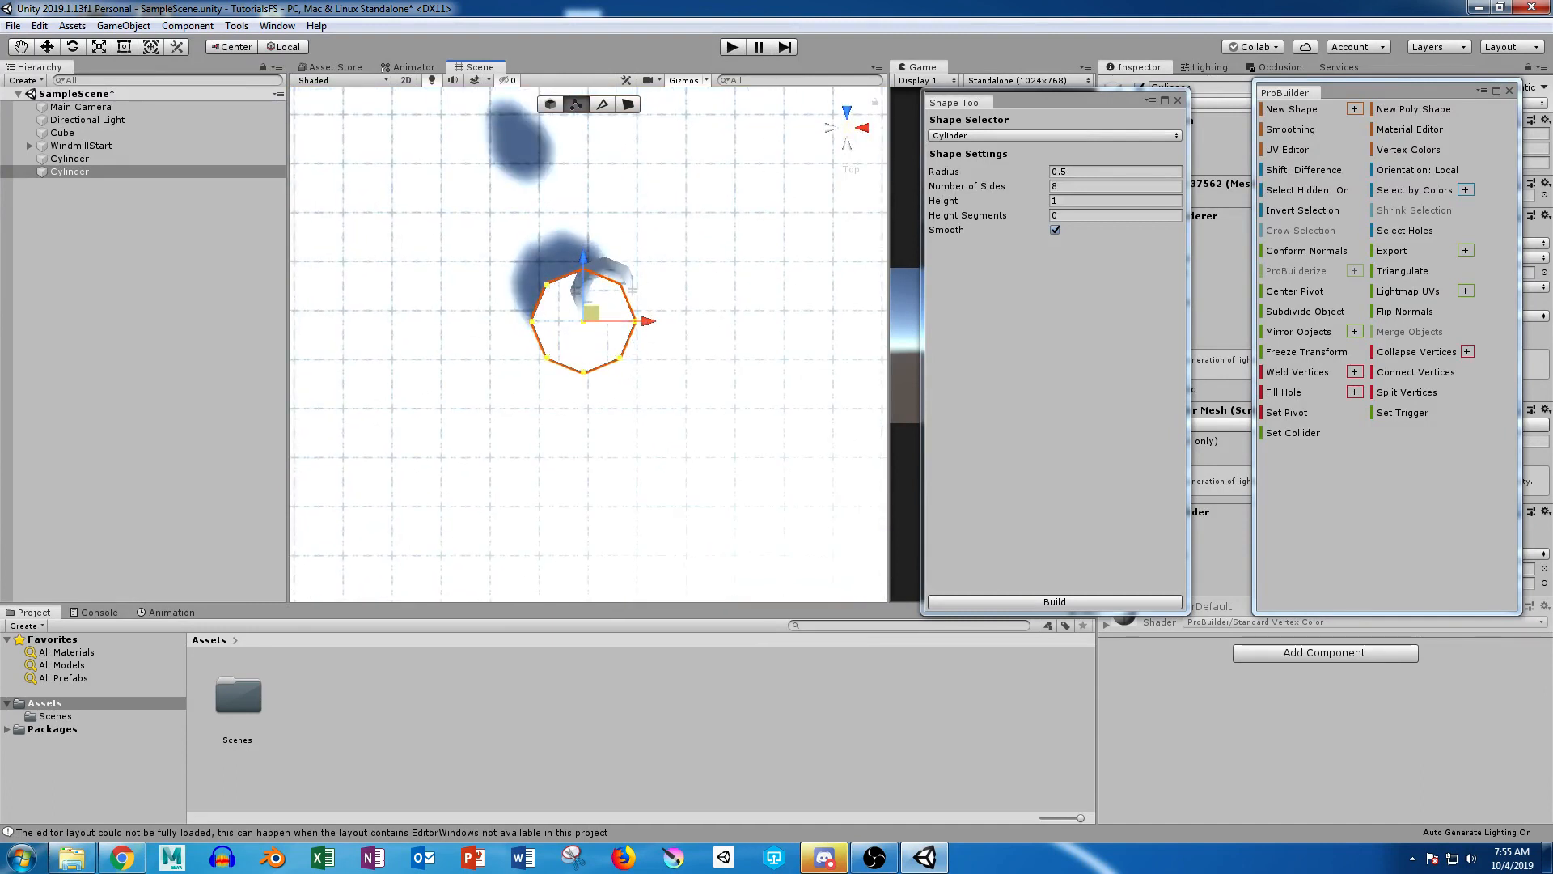
pyautogui.moveTo(592, 313); pyautogui.dragTo(612, 282)
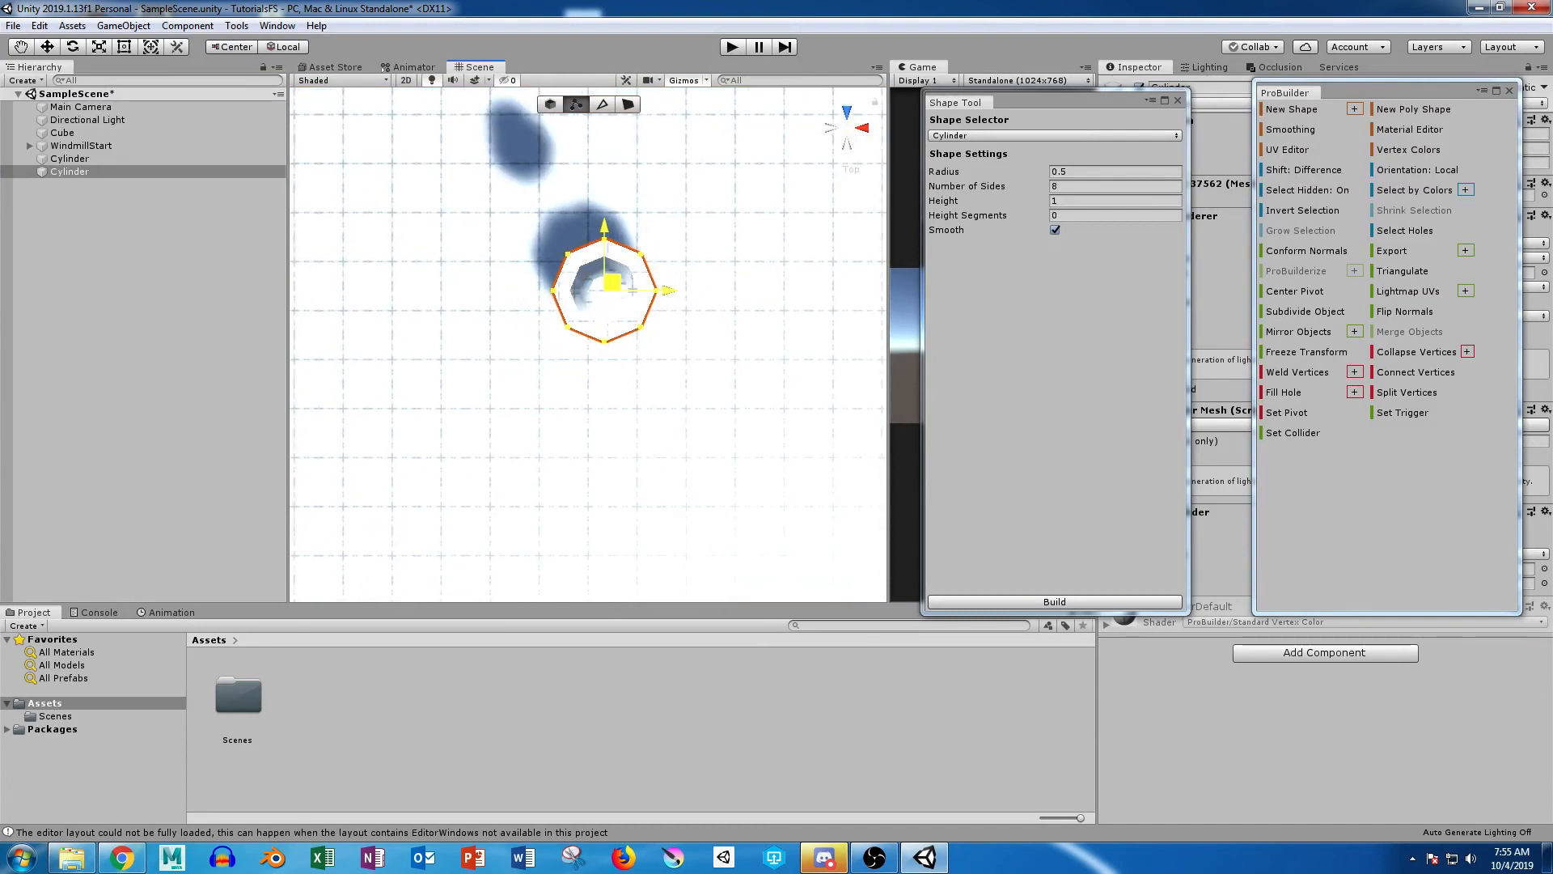
pyautogui.press('r')
pyautogui.moveTo(604, 290); pyautogui.dragTo(584, 293)
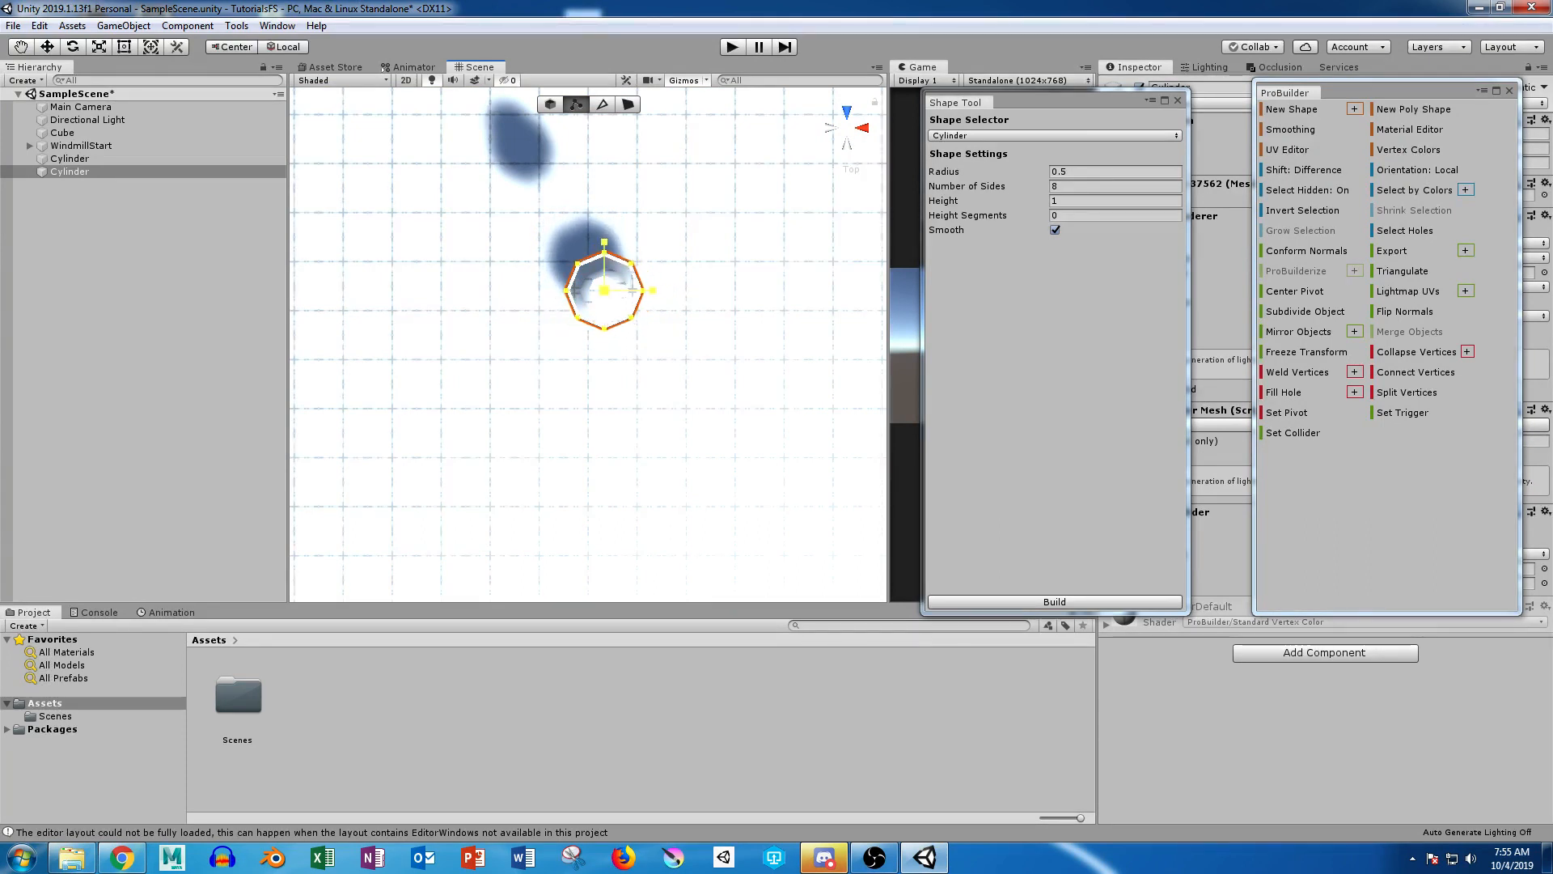
# Step: Stretch the cylinder's vertices vertically and raise them to meet the underside of the stepped shape
pyautogui.click(847, 128)
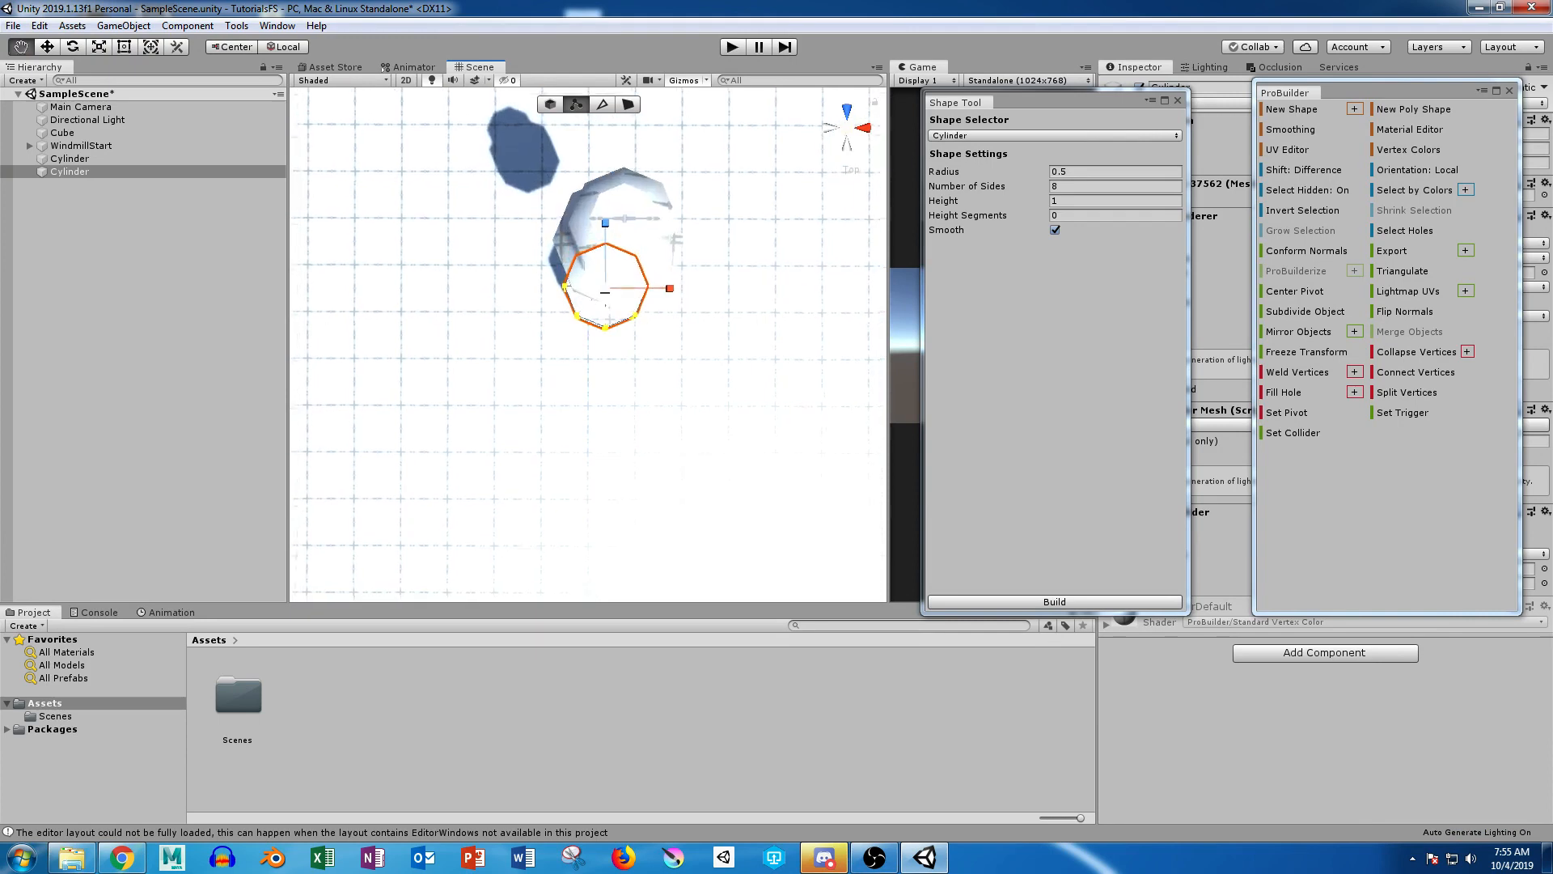
pyautogui.keyDown('alt'); pyautogui.moveTo(615, 404); pyautogui.dragTo(694, 126); pyautogui.keyUp('alt')
pyautogui.scroll(8, 694, 125)
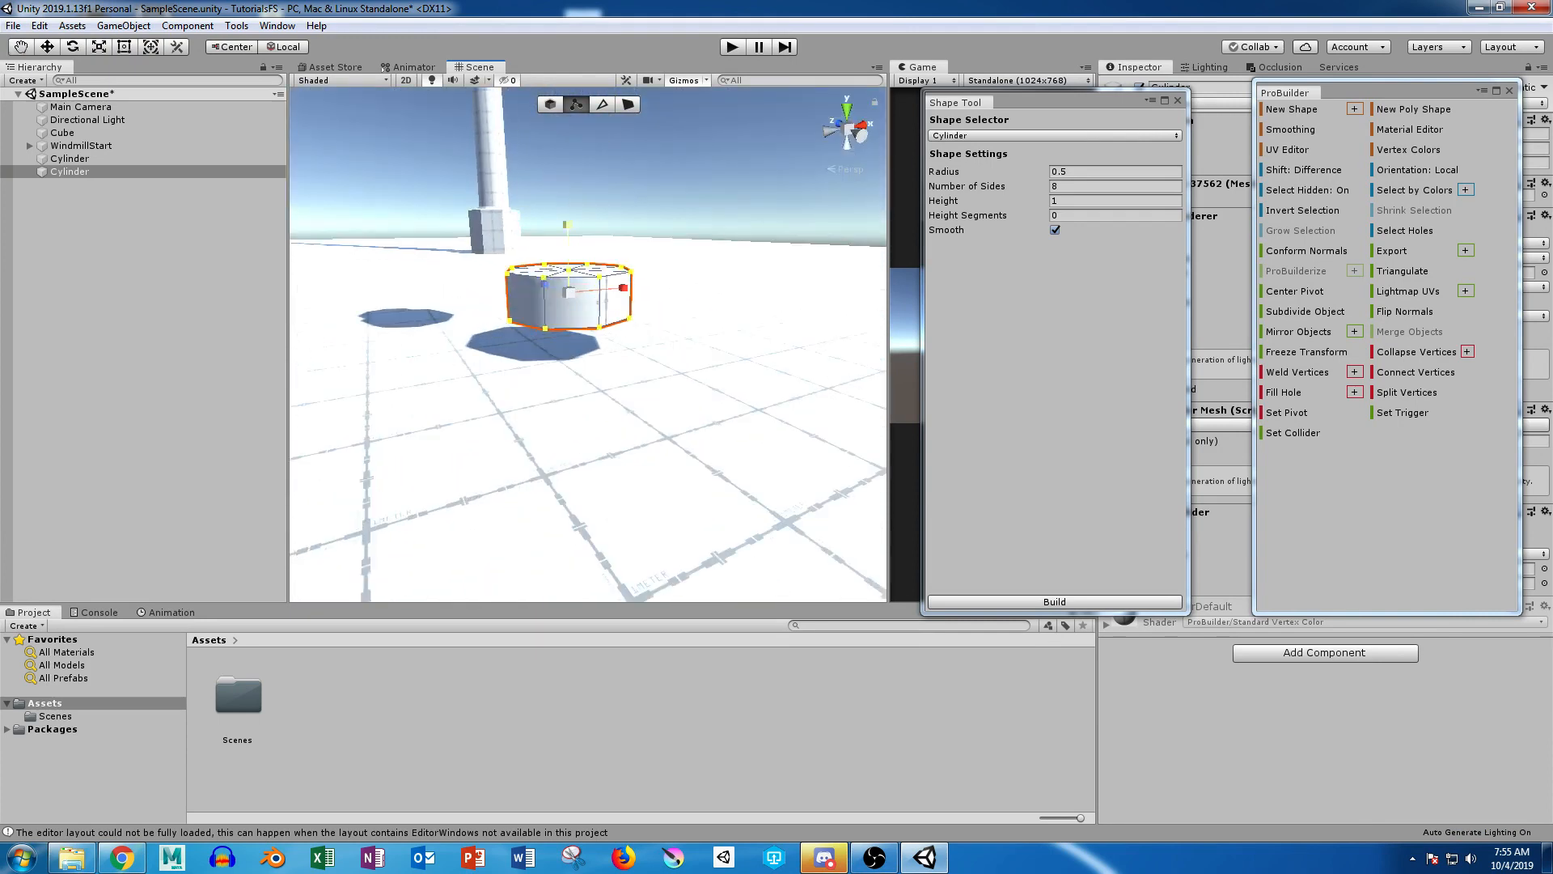
pyautogui.moveTo(567, 225); pyautogui.dragTo(567, 109)
pyautogui.moveTo(568, 121); pyautogui.dragTo(587, 227, button='middle')
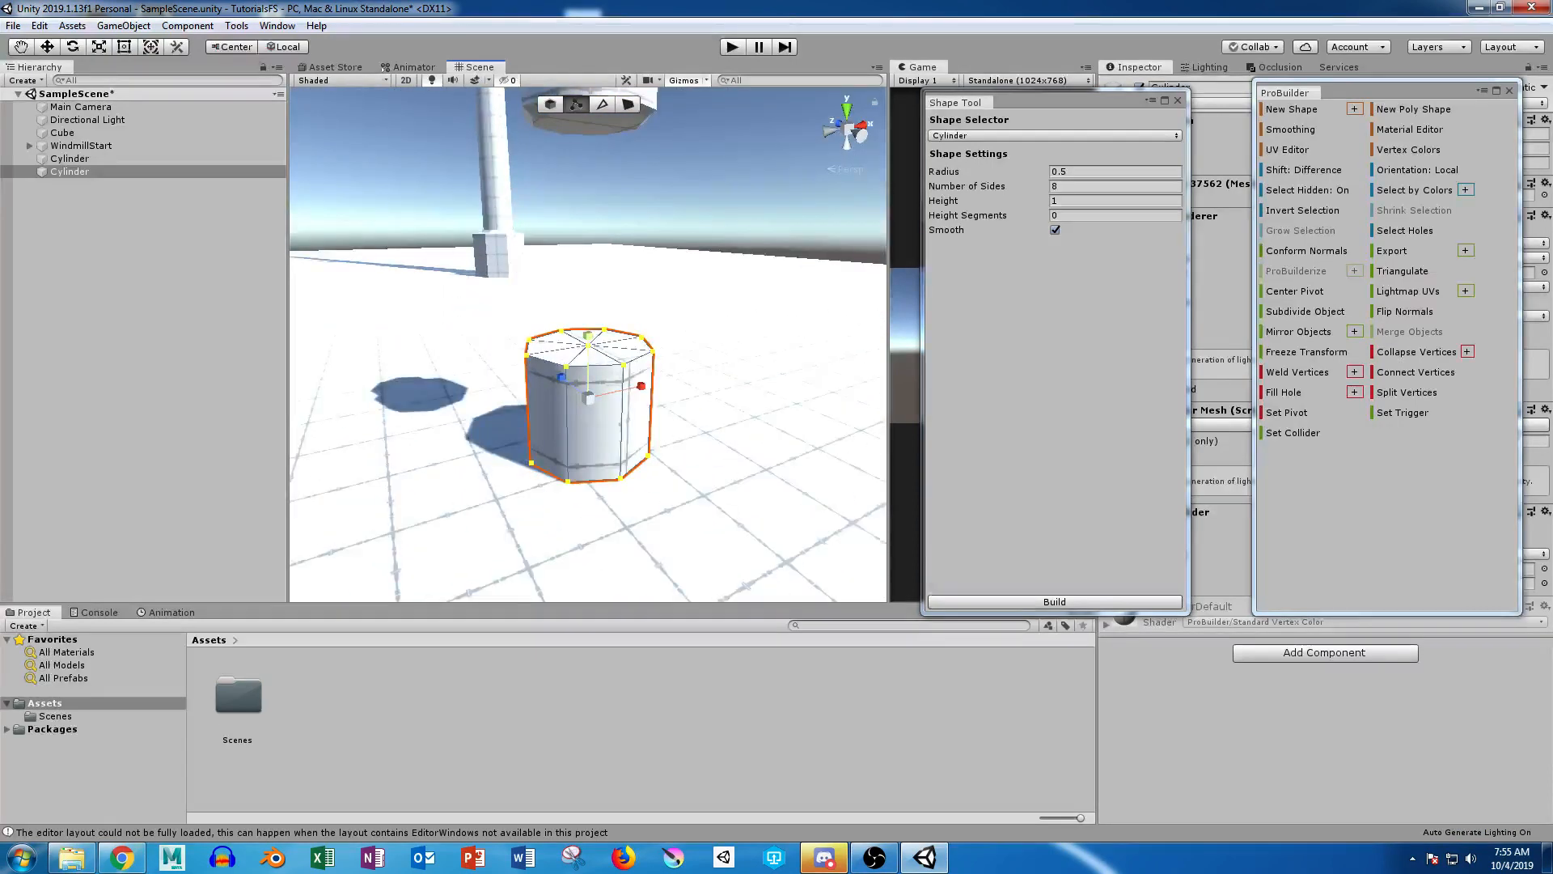
pyautogui.moveTo(588, 335); pyautogui.dragTo(712, 157)
pyautogui.press('w')
pyautogui.scroll(-5, 588, 251)
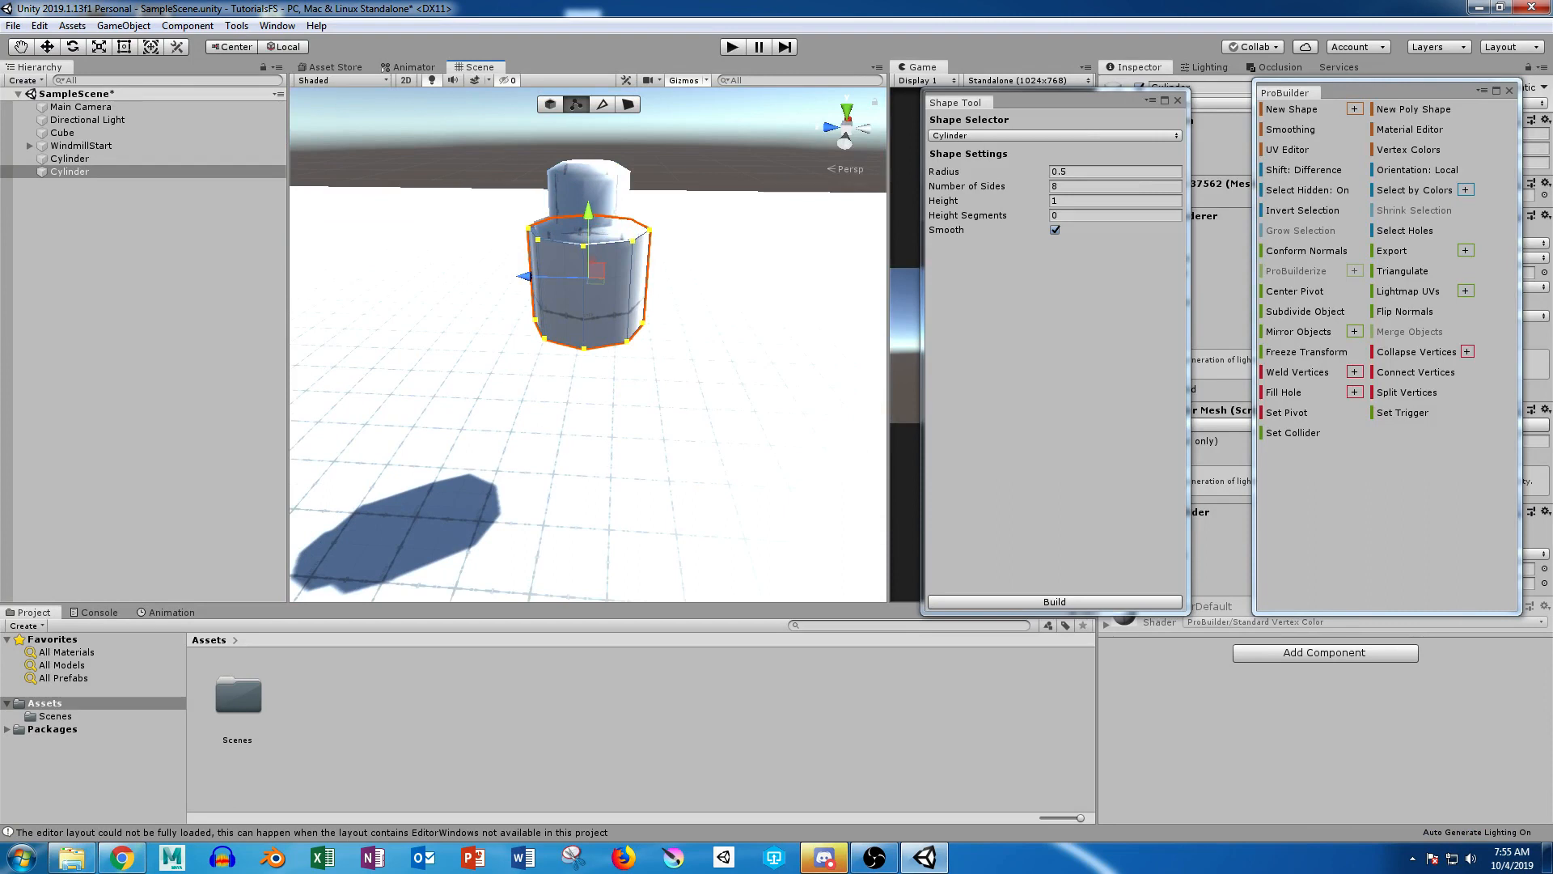
# Step: Create an empty game object and name it WindmillAnimator
pyautogui.click(89, 226)
pyautogui.click(70, 158)
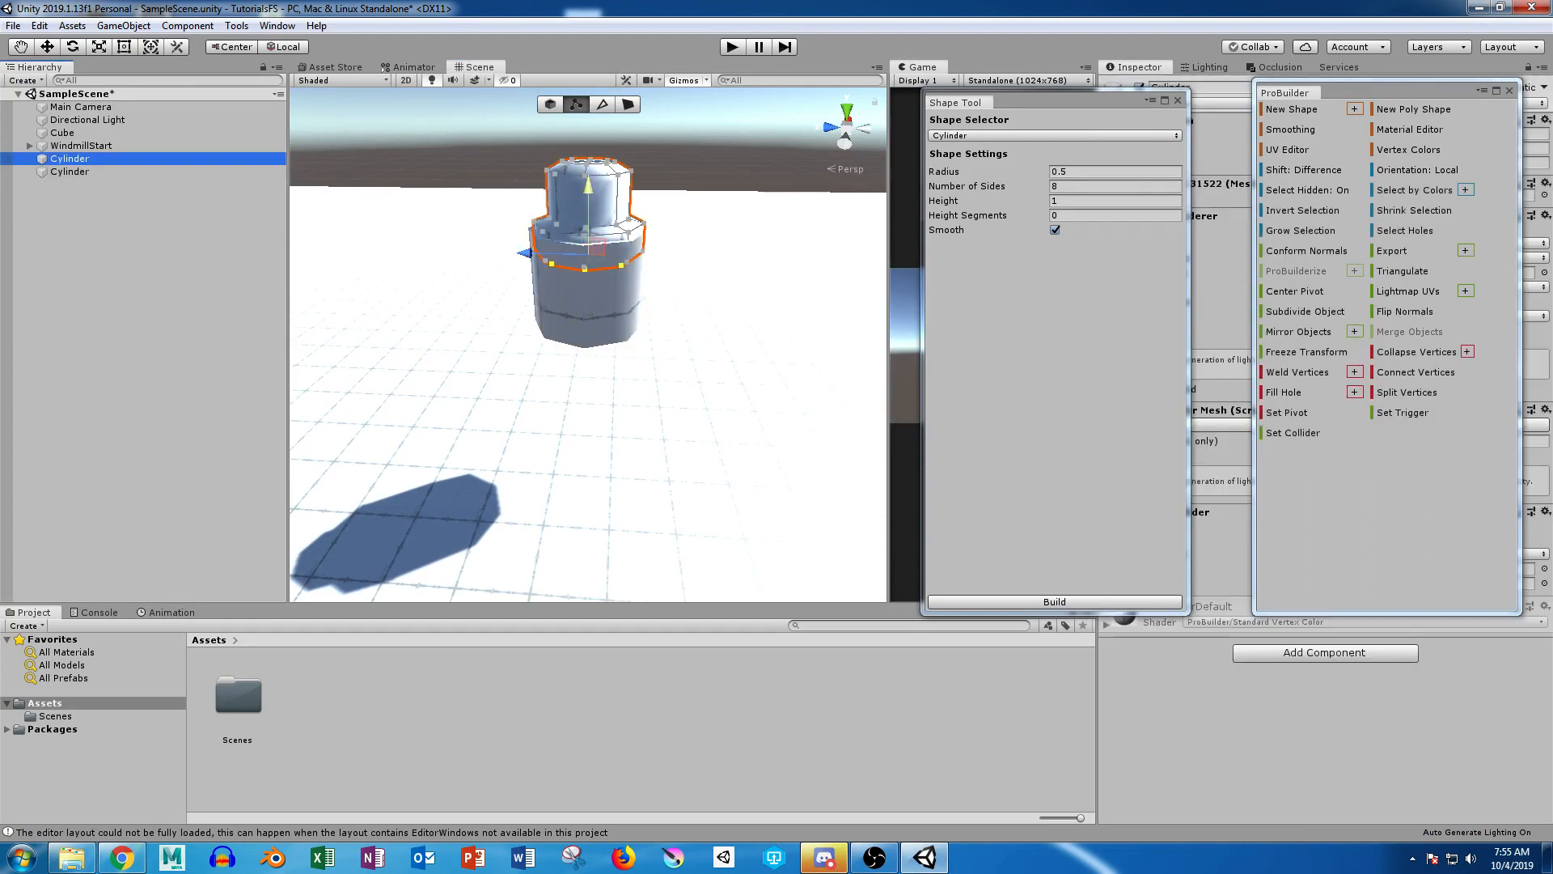
pyautogui.click(89, 227)
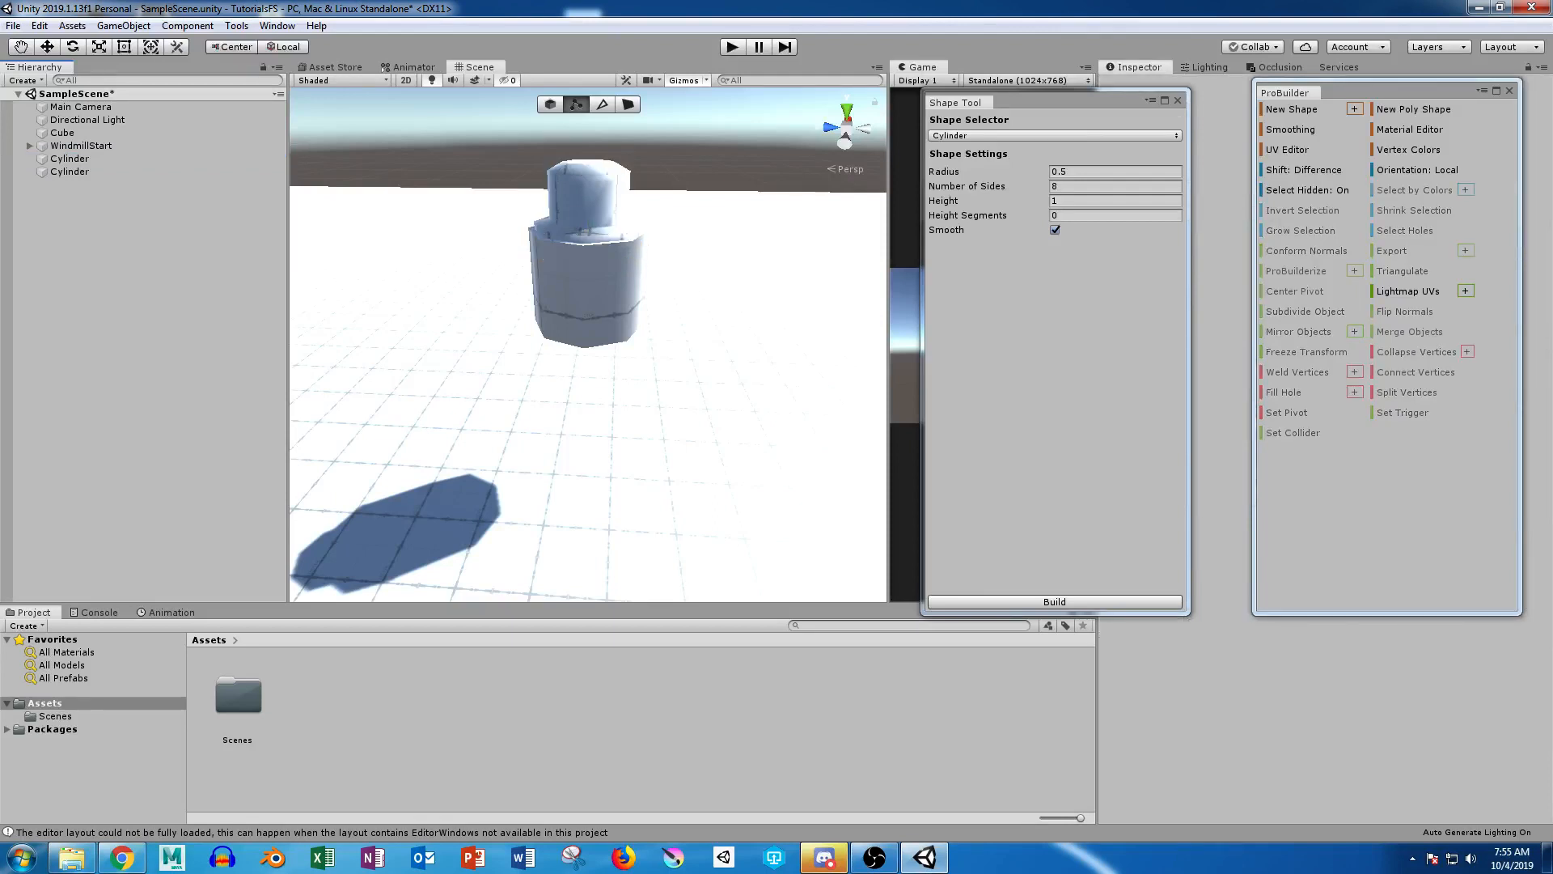
pyautogui.click(26, 80)
pyautogui.click(61, 98)
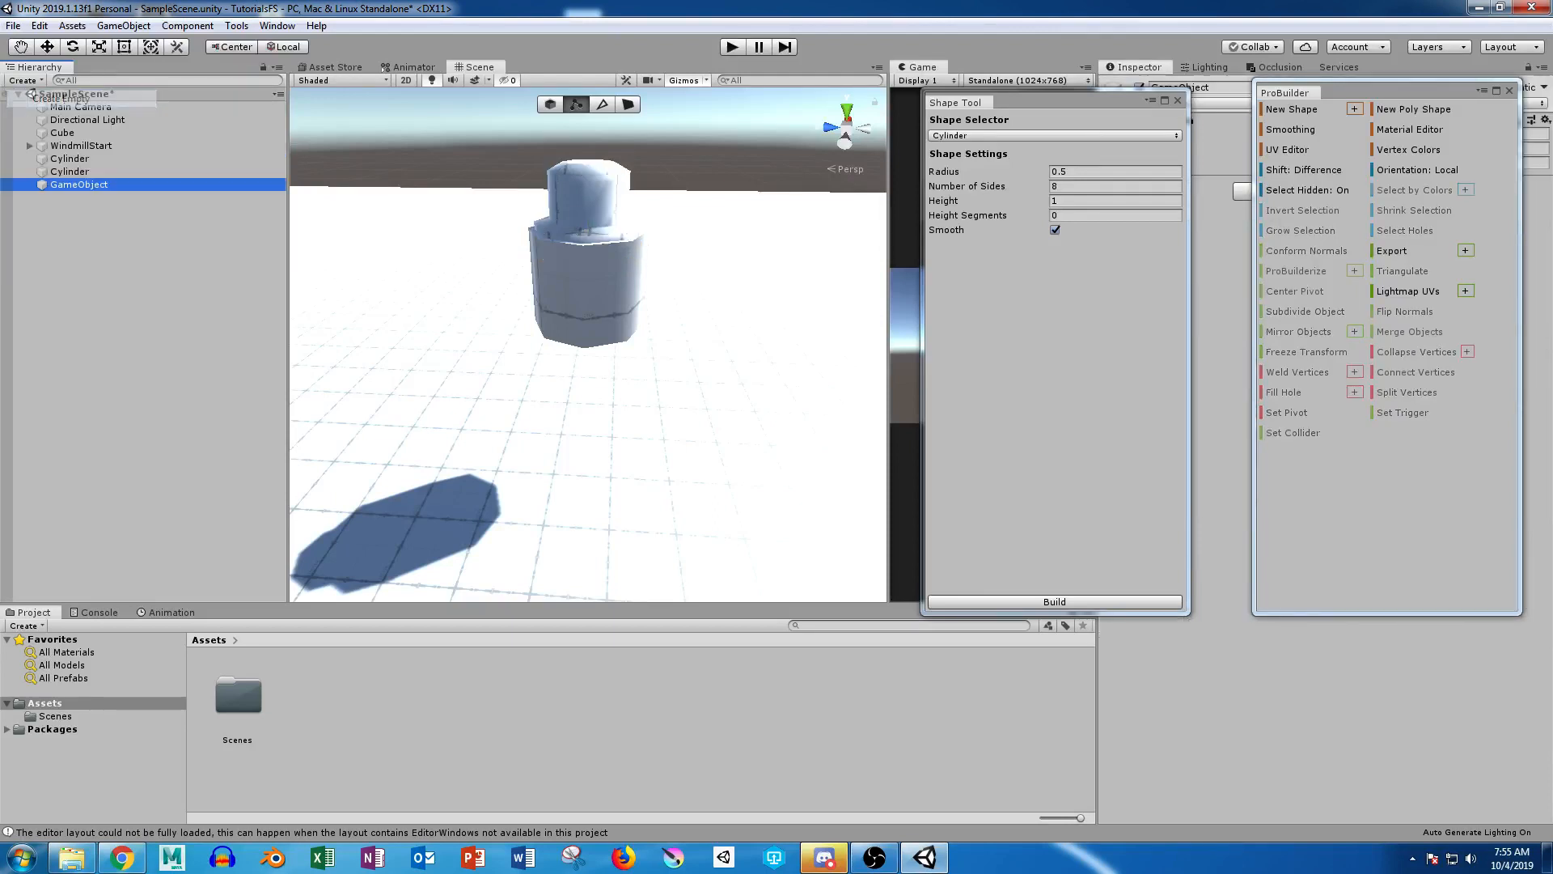
pyautogui.scroll(-8, 588, 345)
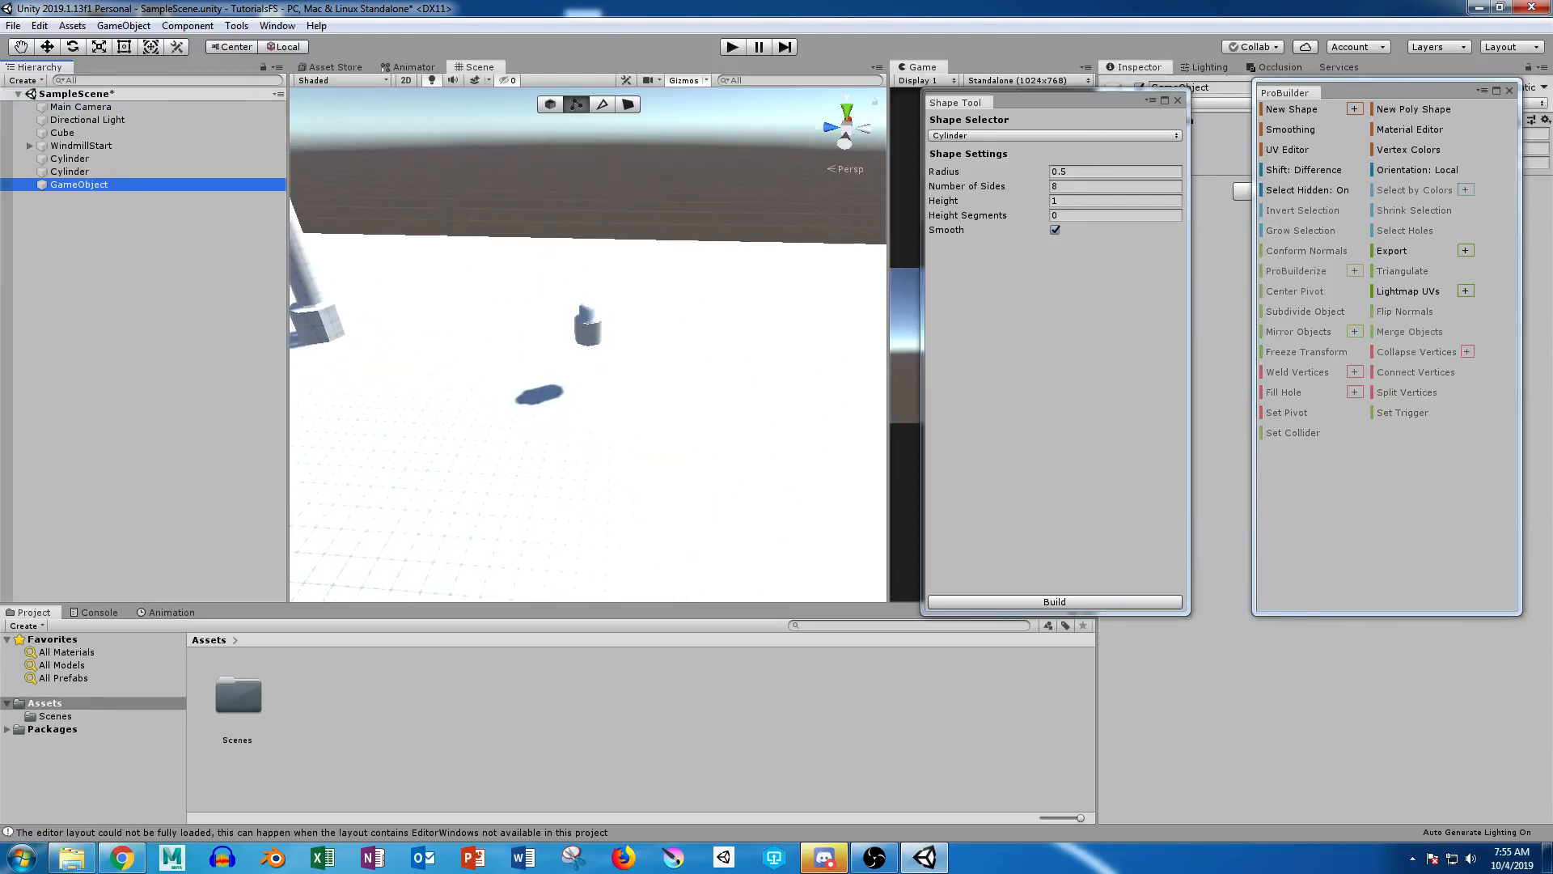
pyautogui.press('F2')
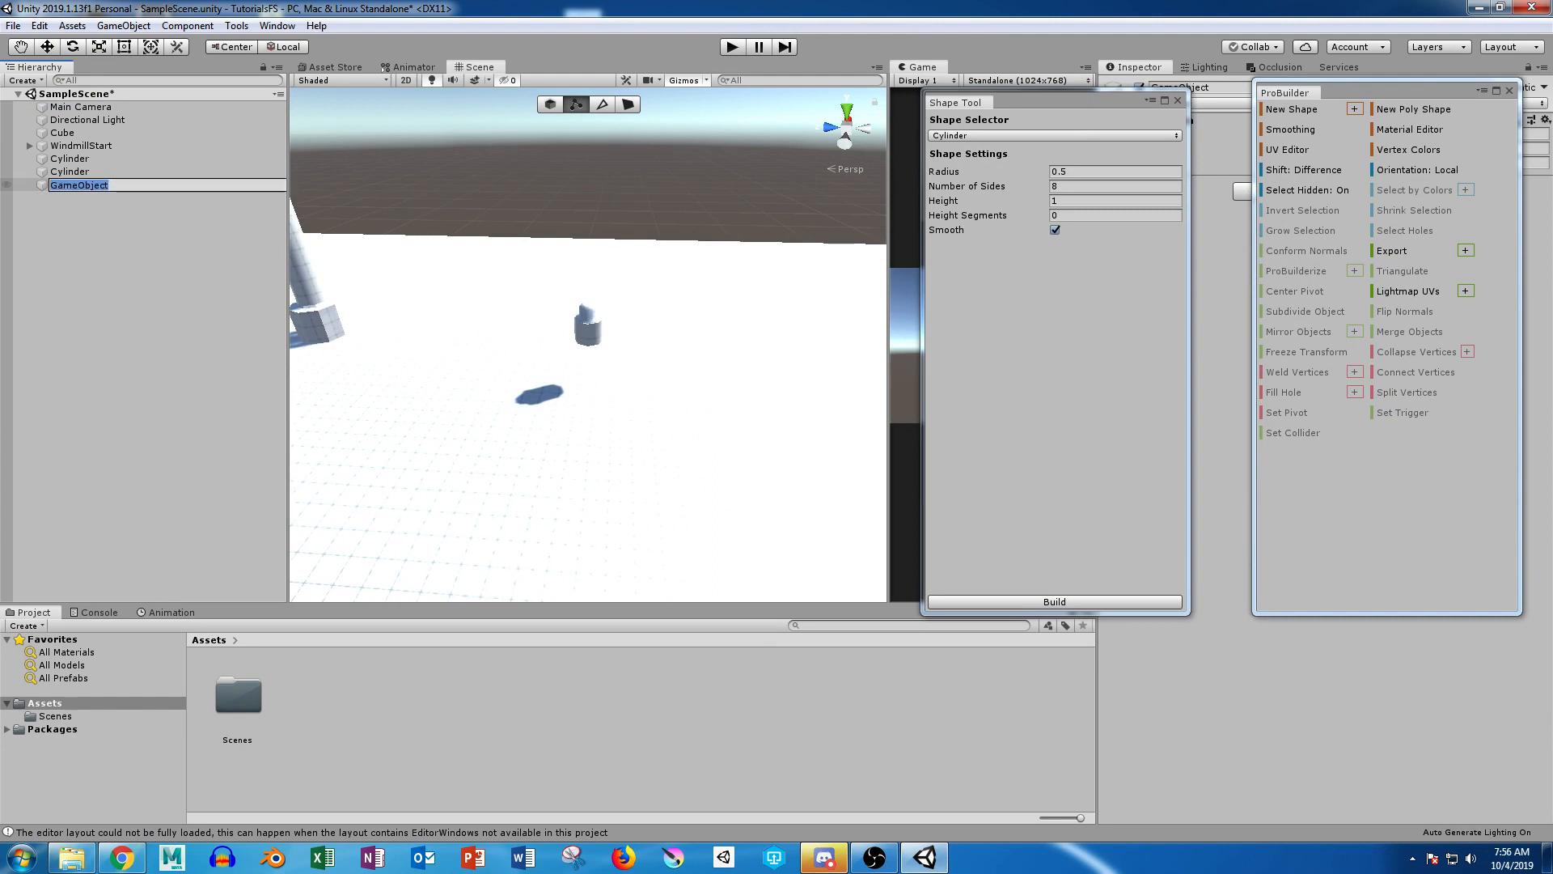
pyautogui.write('A')
pyautogui.write('Windmi')
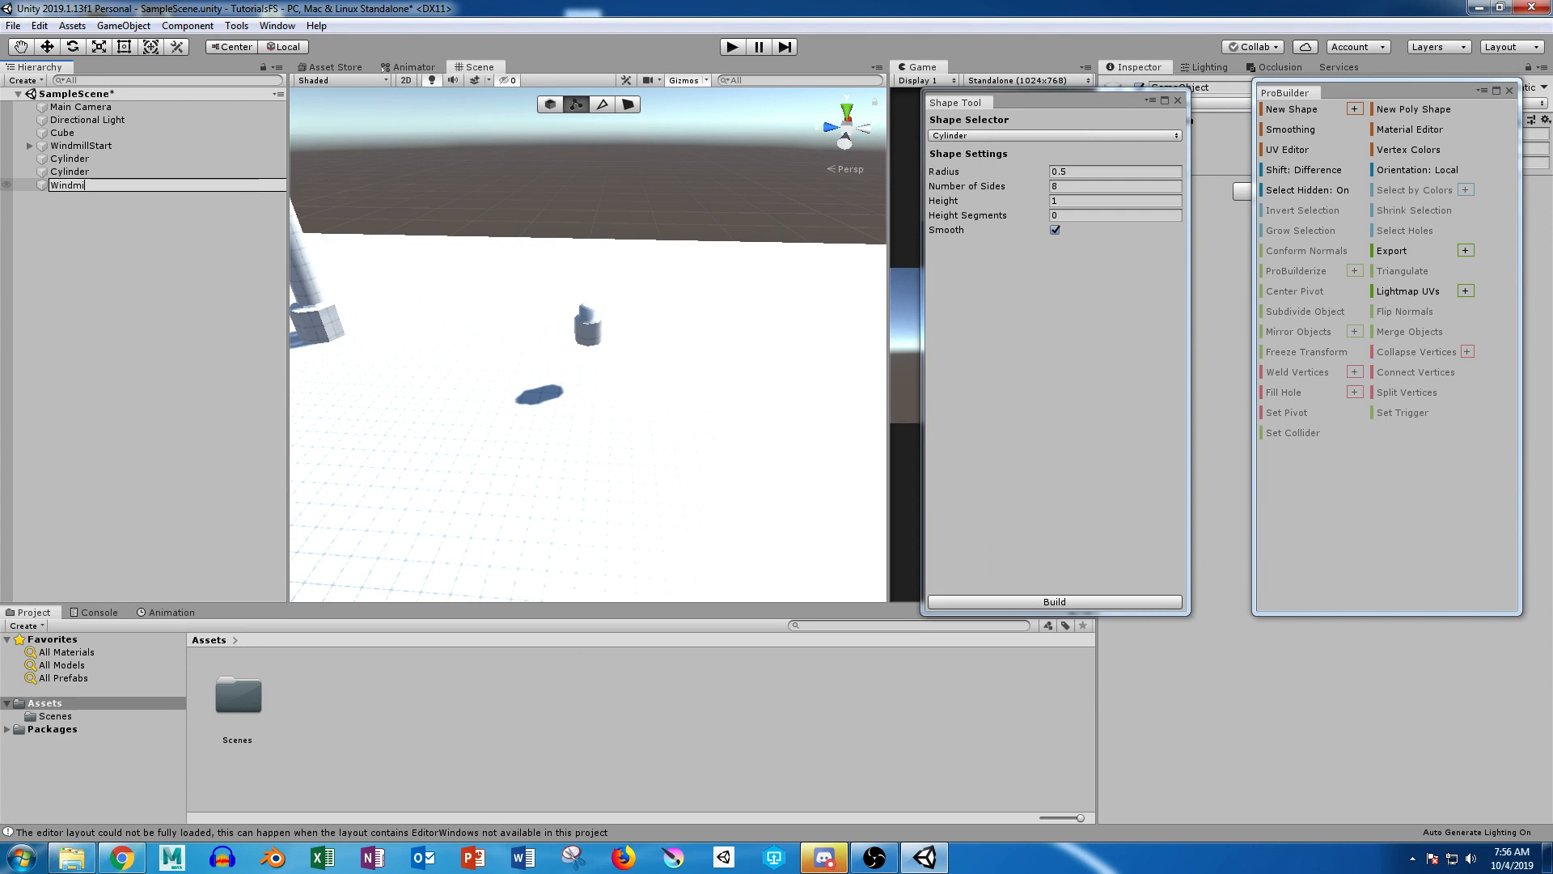
pyautogui.write('llAnimator')
pyautogui.press('Return')
# Step: Rename the lower, unsegmented cylinder as MotorHousing
pyautogui.click(70, 172)
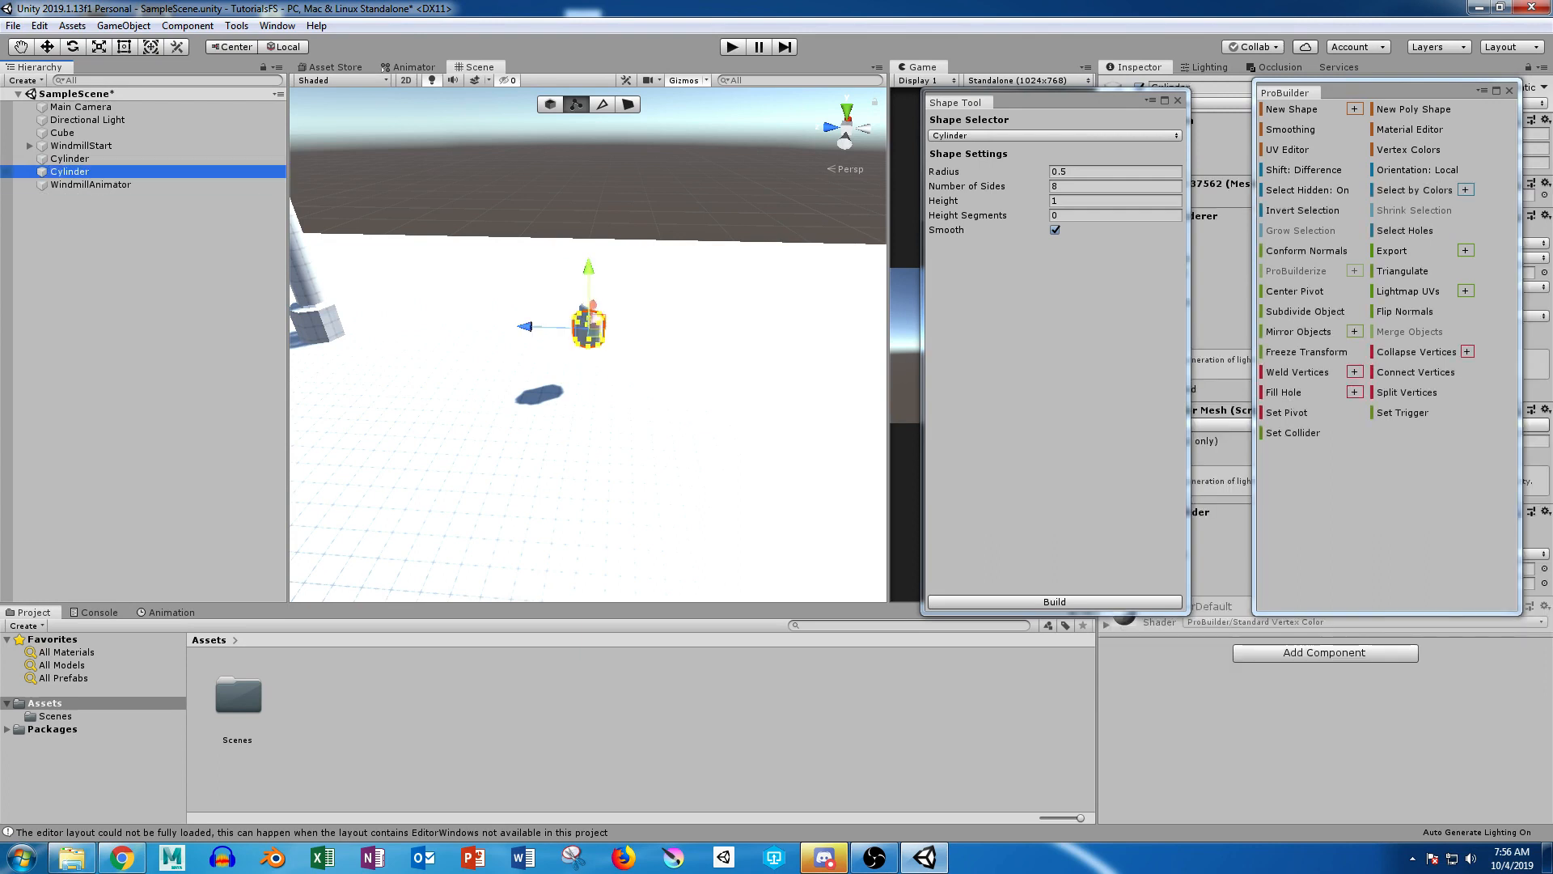
pyautogui.press('F2')
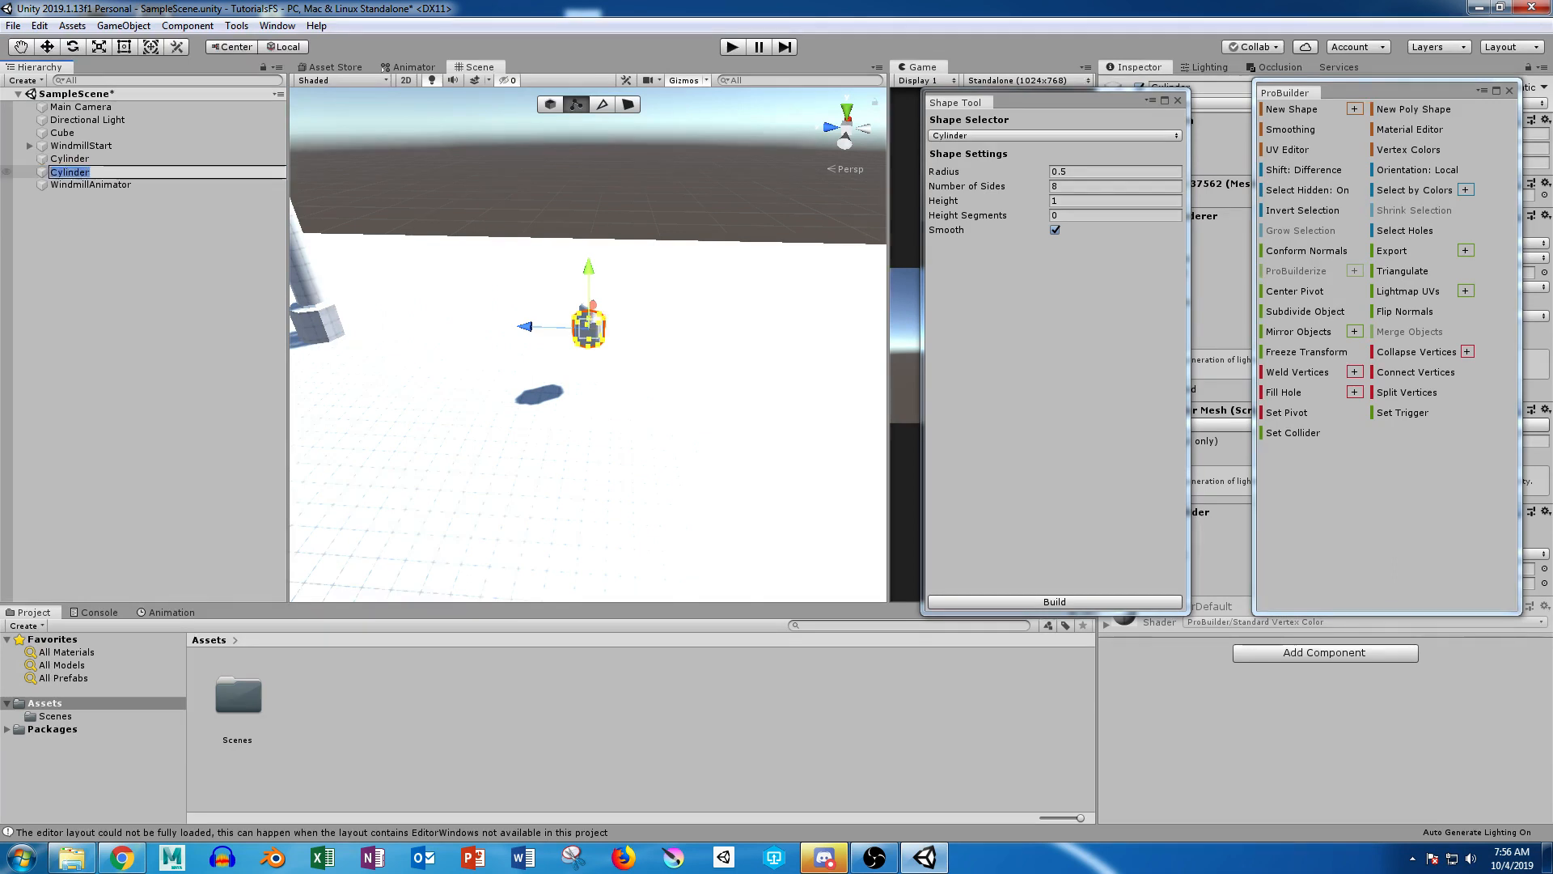
pyautogui.write('MotorHousing')
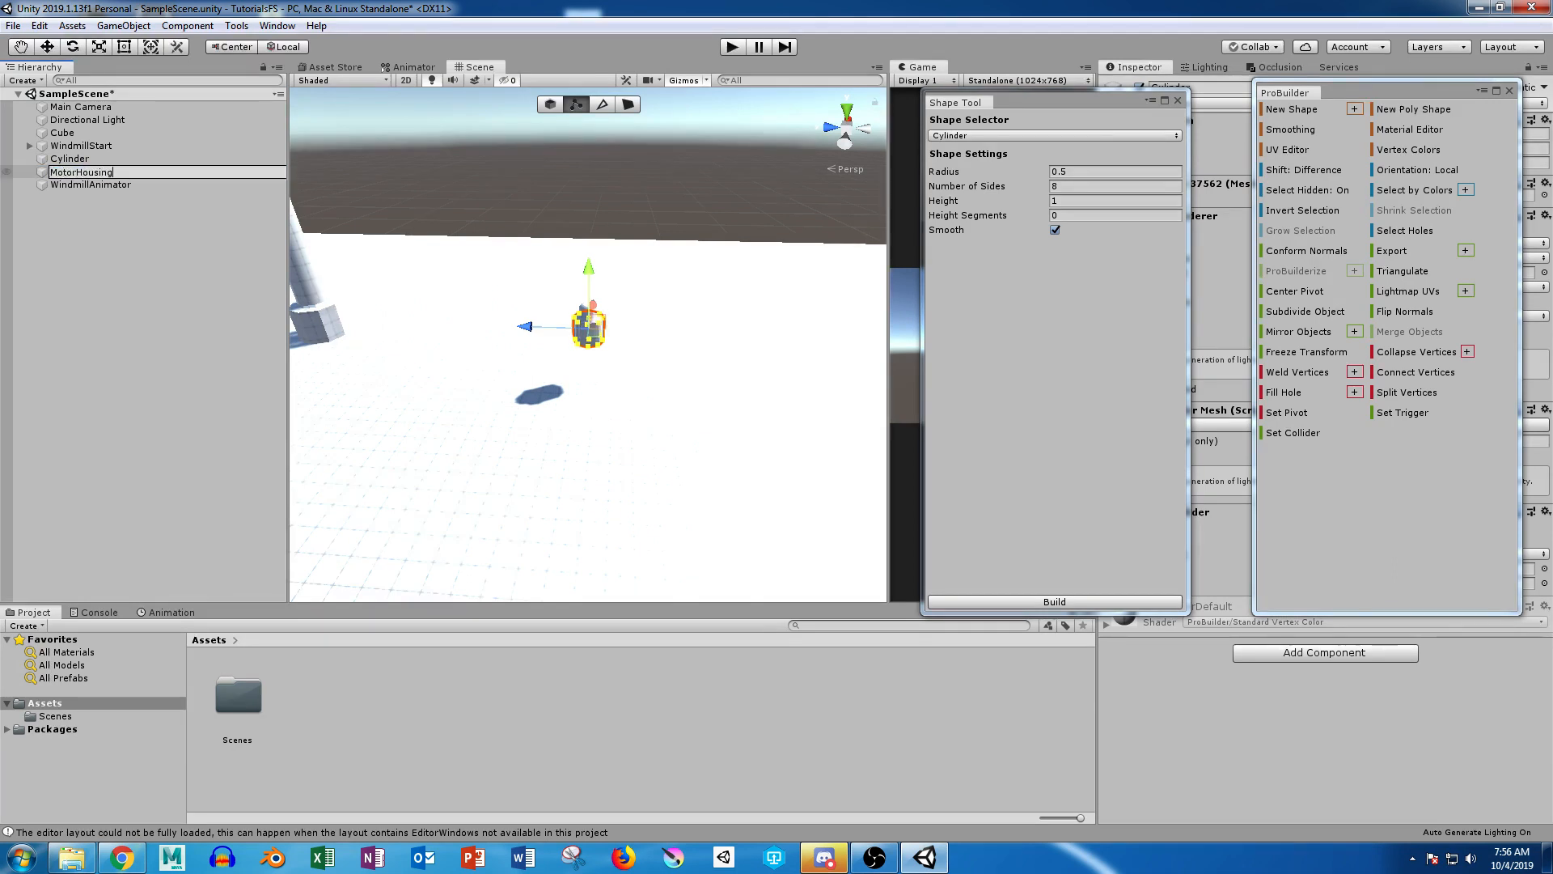
pyautogui.press('Return')
# Step: Rename the upper, stepped cylinder as MotorBlades
pyautogui.click(70, 158)
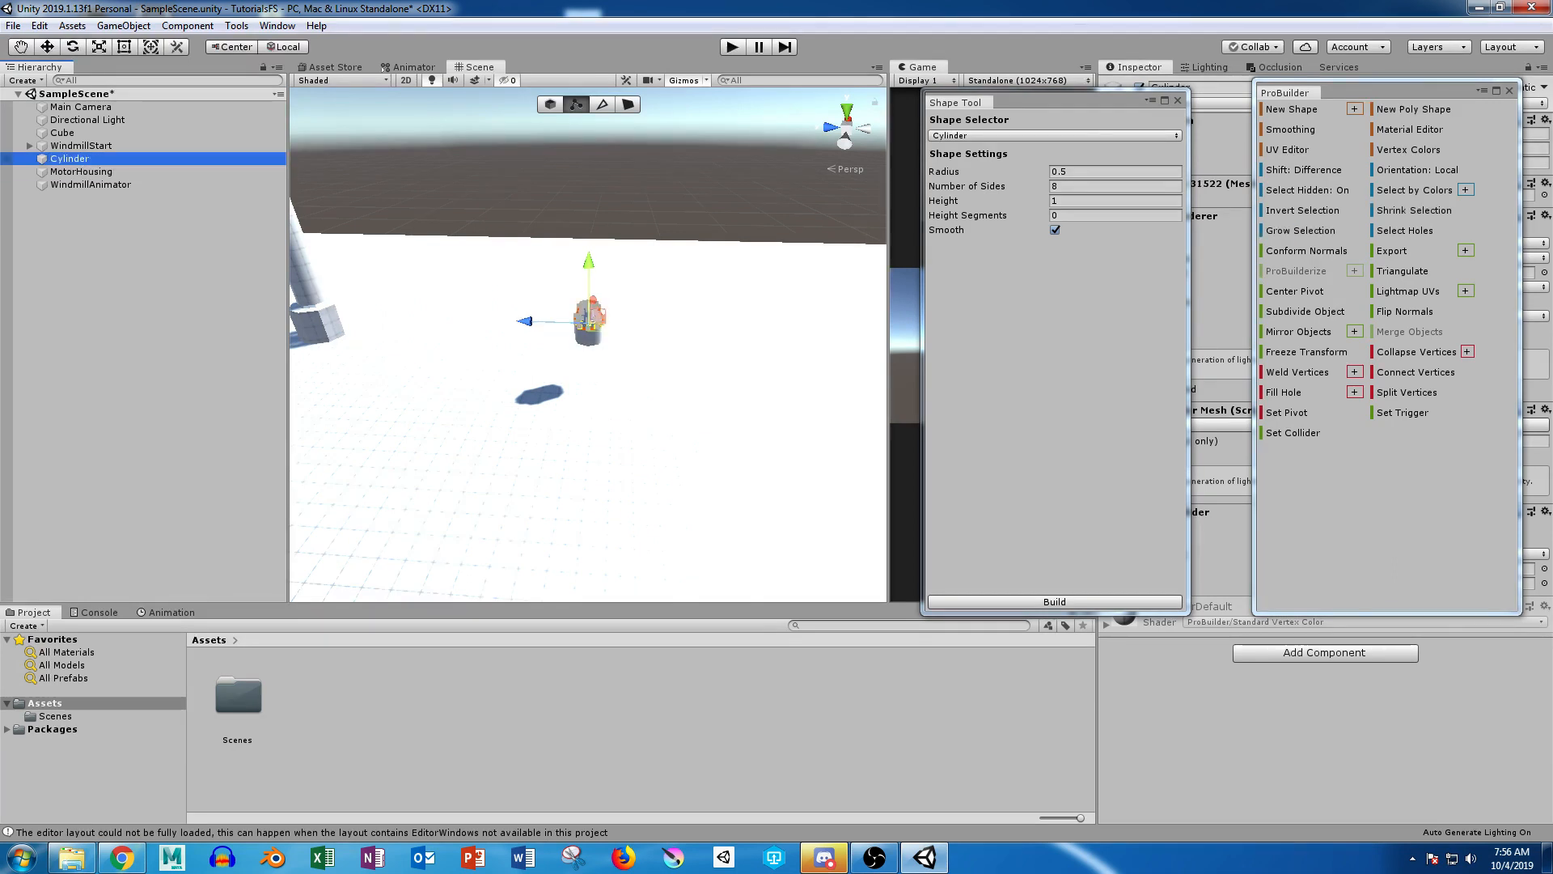
pyautogui.press('F2')
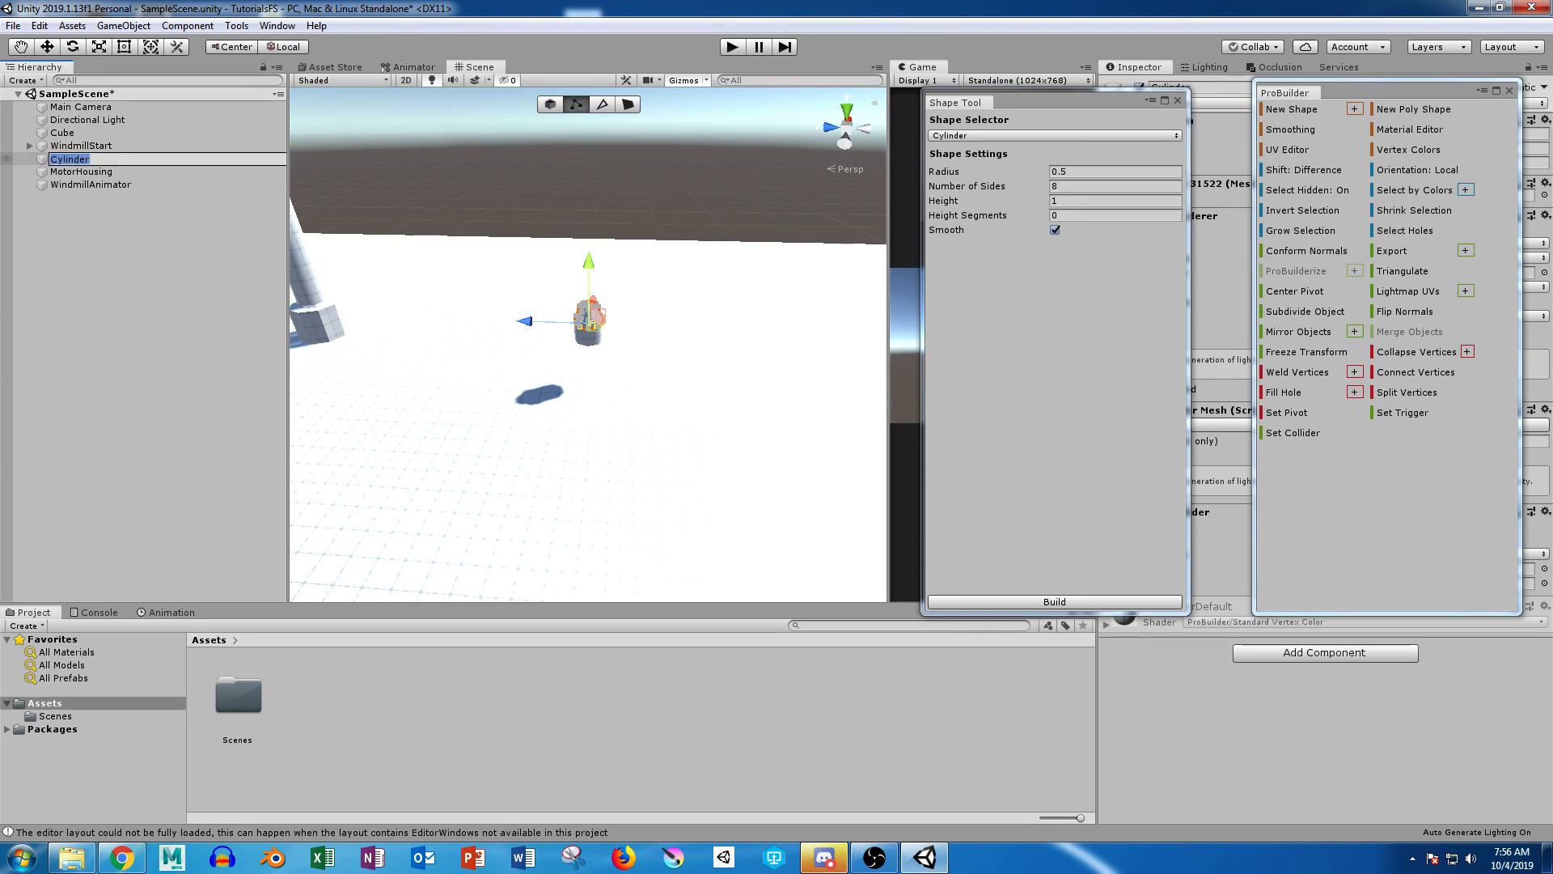
pyautogui.write('M')
pyautogui.write('otorBlades')
pyautogui.press('Return')
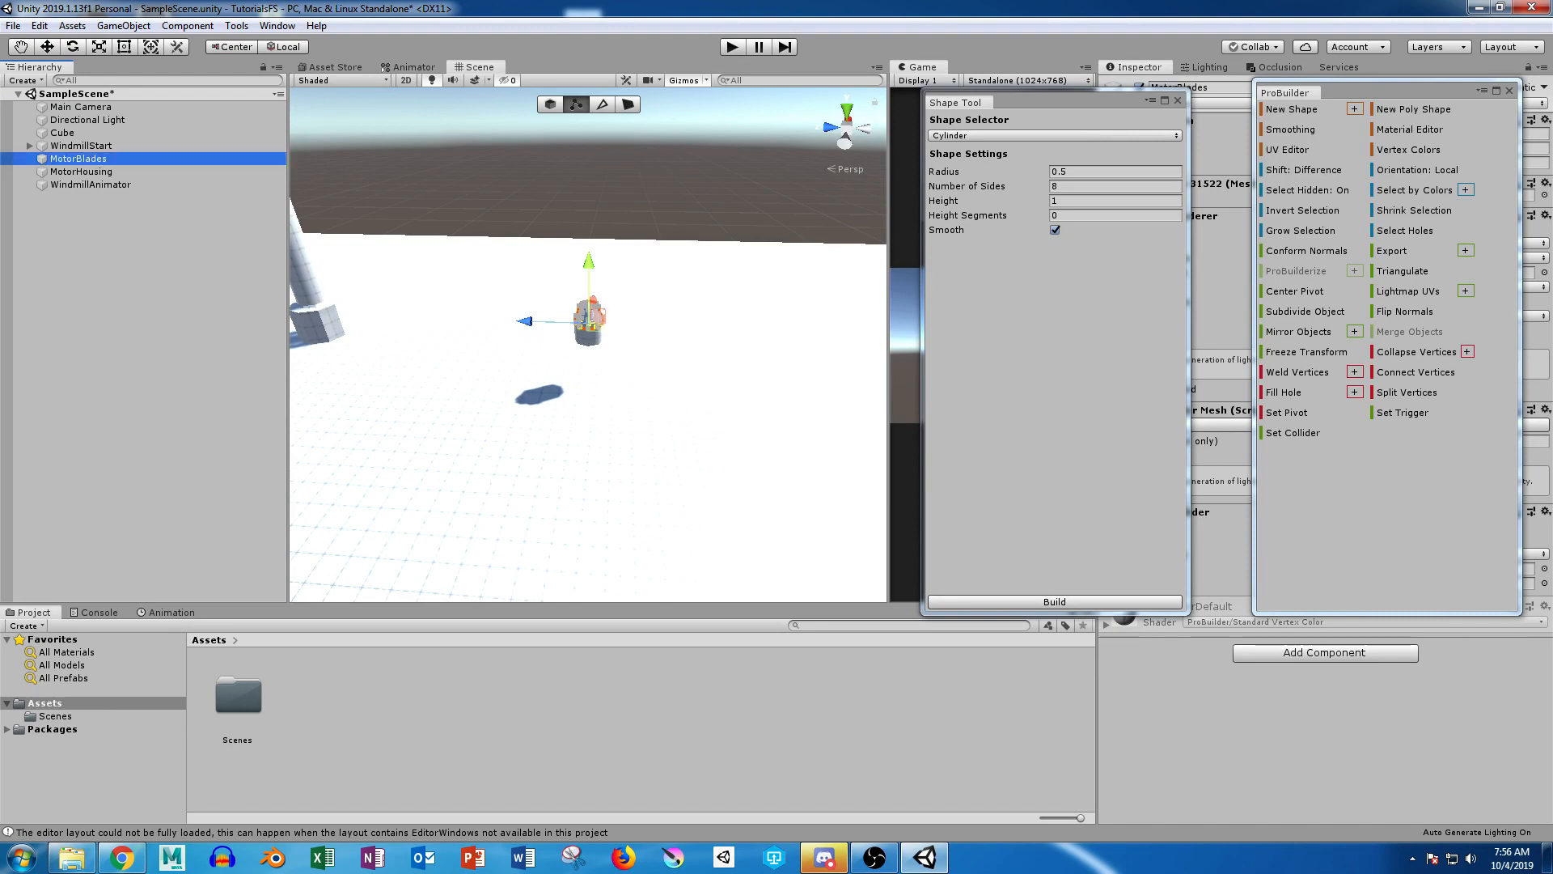
# Step: Nest MotorBlades under WindmillAnimator and WindmillAnimator under MotorHousing, and select MotorHousing
pyautogui.moveTo(78, 159)
pyautogui.mouseDown()
pyautogui.moveTo(87, 185)
pyautogui.moveTo(81, 159)
pyautogui.mouseUp()
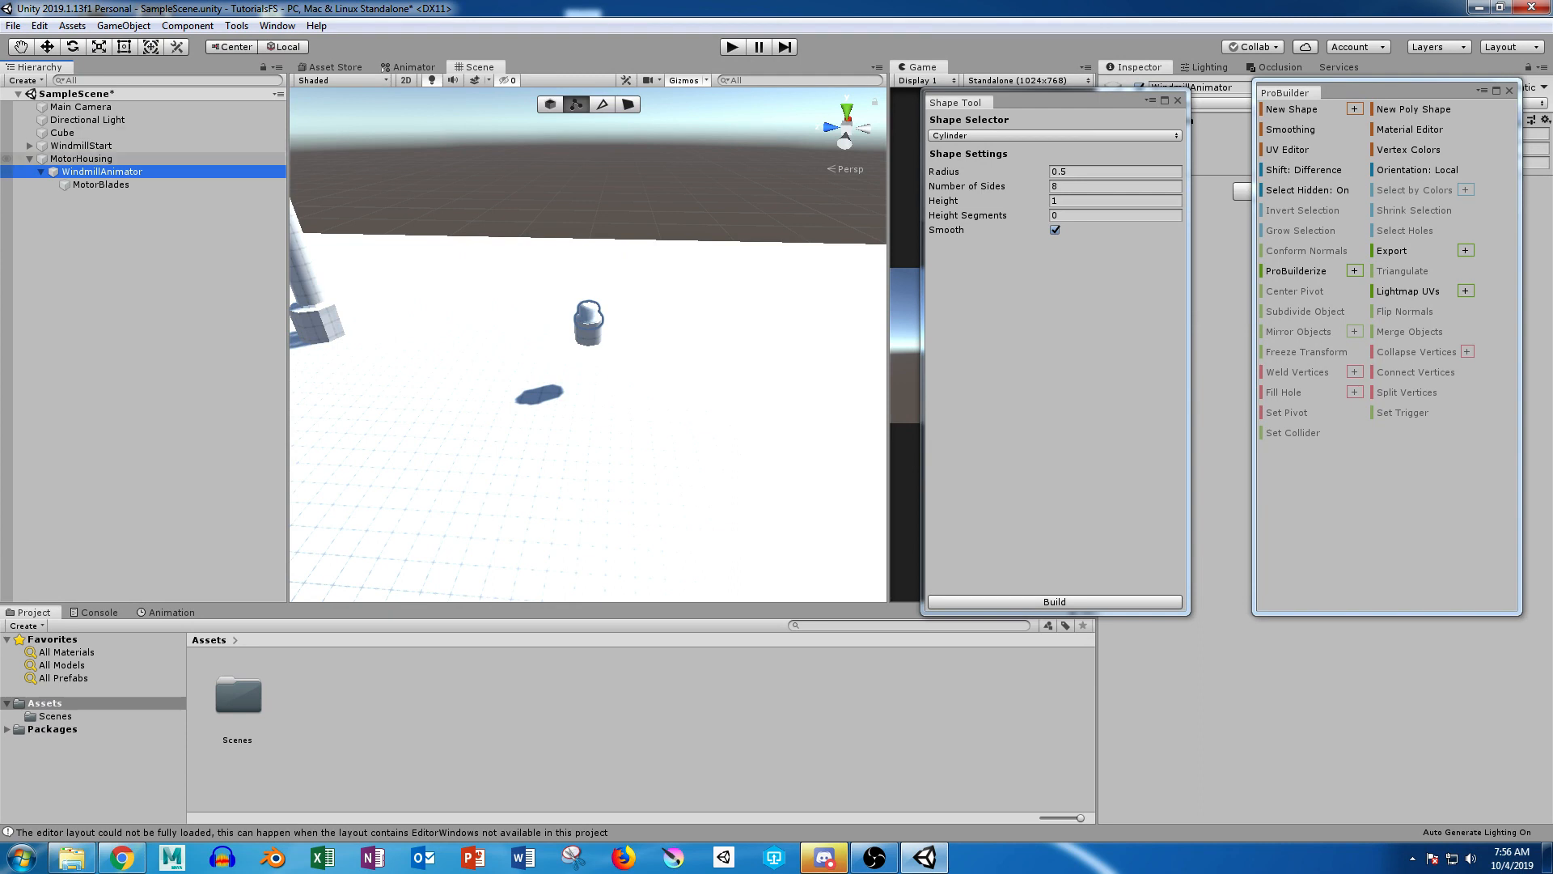
pyautogui.click(81, 159)
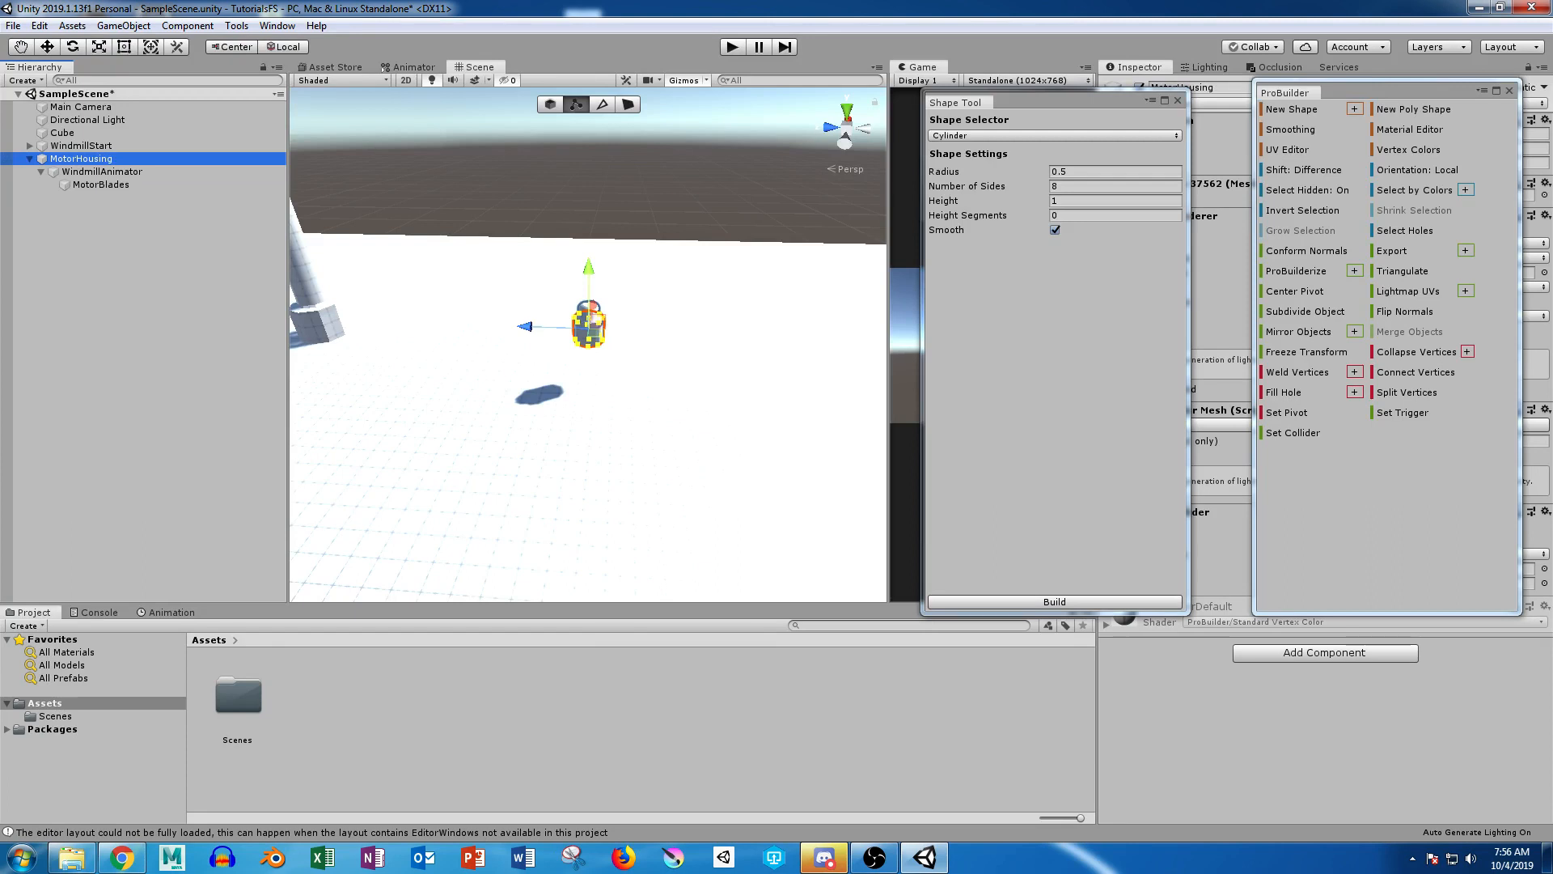
# Step: Create a ProBuilder cube shape and place it in open space beside the motor housing, working from the top view
pyautogui.click(987, 136)
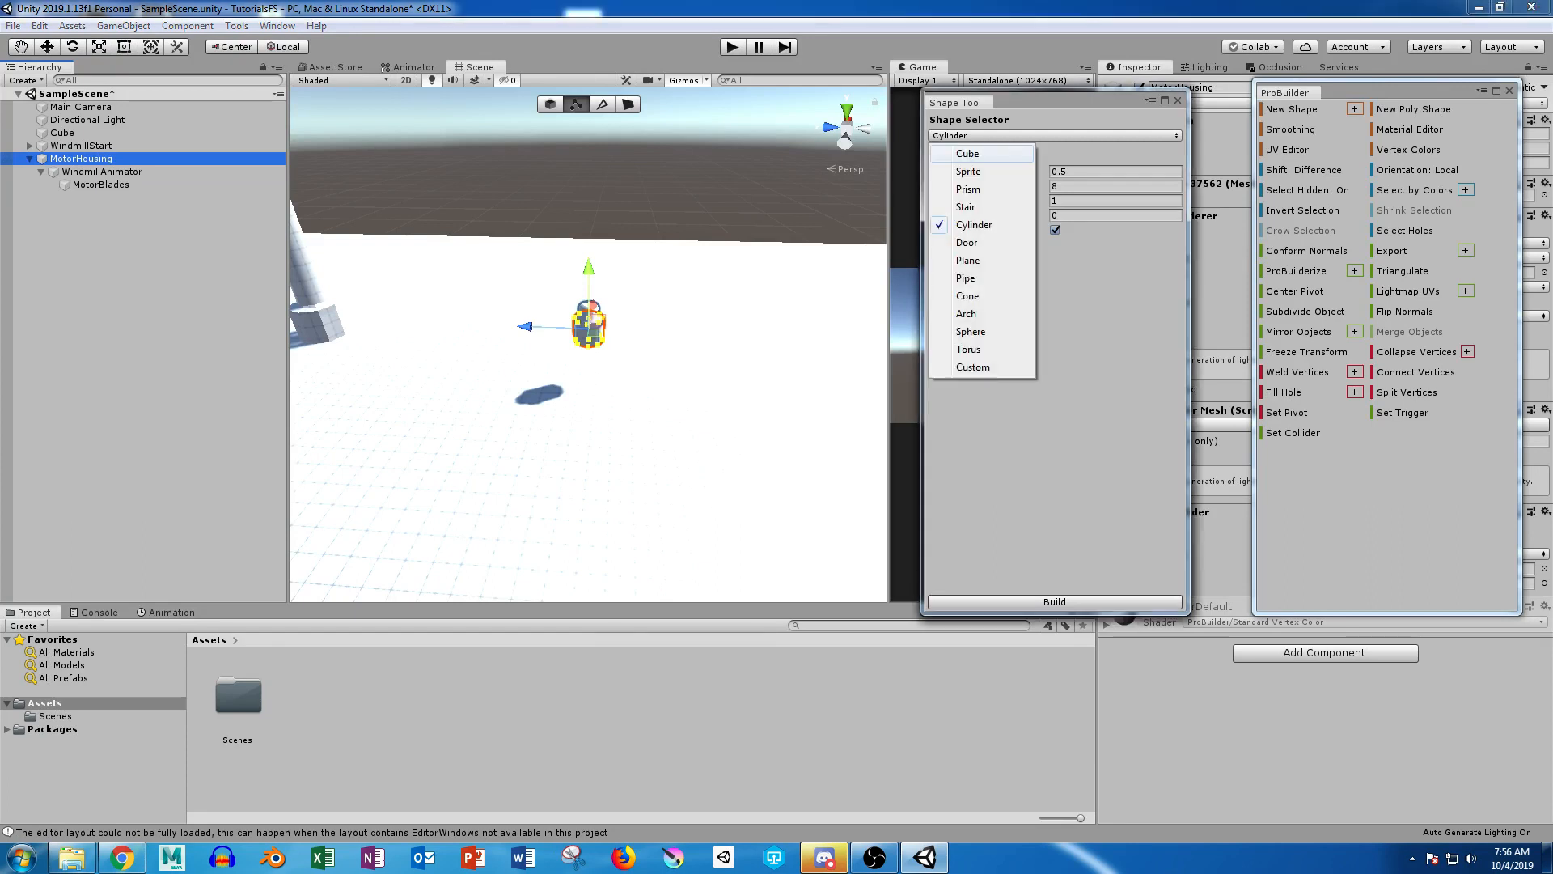
pyautogui.click(978, 152)
pyautogui.keyDown('alt'); pyautogui.moveTo(590, 340); pyautogui.dragTo(591, 386); pyautogui.keyUp('alt')
pyautogui.click(847, 109)
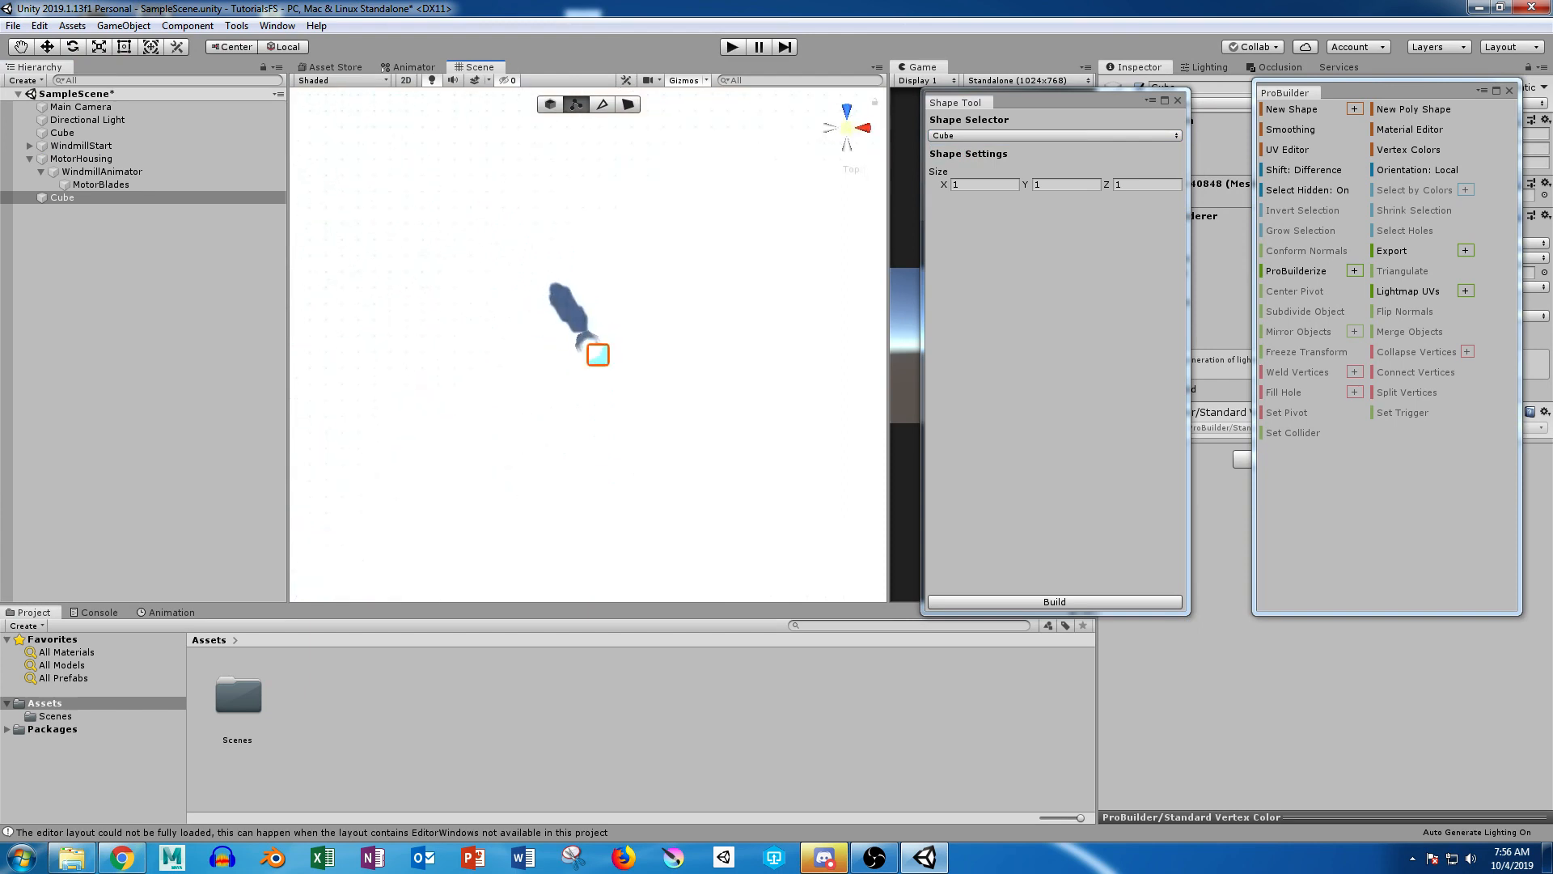
pyautogui.click(847, 128)
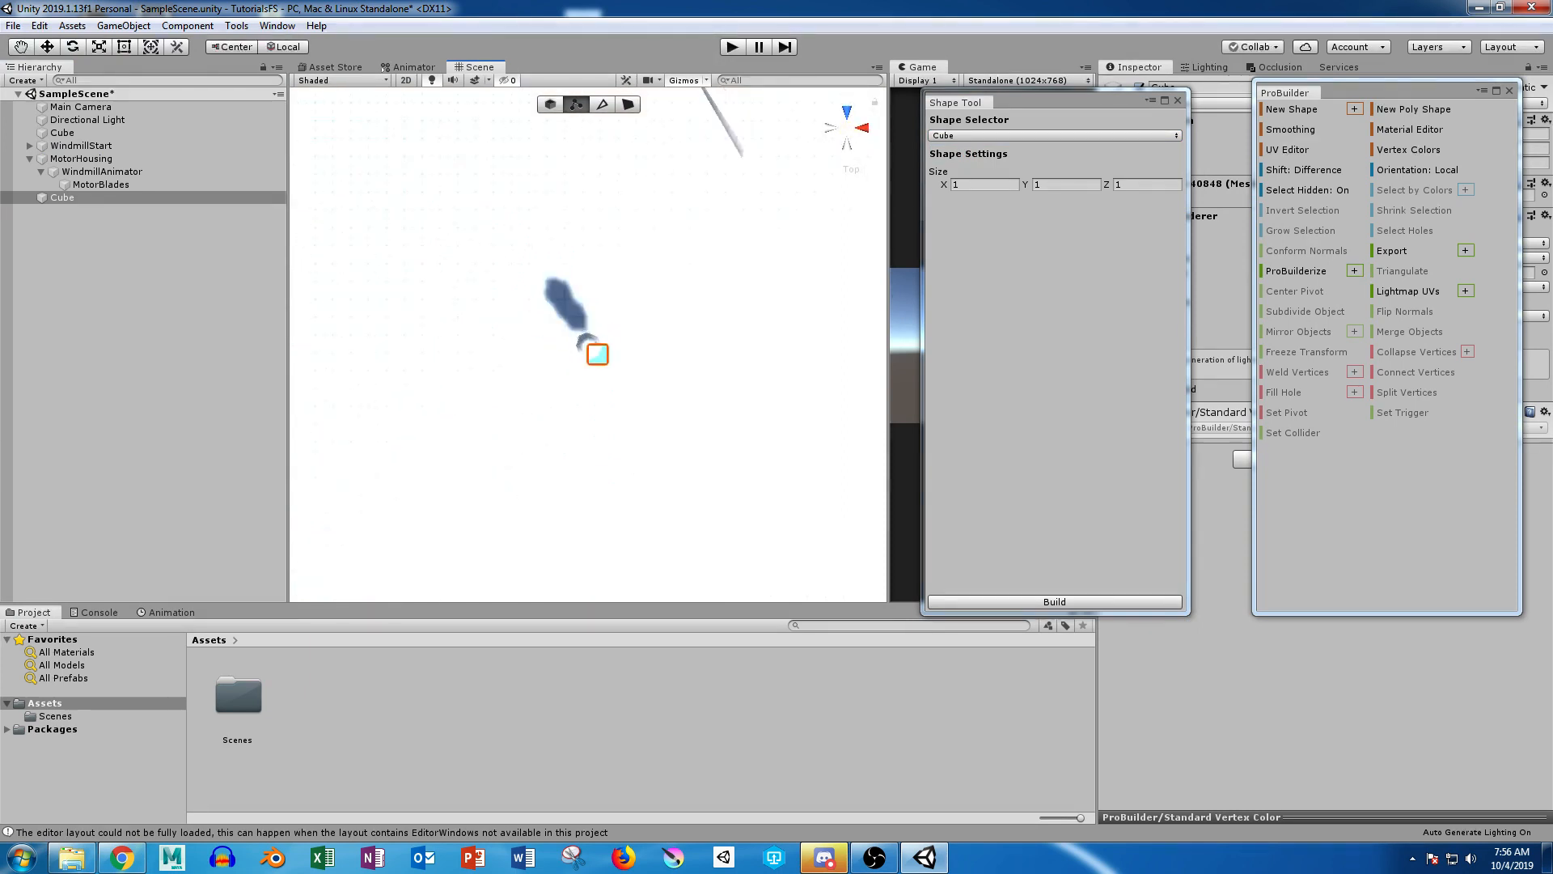
pyautogui.click(550, 105)
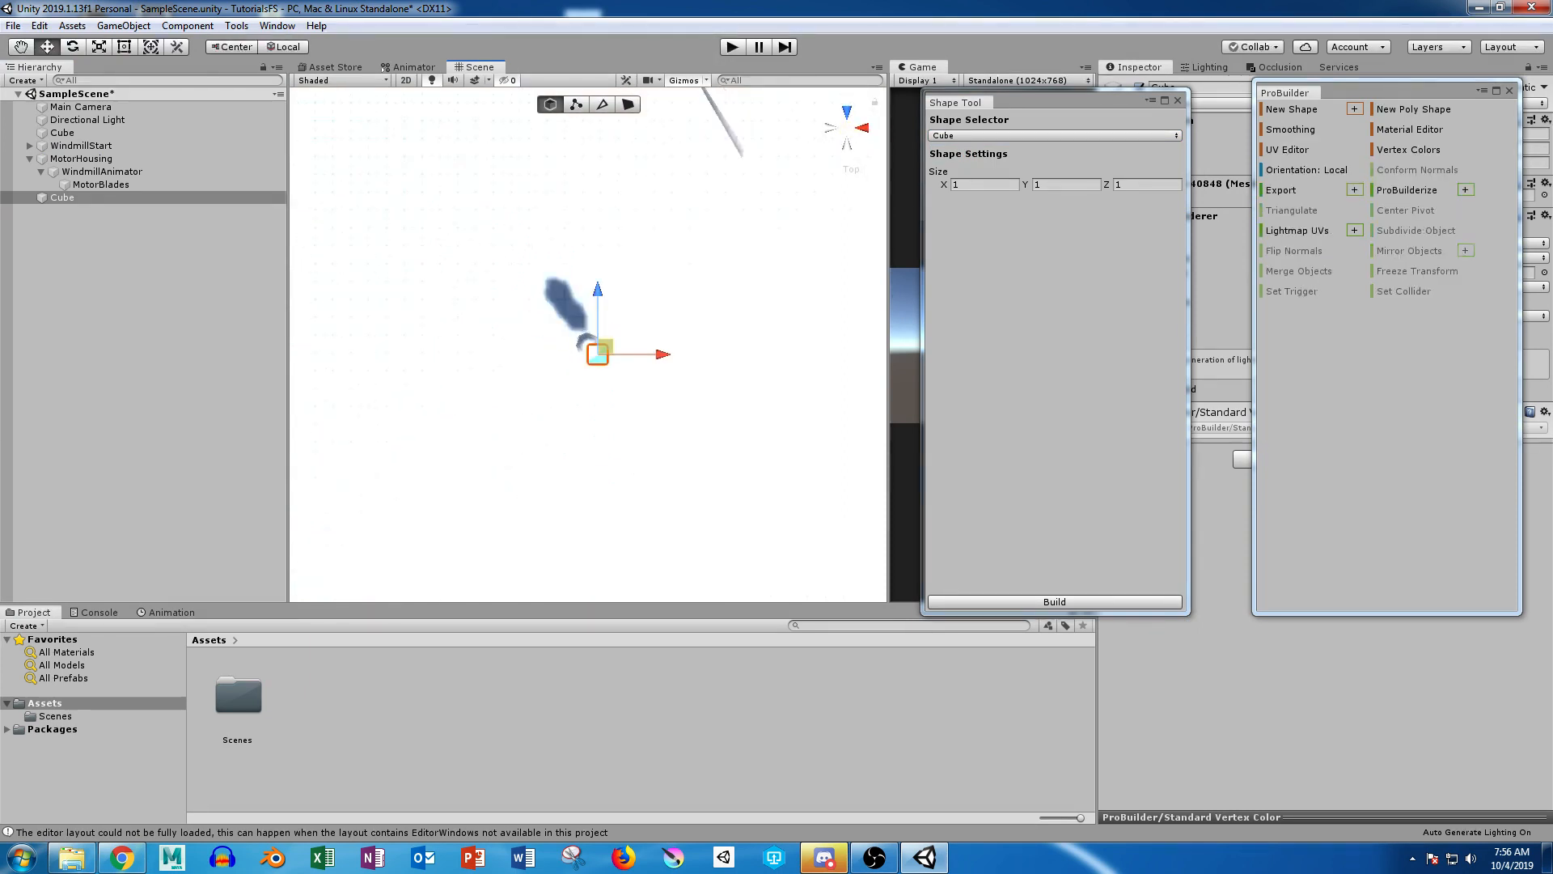
pyautogui.moveTo(605, 347); pyautogui.dragTo(637, 336)
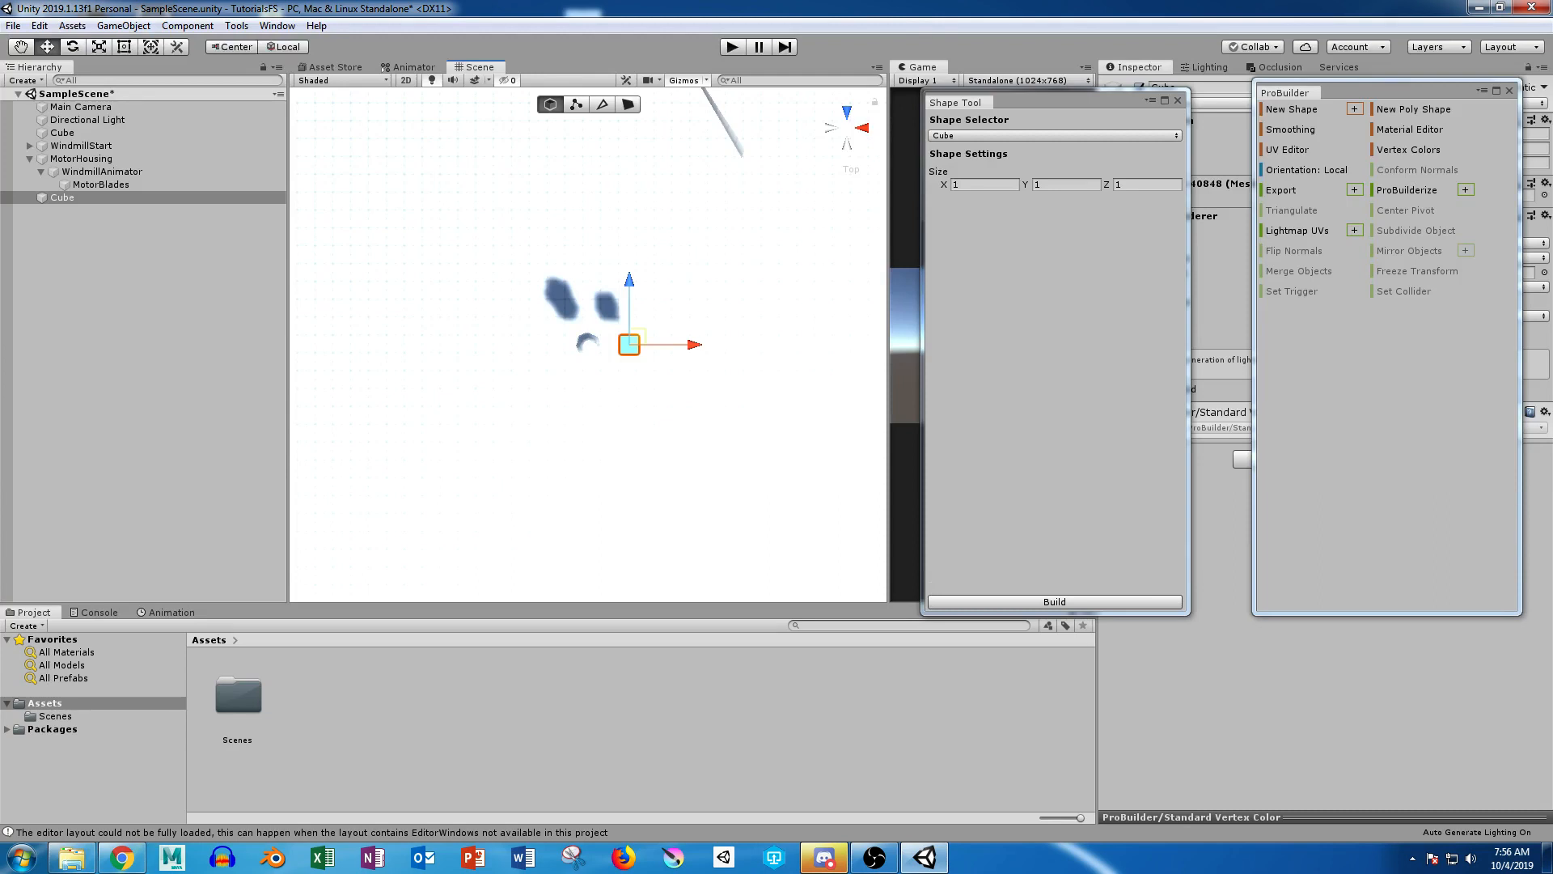
# Step: Set the new cube's X size to 5 and build the shape
pyautogui.click(984, 185)
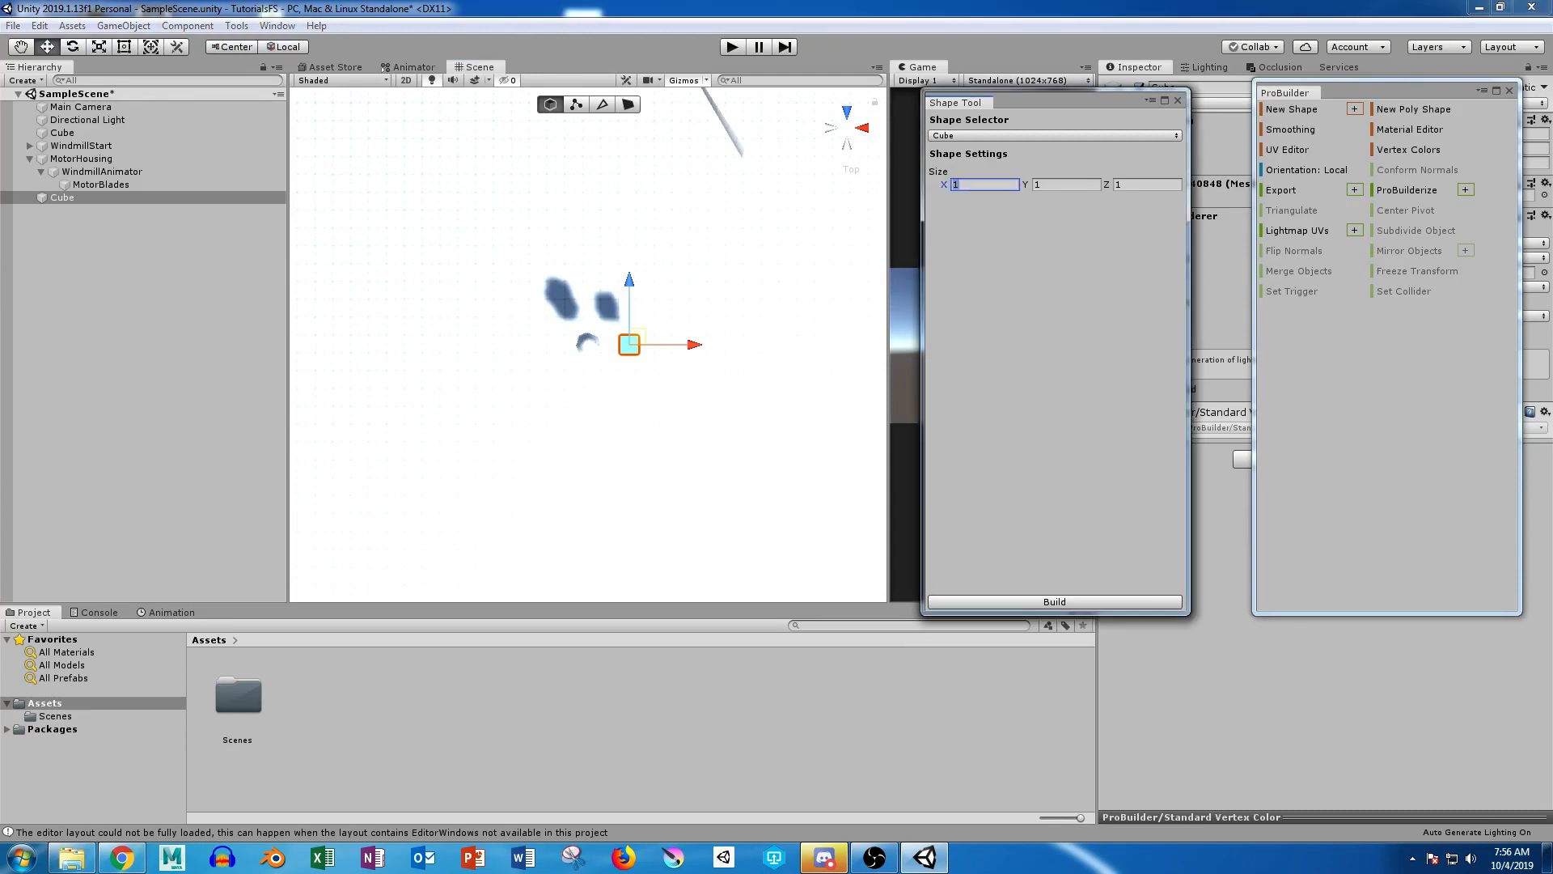
pyautogui.write('3')
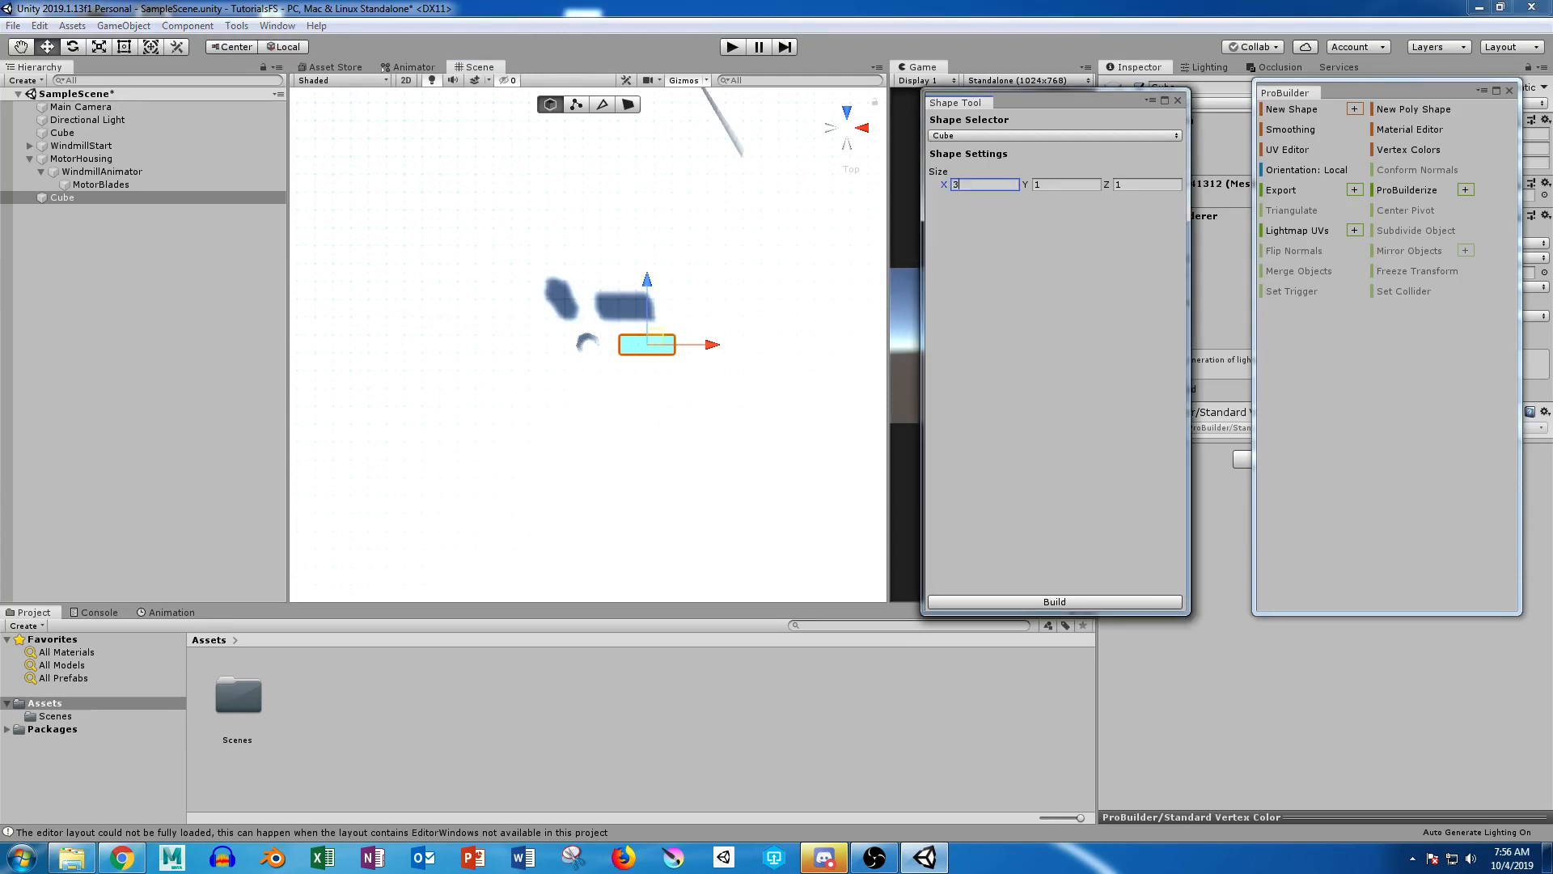
pyautogui.press('BackSpace')
pyautogui.write('5')
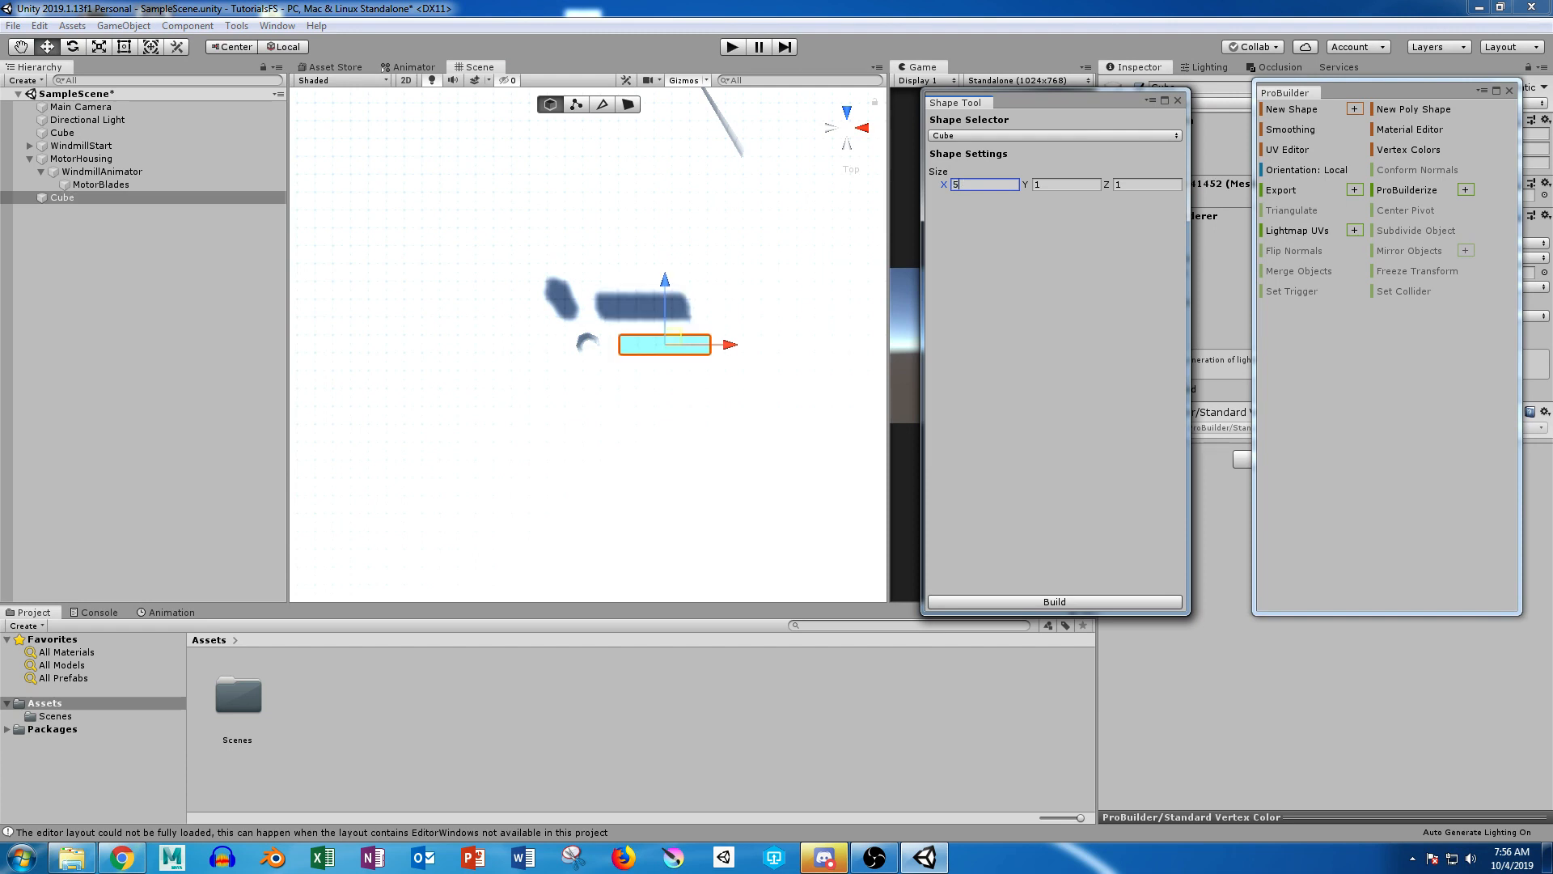
pyautogui.middleClick(647, 356)
pyautogui.scroll(10, 647, 356)
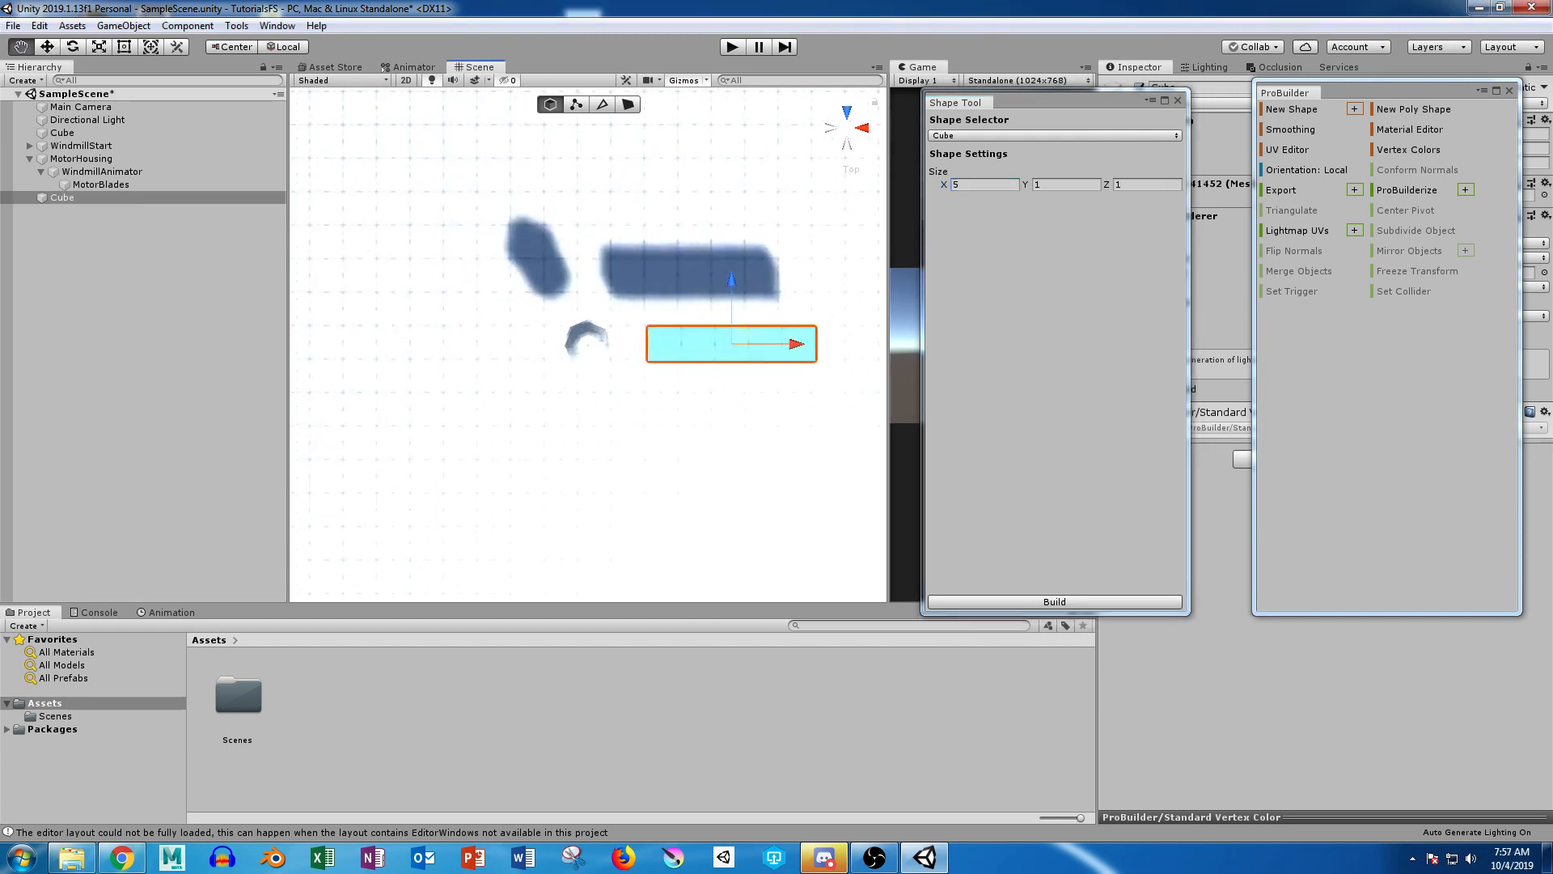
pyautogui.moveTo(647, 356); pyautogui.dragTo(514, 279, button='middle')
pyautogui.scroll(6, 514, 279)
pyautogui.press('w')
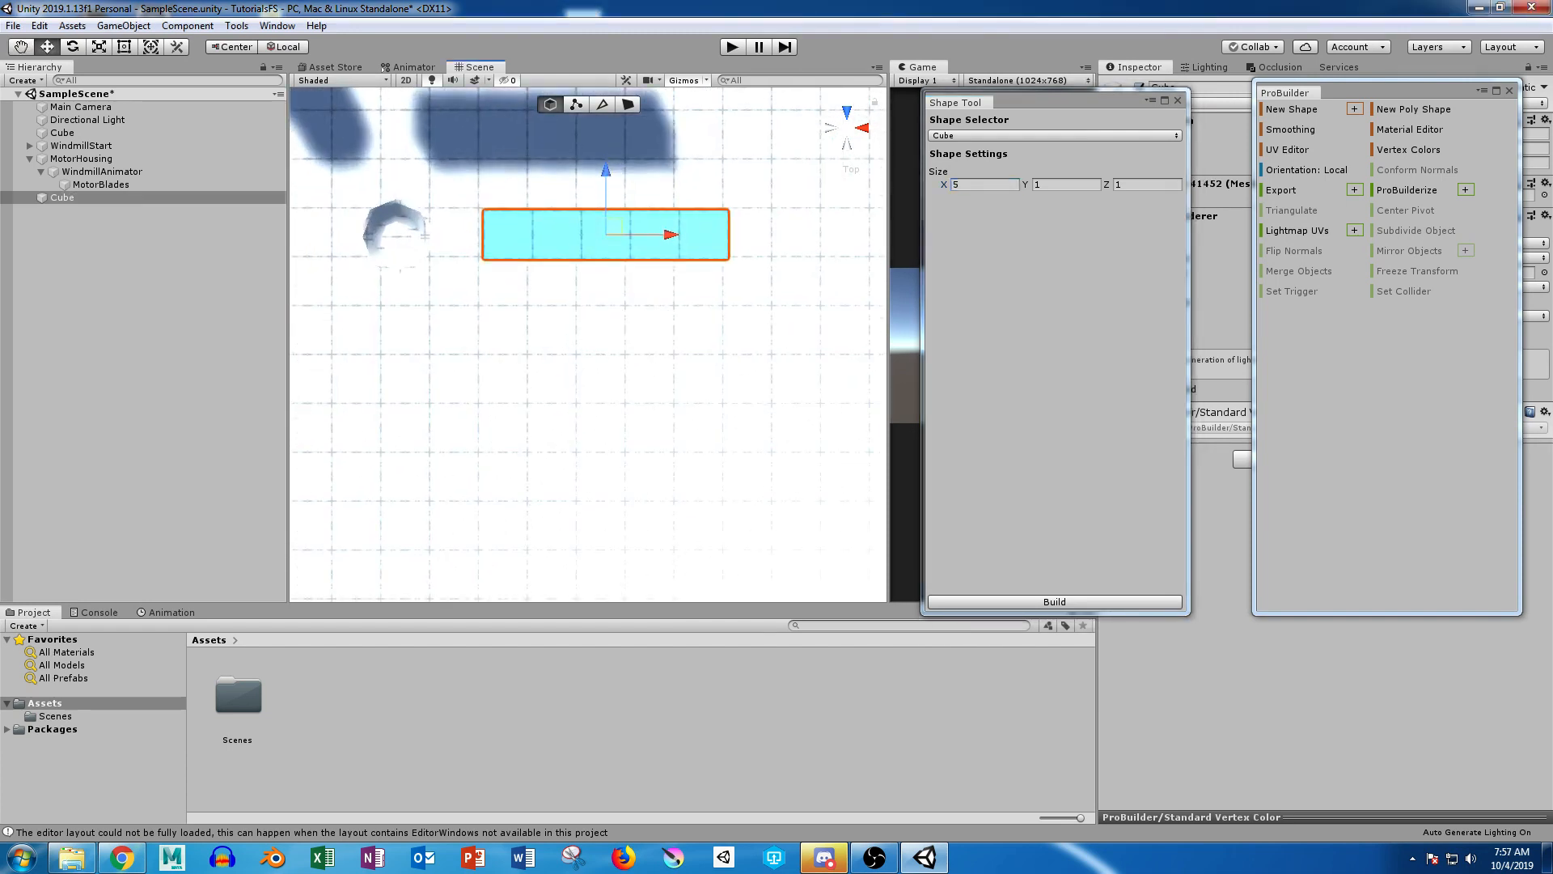
pyautogui.click(1055, 602)
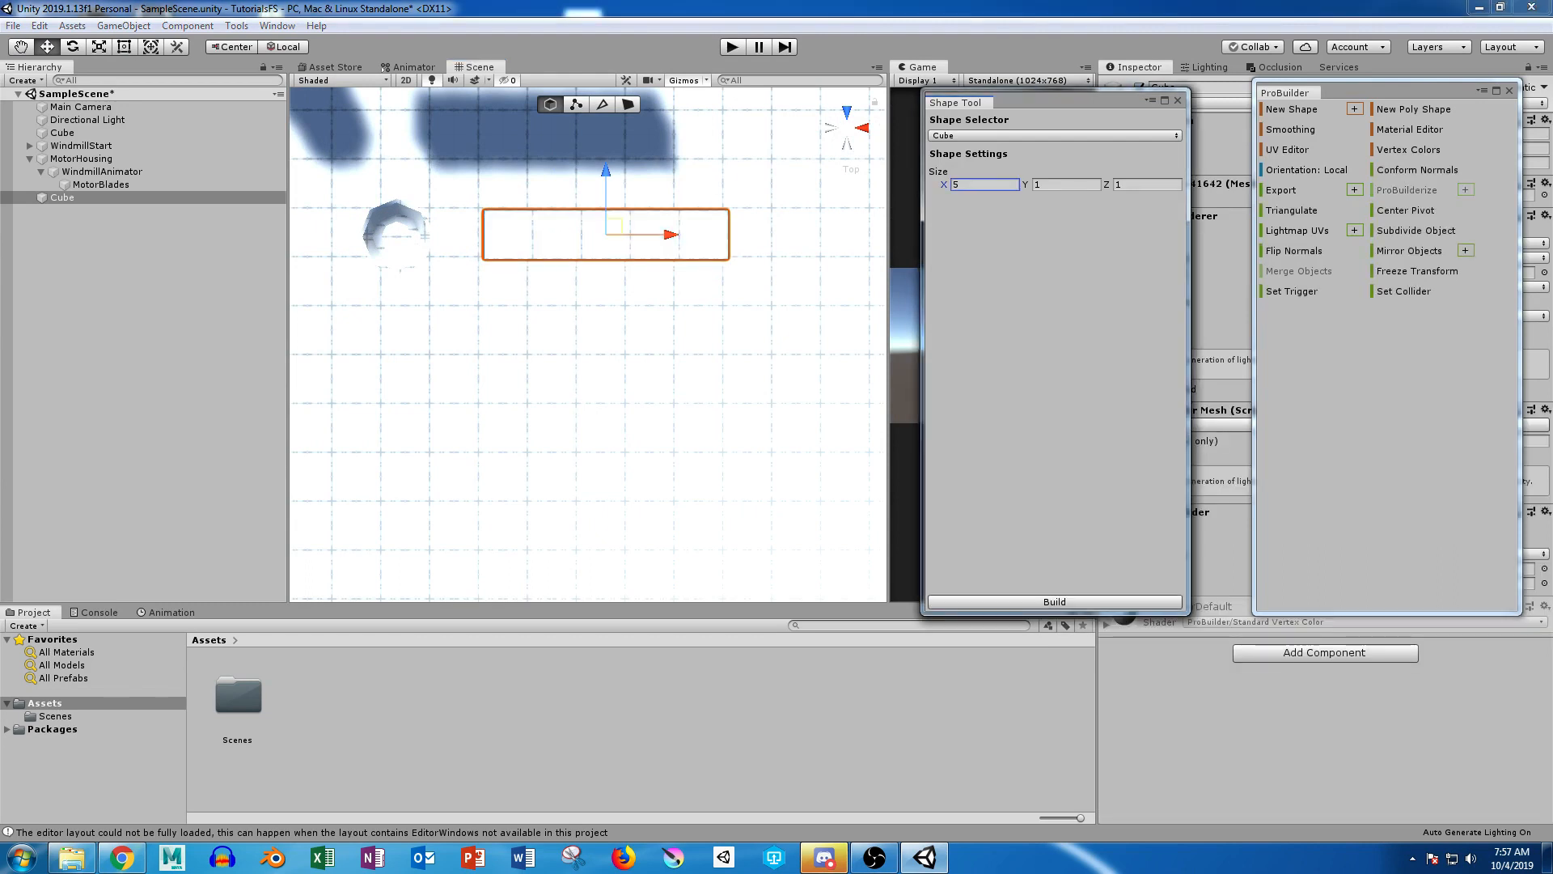
# Step: Extrude the end face of the long cube farthest from the motor twice along its face normal, with a distance of 5 each
pyautogui.click(628, 105)
pyautogui.click(606, 234)
pyautogui.click(728, 234)
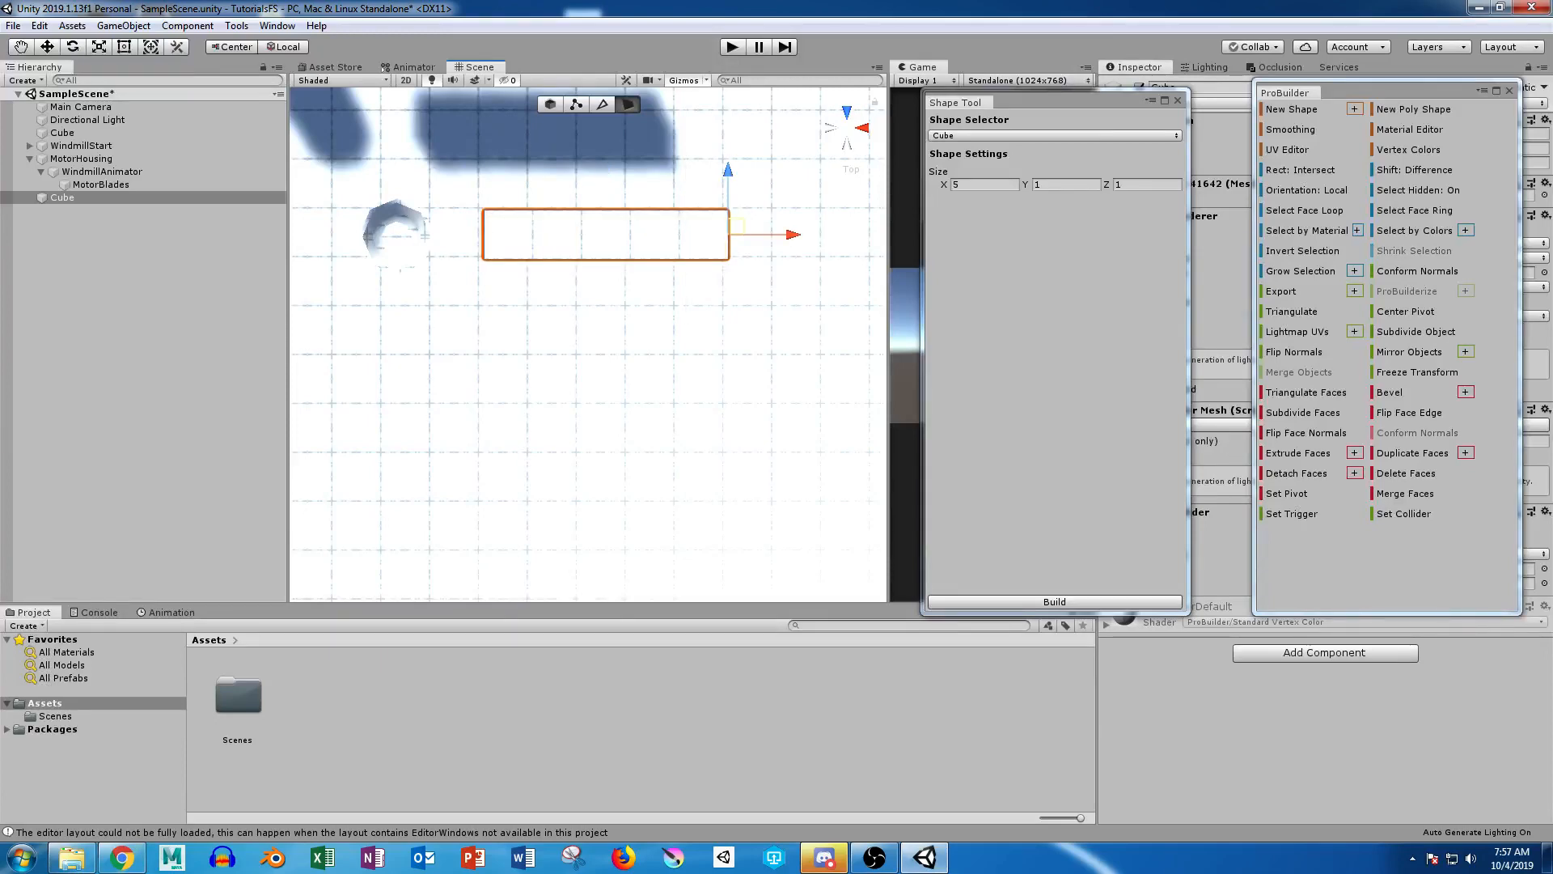
pyautogui.click(847, 128)
pyautogui.keyDown('alt'); pyautogui.moveTo(688, 420); pyautogui.dragTo(493, 219); pyautogui.keyUp('alt')
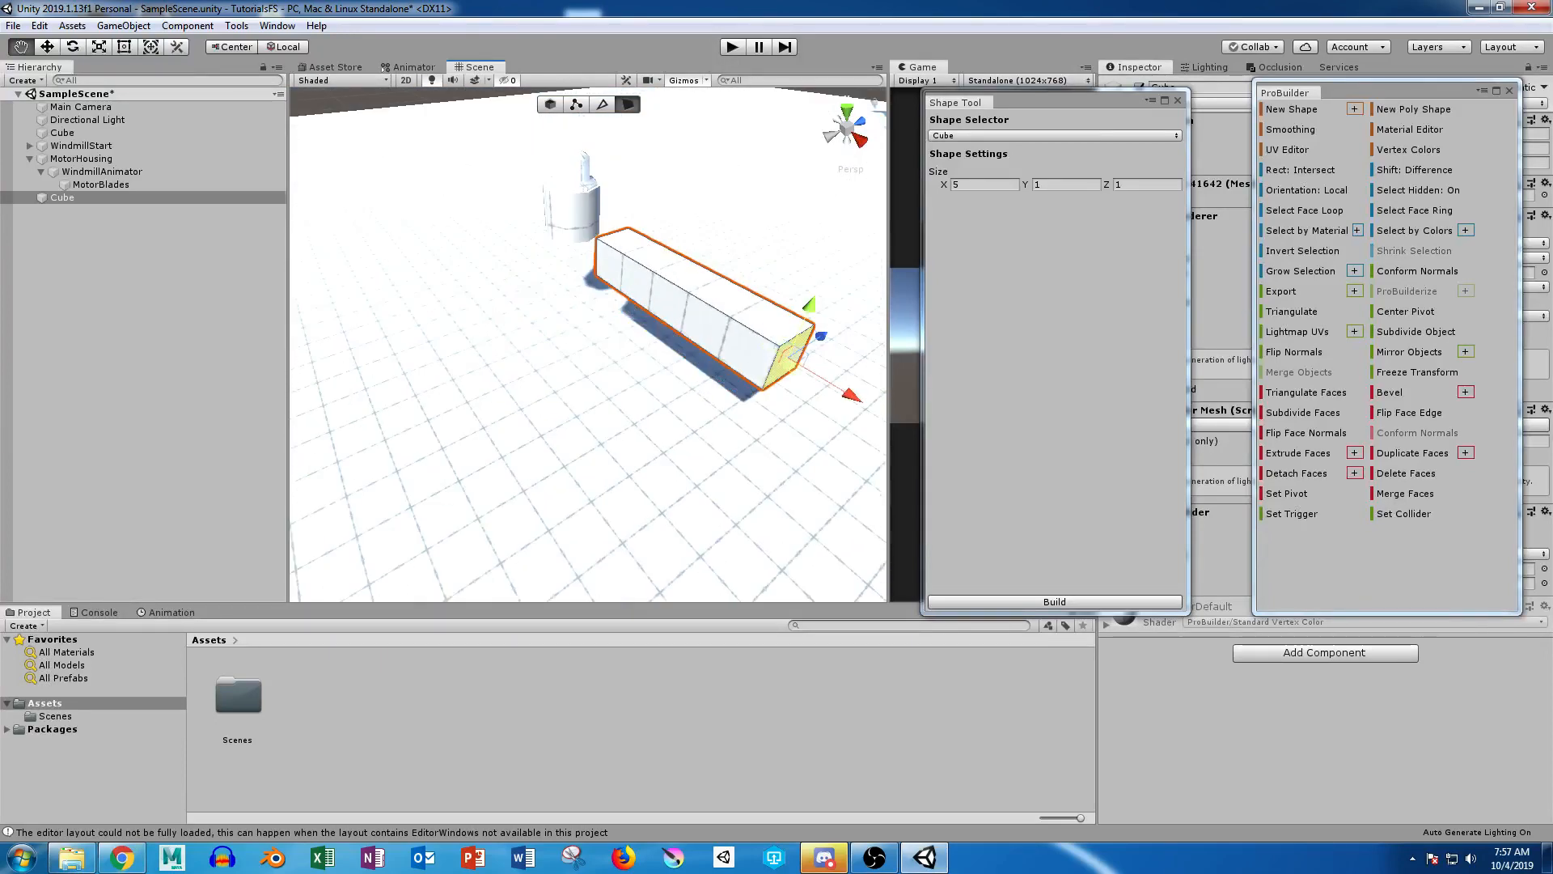
pyautogui.scroll(-3, 588, 344)
pyautogui.moveTo(588, 344); pyautogui.dragTo(469, 239, button='middle')
pyautogui.keyDown('alt'); pyautogui.moveTo(518, 275); pyautogui.dragTo(611, 246); pyautogui.keyUp('alt')
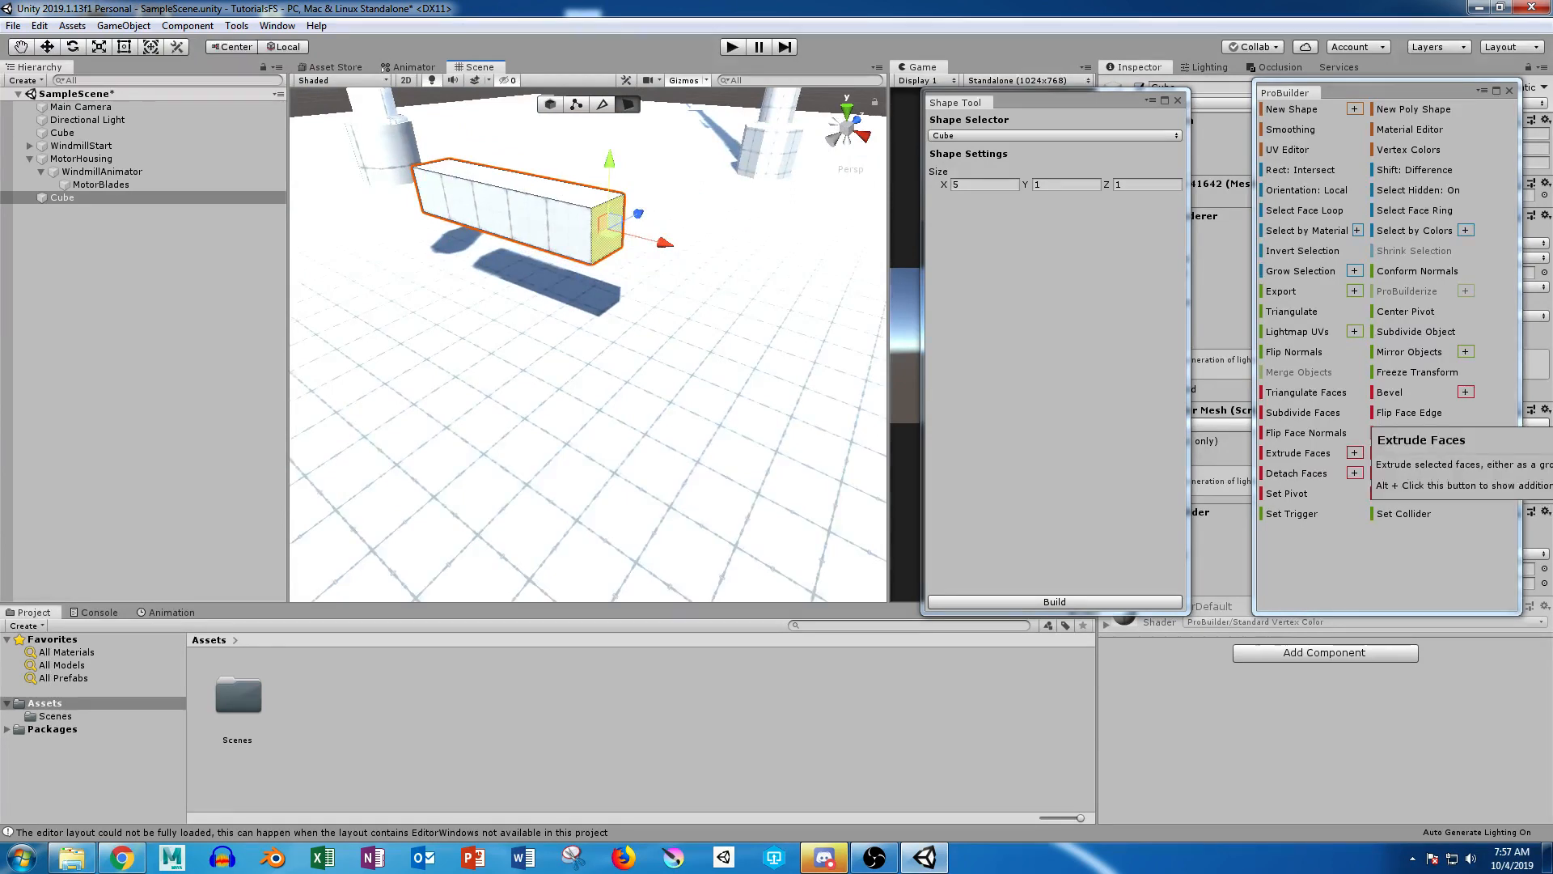
pyautogui.click(1354, 452)
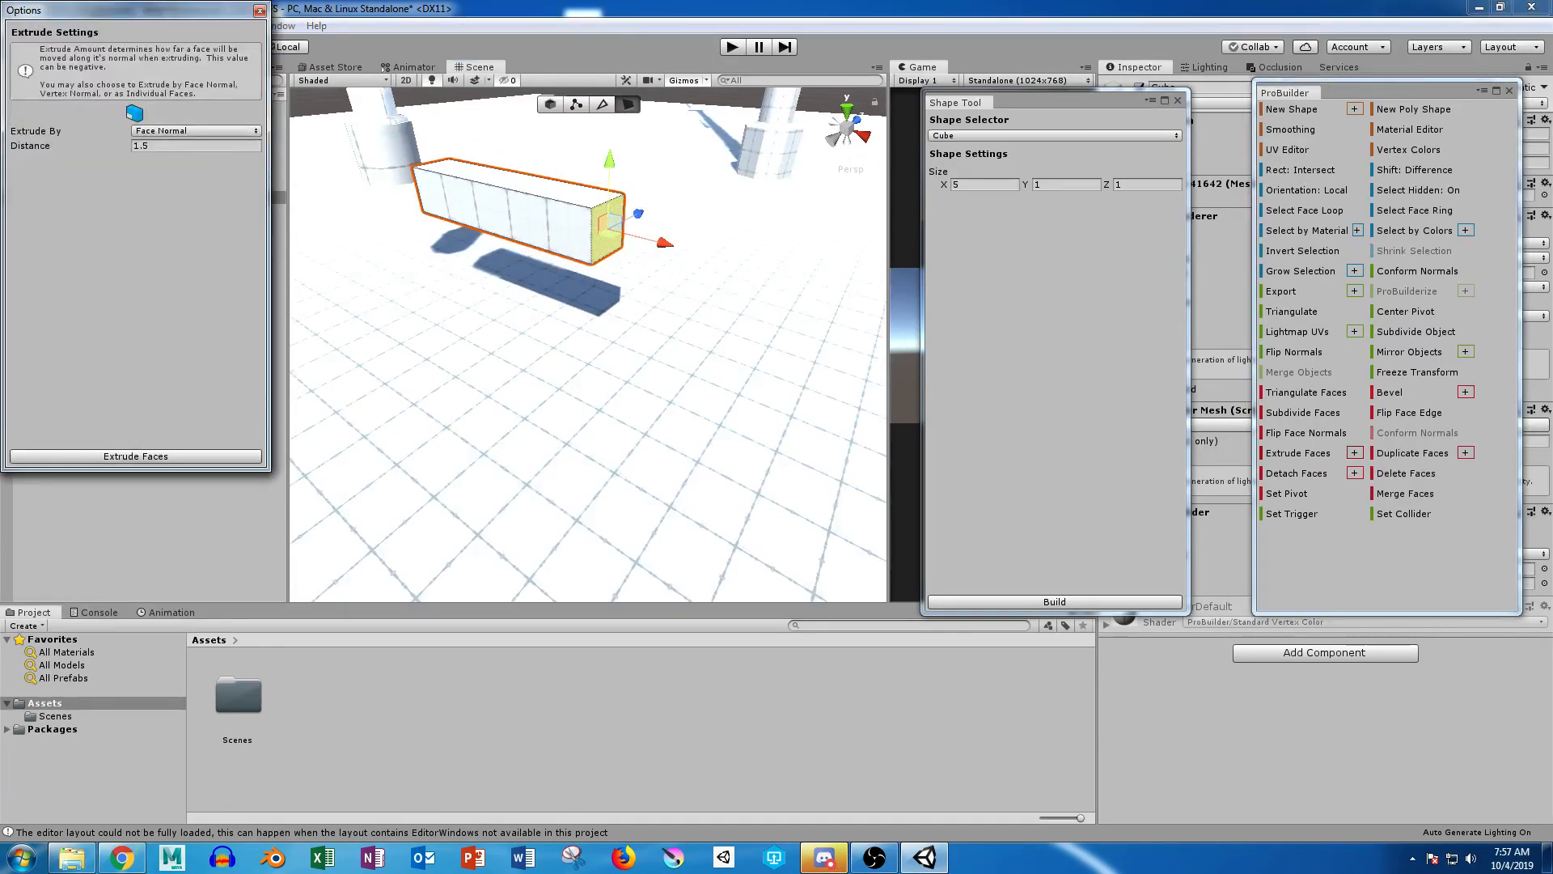
pyautogui.click(193, 146)
pyautogui.click(135, 457)
pyautogui.click(136, 457)
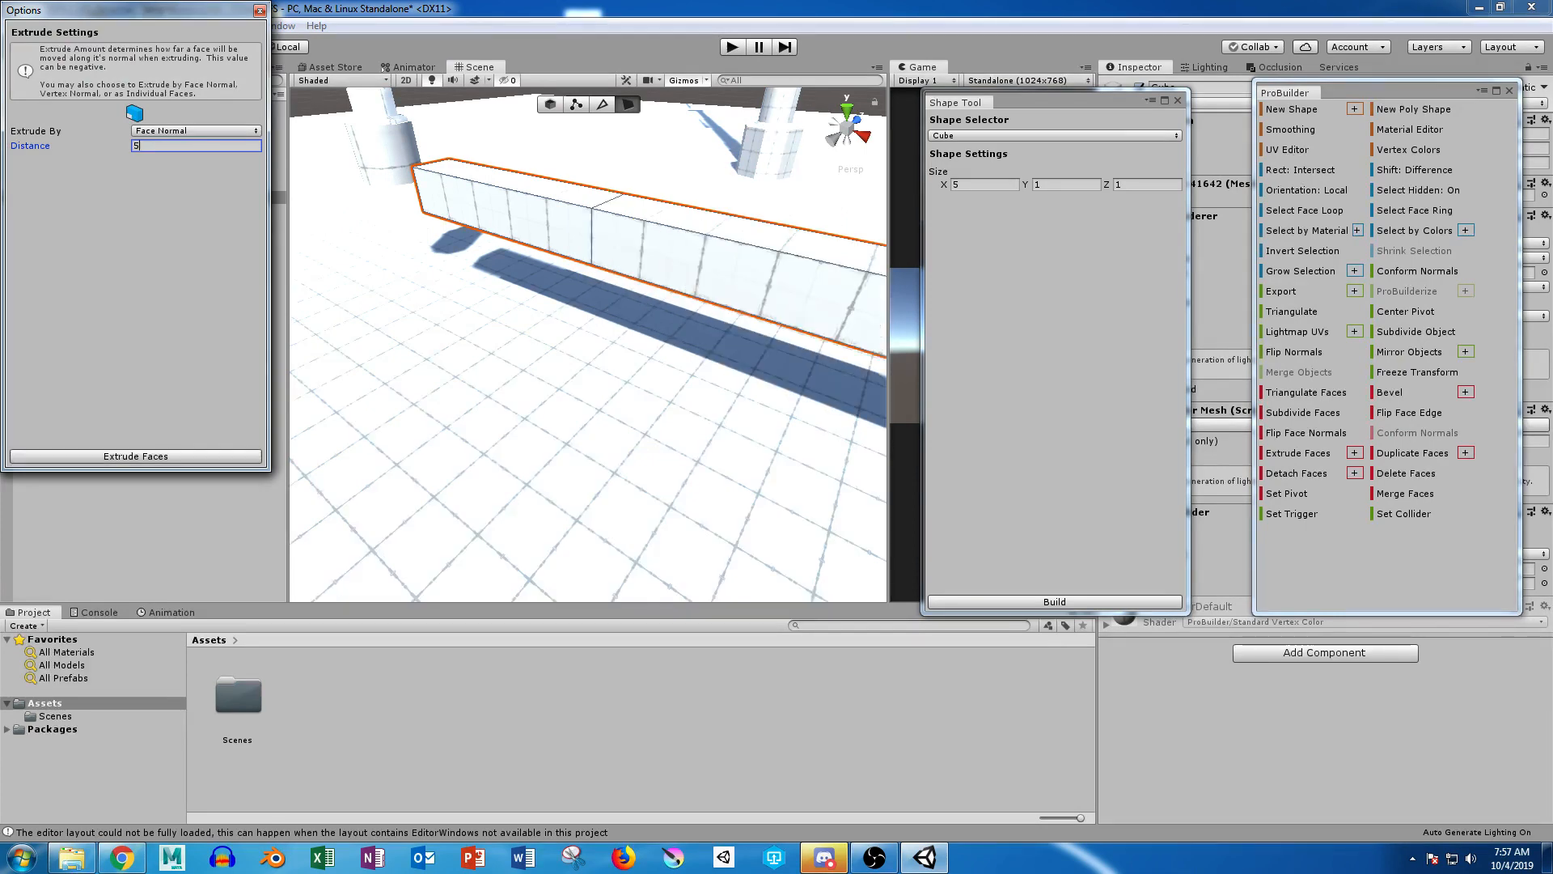
pyautogui.scroll(-6, 588, 345)
pyautogui.keyDown('alt'); pyautogui.moveTo(588, 344); pyautogui.dragTo(692, 360); pyautogui.keyUp('alt')
pyautogui.click(259, 11)
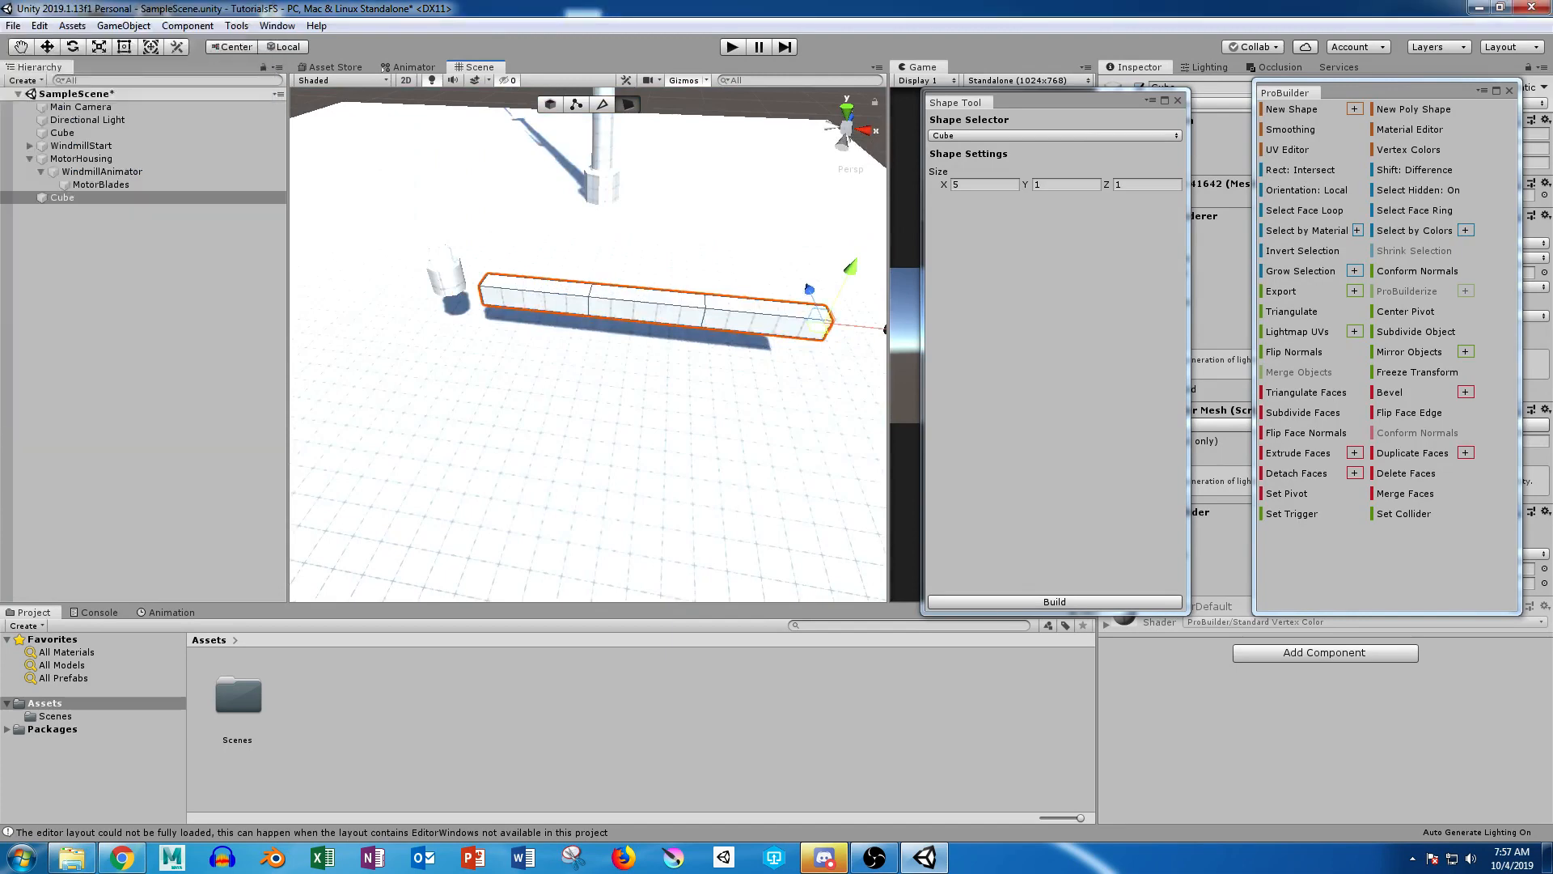
# Step: Select all vertices of the long cube and scale them down along the vertical axis to flatten it into a thin blade
pyautogui.keyDown('alt'); pyautogui.moveTo(588, 344); pyautogui.dragTo(578, 312); pyautogui.keyUp('alt')
pyautogui.moveTo(578, 311); pyautogui.dragTo(441, 394, button='middle')
pyautogui.scroll(3, 635, 393)
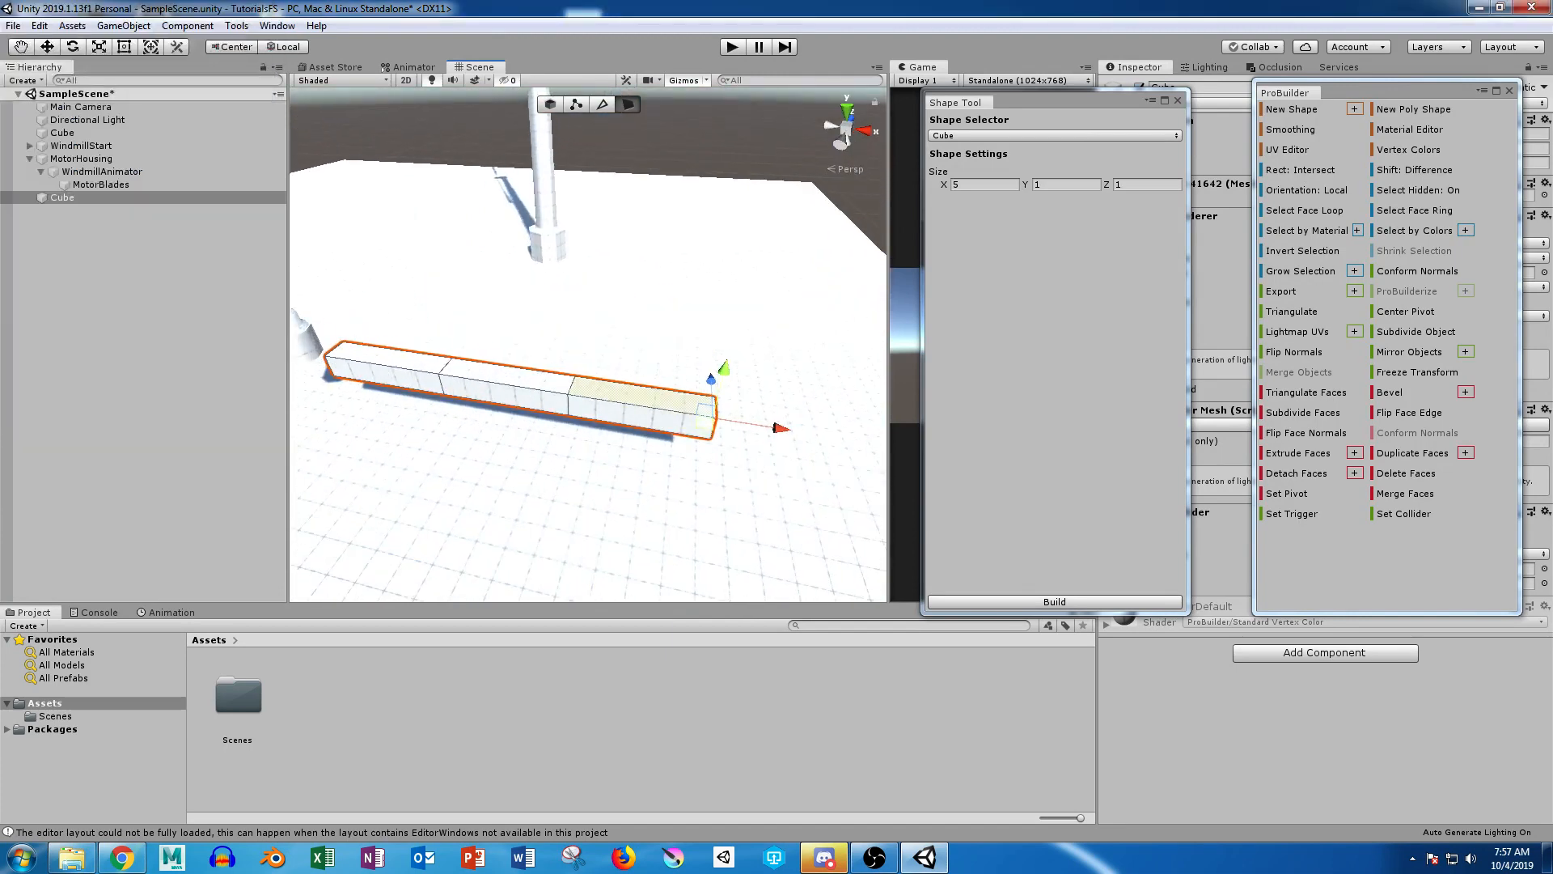
pyautogui.click(576, 105)
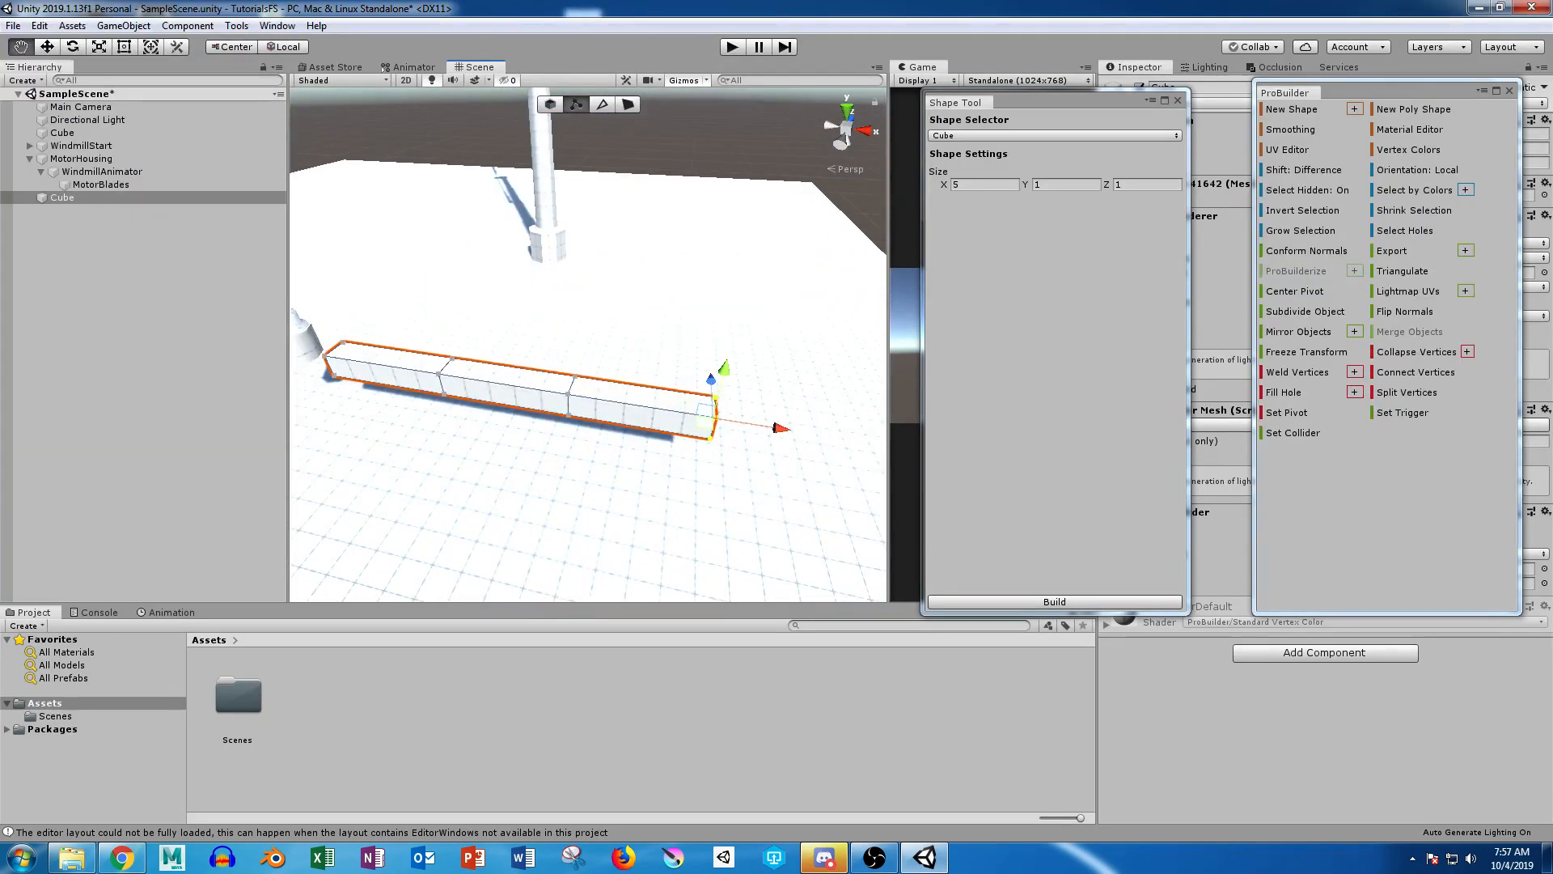
pyautogui.keyDown('alt'); pyautogui.moveTo(688, 275); pyautogui.dragTo(327, 291); pyautogui.keyUp('alt')
pyautogui.moveTo(401, 168); pyautogui.dragTo(533, 570)
pyautogui.keyDown('alt'); pyautogui.moveTo(518, 485); pyautogui.dragTo(804, 351); pyautogui.keyUp('alt')
pyautogui.press('r')
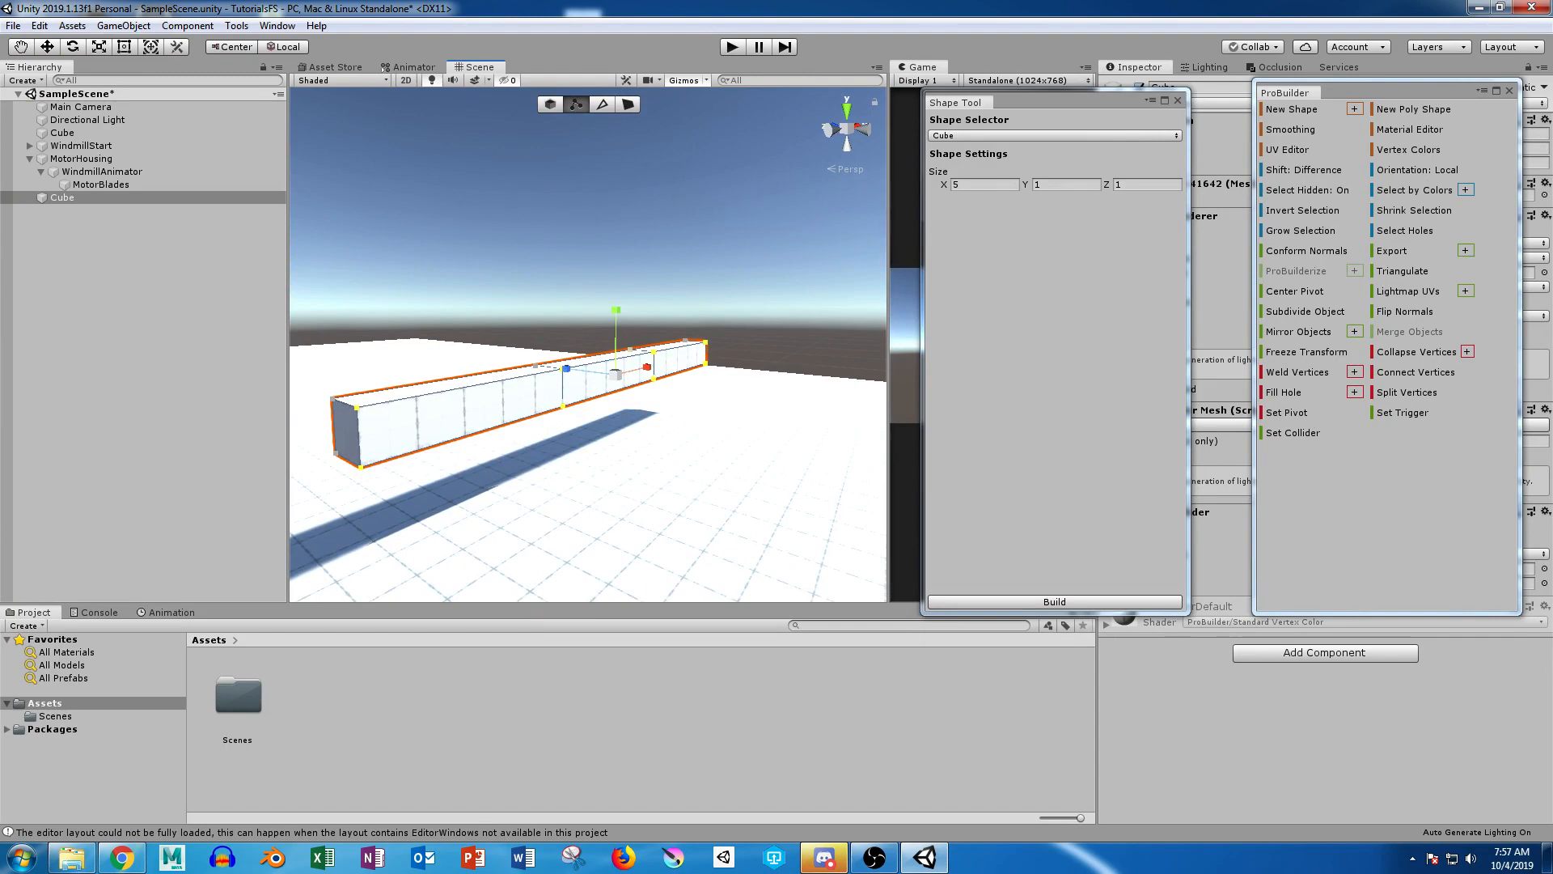
pyautogui.moveTo(617, 310); pyautogui.dragTo(486, 364)
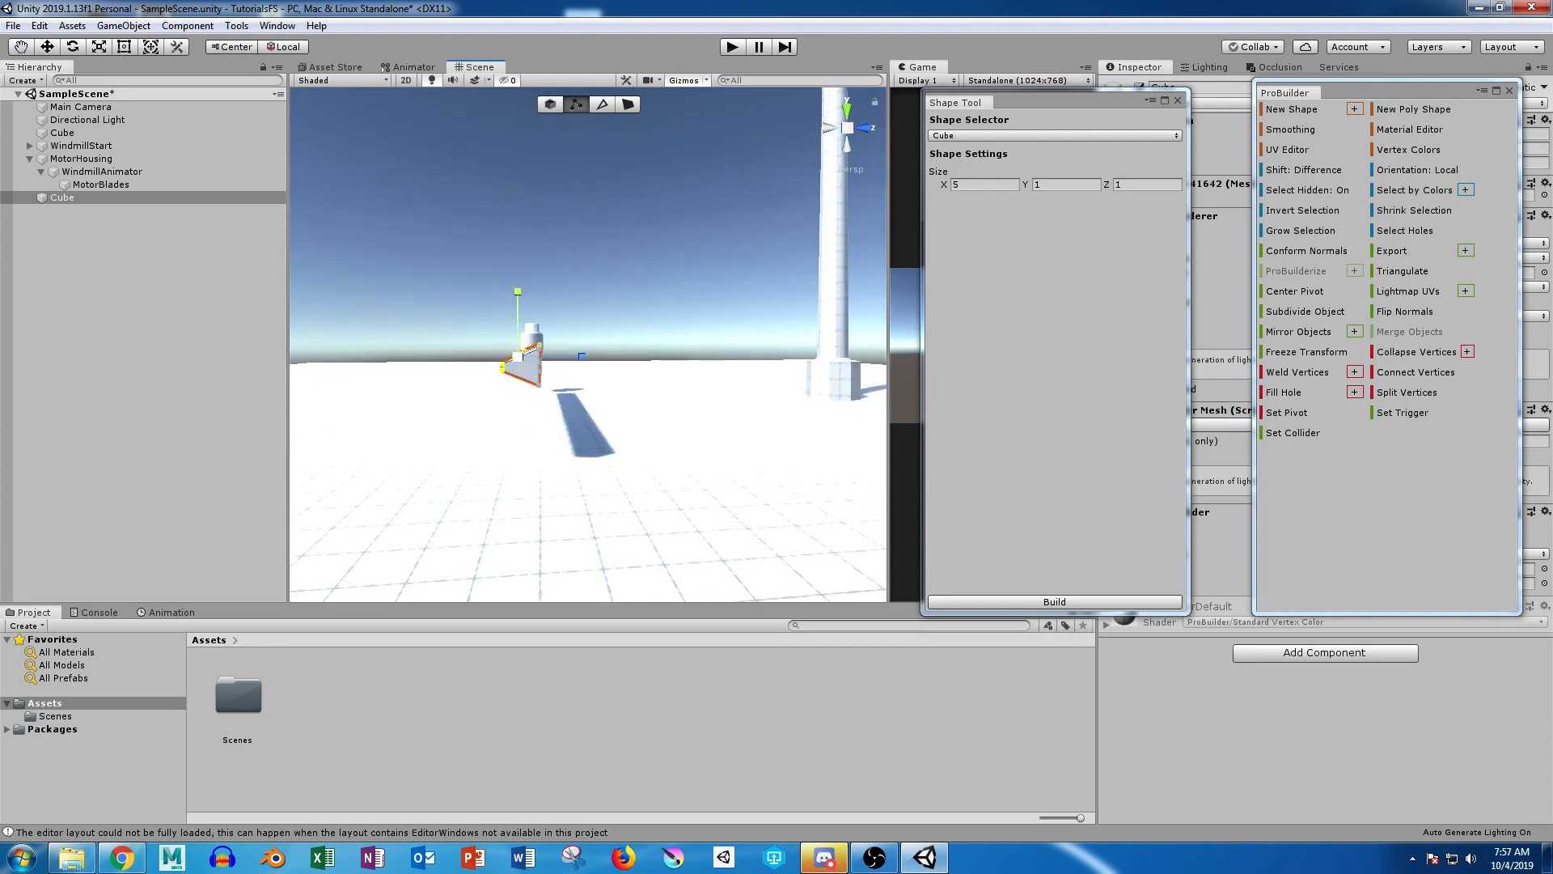
pyautogui.moveTo(577, 317); pyautogui.dragTo(530, 401)
pyautogui.keyDown('alt'); pyautogui.moveTo(529, 401); pyautogui.dragTo(1165, 394); pyautogui.keyUp('alt')
pyautogui.moveTo(608, 296); pyautogui.dragTo(607, 341)
# Step: Select the blade's vertices from the first joint outward and rotate them slightly about the blade's long axis to start a twist
pyautogui.keyDown('alt'); pyautogui.moveTo(611, 343); pyautogui.dragTo(320, 396); pyautogui.keyUp('alt')
pyautogui.moveTo(850, 312); pyautogui.dragTo(400, 446)
pyautogui.moveTo(849, 446); pyautogui.dragTo(863, 470)
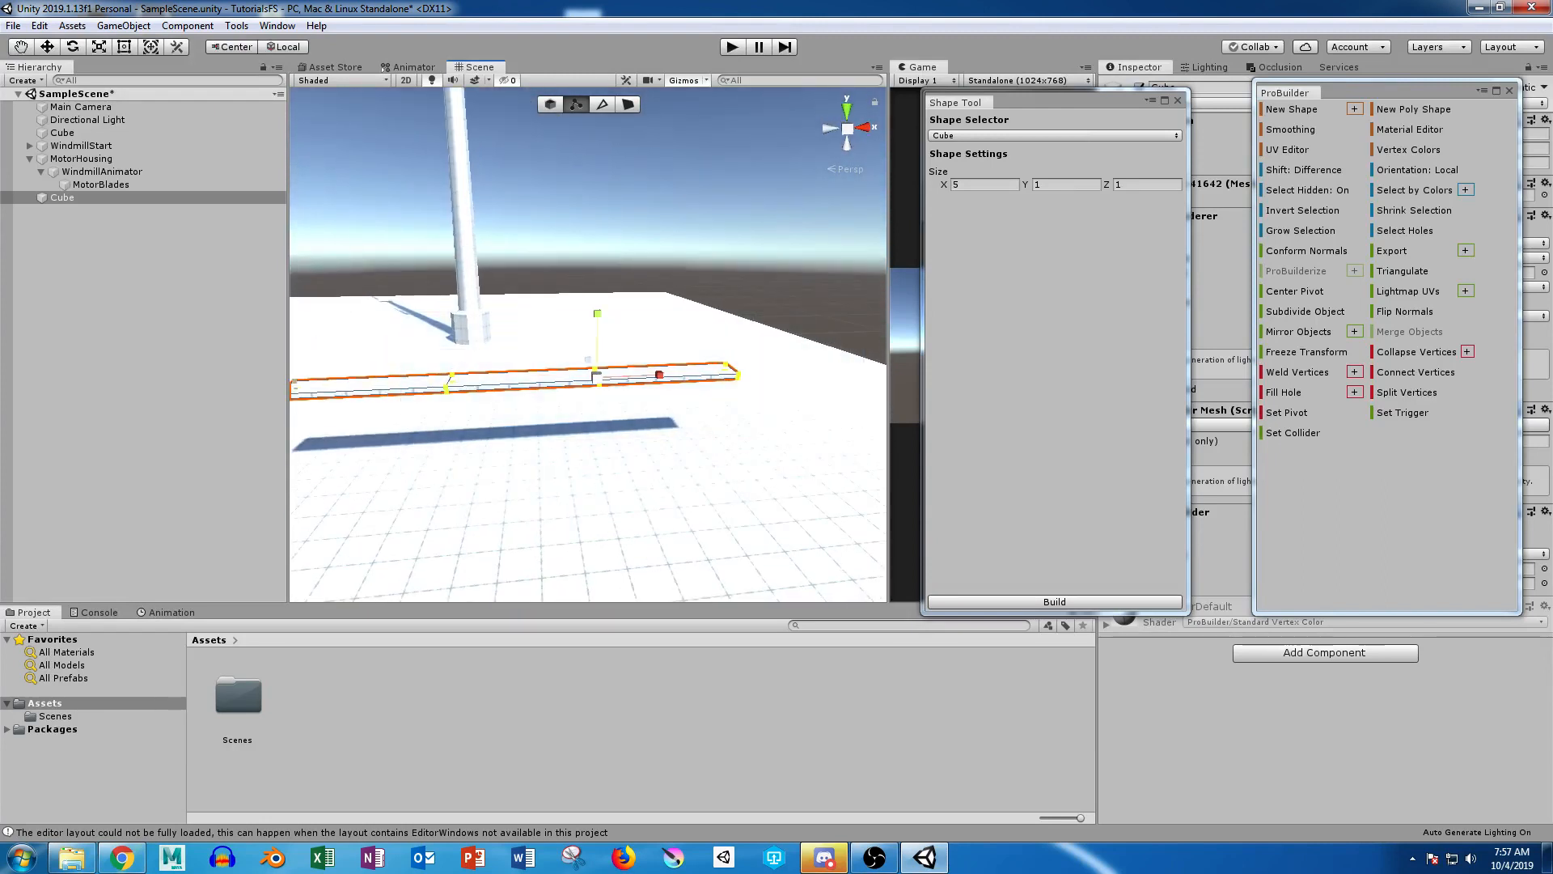
pyautogui.moveTo(728, 437); pyautogui.dragTo(838, 429, button='middle')
pyautogui.press('e')
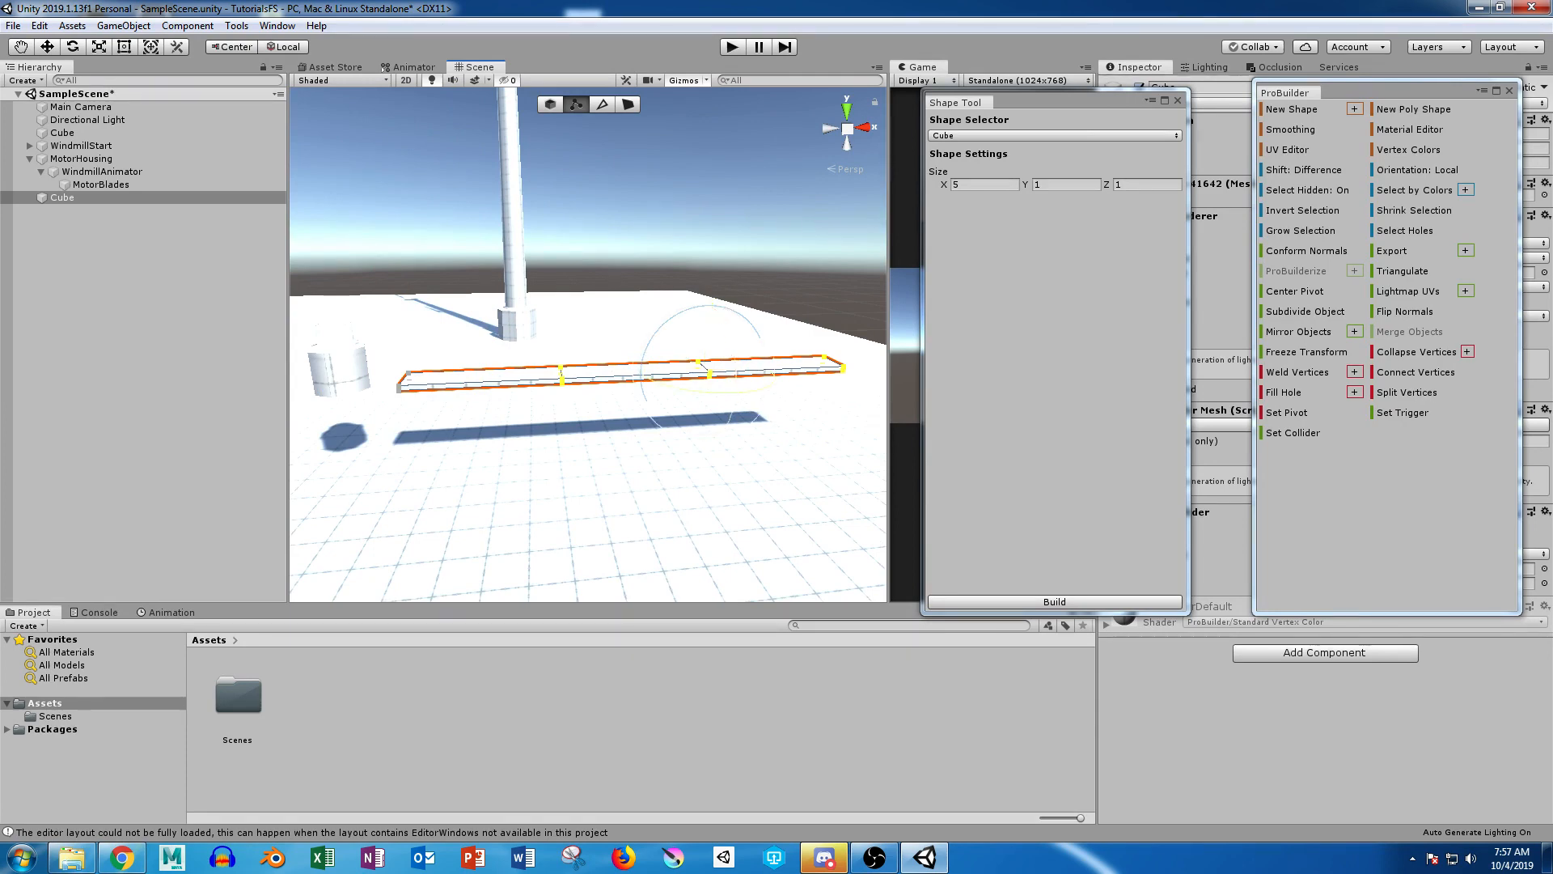
pyautogui.moveTo(723, 317); pyautogui.dragTo(727, 328)
# Step: Continue the blade's twist by slightly rotating the outer two vertex rings together, and the end ring alone
pyautogui.moveTo(629, 268); pyautogui.dragTo(891, 504)
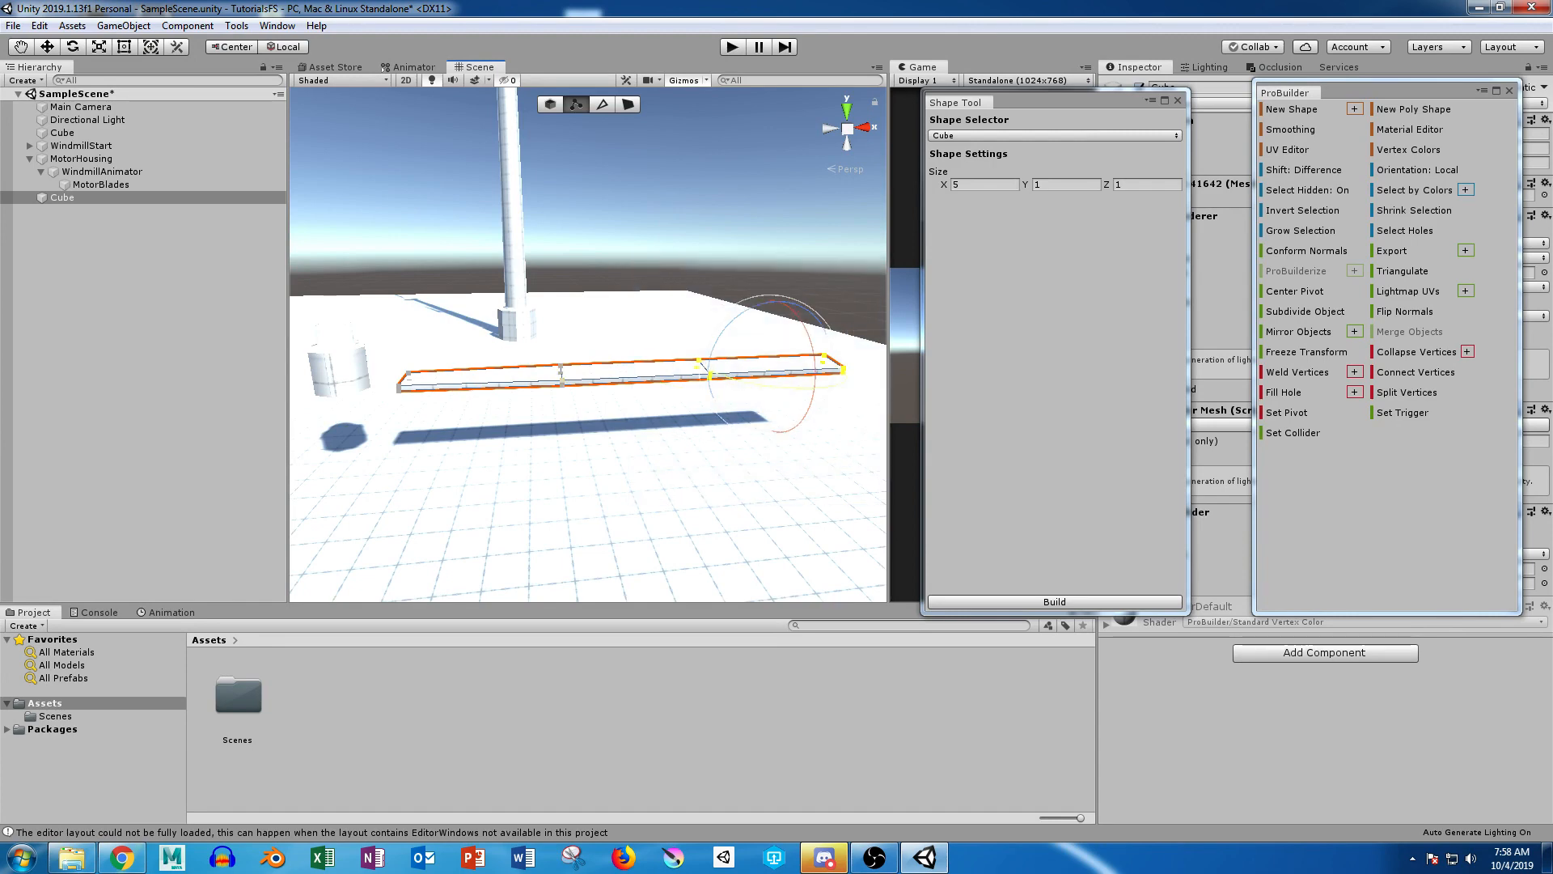
pyautogui.moveTo(795, 311); pyautogui.dragTo(800, 319)
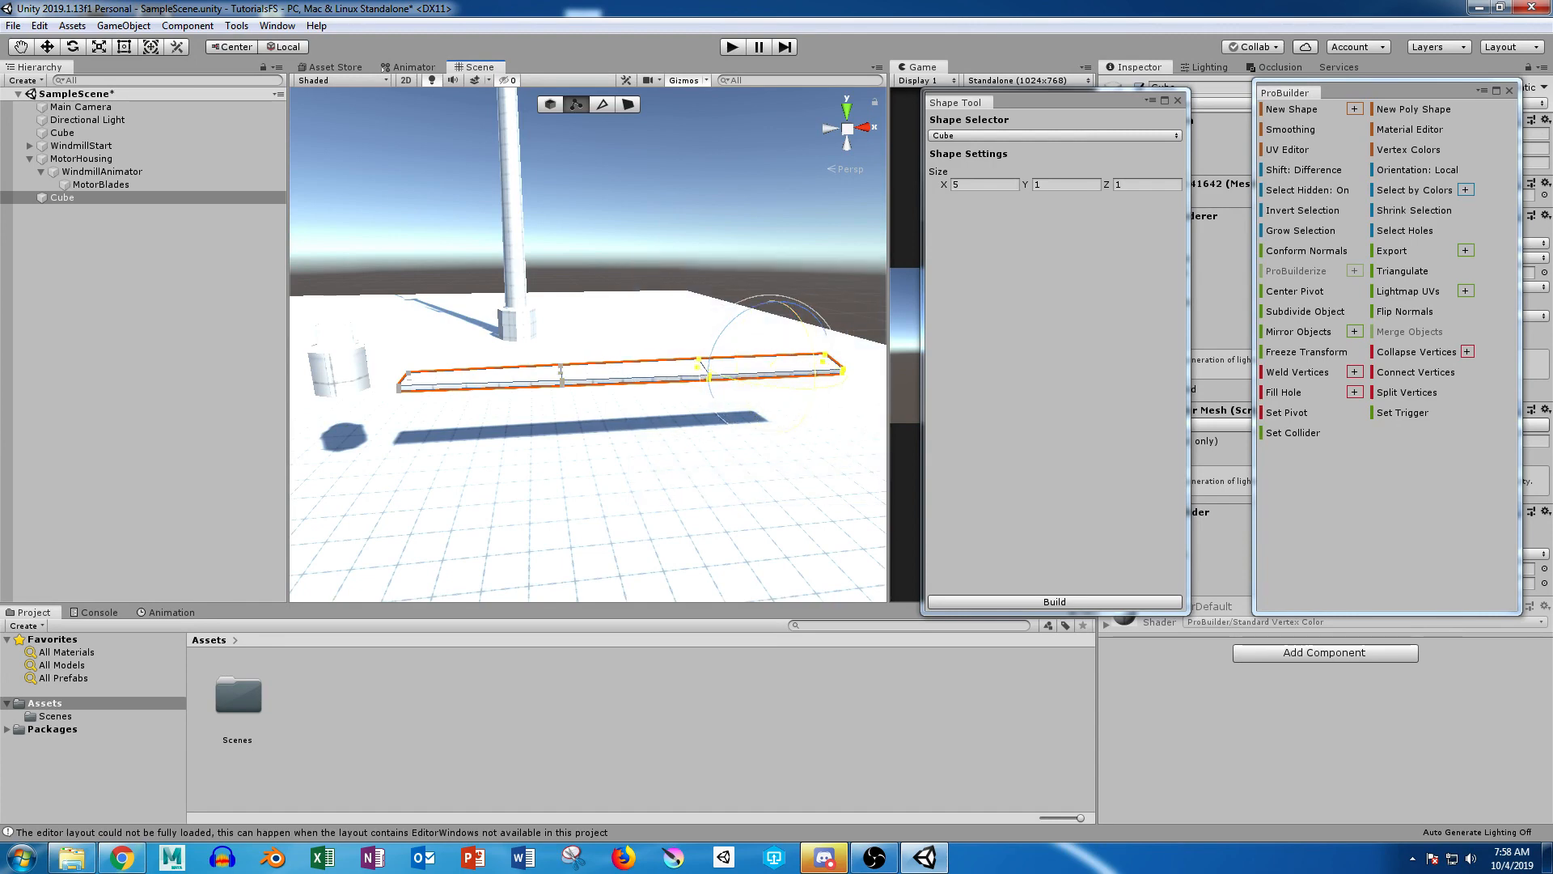
pyautogui.moveTo(789, 247); pyautogui.dragTo(888, 480)
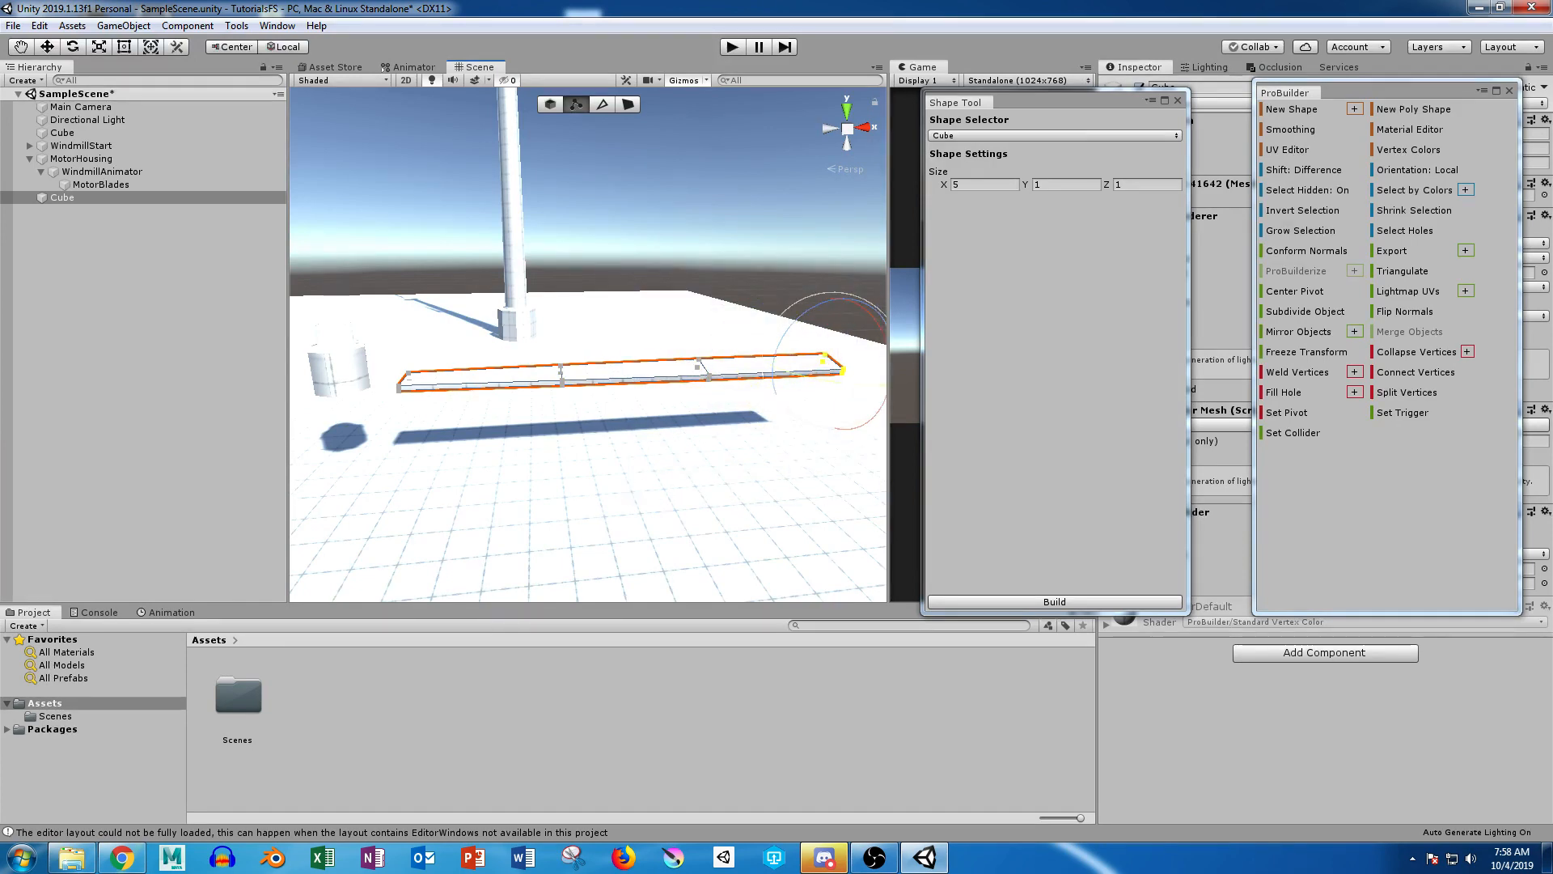
pyautogui.moveTo(848, 422); pyautogui.dragTo(645, 421, button='middle')
pyautogui.moveTo(648, 317); pyautogui.dragTo(653, 328)
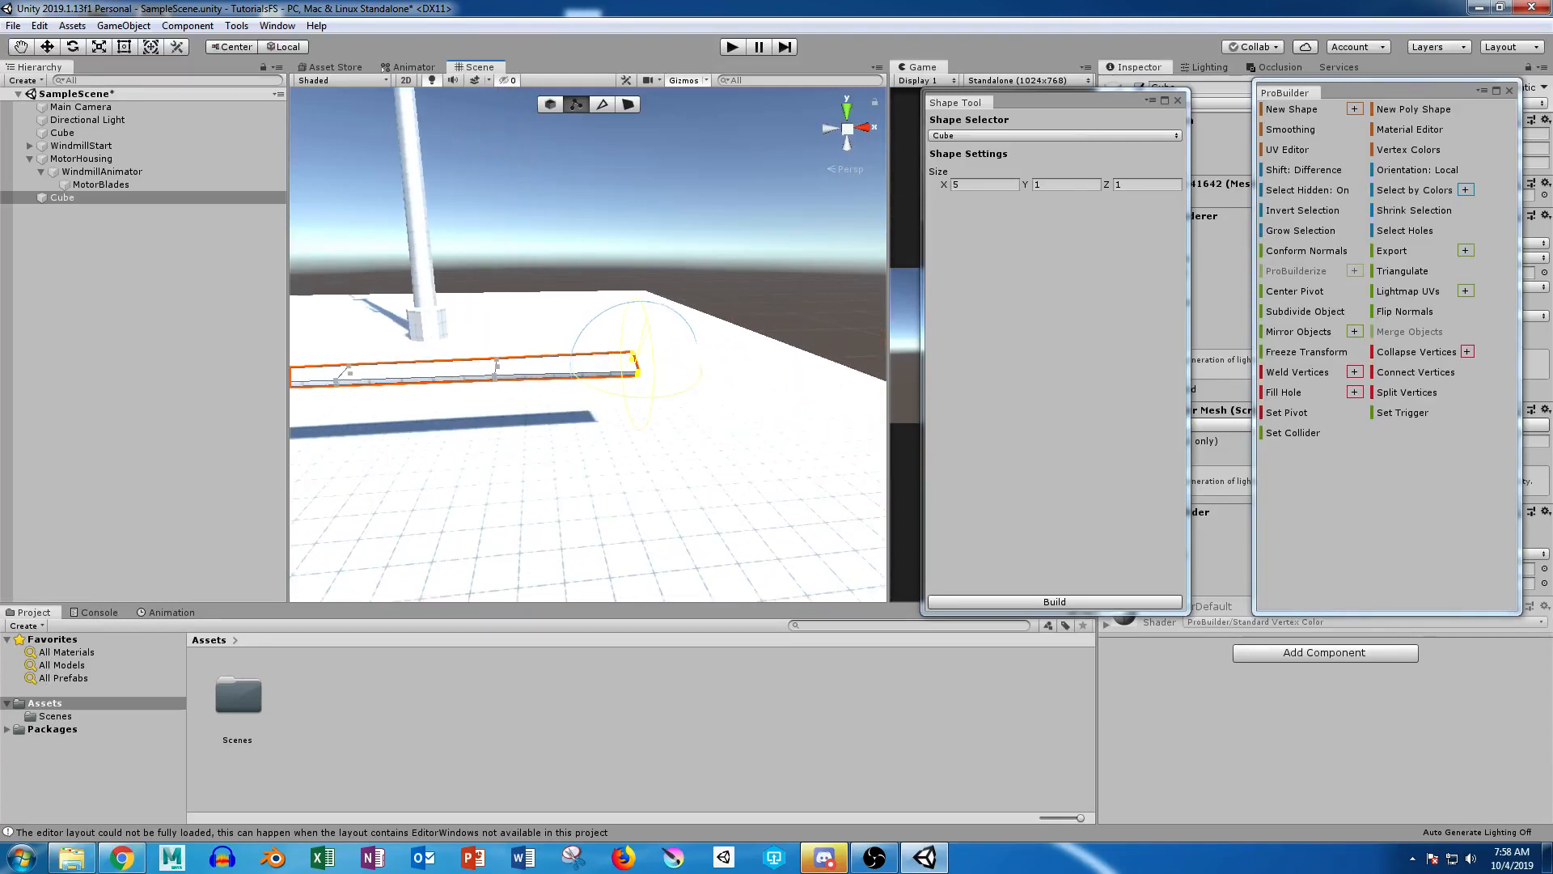
pyautogui.moveTo(653, 330); pyautogui.dragTo(874, 332, button='middle')
pyautogui.keyDown('alt'); pyautogui.moveTo(873, 332); pyautogui.dragTo(938, 348); pyautogui.keyUp('alt')
pyautogui.scroll(-6, 841, 417)
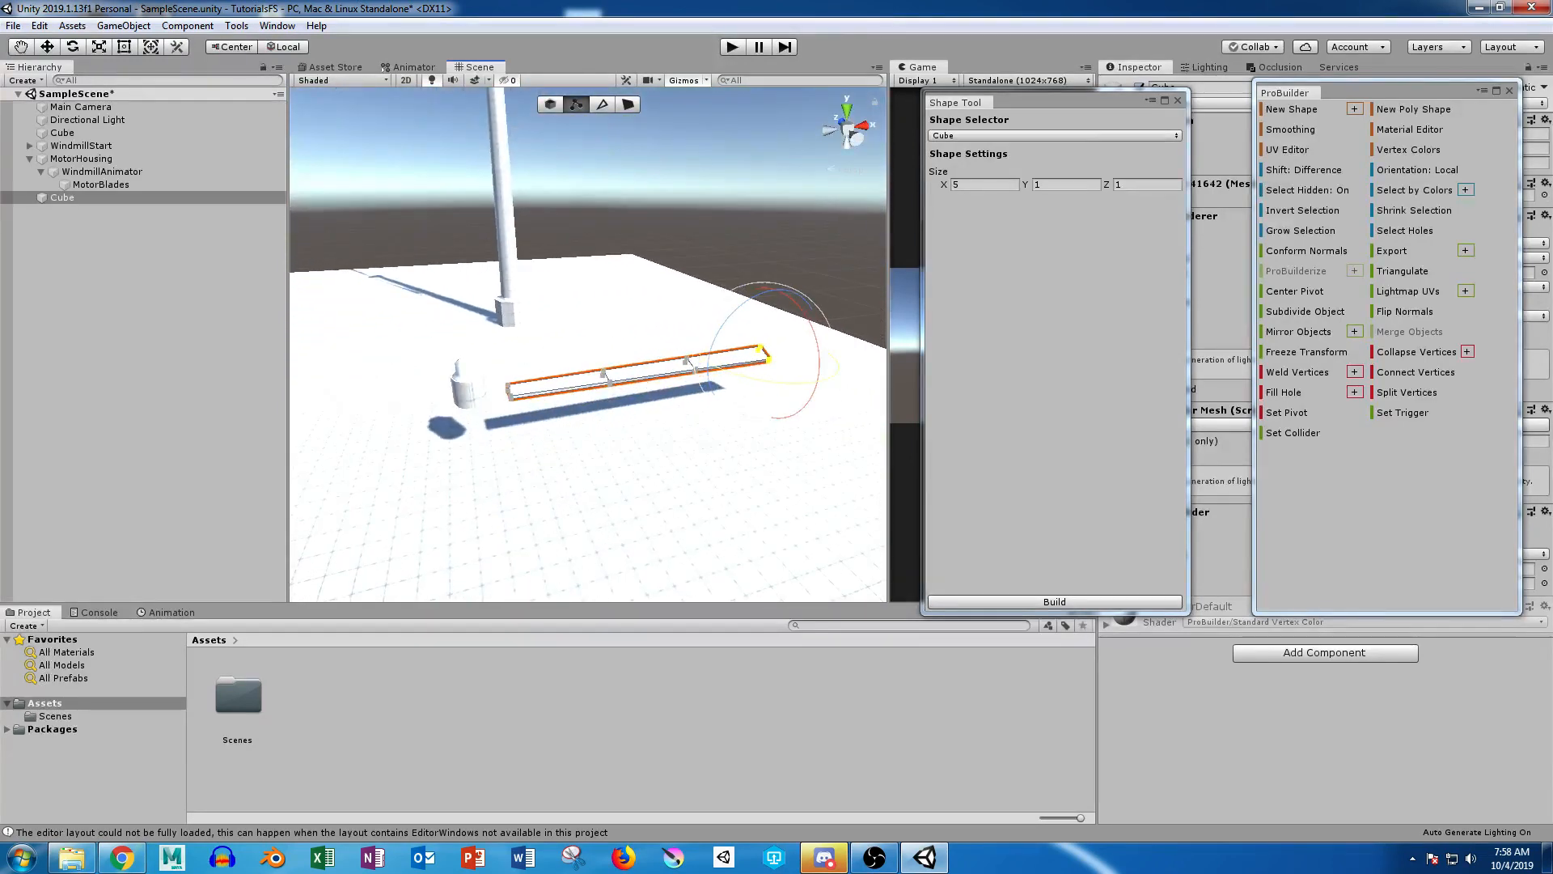
# Step: Return to object selection and center the pivots of MotorBlades and MotorHousing
pyautogui.press('g')
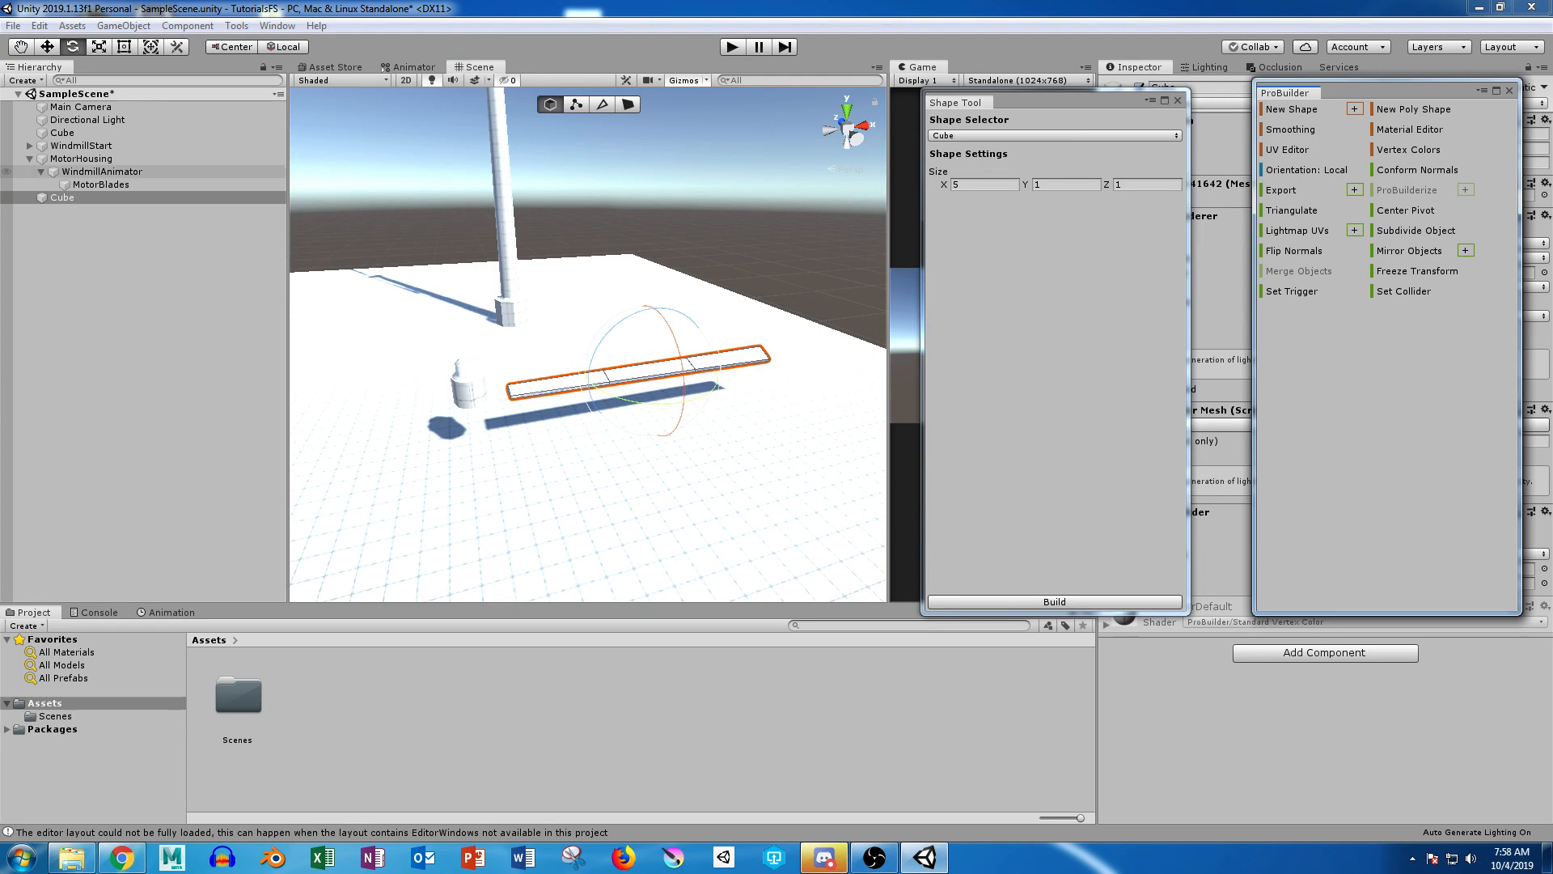
pyautogui.click(100, 185)
pyautogui.click(1406, 211)
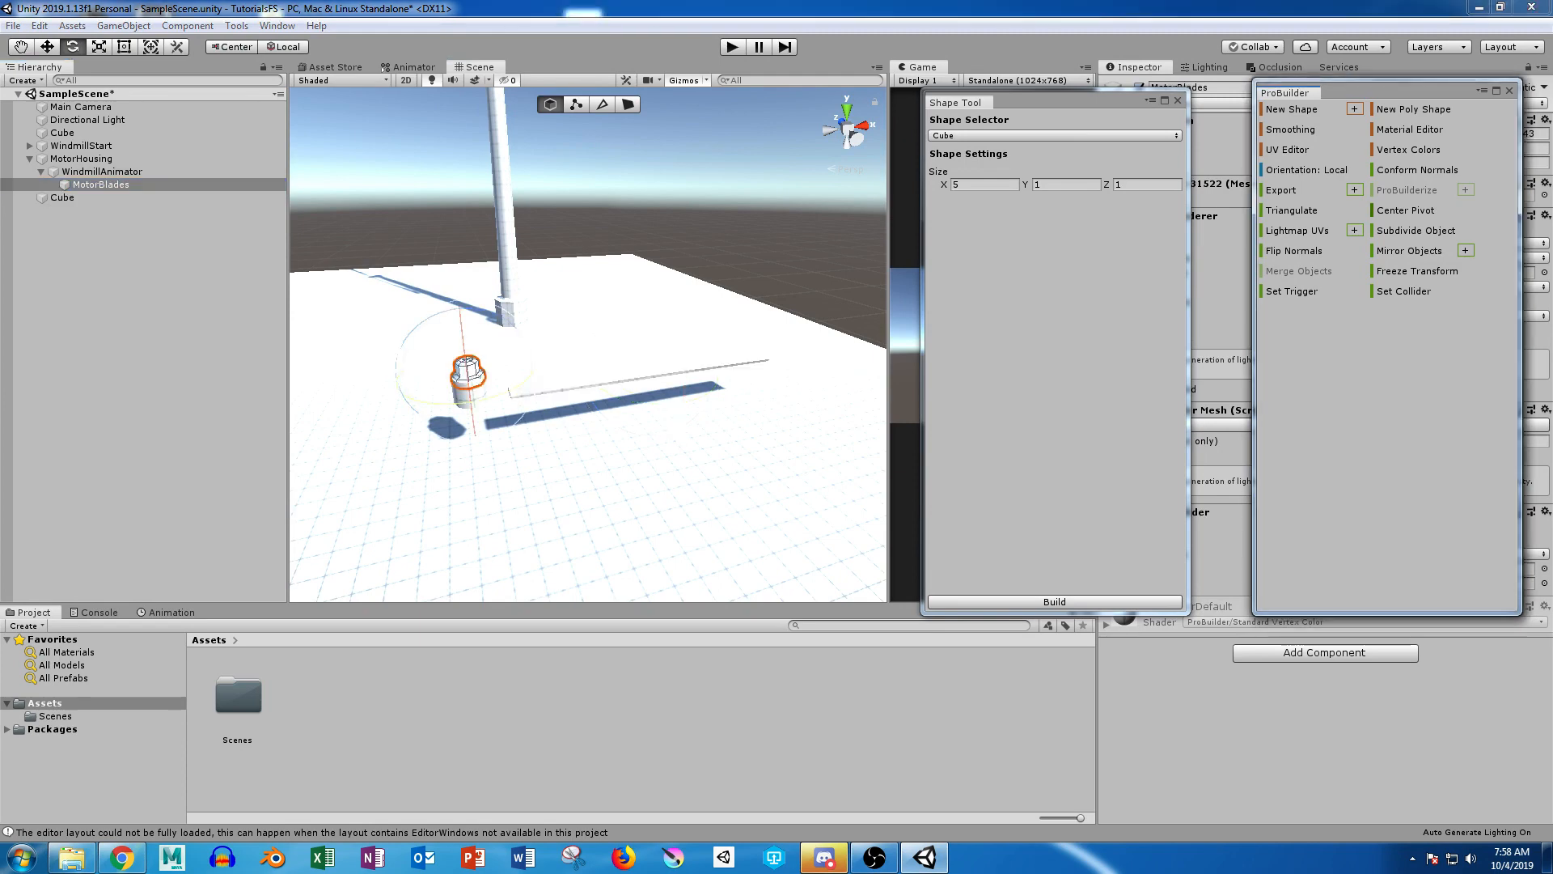
pyautogui.click(81, 159)
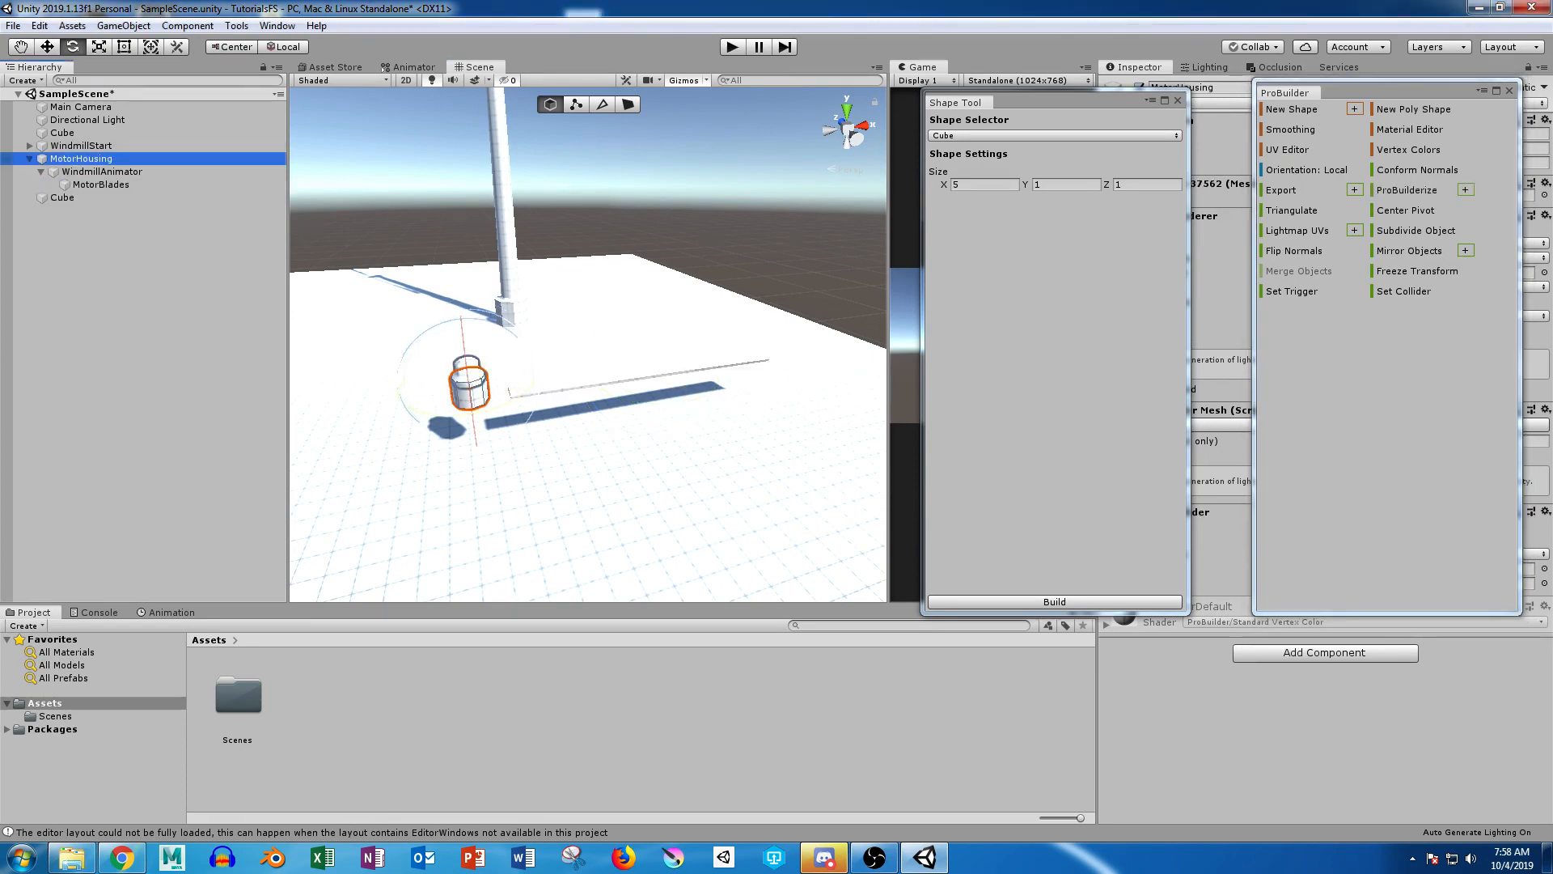
pyautogui.click(1406, 210)
# Step: Move the long blade cube horizontally in a top-down view so its inner end overlaps the motor hub
pyautogui.click(62, 198)
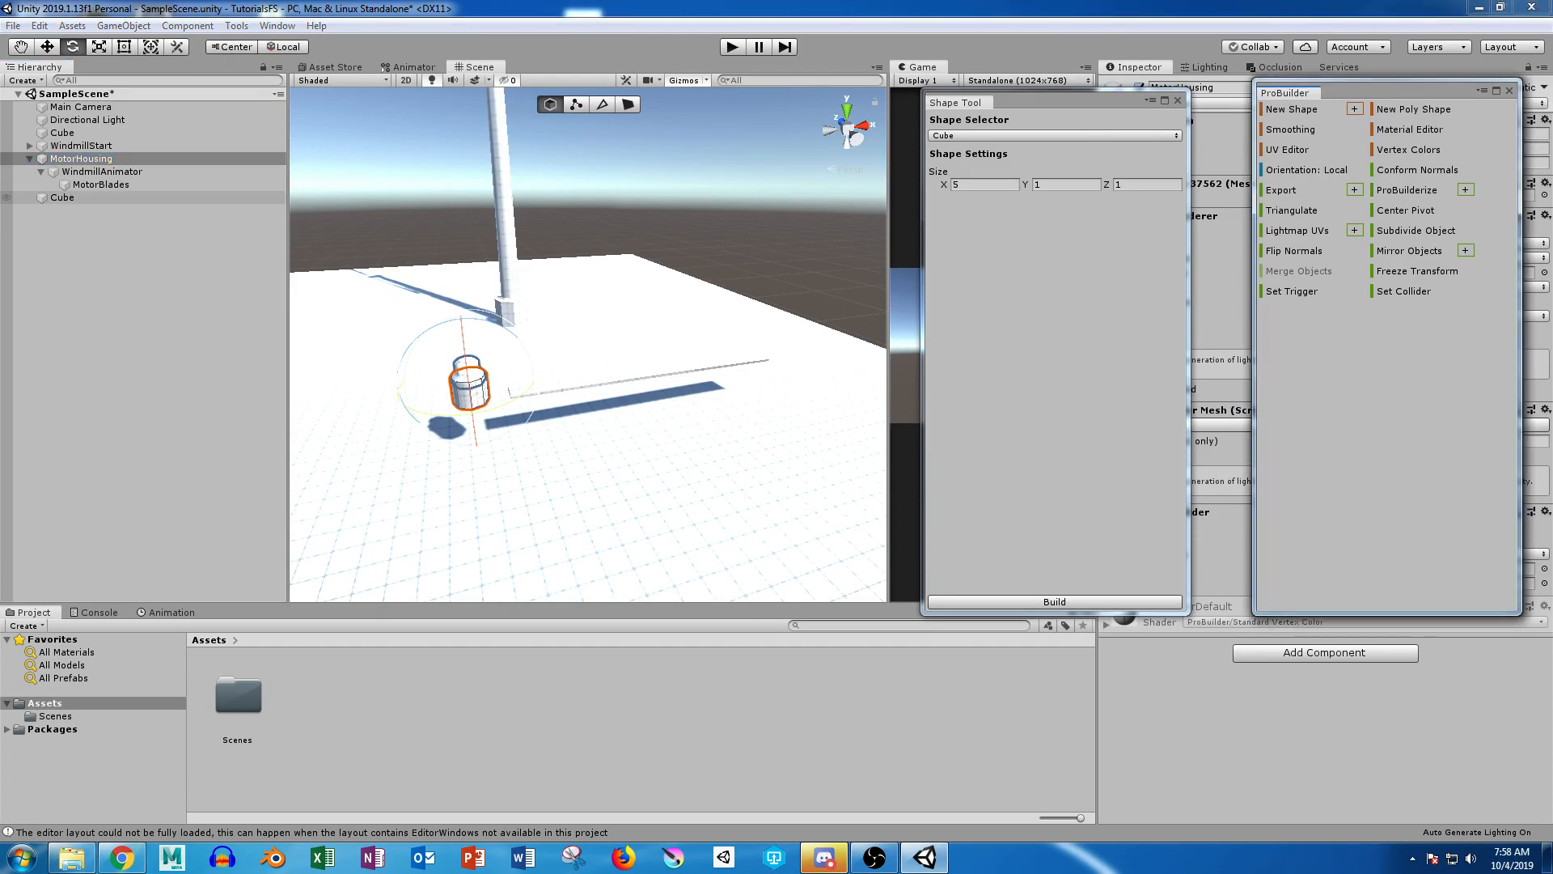
pyautogui.press('w')
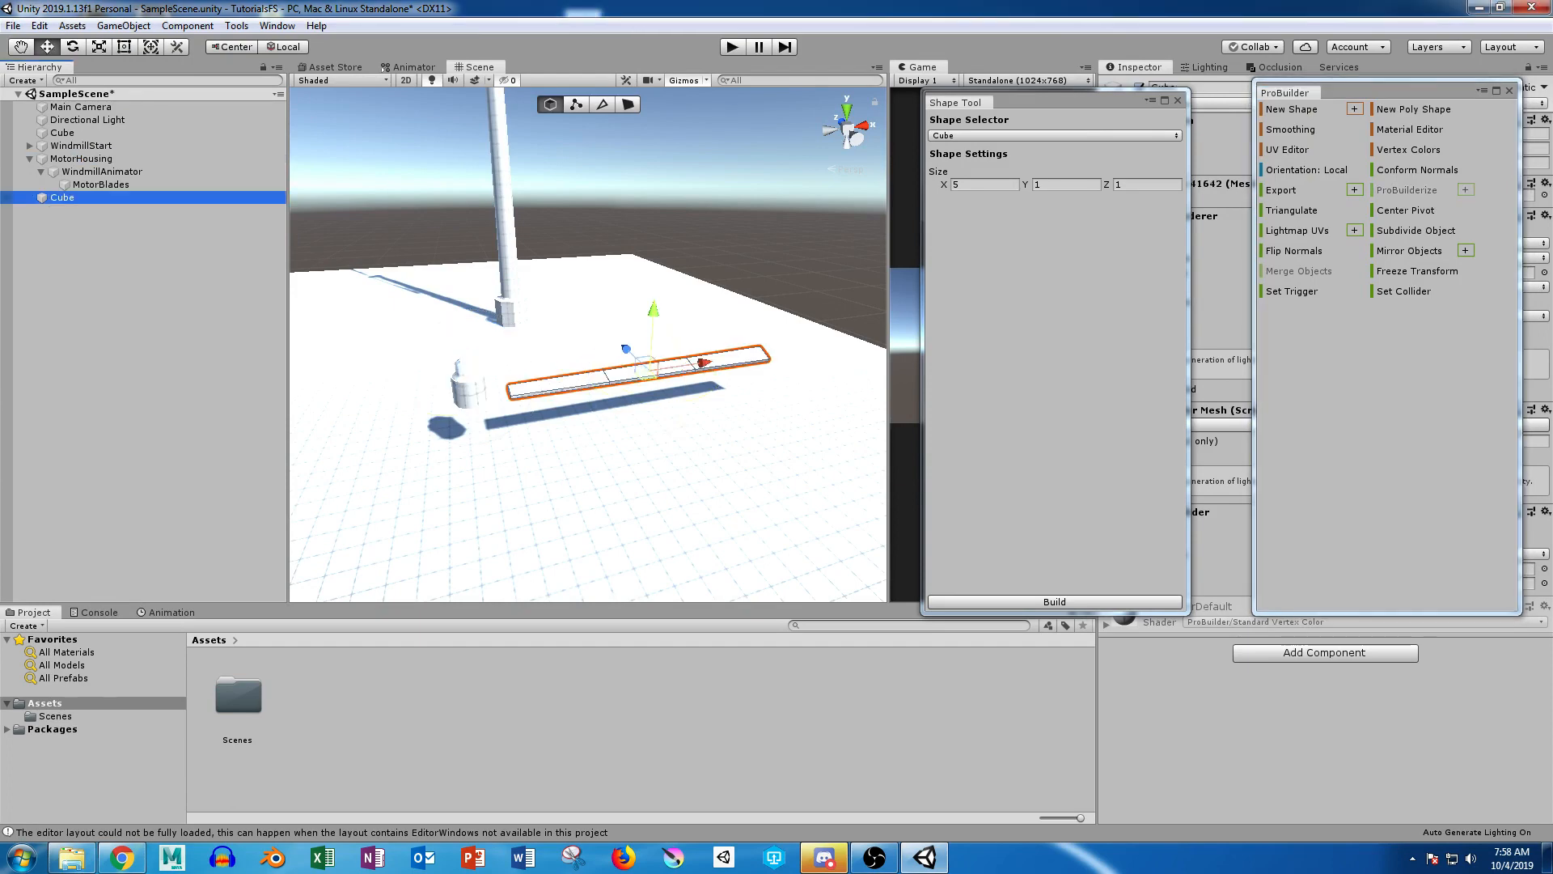
pyautogui.keyDown('alt'); pyautogui.moveTo(582, 284); pyautogui.dragTo(586, 319); pyautogui.keyUp('alt')
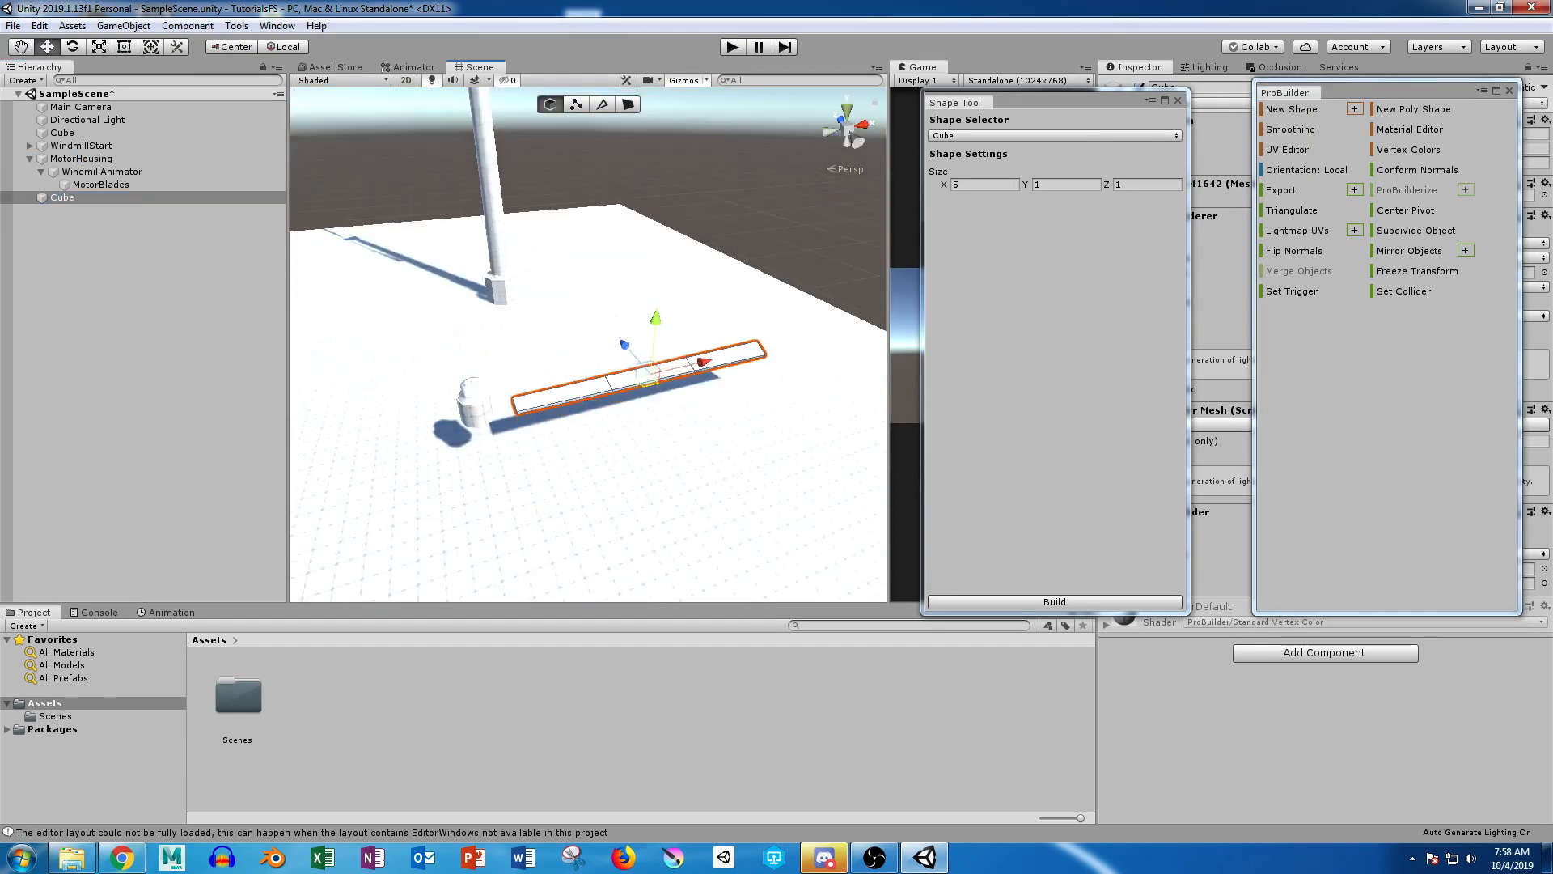
pyautogui.click(847, 110)
pyautogui.click(847, 129)
pyautogui.moveTo(627, 397); pyautogui.dragTo(729, 327, button='middle')
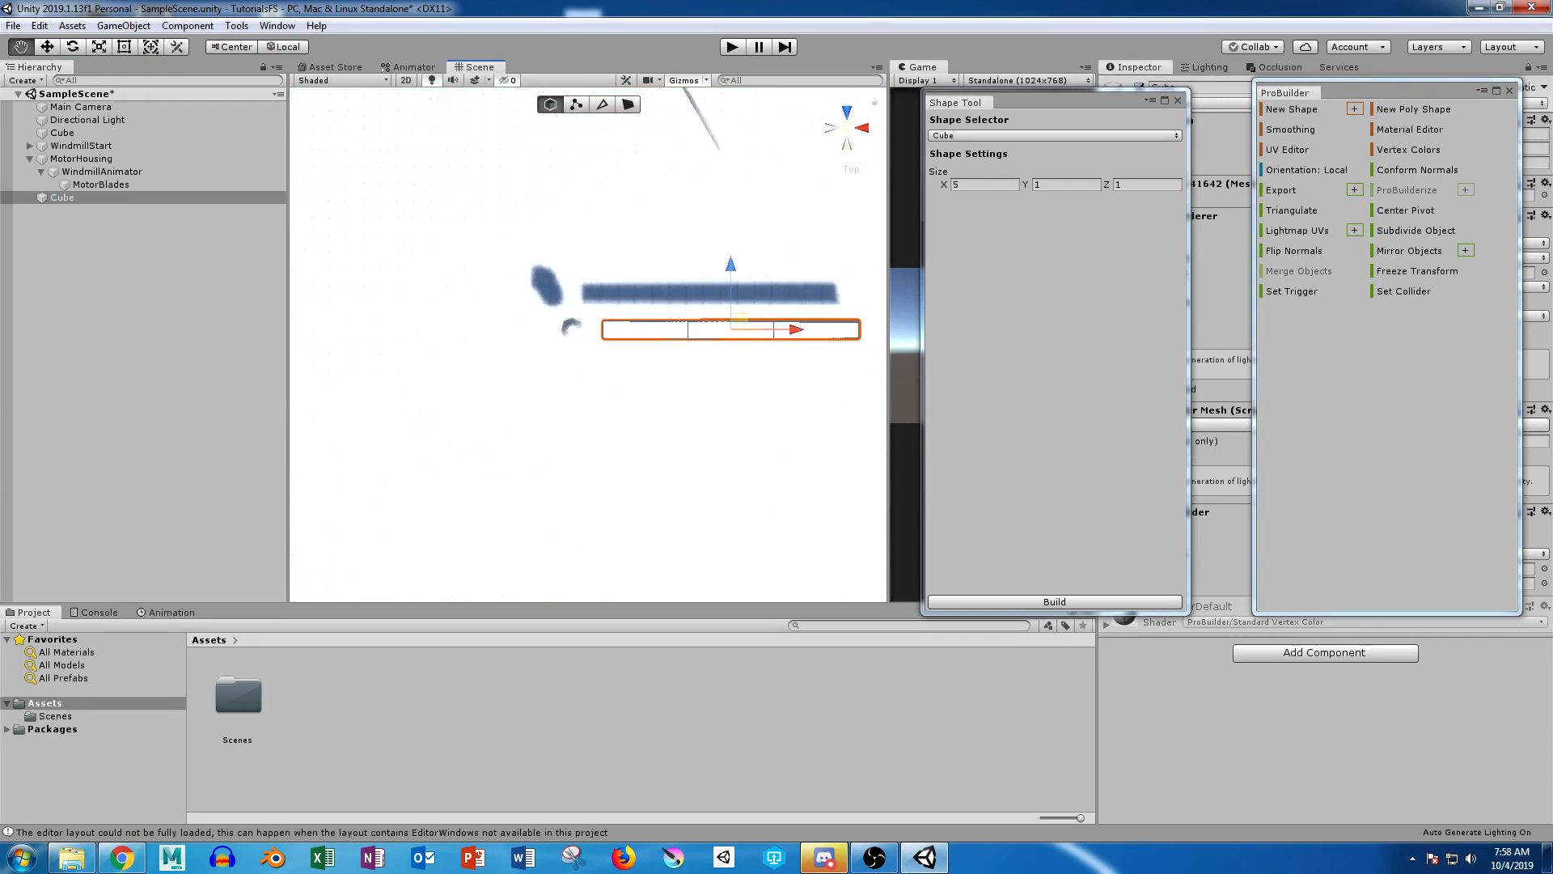
pyautogui.scroll(3, 703, 275)
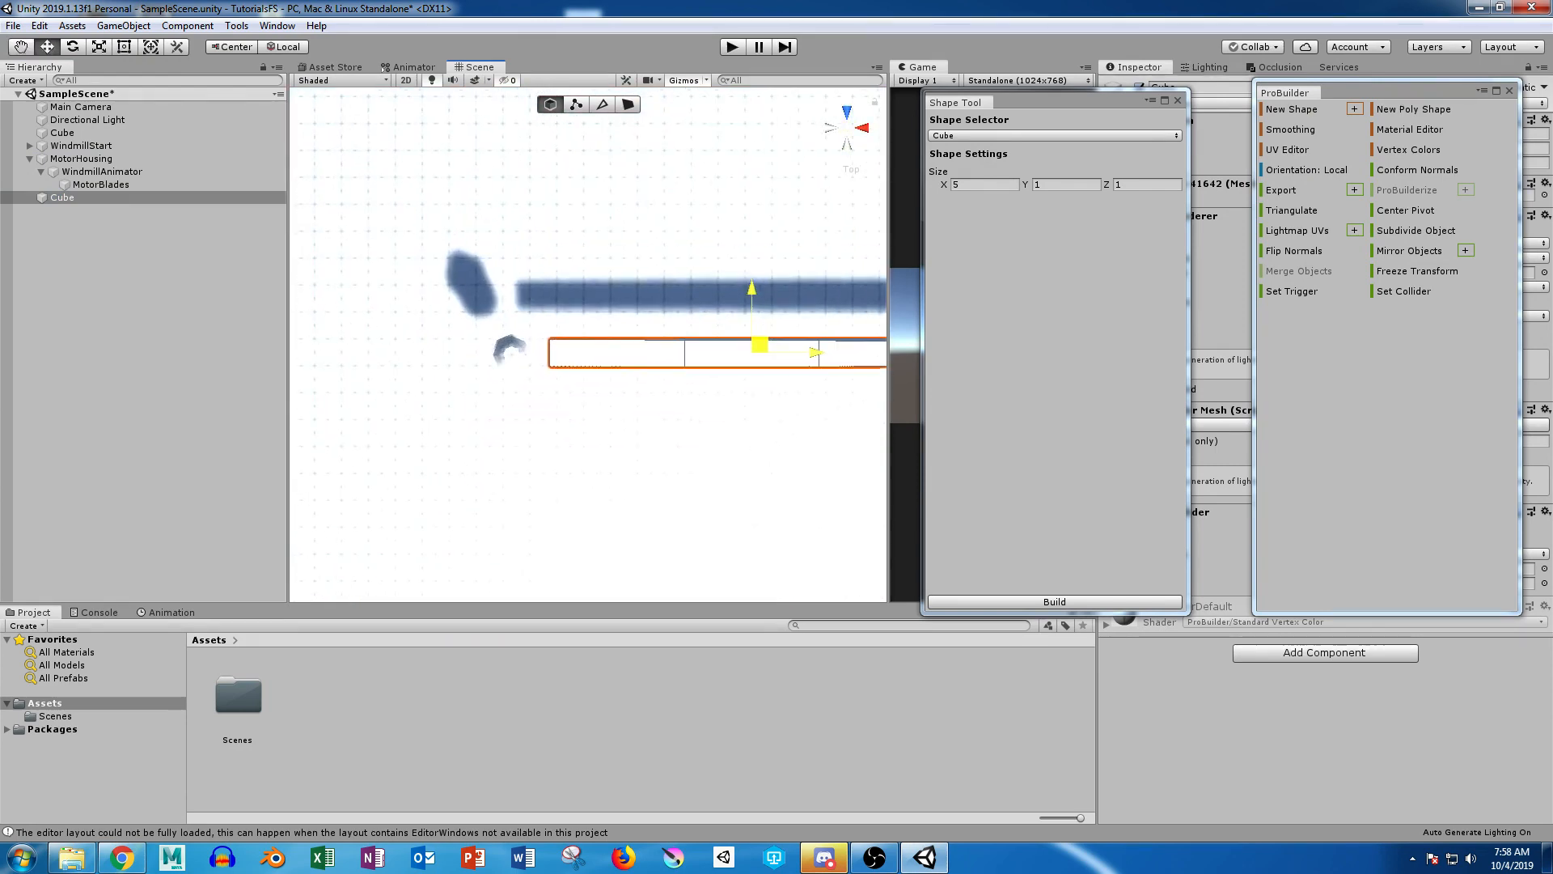
pyautogui.moveTo(759, 345); pyautogui.dragTo(720, 347)
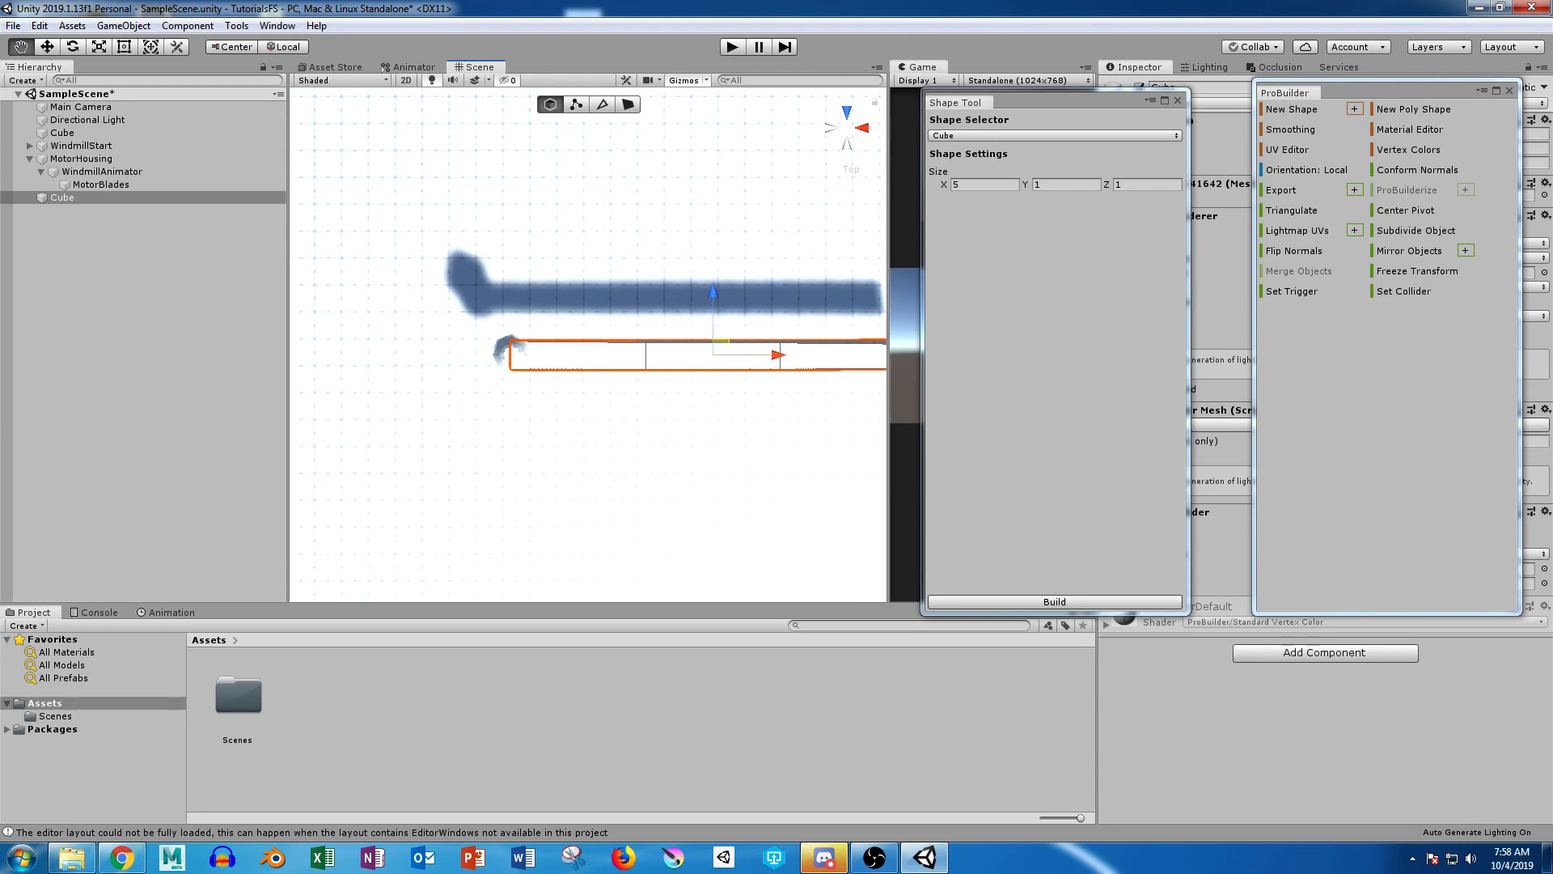
pyautogui.scroll(3, 587, 344)
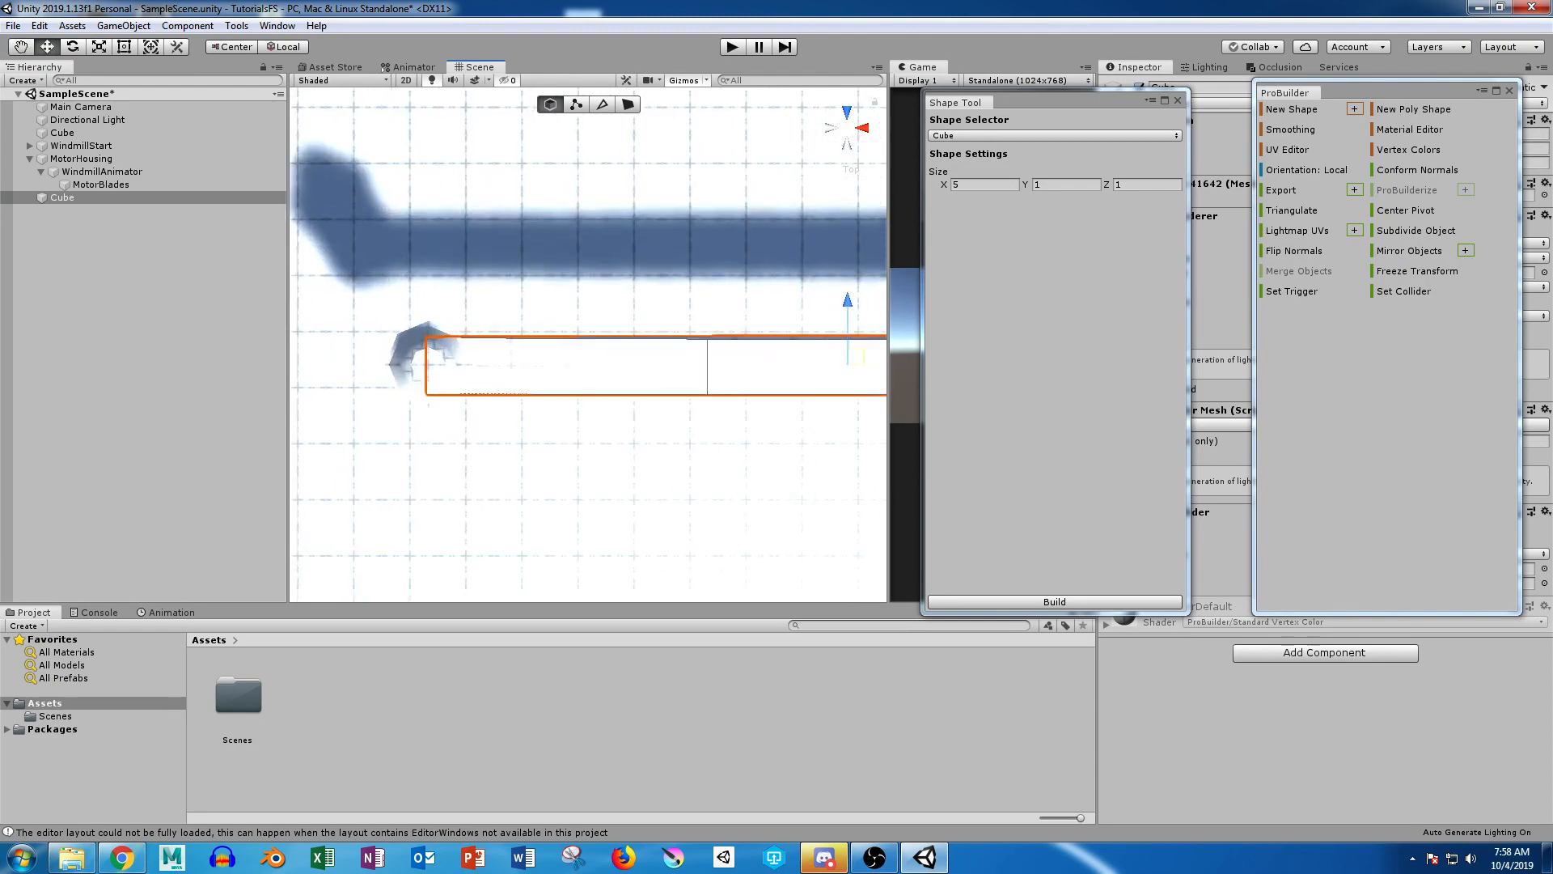
pyautogui.moveTo(873, 365); pyautogui.dragTo(874, 366)
# Step: Deactivate the large ground cube so it is hidden from the scene
pyautogui.keyDown('alt'); pyautogui.moveTo(584, 453); pyautogui.dragTo(663, 210); pyautogui.keyUp('alt')
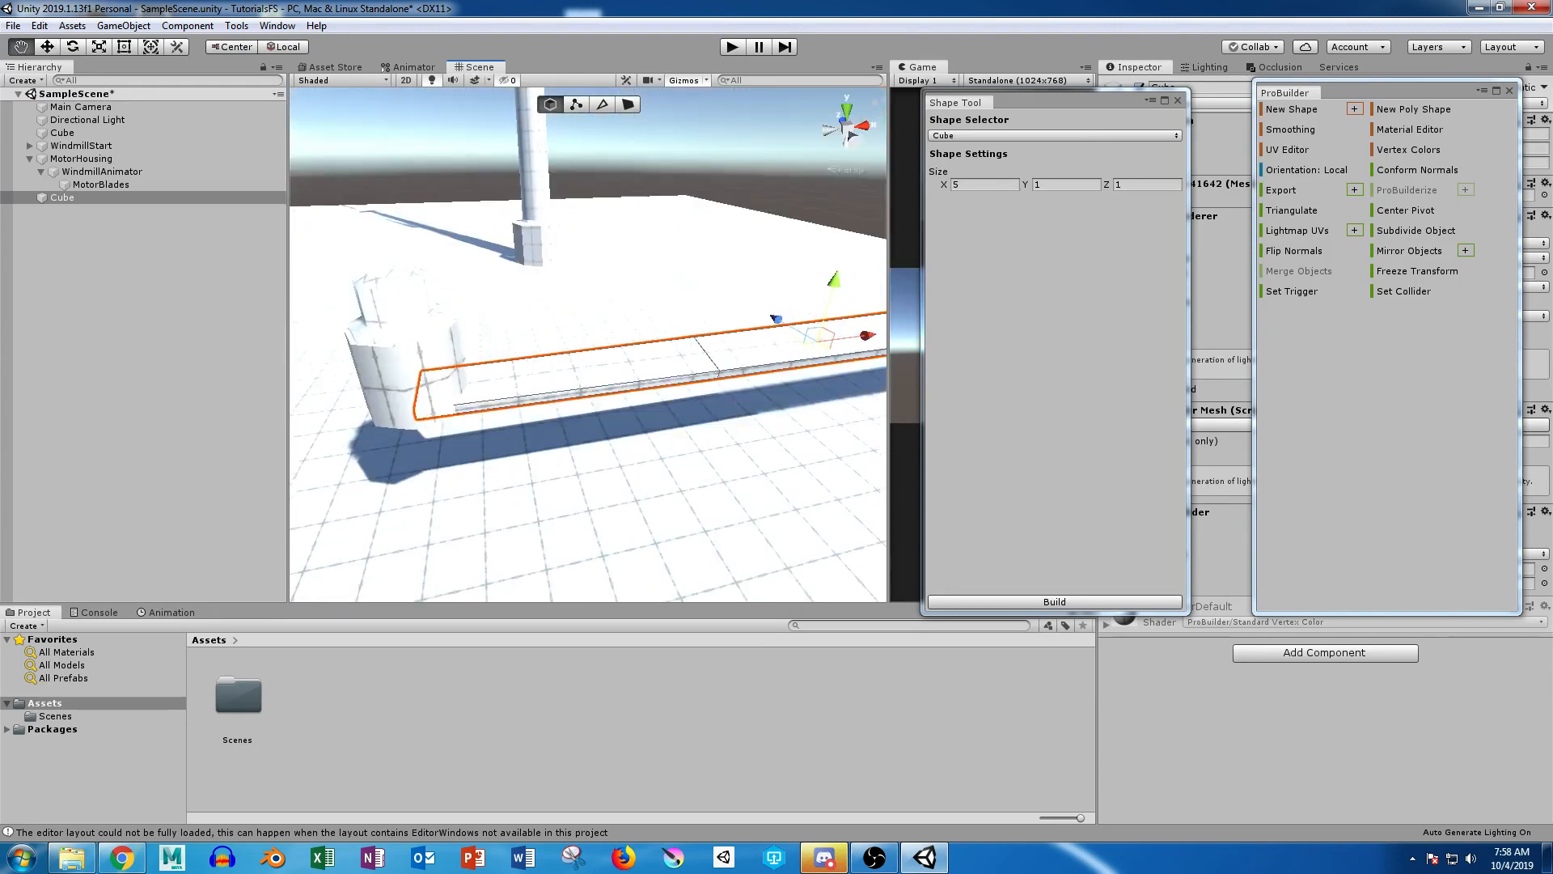
pyautogui.scroll(-4, 663, 210)
pyautogui.moveTo(746, 281); pyautogui.dragTo(756, 228)
pyautogui.keyDown('alt'); pyautogui.moveTo(518, 275); pyautogui.dragTo(821, 291); pyautogui.keyUp('alt')
pyautogui.click(728, 339)
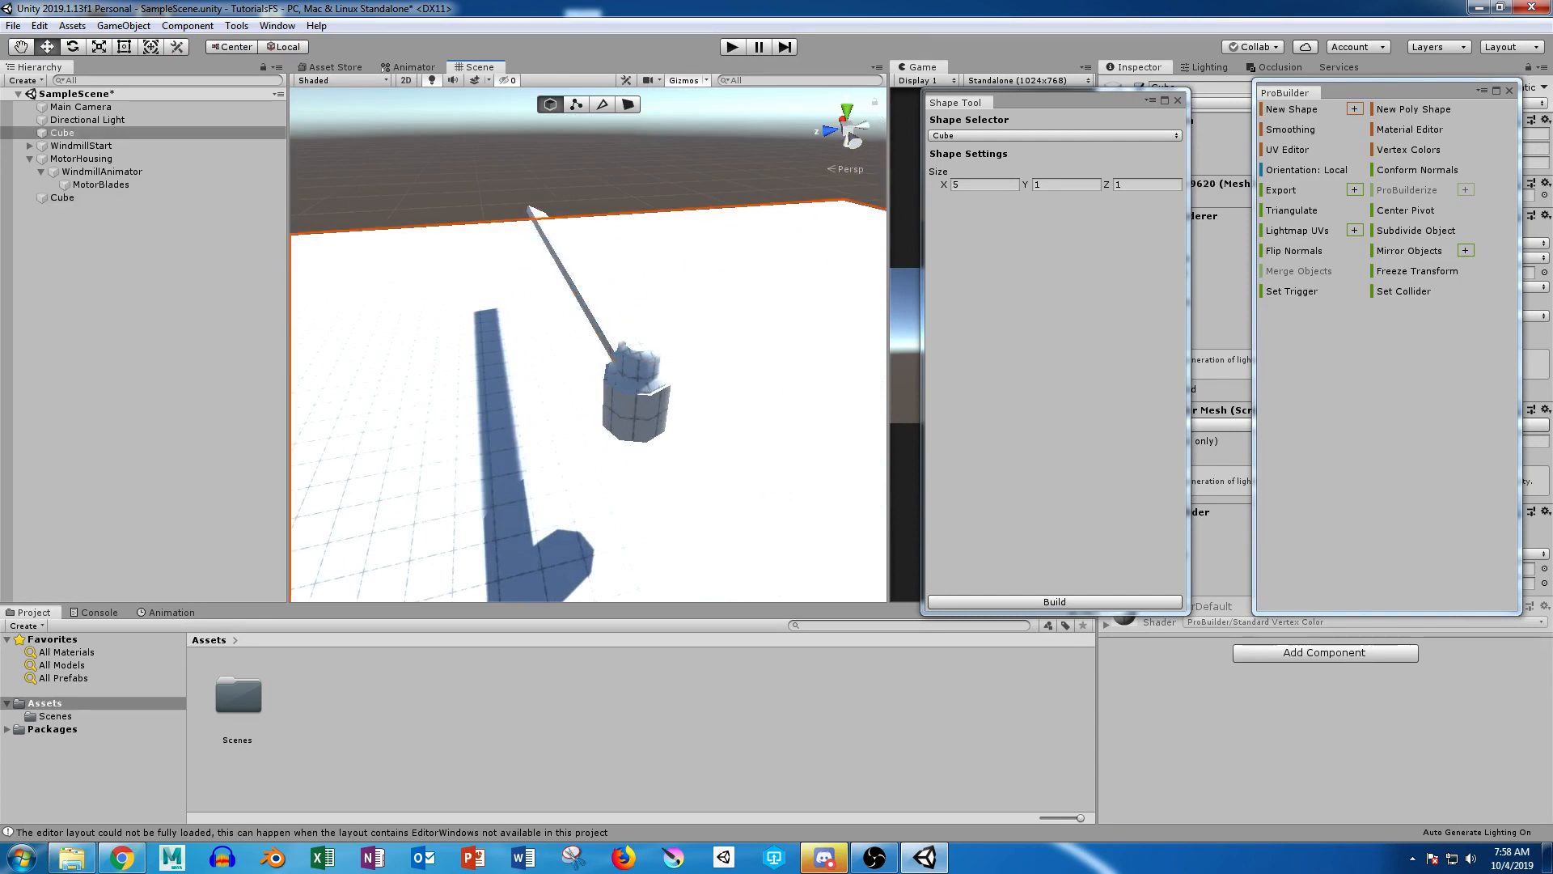
pyautogui.click(1139, 87)
# Step: Nudge the blade sideways to line it up with the hub and scale its width to about 0.91 on Z
pyautogui.keyDown('alt'); pyautogui.moveTo(825, 251); pyautogui.dragTo(567, 356); pyautogui.keyUp('alt')
pyautogui.scroll(3, 566, 356)
pyautogui.moveTo(567, 356); pyautogui.dragTo(680, 421, button='middle')
pyautogui.scroll(4, 679, 420)
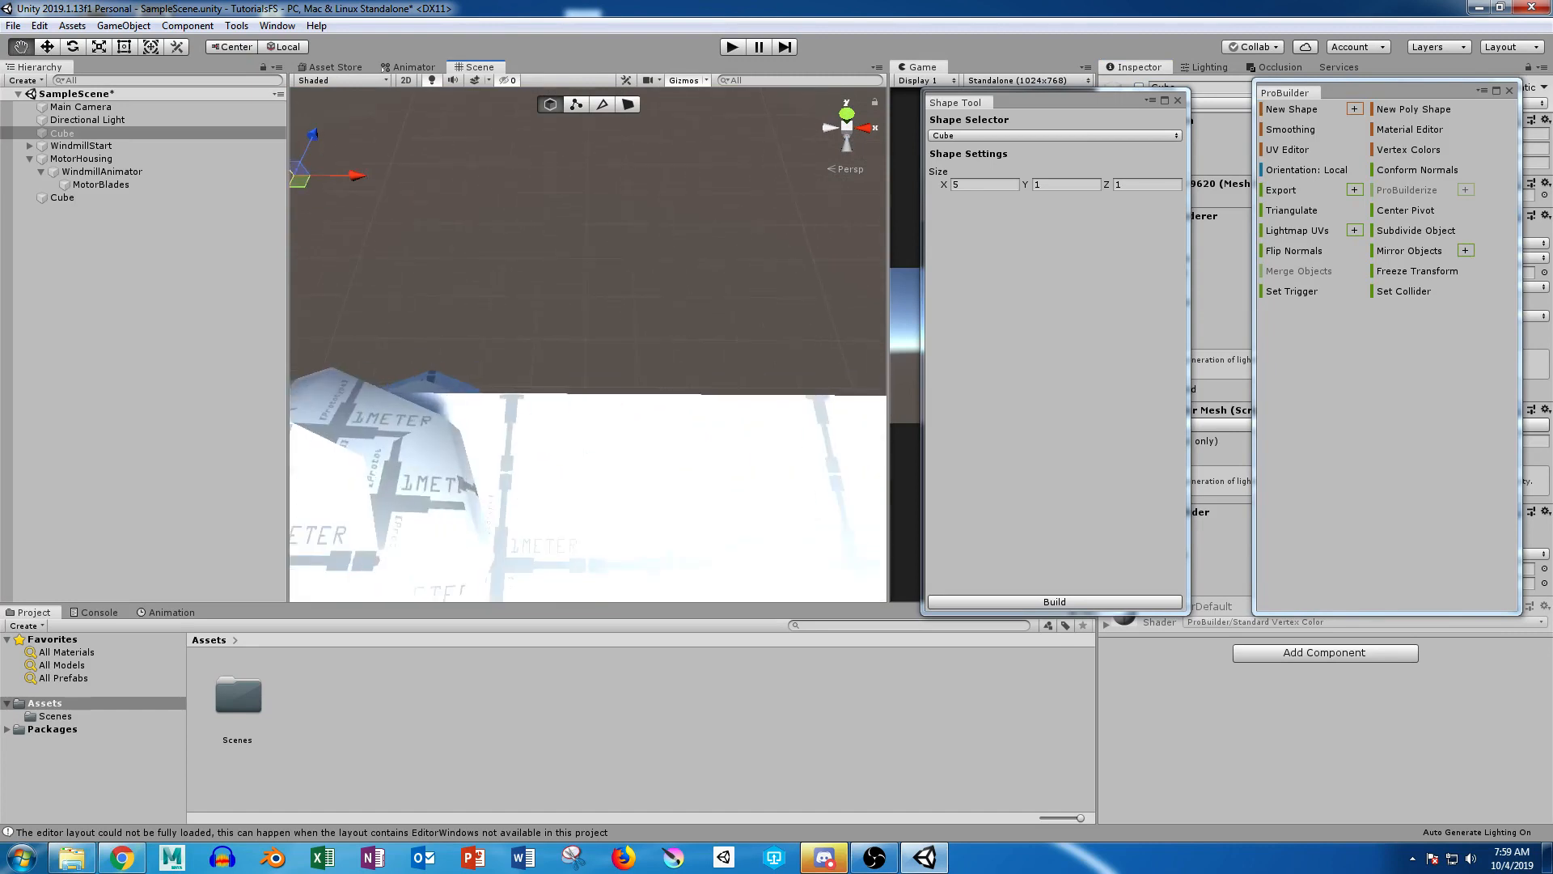
pyautogui.keyDown('alt'); pyautogui.moveTo(680, 421); pyautogui.dragTo(865, 348); pyautogui.keyUp('alt')
pyautogui.scroll(-5, 647, 348)
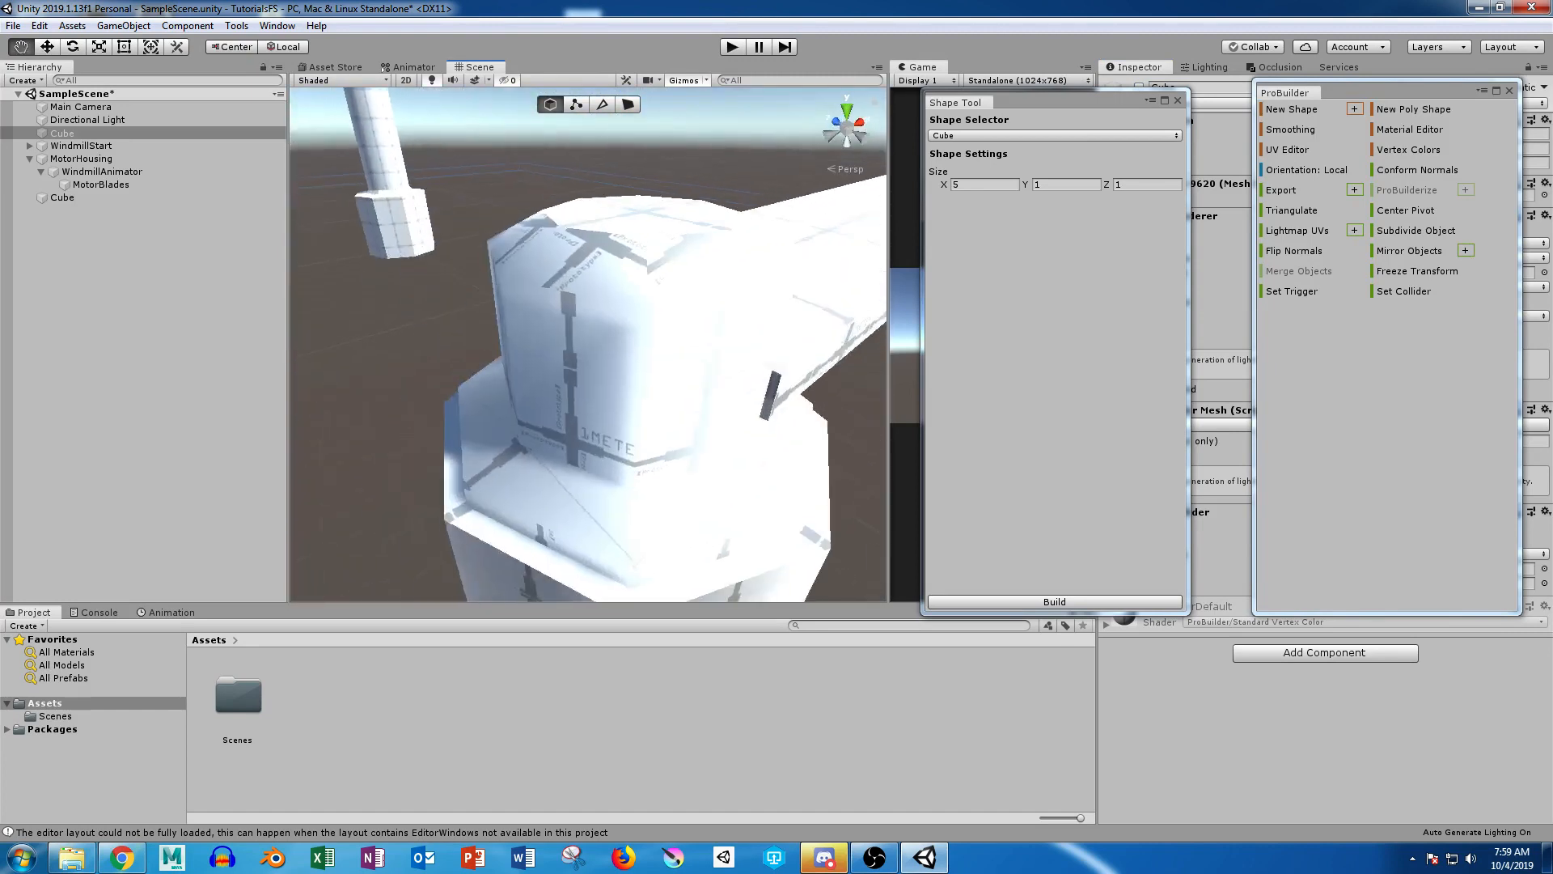
pyautogui.keyDown('alt'); pyautogui.moveTo(583, 364); pyautogui.dragTo(679, 356); pyautogui.keyUp('alt')
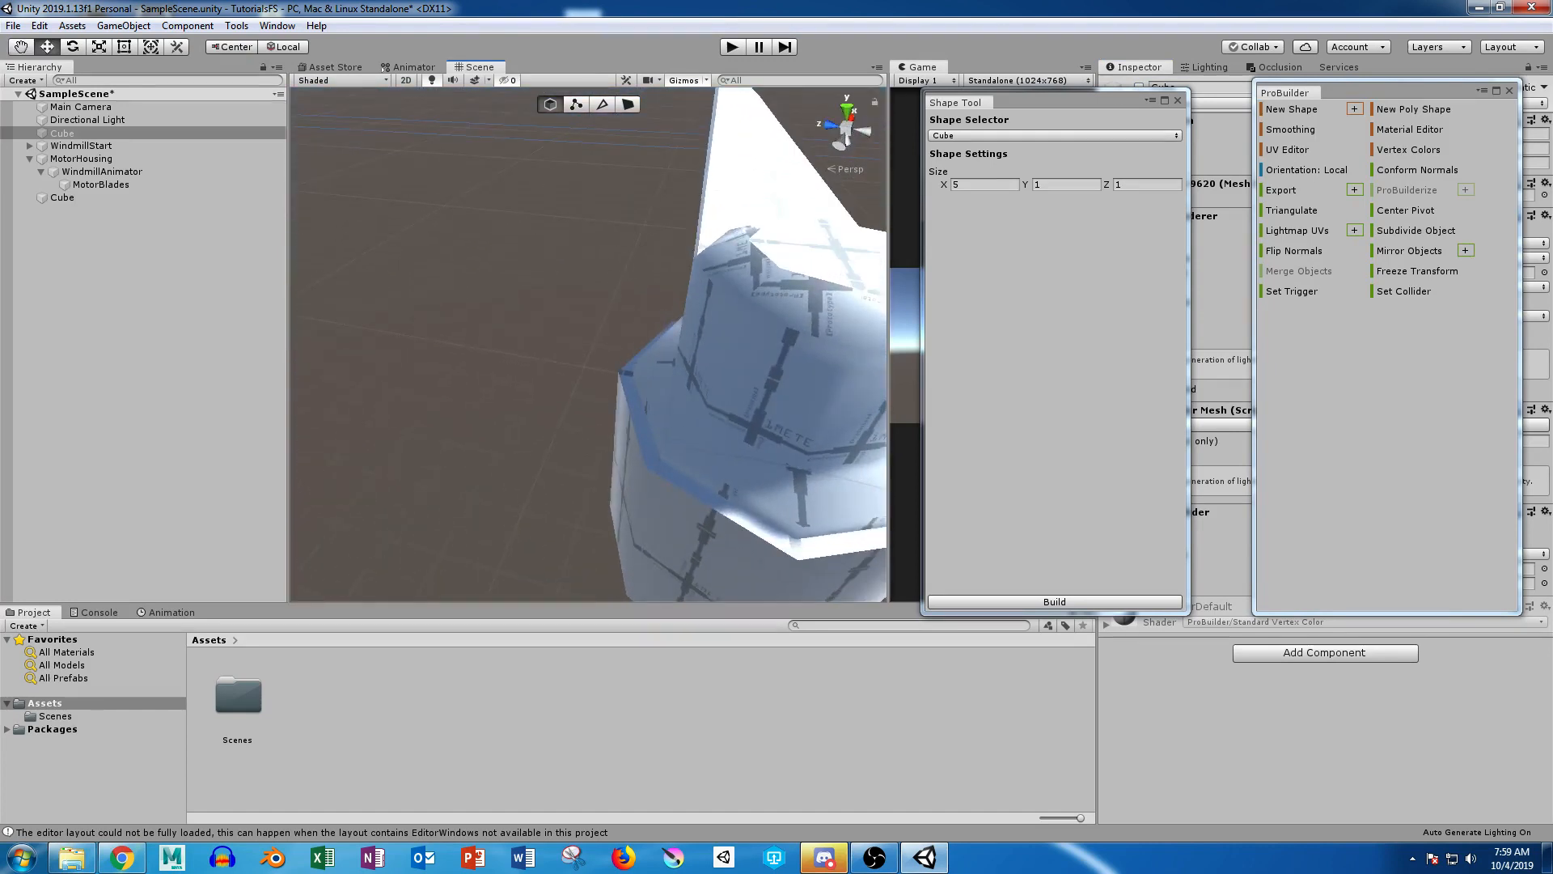
pyautogui.click(756, 194)
pyautogui.moveTo(677, 104); pyautogui.dragTo(674, 103)
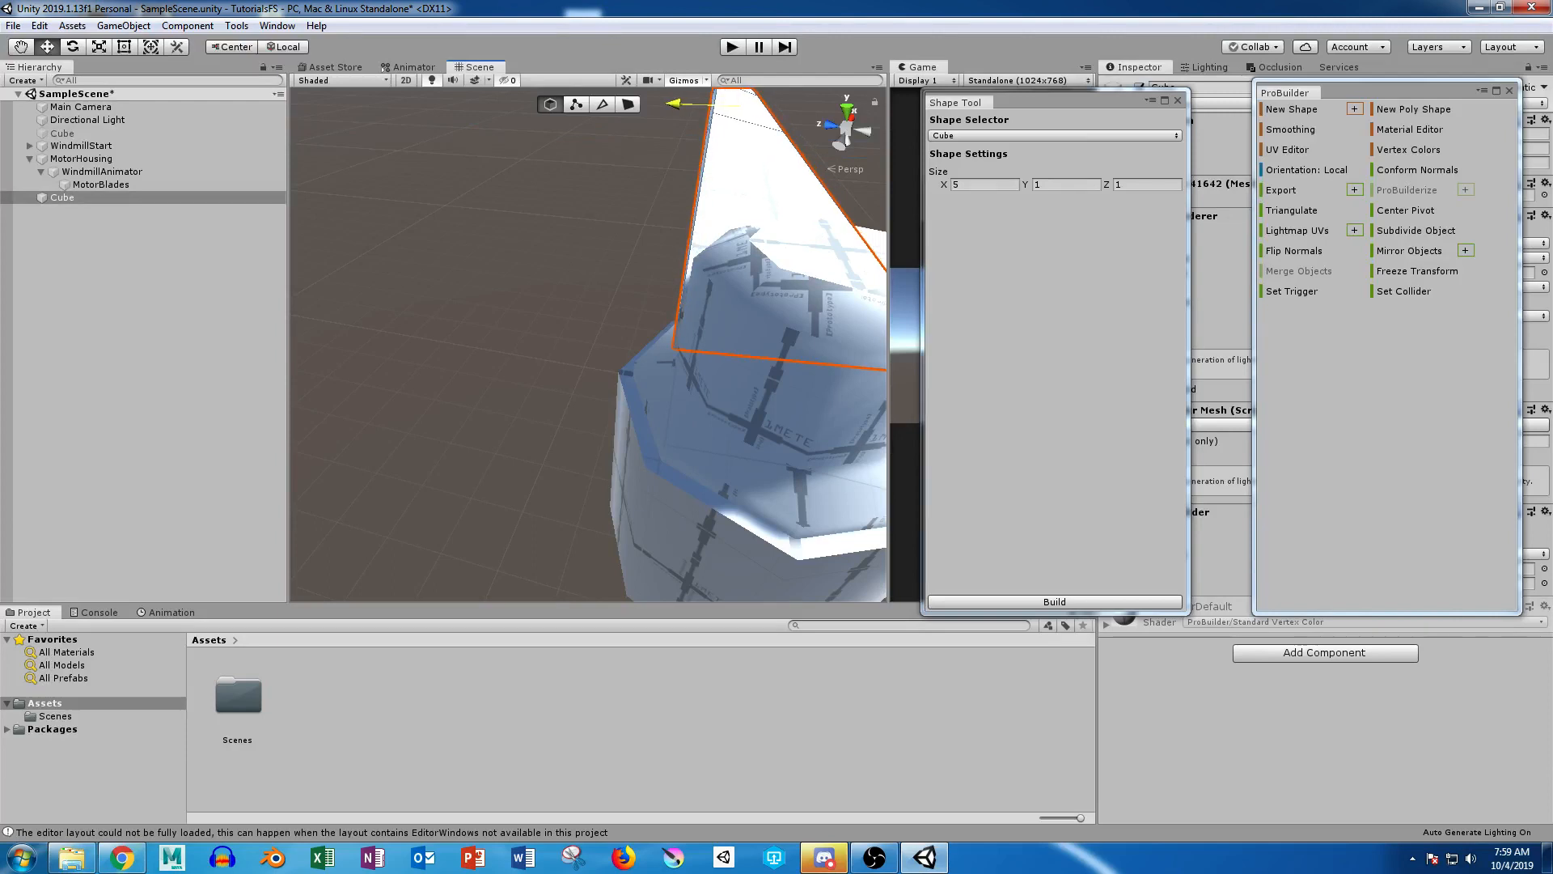
pyautogui.moveTo(679, 162); pyautogui.dragTo(518, 205, button='middle')
pyautogui.press('r')
pyautogui.moveTo(631, 114); pyautogui.dragTo(636, 115)
pyautogui.click(796, 284)
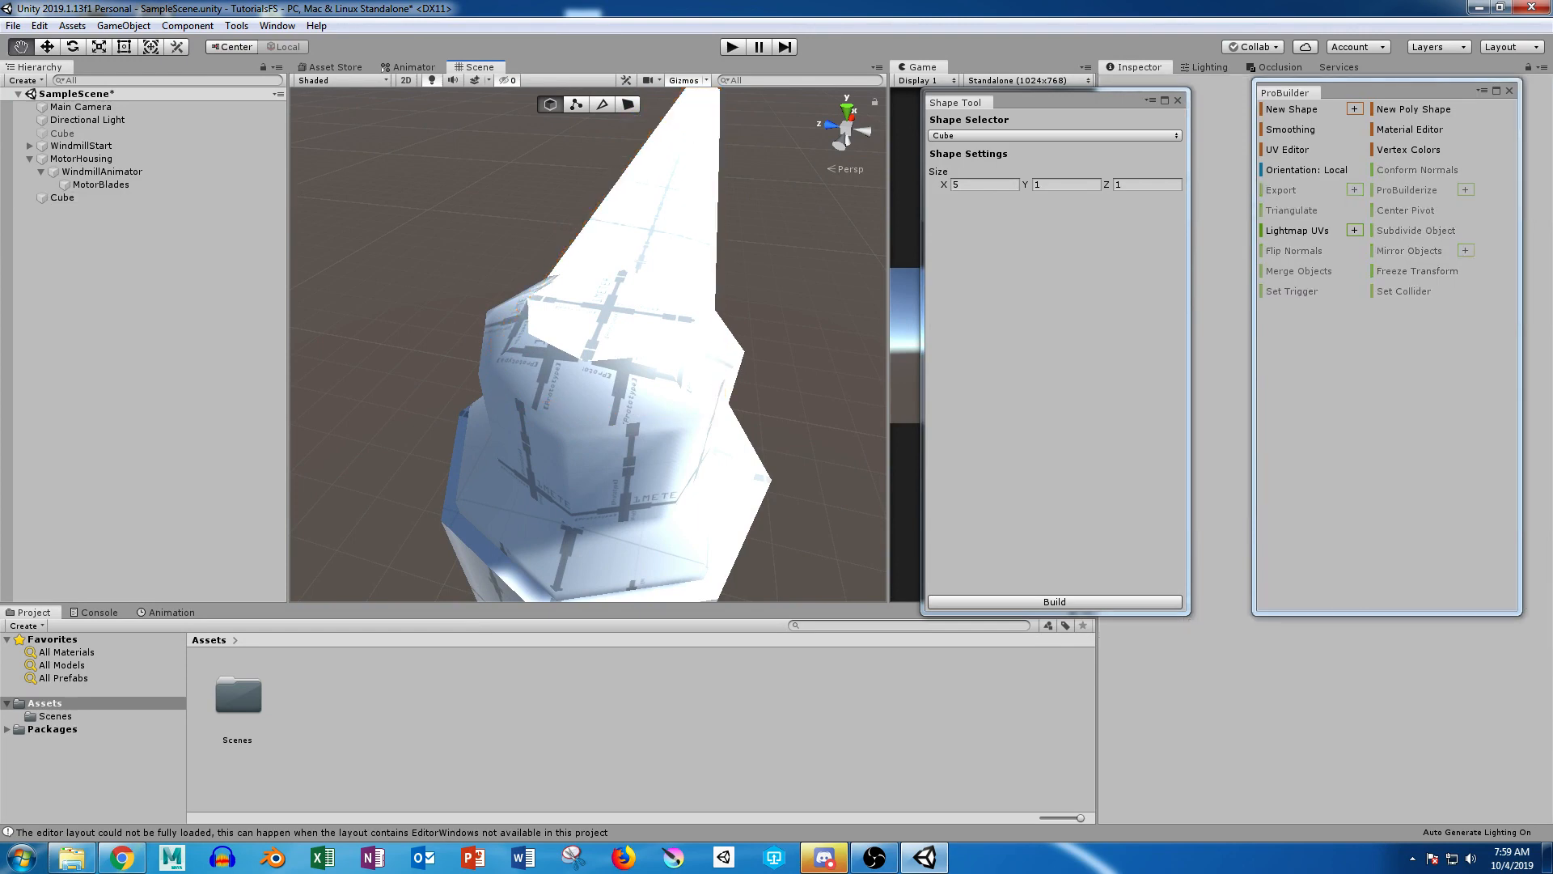
# Step: Make two duplicates of the finished blade cube
pyautogui.keyDown('alt'); pyautogui.moveTo(796, 283); pyautogui.dragTo(420, 186); pyautogui.keyUp('alt')
pyautogui.scroll(-6, 534, 323)
pyautogui.keyDown('alt'); pyautogui.moveTo(533, 324); pyautogui.dragTo(558, 405); pyautogui.keyUp('alt')
pyautogui.press('r')
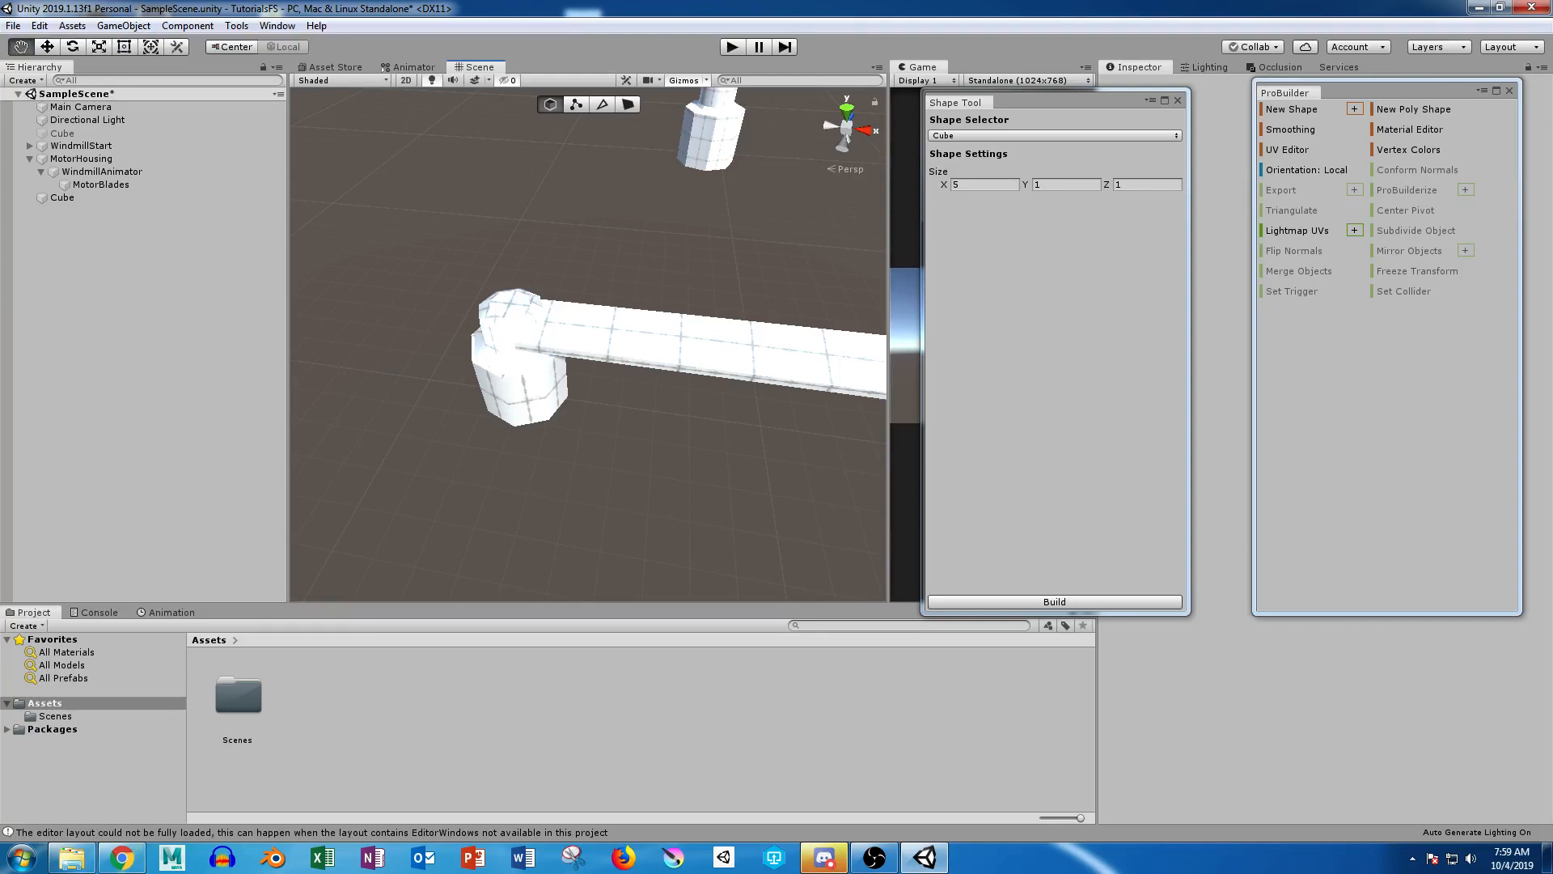
pyautogui.keyDown('alt'); pyautogui.scroll(-5, 558, 364); pyautogui.keyUp('alt')
pyautogui.moveTo(558, 364)
pyautogui.keyDown('alt'); pyautogui.mouseDown()
pyautogui.moveTo(550, 477)
pyautogui.moveTo(573, 357)
pyautogui.mouseUp(); pyautogui.keyUp('alt')
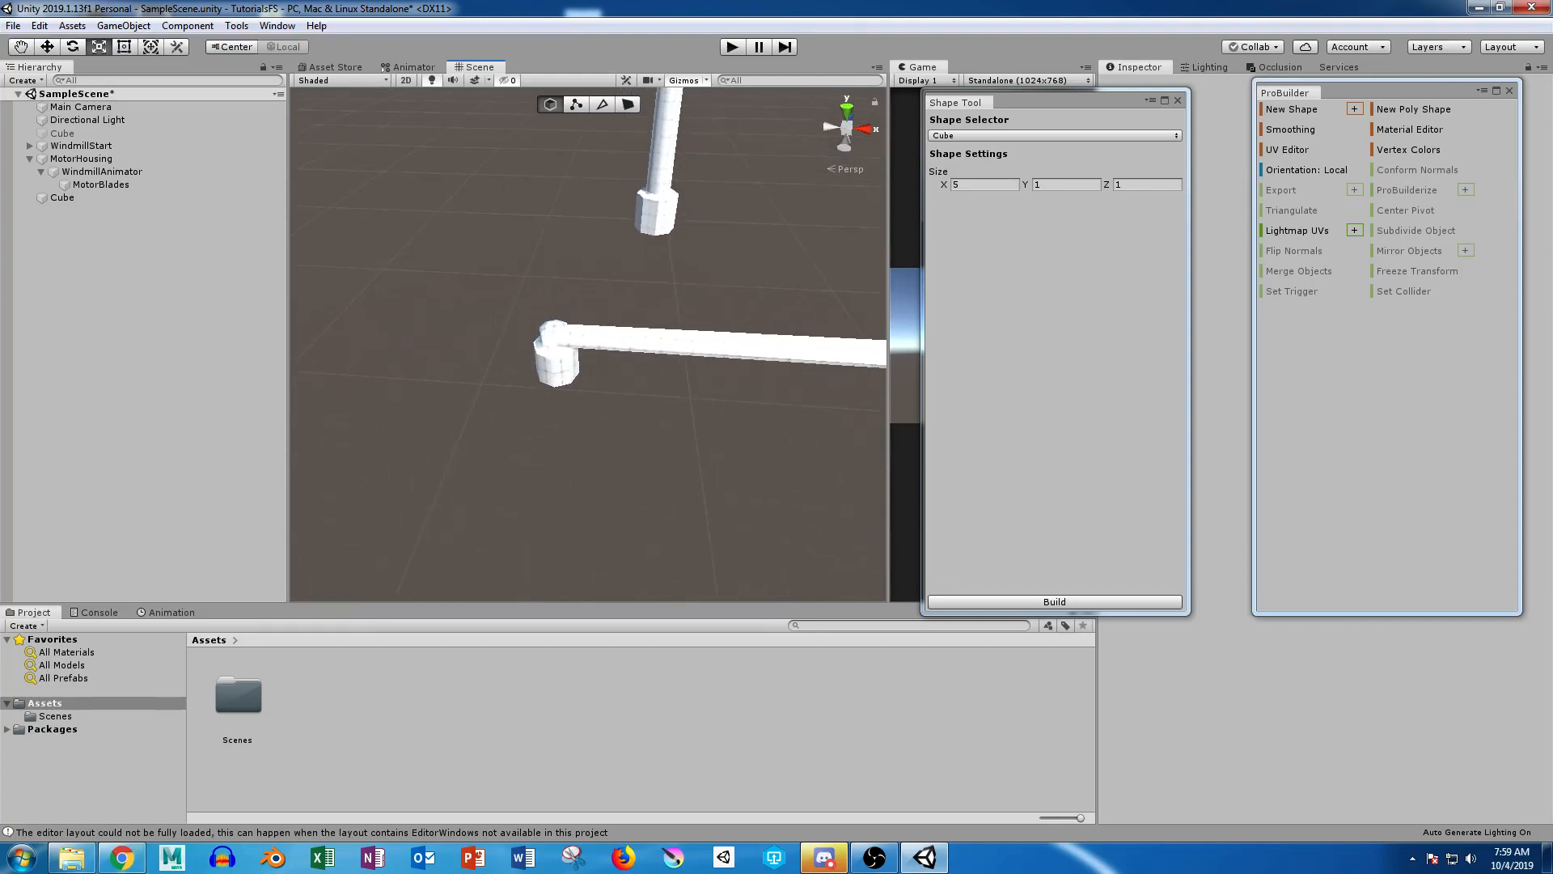
pyautogui.click(63, 197)
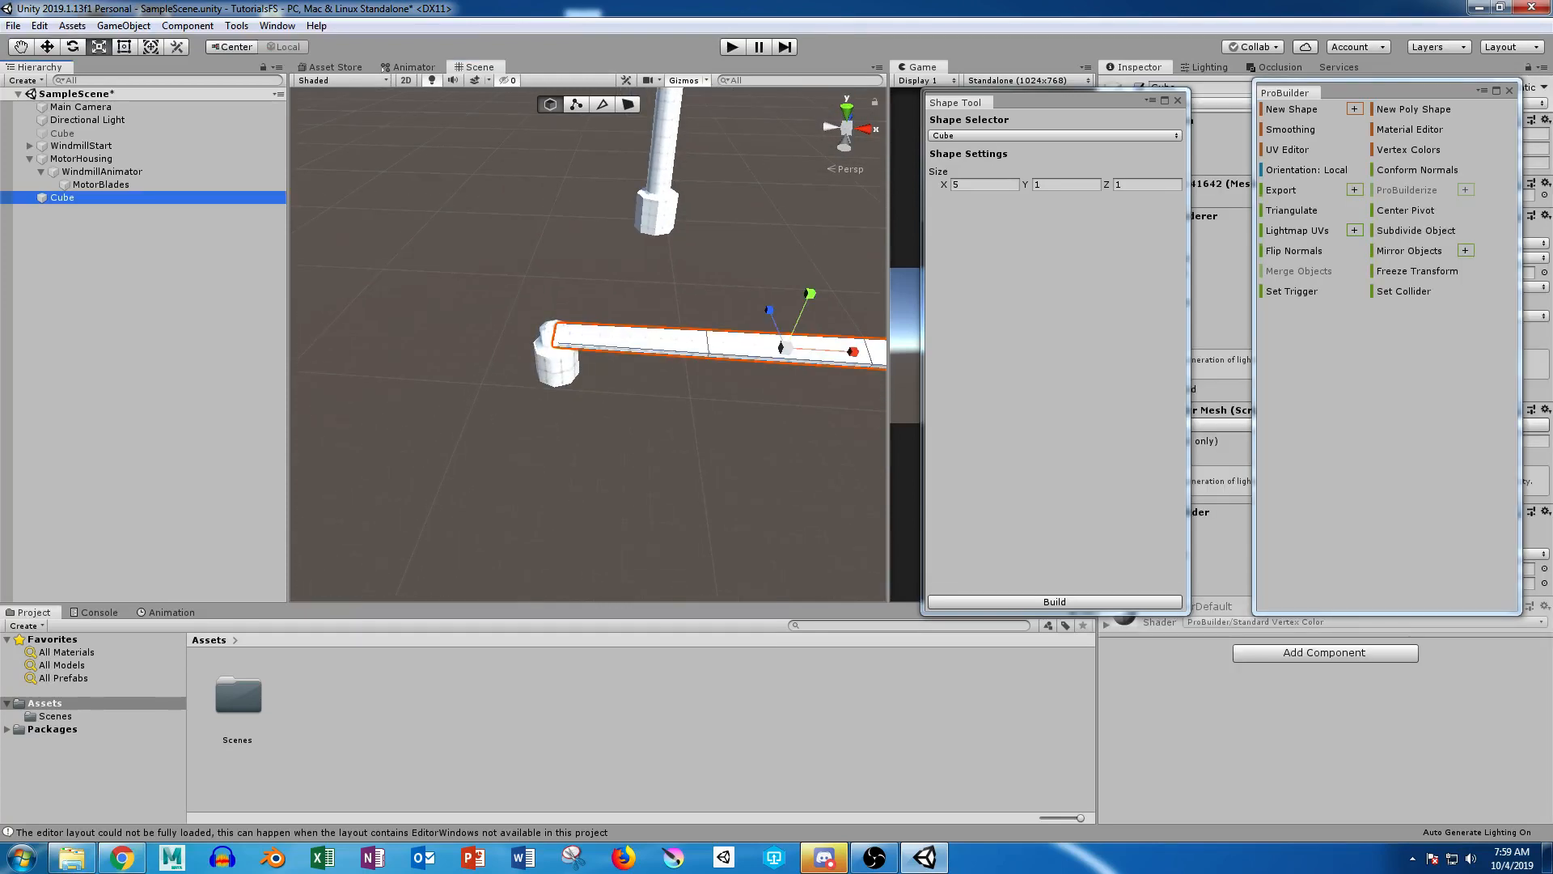
pyautogui.hotkey('ctrl', 'd')
pyautogui.hotkey('ctrl', 'd')
# Step: Rename the original blade cube as Blade1
pyautogui.click(62, 198)
pyautogui.press('f')
pyautogui.press('F2')
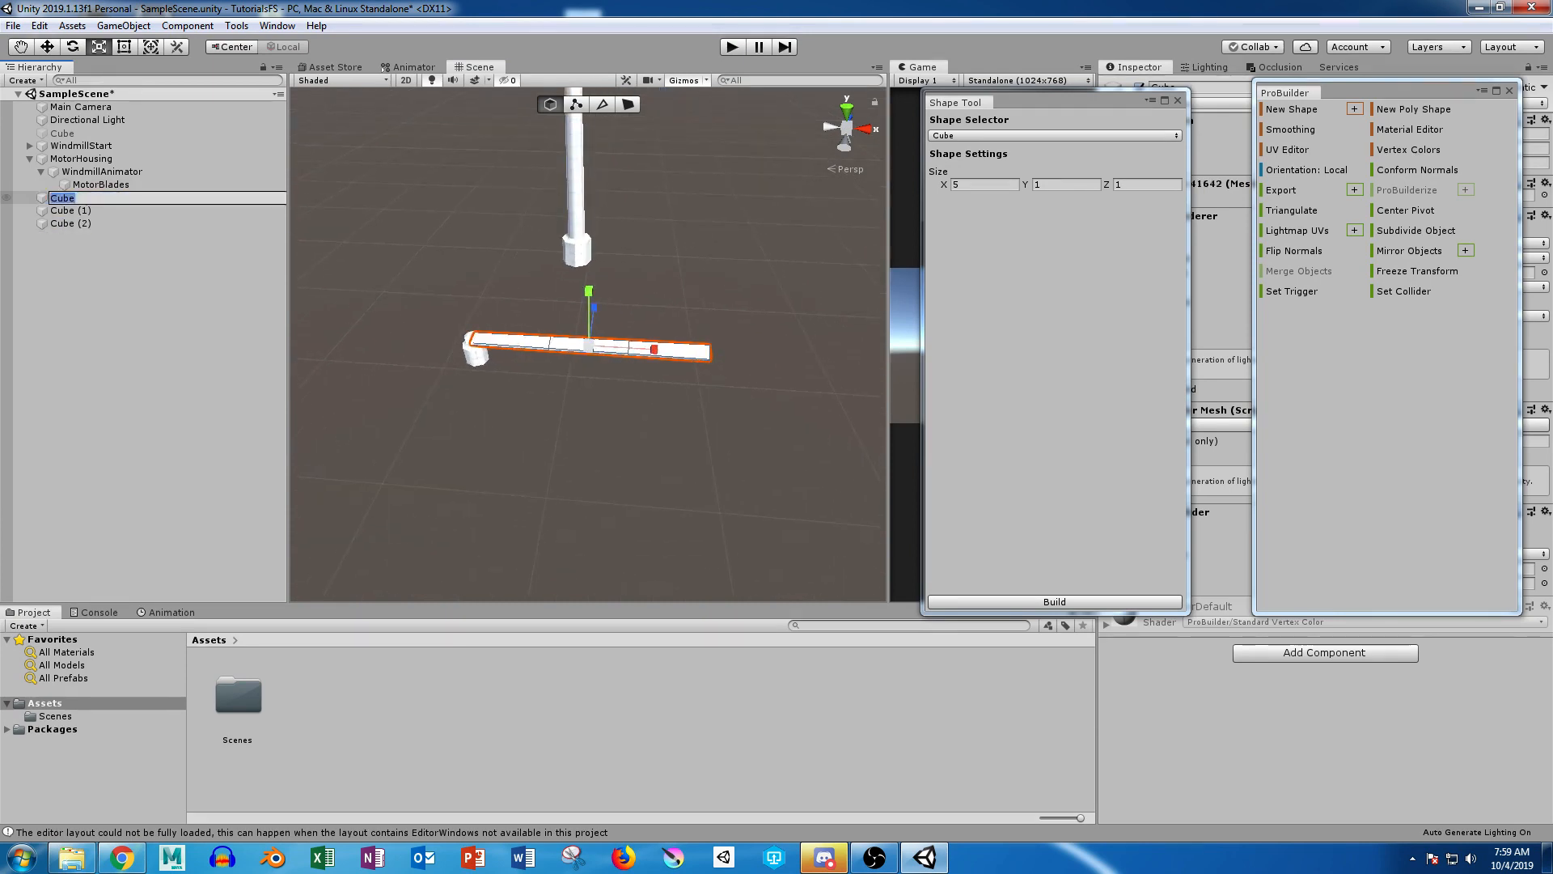
pyautogui.write('Blade1')
pyautogui.press('Return')
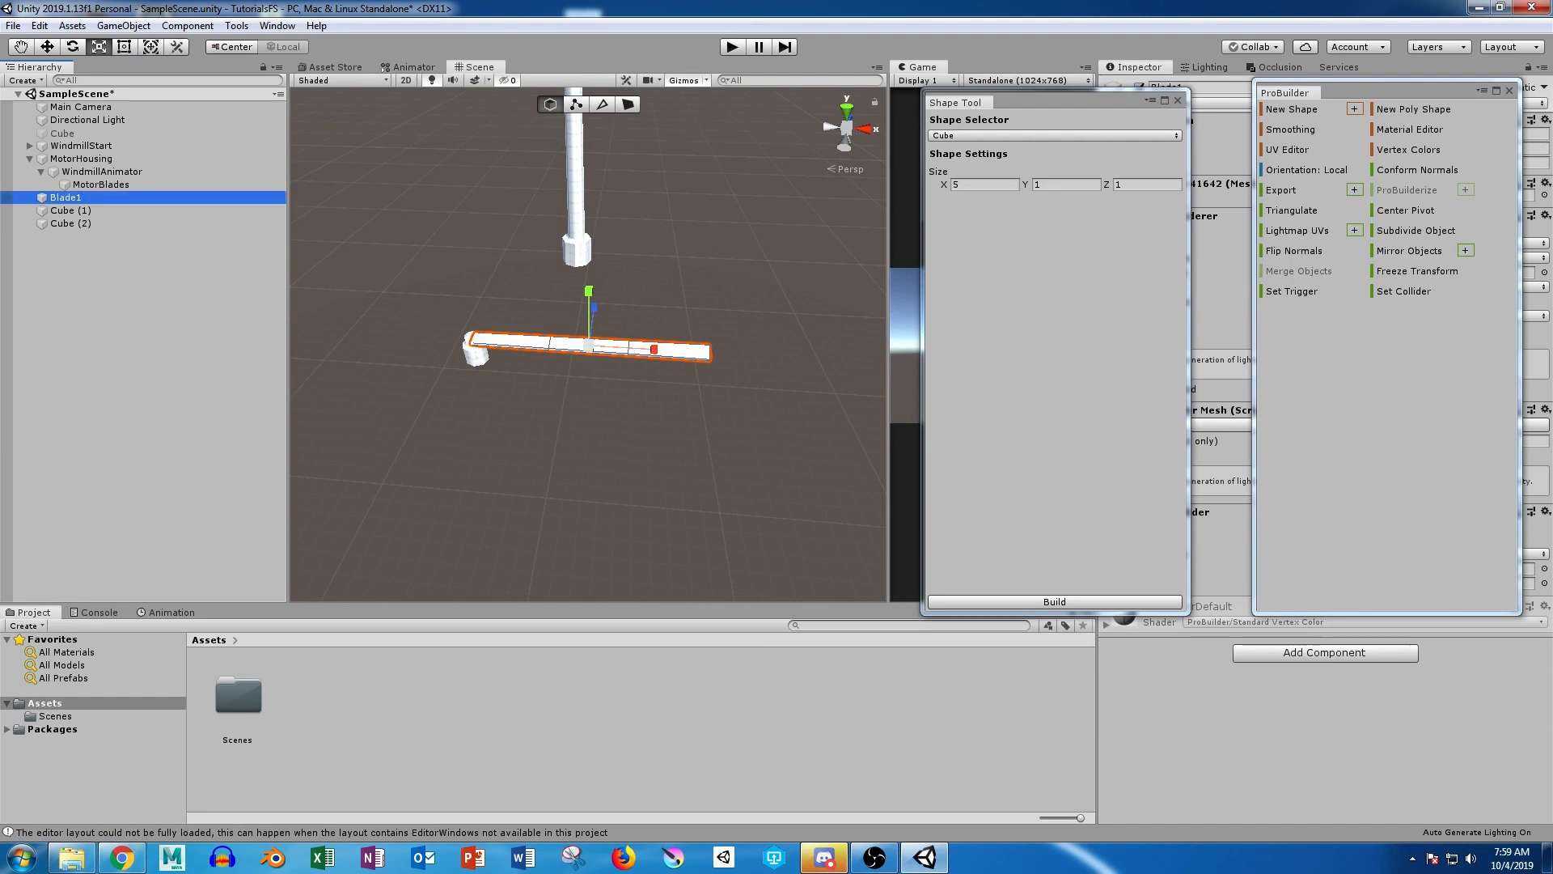
# Step: Rename the two blade copies as Blade2 and BladeTrinity
pyautogui.click(70, 211)
pyautogui.press('F2')
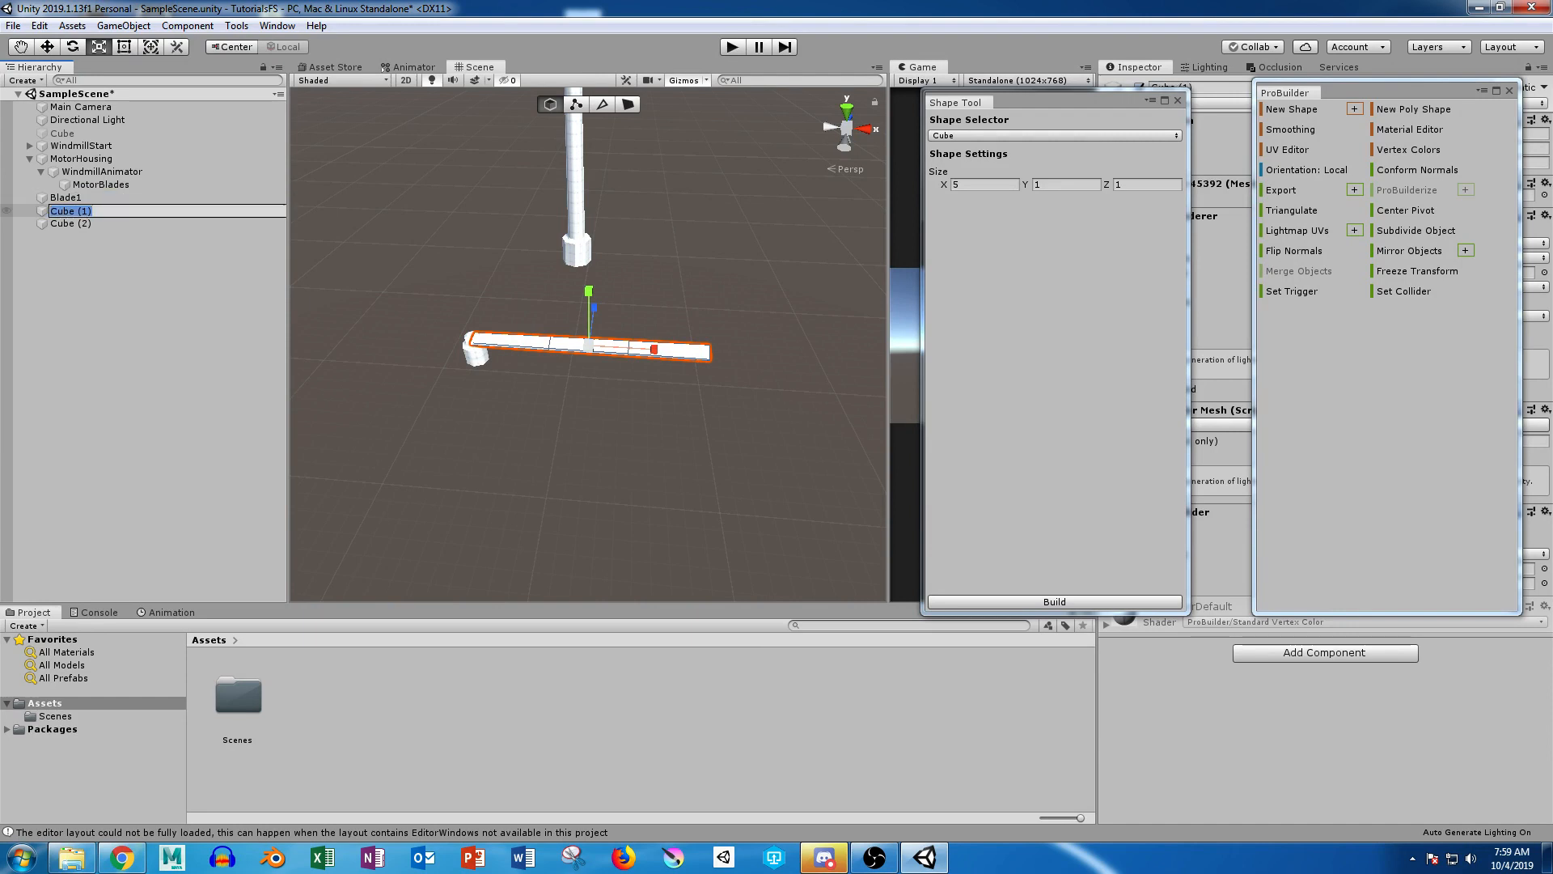
pyautogui.write('Blade2')
pyautogui.press('Return')
pyautogui.click(72, 223)
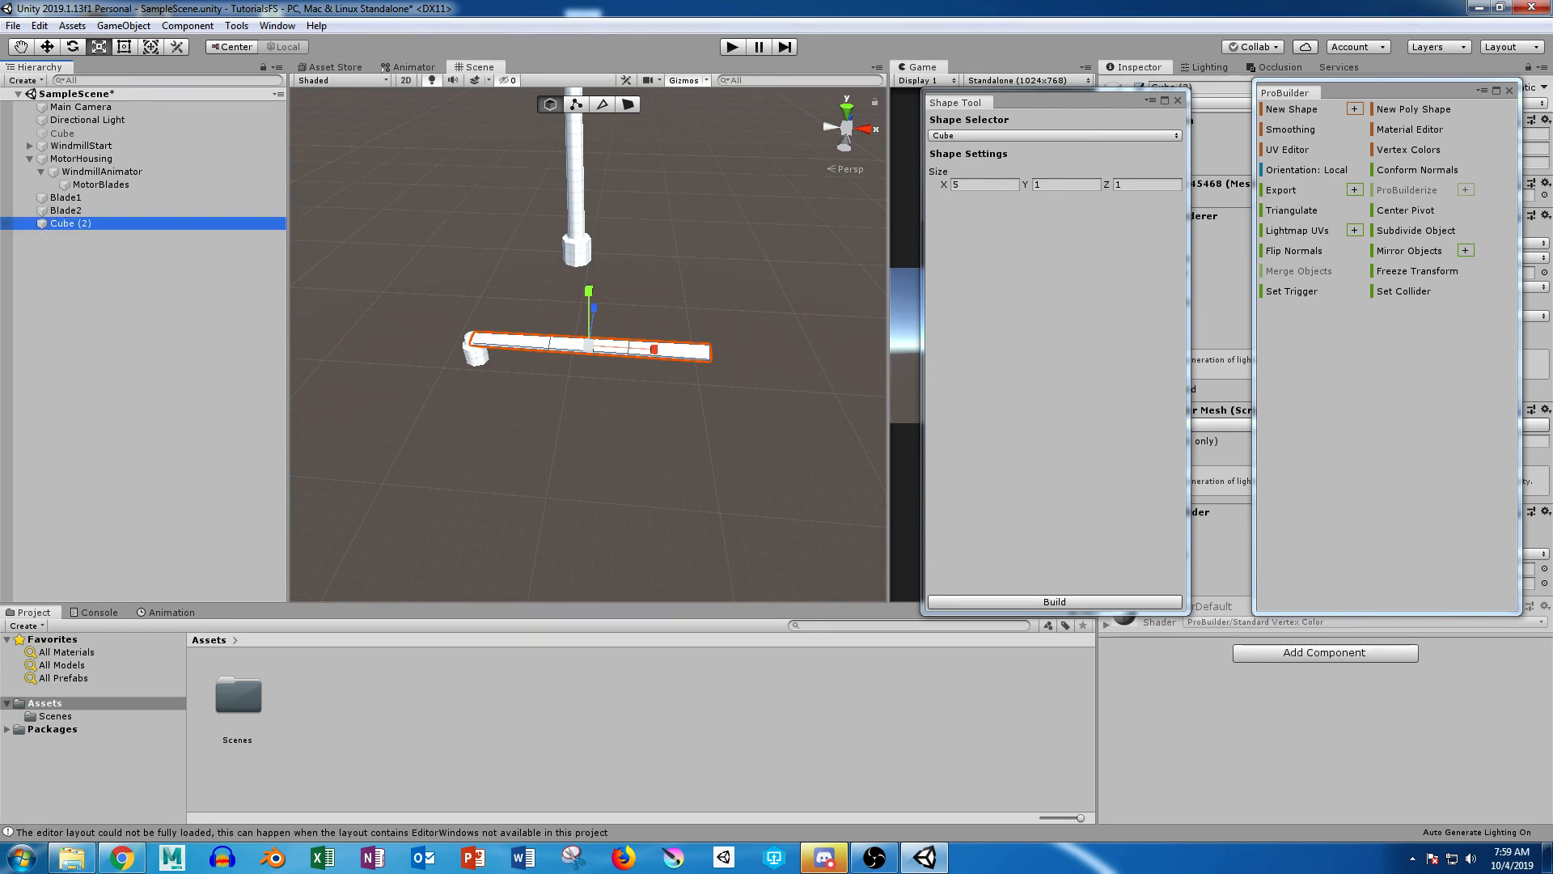
pyautogui.press('F2')
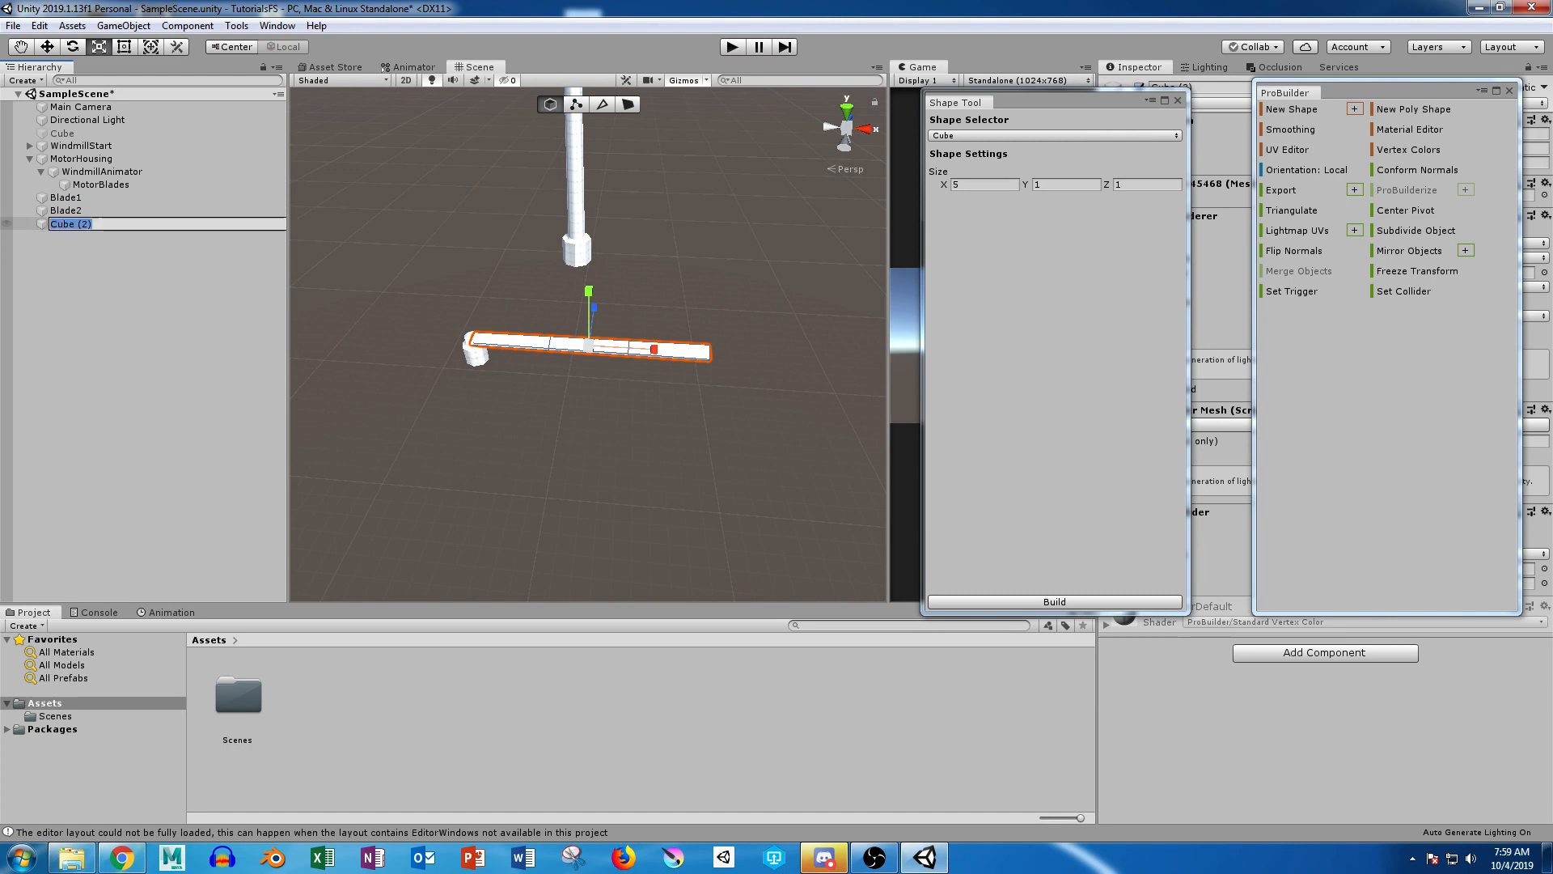
pyautogui.write('BladeTrinity')
pyautogui.press('Return')
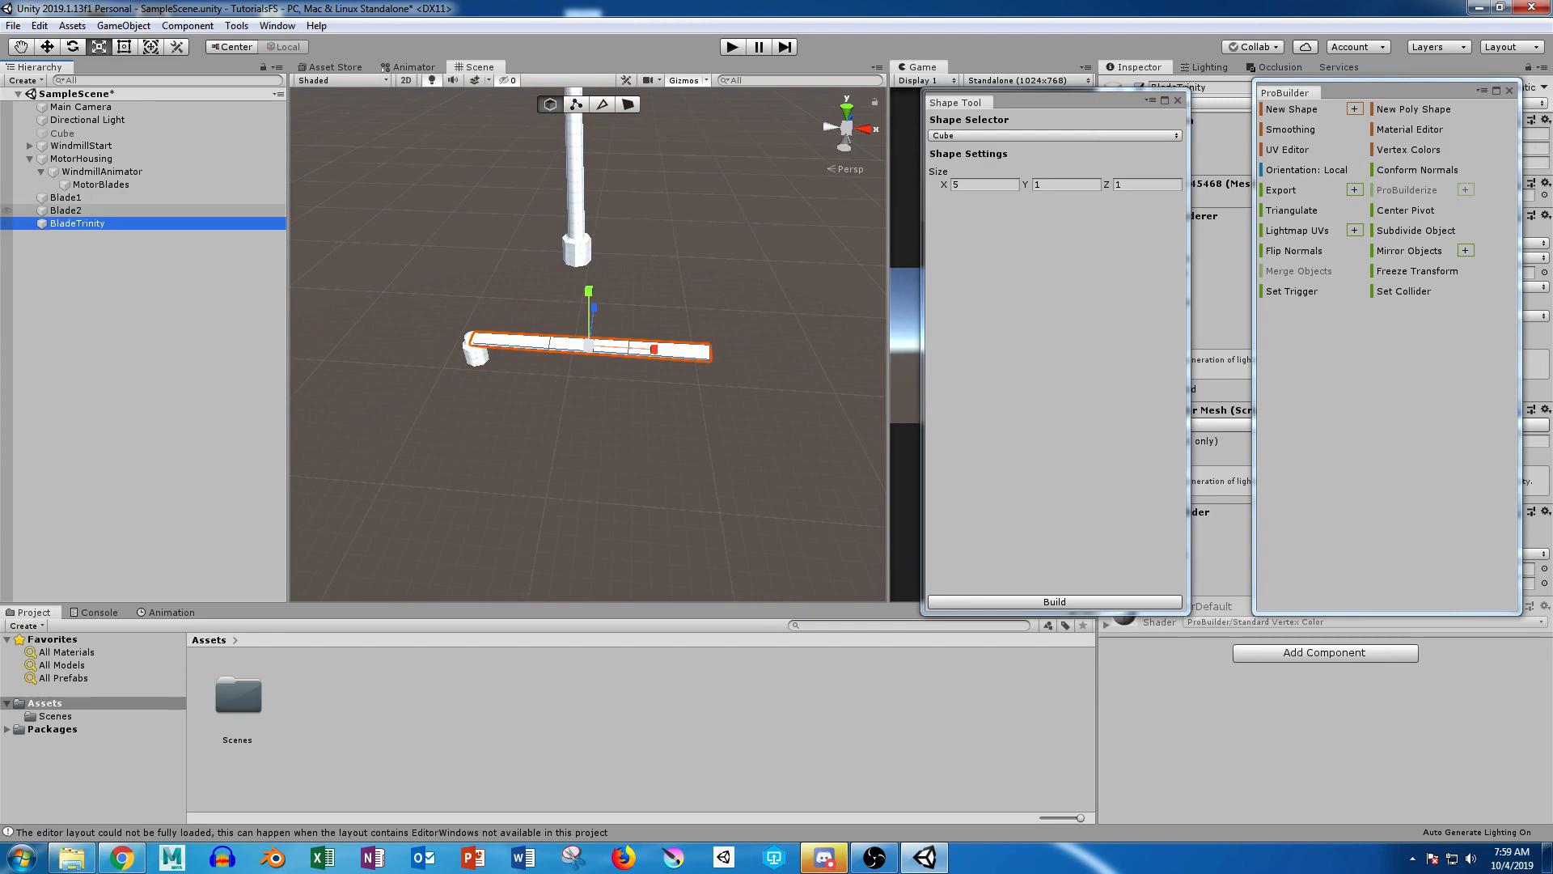
# Step: Make Blade1 a child of the MotorBlades hub
pyautogui.doubleClick(100, 185)
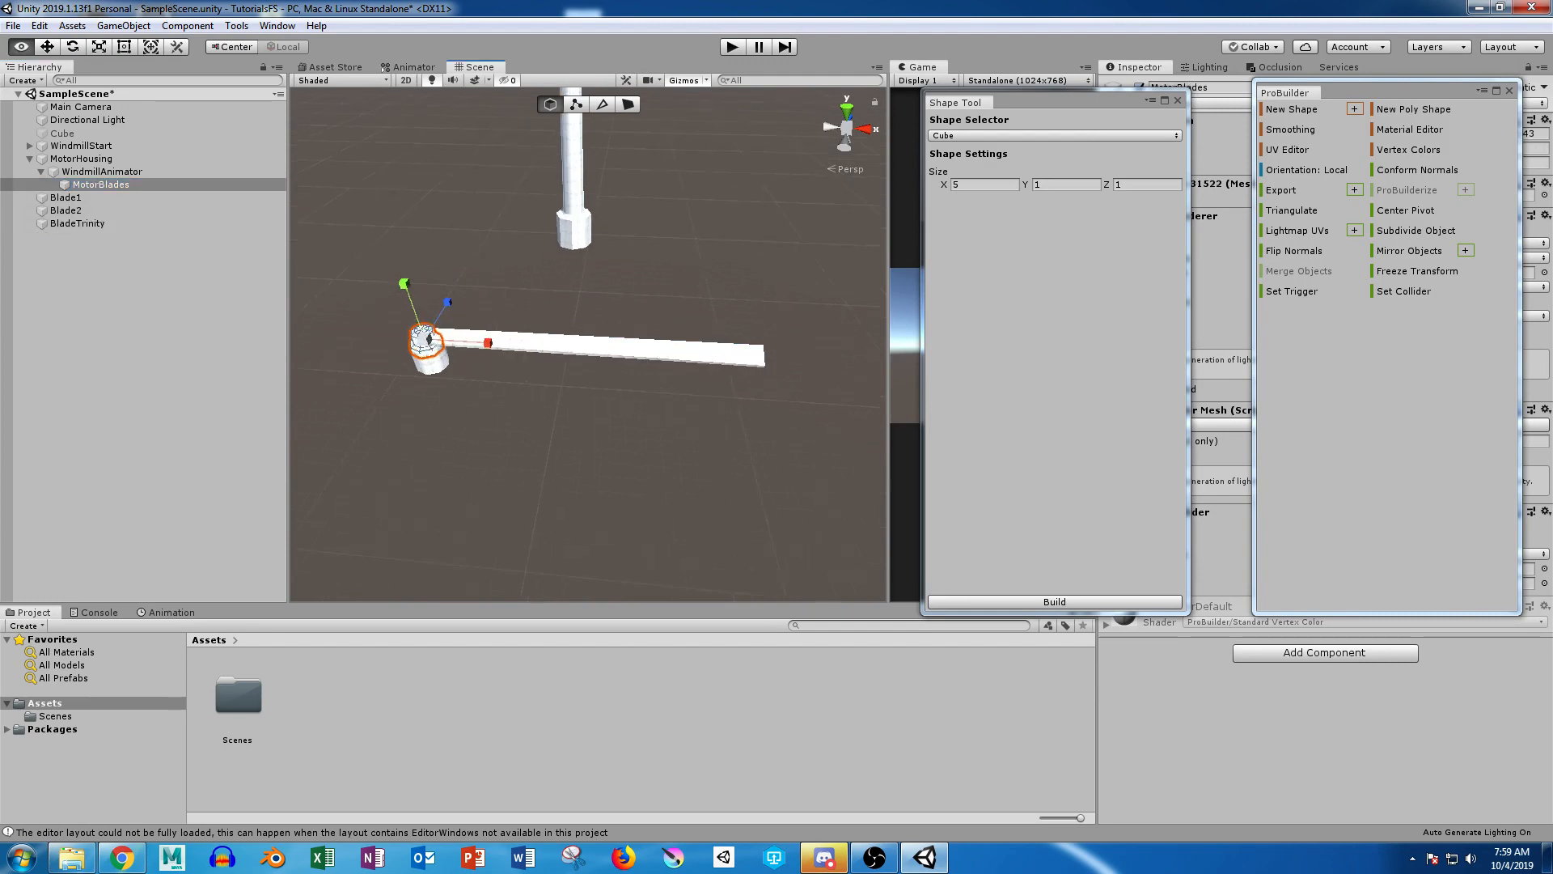
pyautogui.press('r')
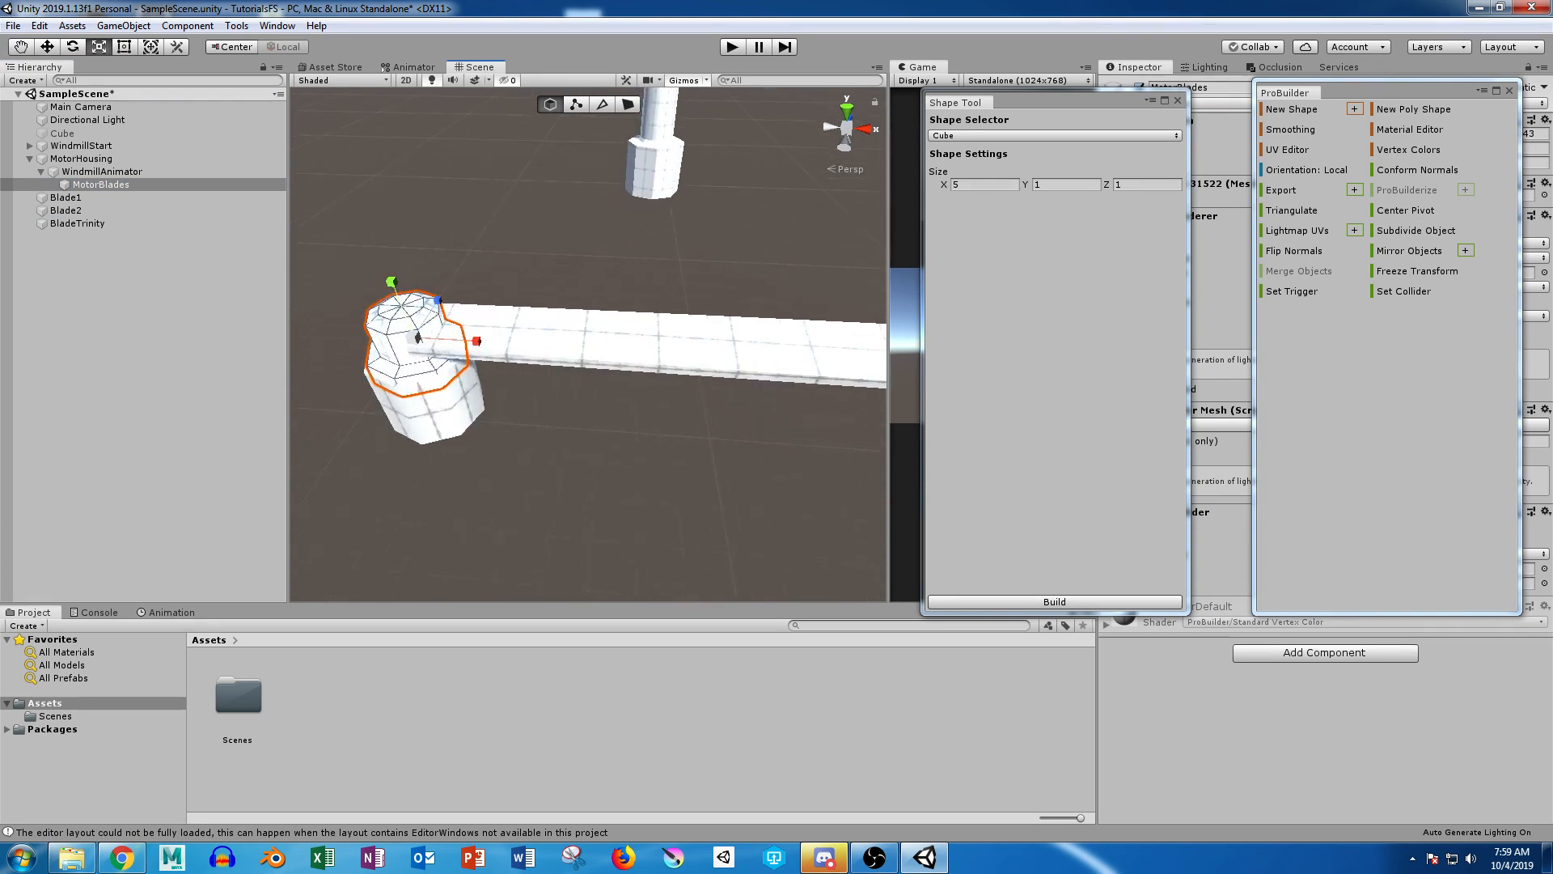
pyautogui.click(65, 197)
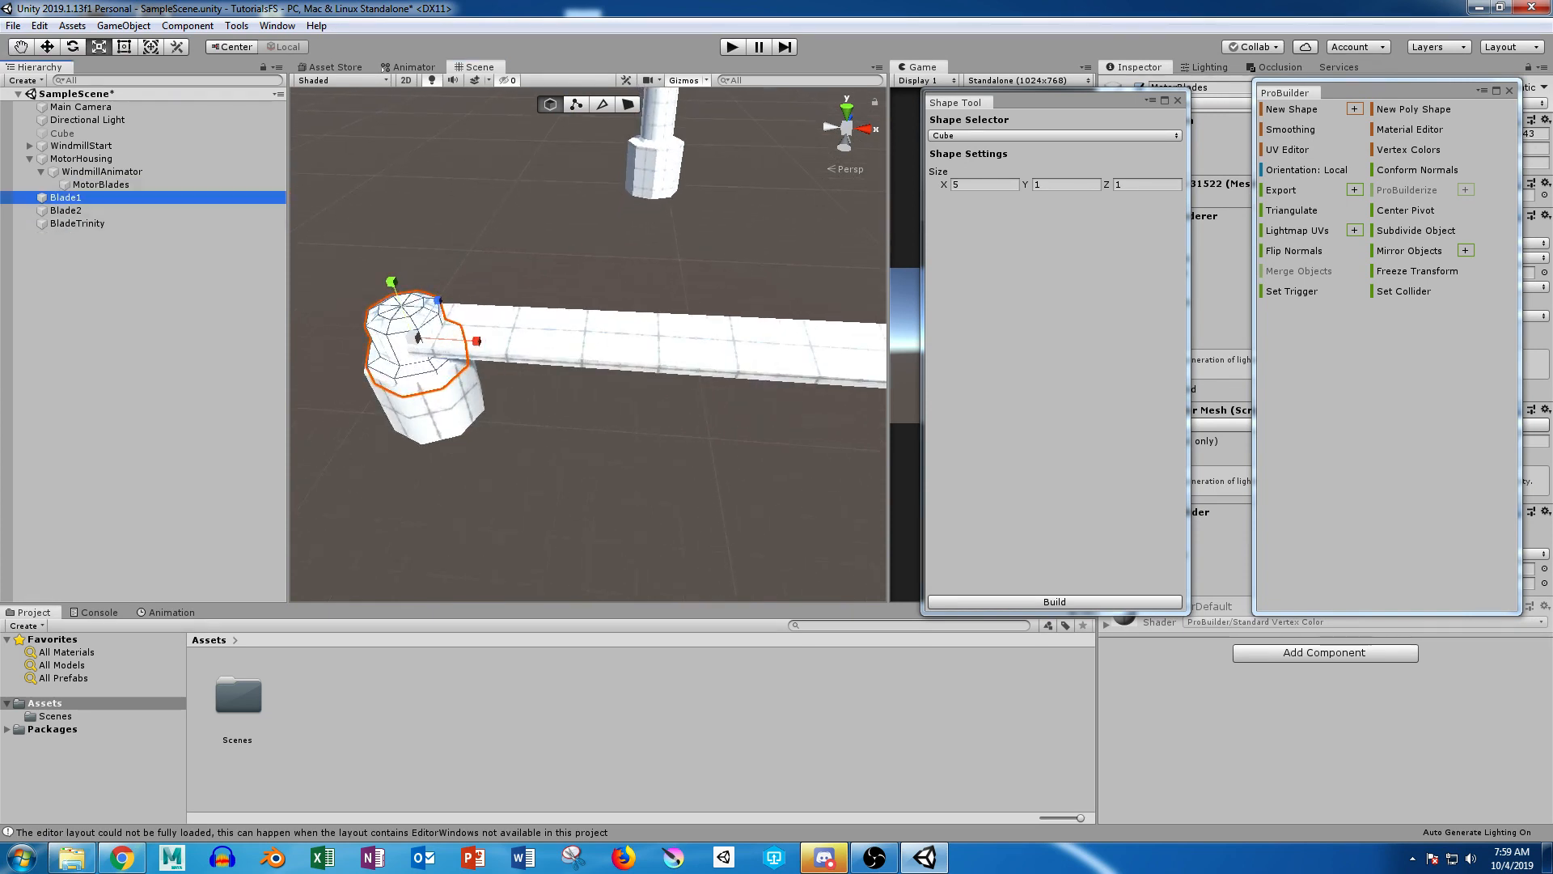
pyautogui.moveTo(65, 198); pyautogui.dragTo(99, 184)
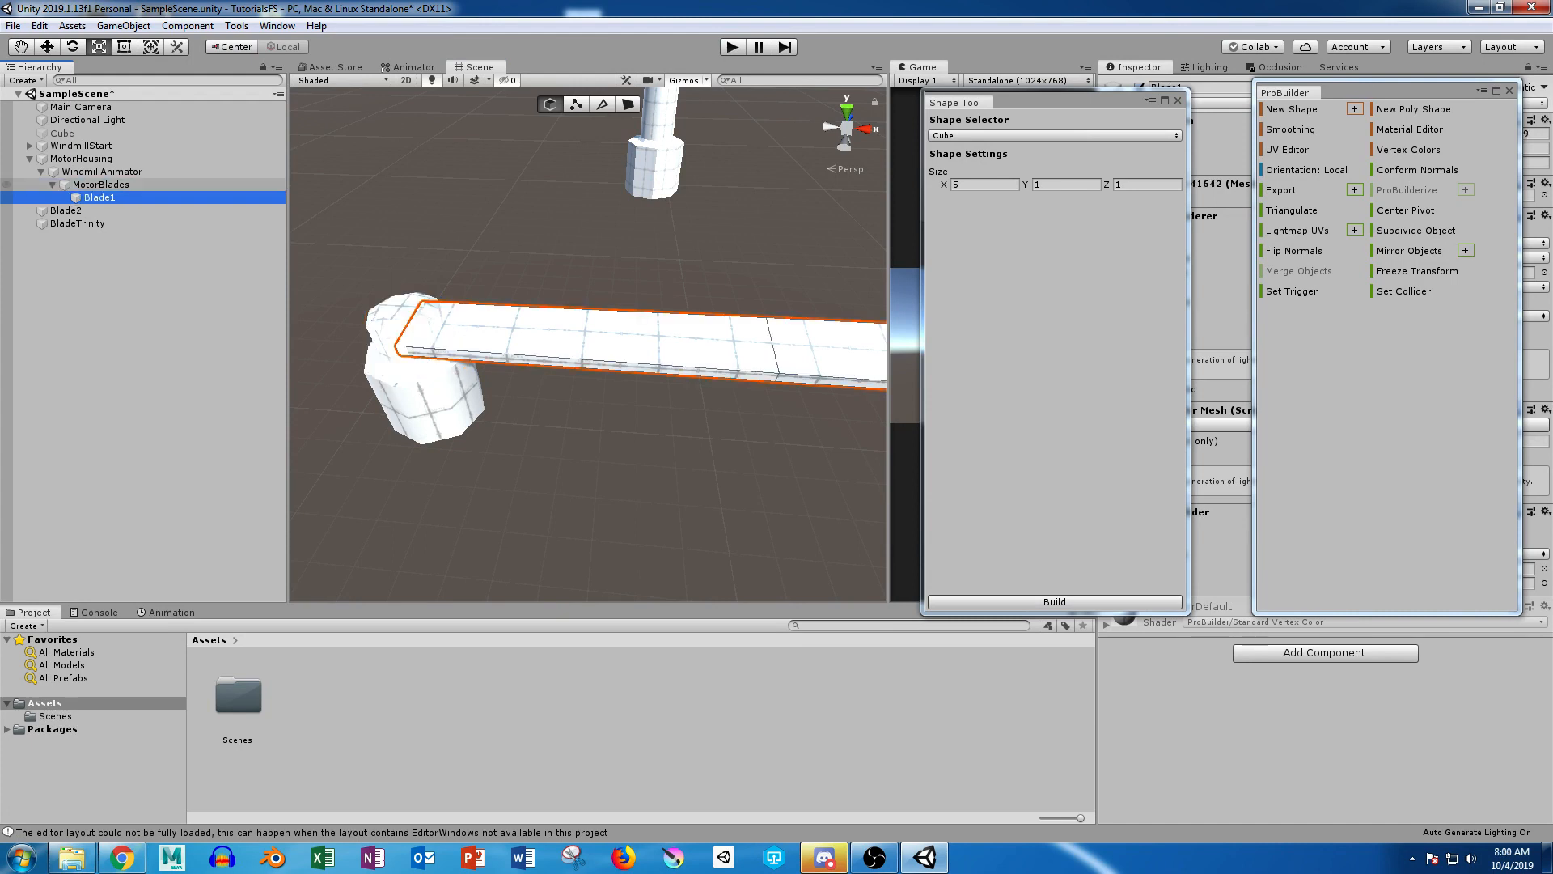
# Step: Move the floating tool windows off the transform values and set MotorBlades' Y rotation to 120
pyautogui.click(99, 185)
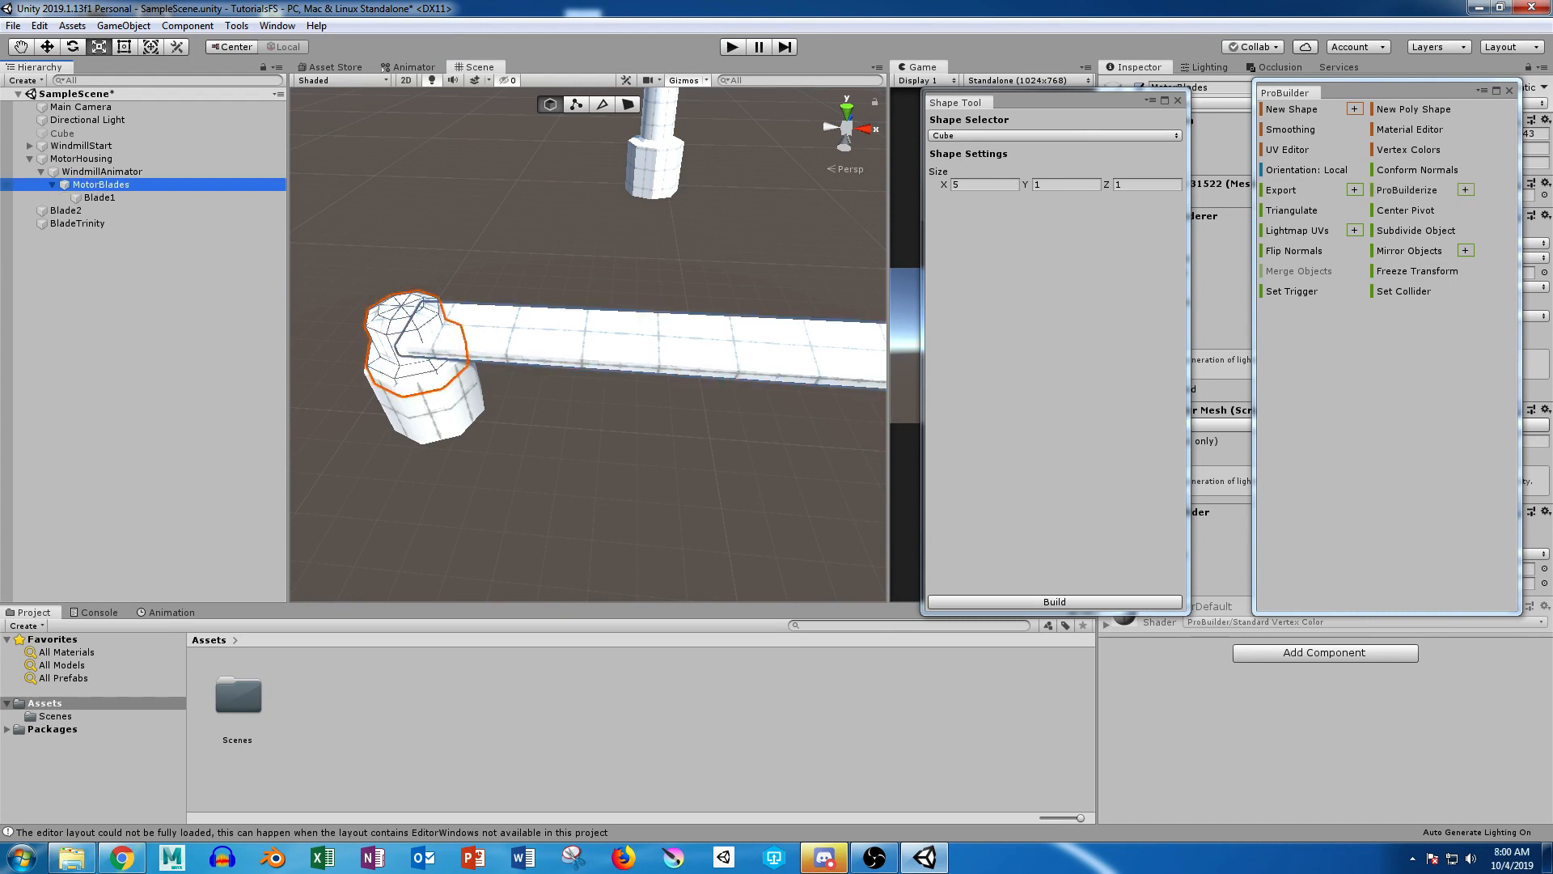
pyautogui.moveTo(1388, 91); pyautogui.dragTo(1391, 233)
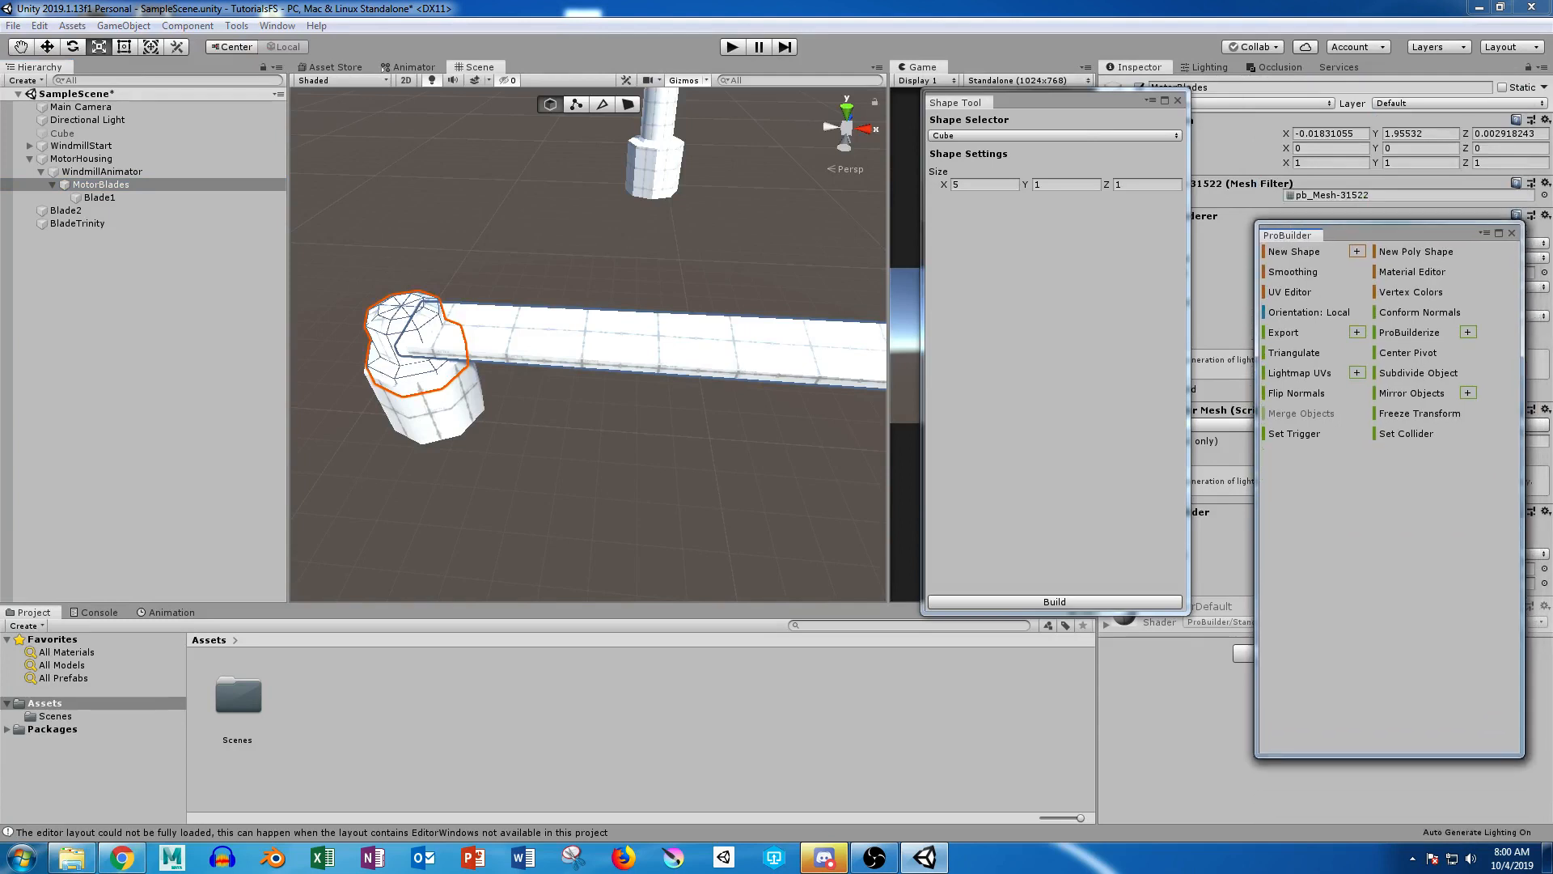
pyautogui.moveTo(1011, 102); pyautogui.dragTo(1011, 231)
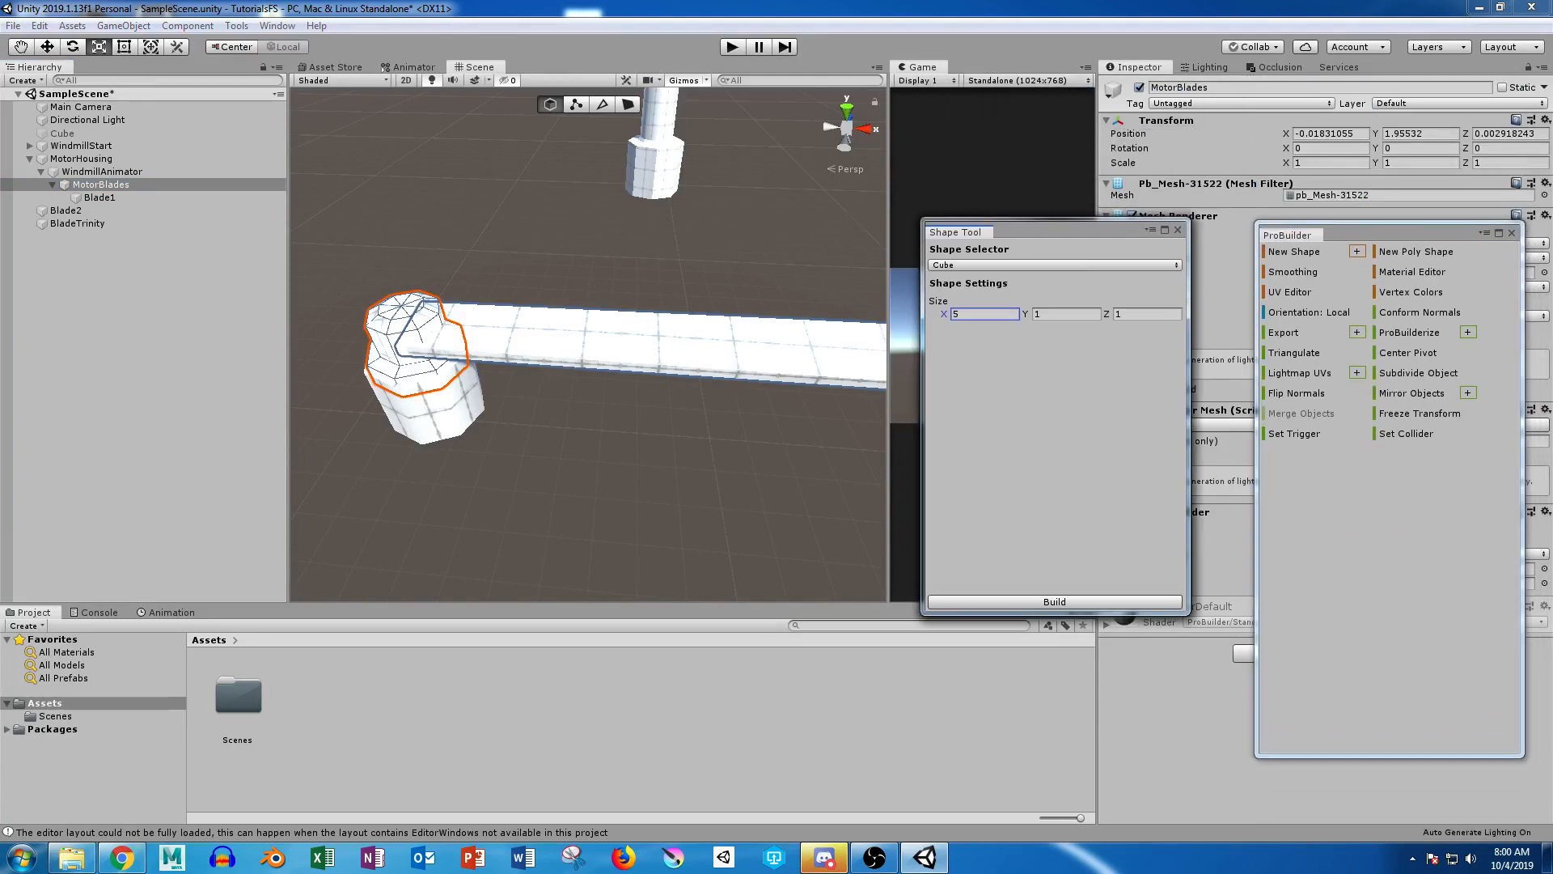
pyautogui.click(1420, 149)
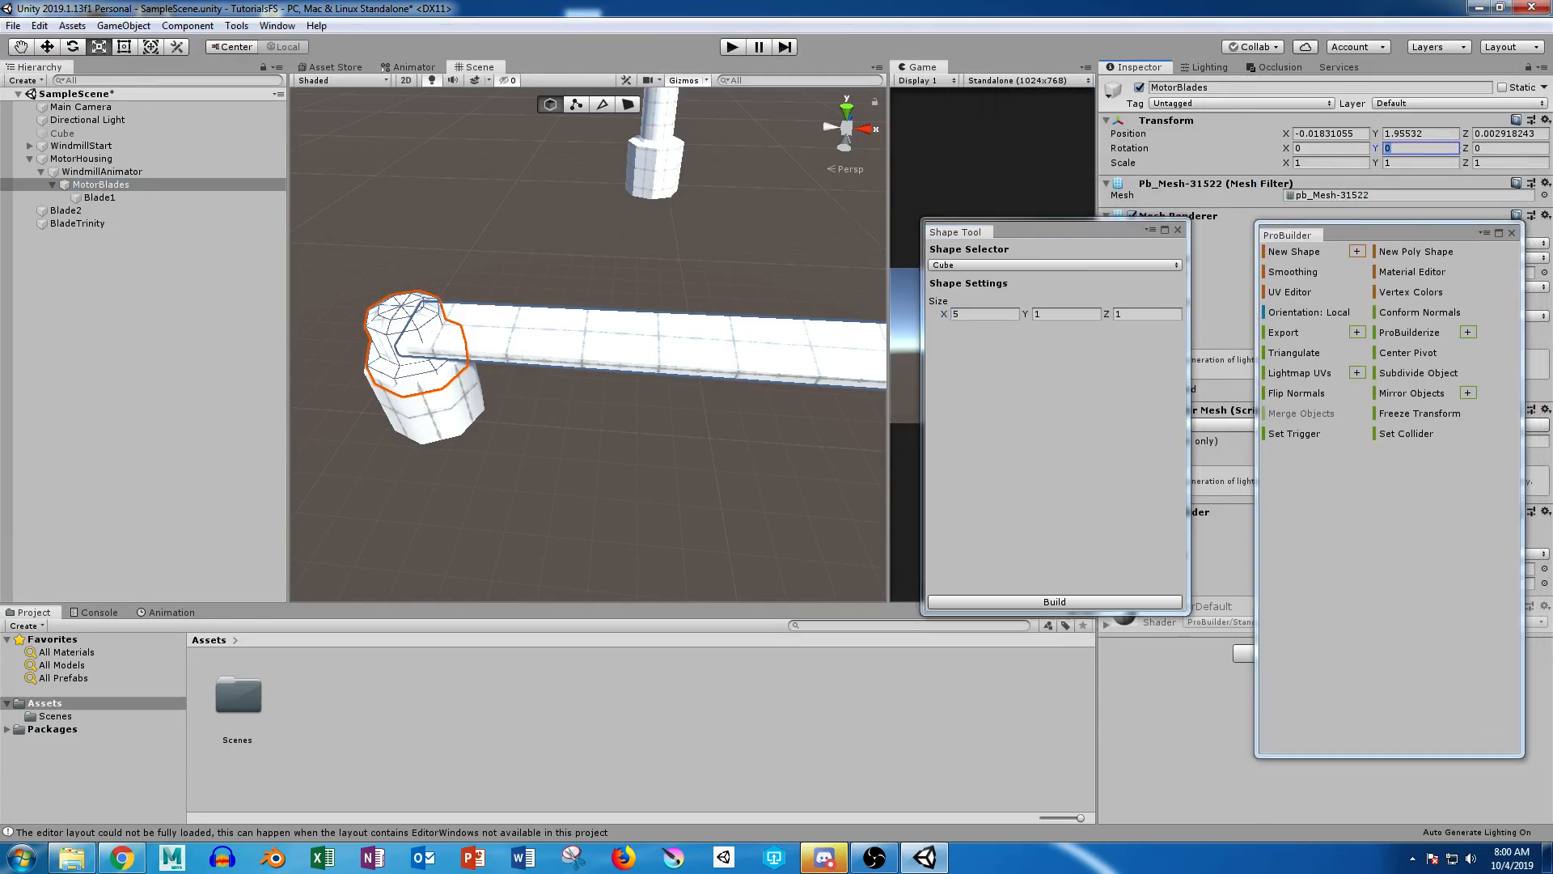
pyautogui.write('120')
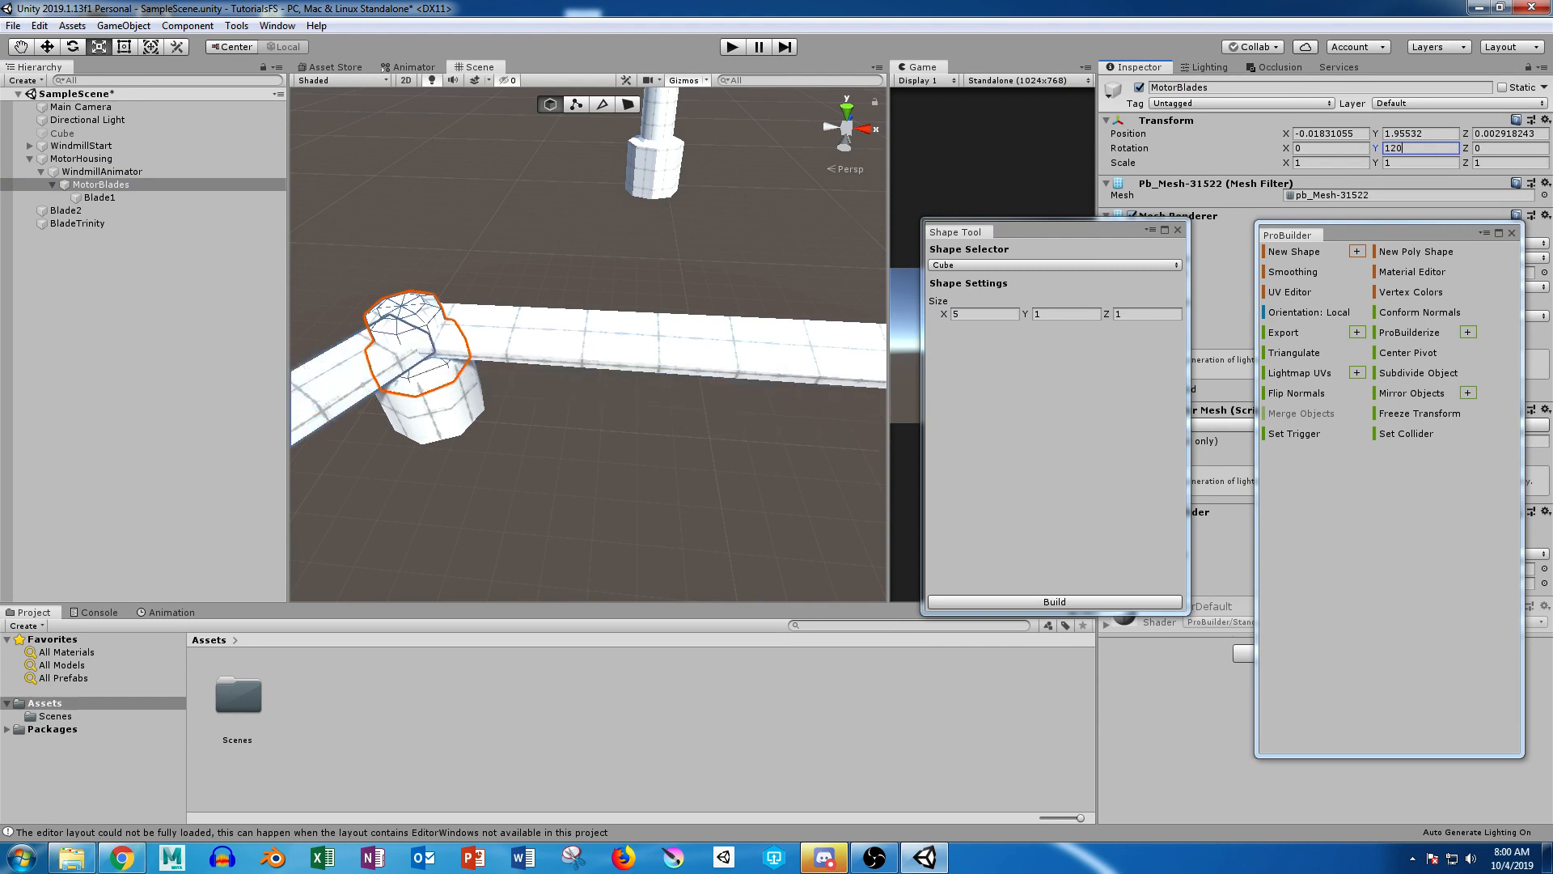
# Step: Make Blade2 a child of MotorBlades and set MotorBlades' Y rotation to 240
pyautogui.moveTo(66, 210); pyautogui.dragTo(93, 185)
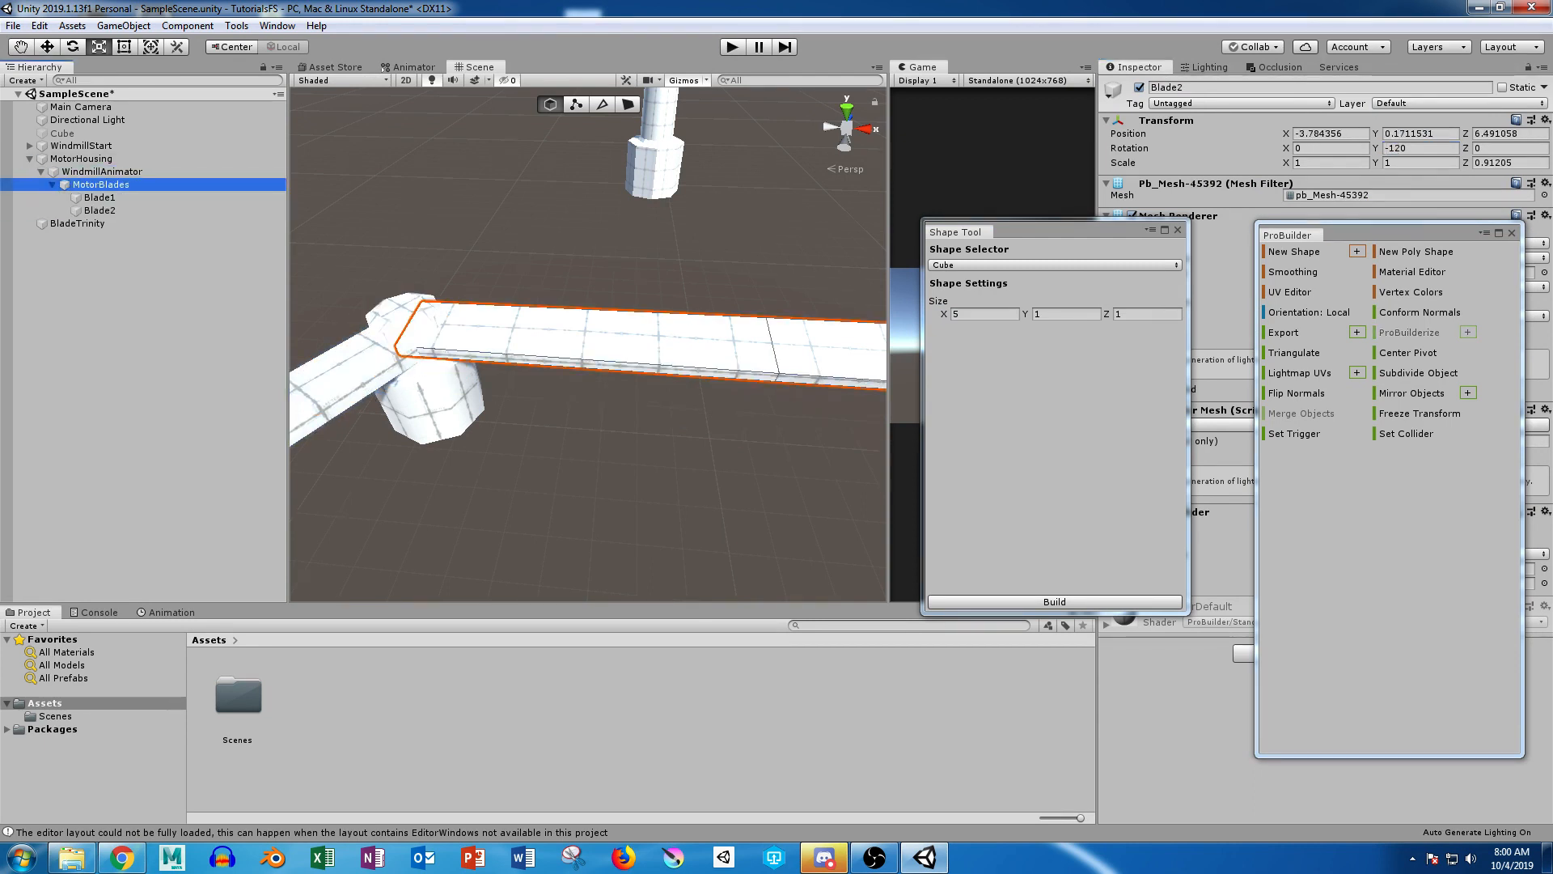
pyautogui.click(100, 185)
pyautogui.click(1419, 148)
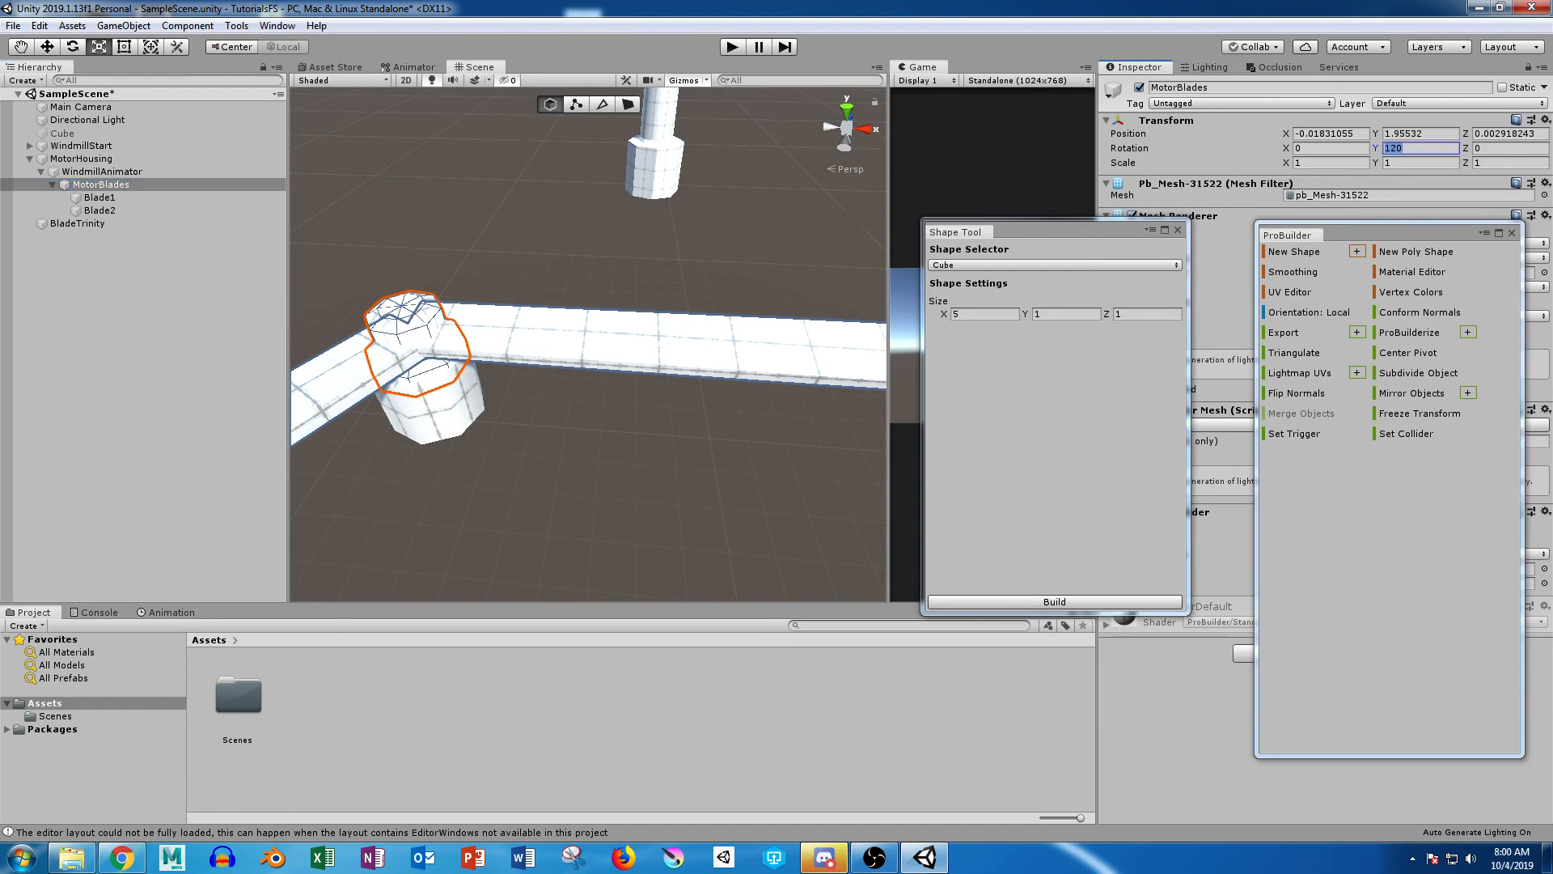
pyautogui.write('240')
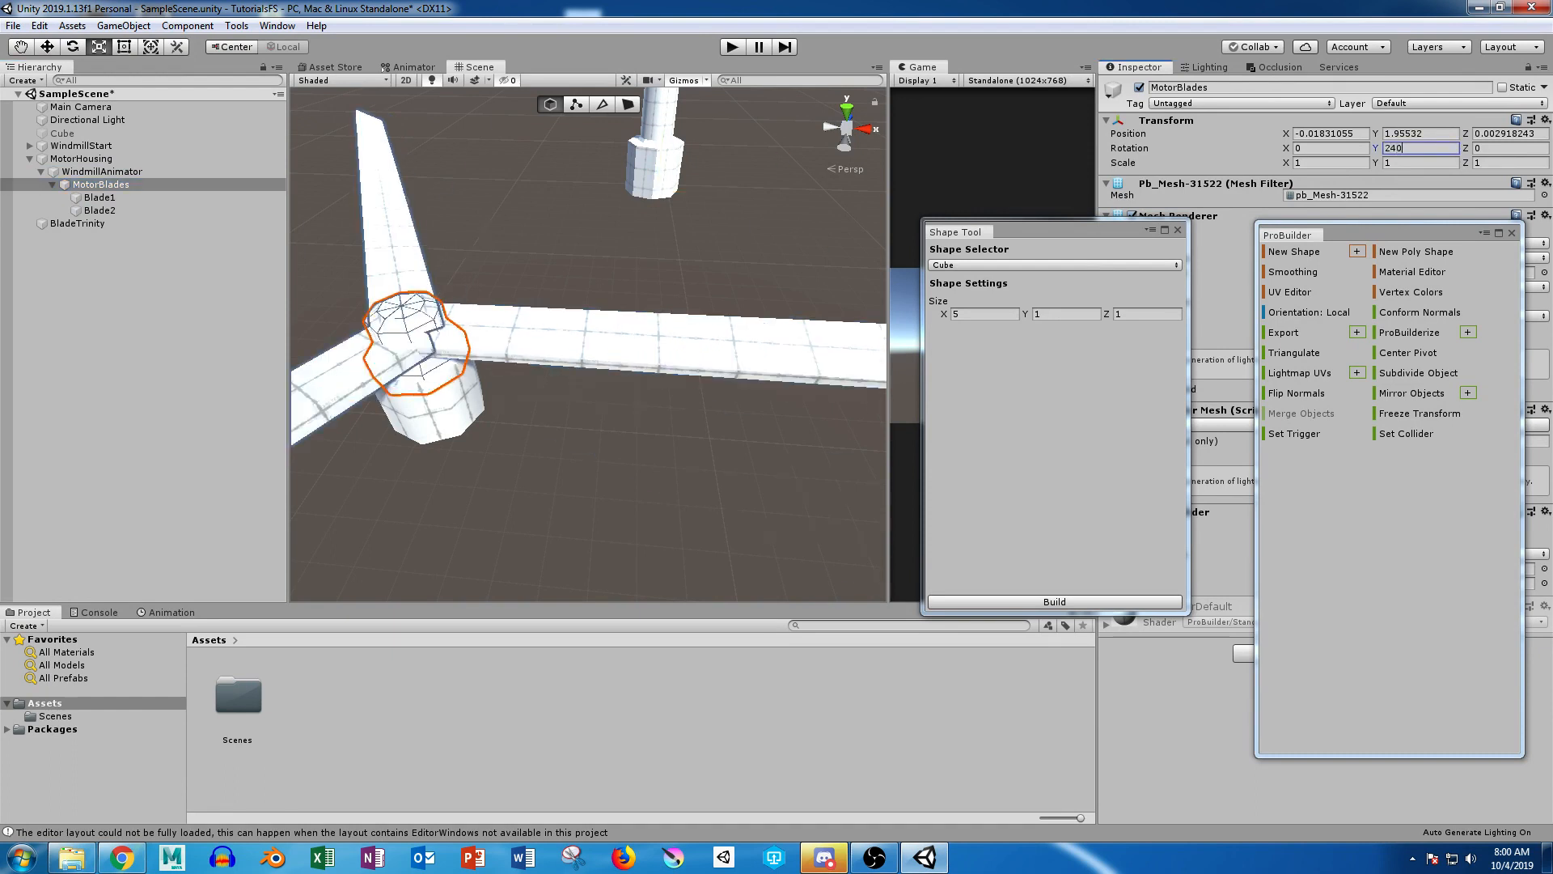
# Step: Make BladeTrinity a child of the MotorBlades hub
pyautogui.click(78, 224)
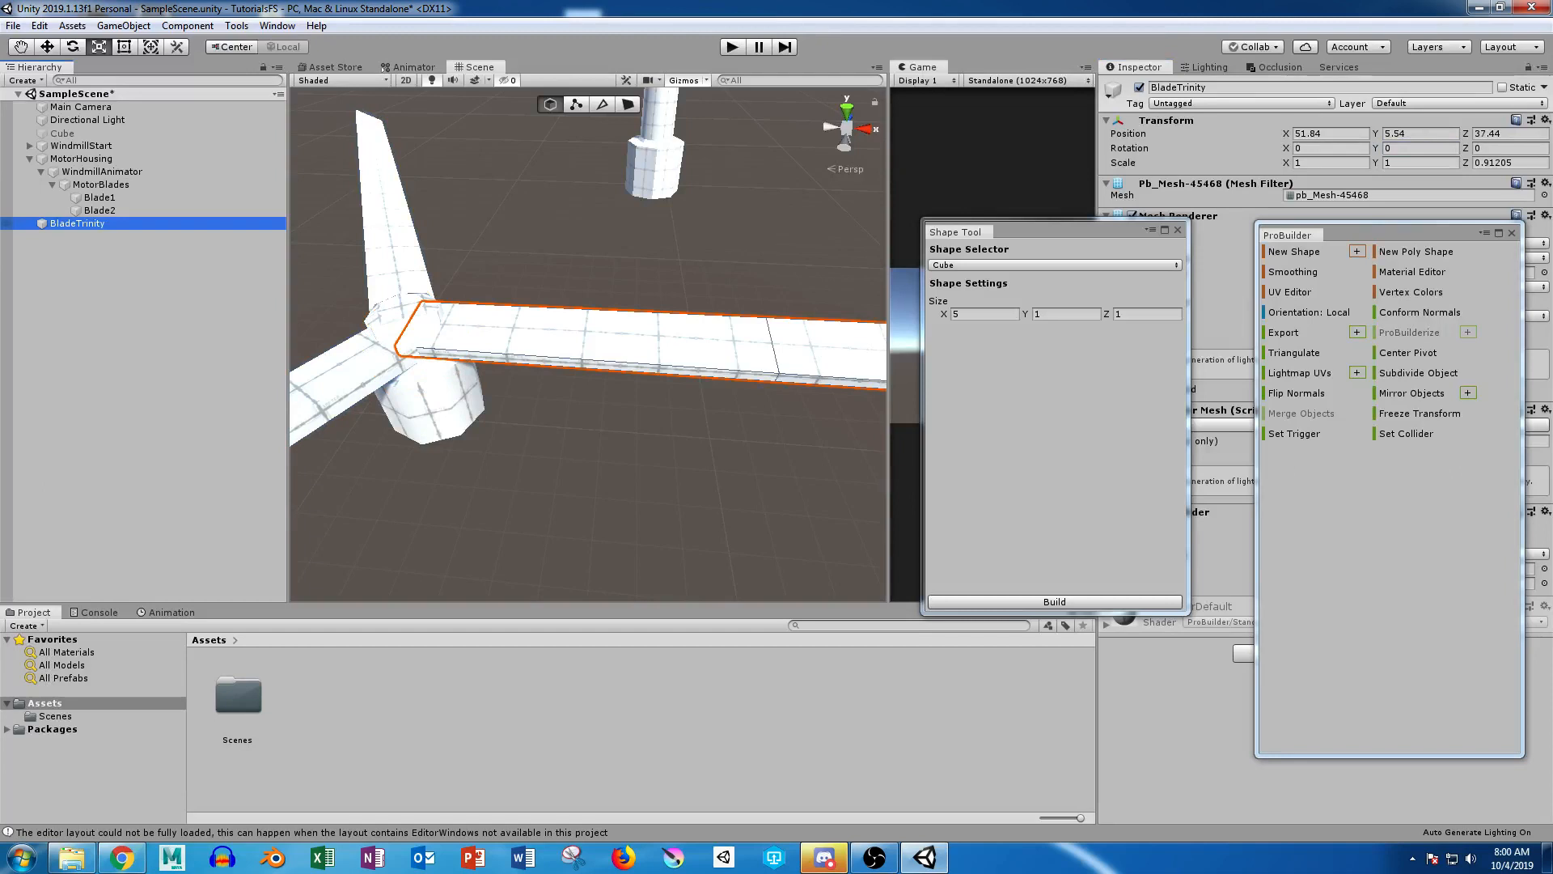
pyautogui.moveTo(78, 224); pyautogui.dragTo(97, 184)
pyautogui.click(99, 184)
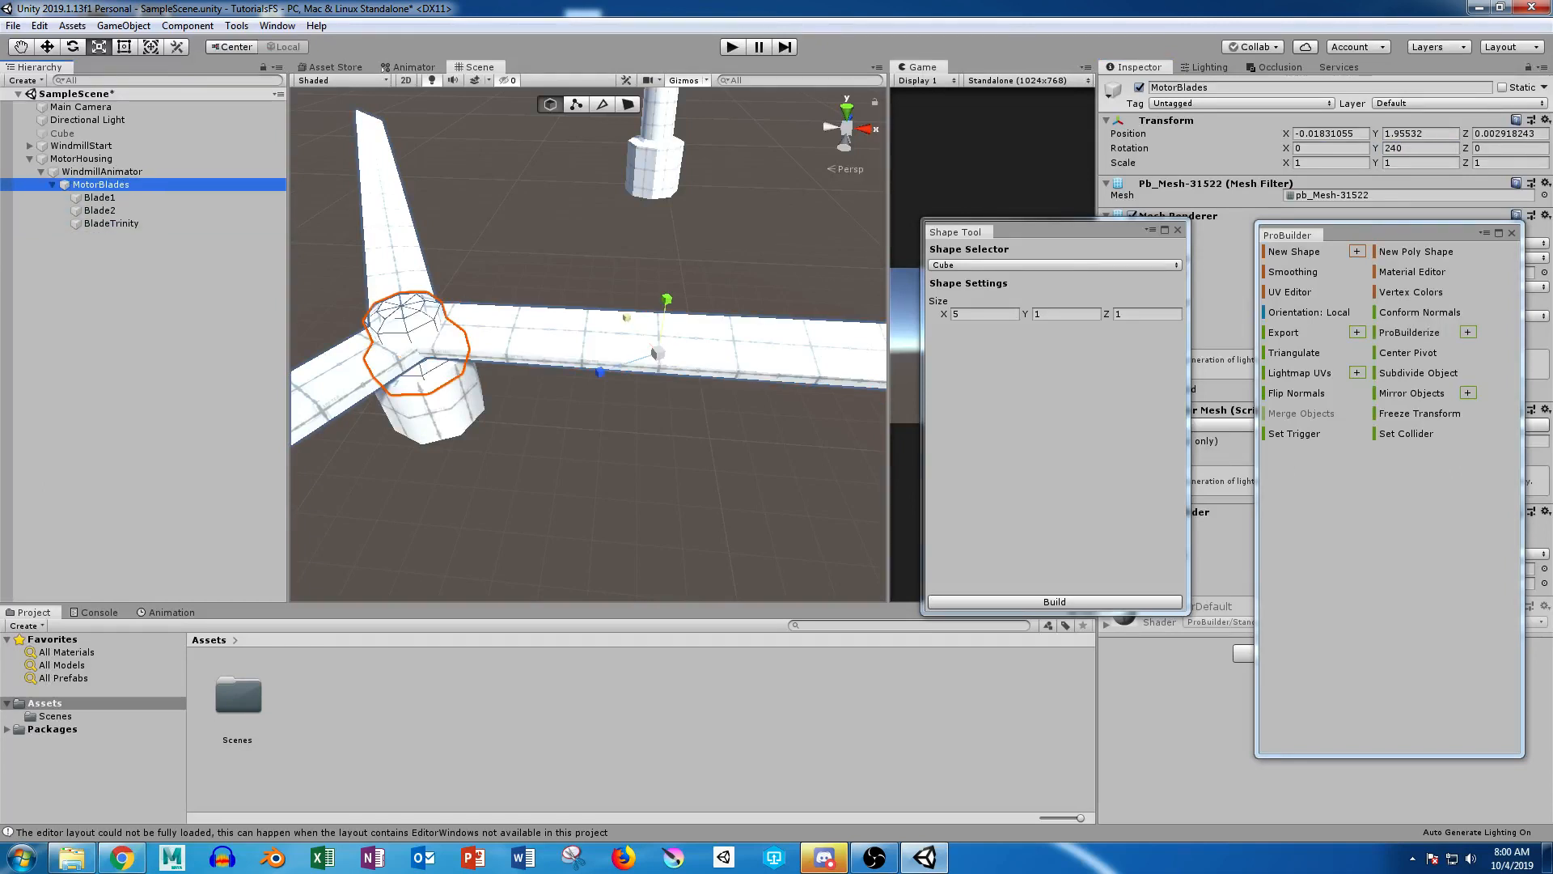
# Step: Set the transform handle to Pivot mode and test-spin MotorBlades about its Y axis, undoing the rotation
pyautogui.keyDown('alt'); pyautogui.moveTo(518, 339); pyautogui.dragTo(421, 340, button='right'); pyautogui.keyUp('alt')
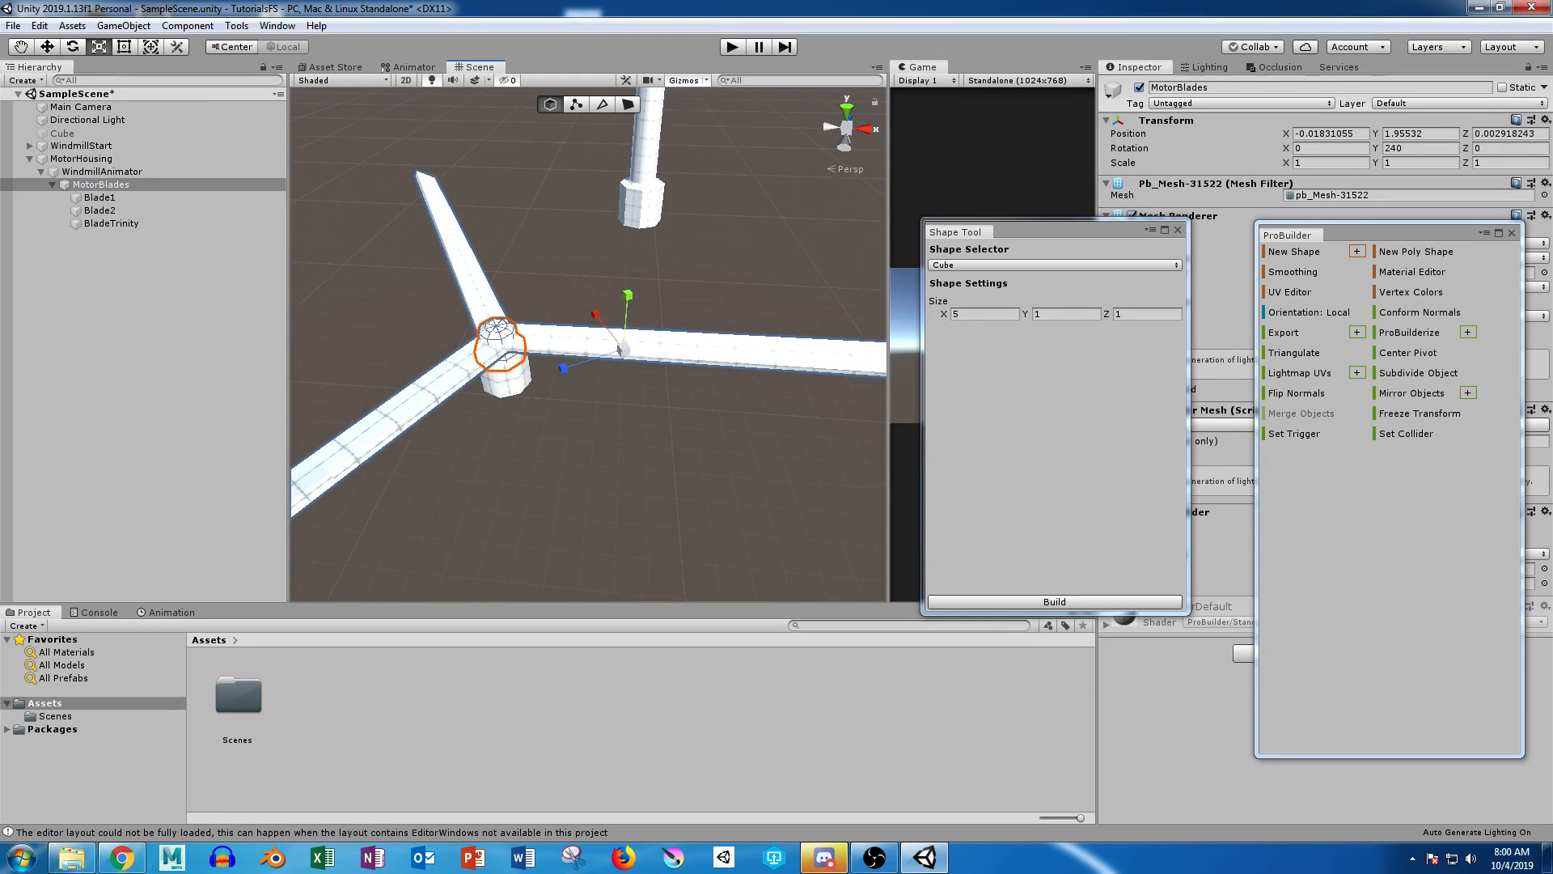
pyautogui.press('z')
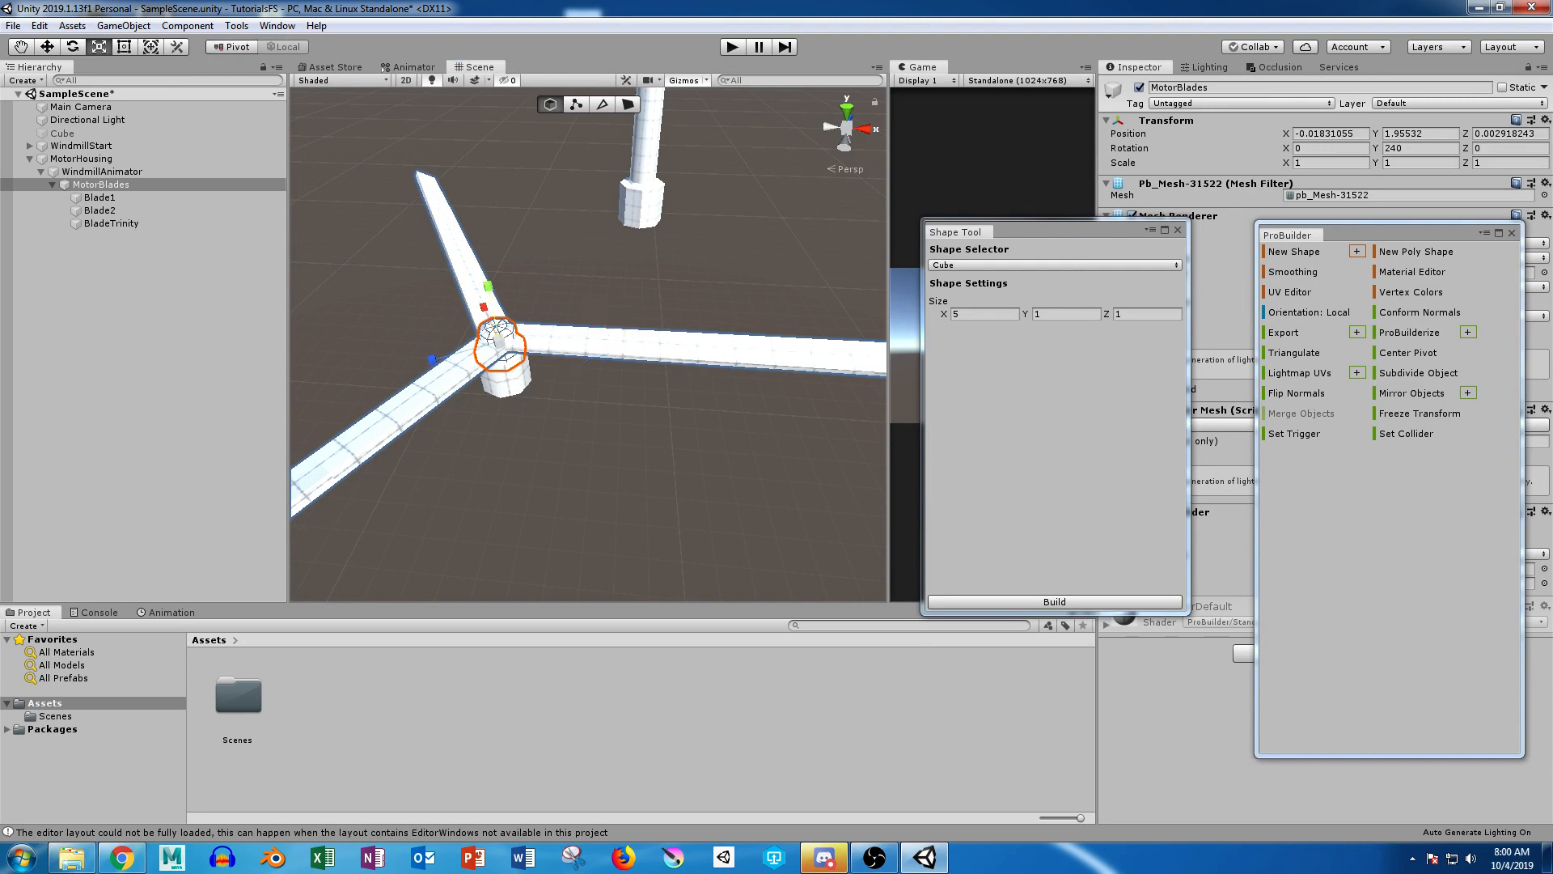
pyautogui.press('e')
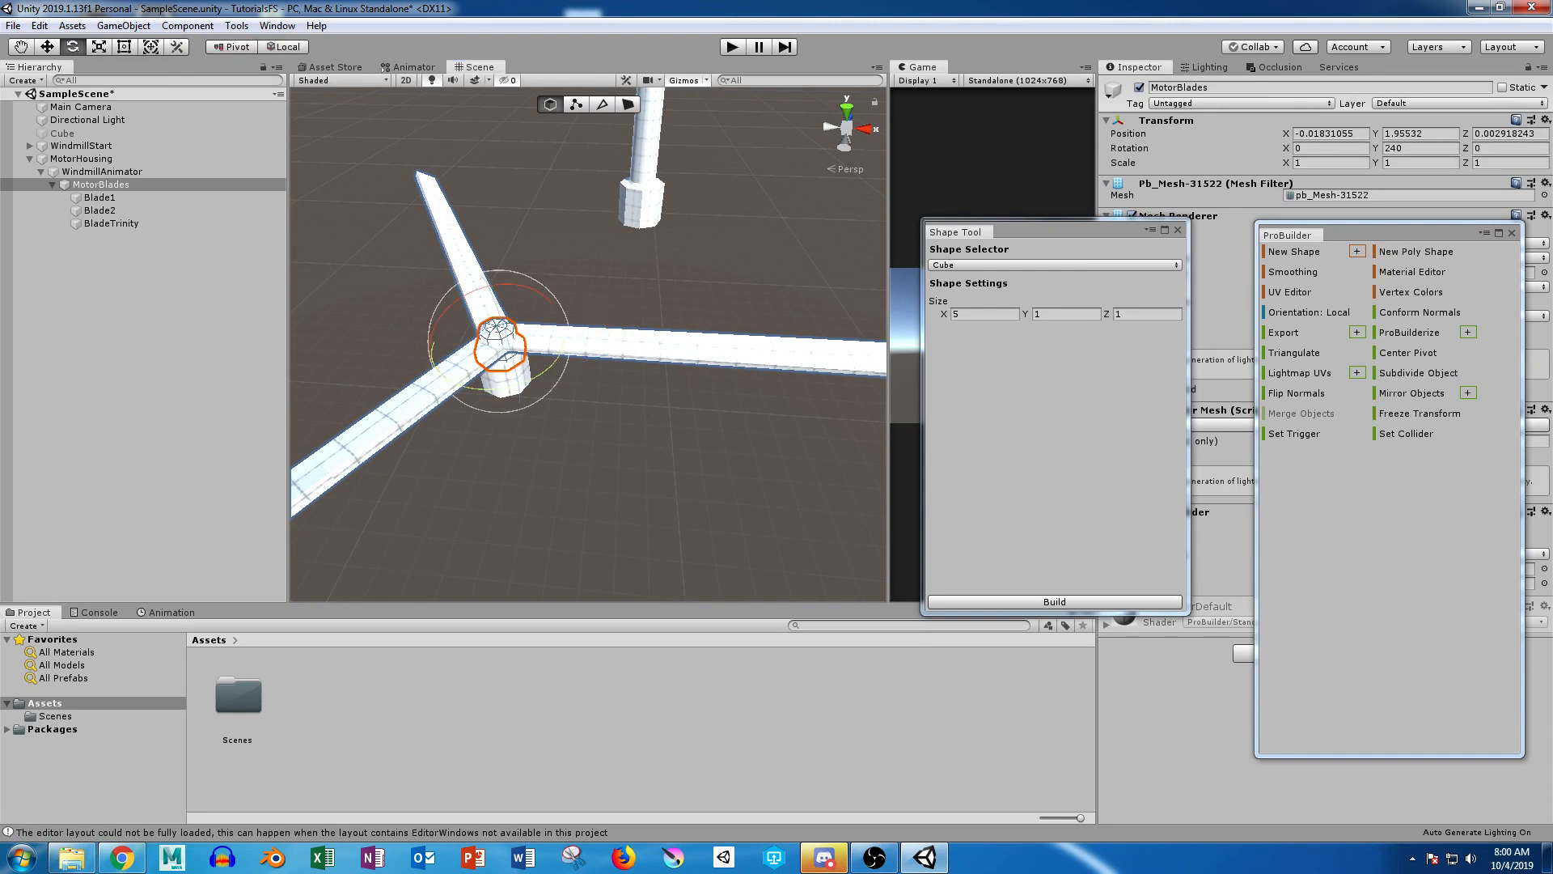
pyautogui.moveTo(548, 370); pyautogui.dragTo(749, 259)
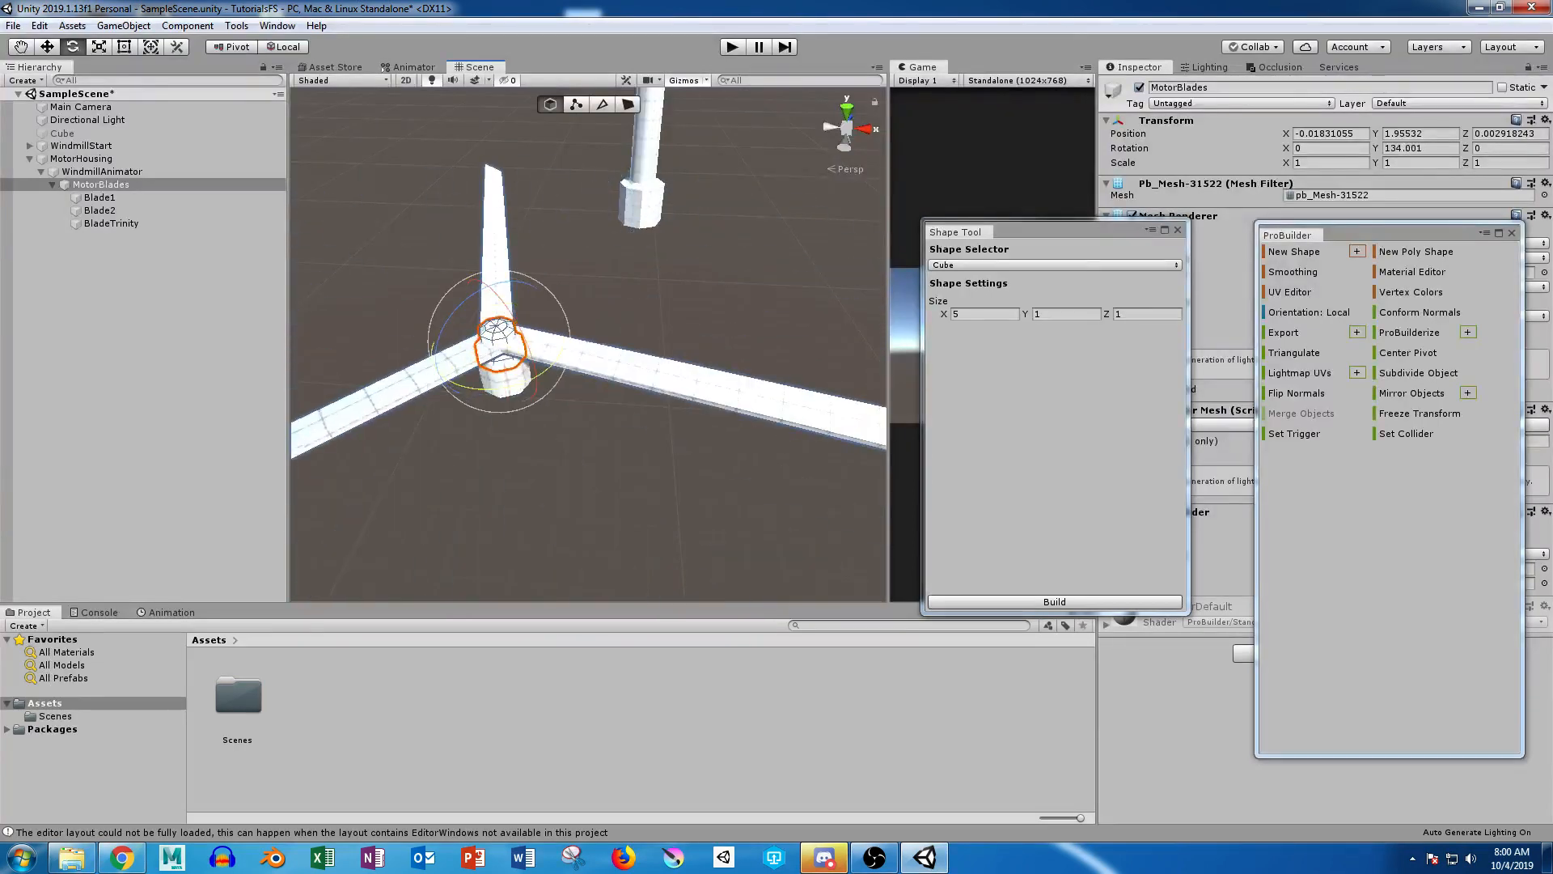
pyautogui.hotkey('ctrl', 'z')
# Step: Tip MotorHousing with its attached blades onto its side by setting its Z rotation to 90
pyautogui.keyDown('alt'); pyautogui.moveTo(502, 388); pyautogui.dragTo(914, 231); pyautogui.keyUp('alt')
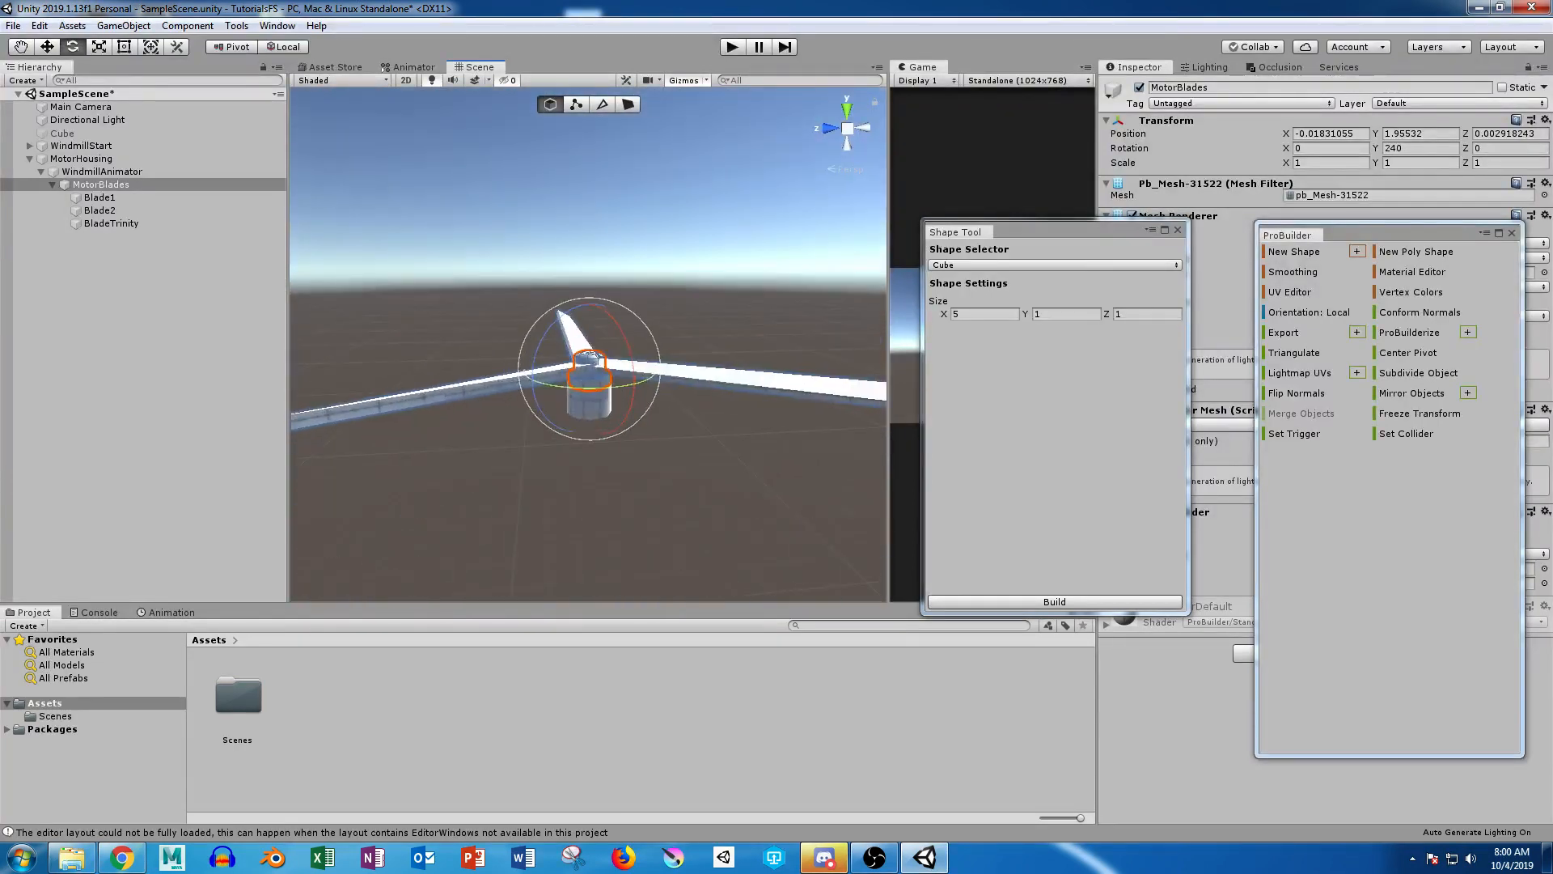
pyautogui.click(688, 485)
pyautogui.click(590, 402)
pyautogui.keyDown('alt'); pyautogui.moveTo(590, 402); pyautogui.dragTo(768, 461); pyautogui.keyUp('alt')
pyautogui.moveTo(694, 345); pyautogui.dragTo(785, 481)
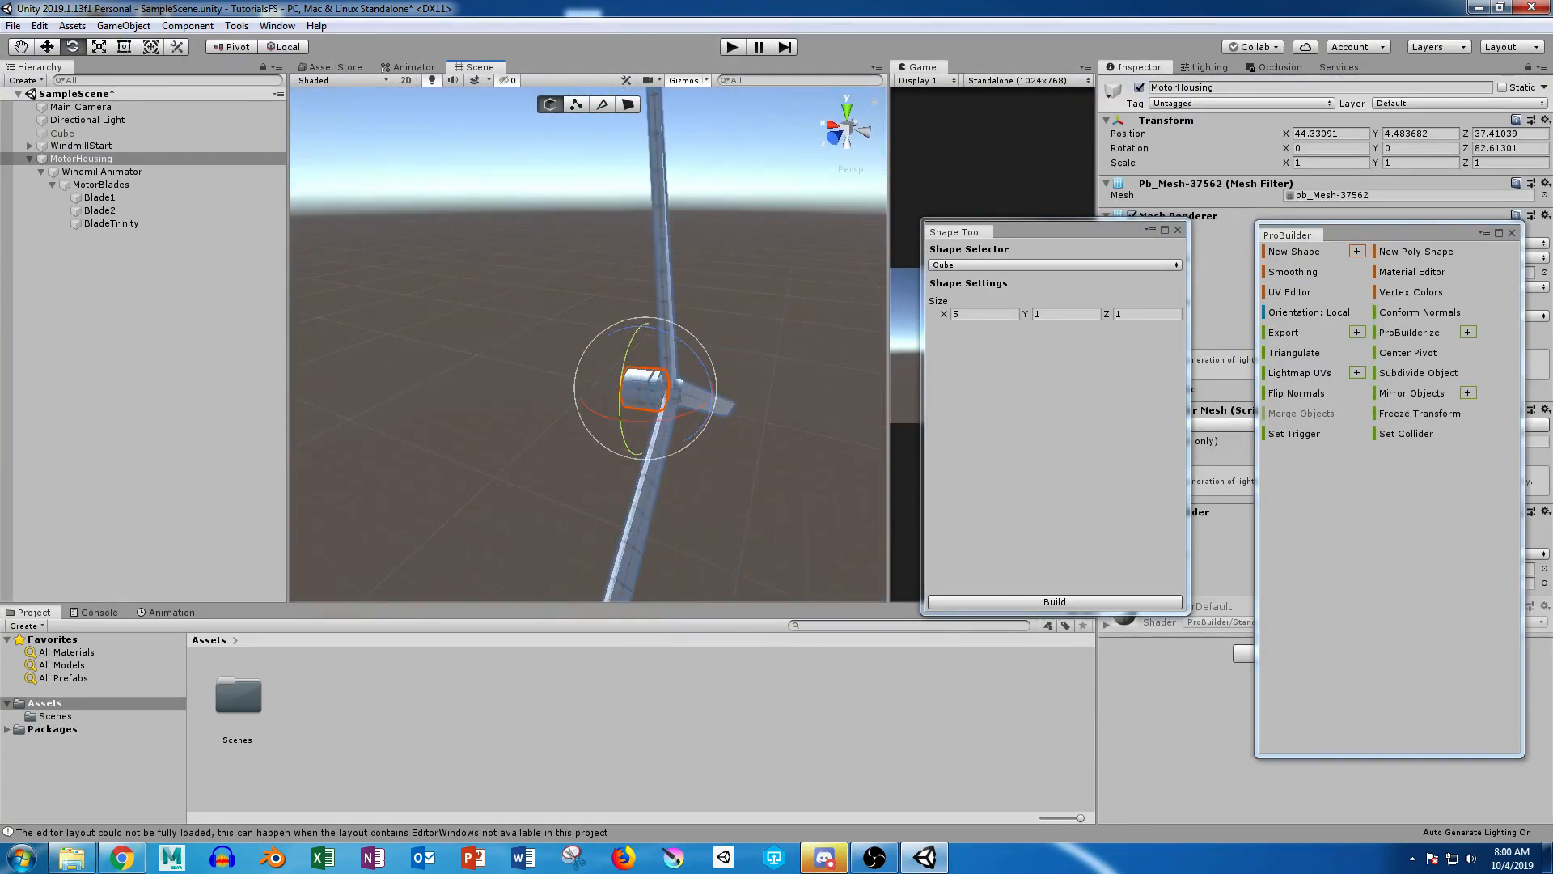
pyautogui.click(1510, 148)
pyautogui.write('90')
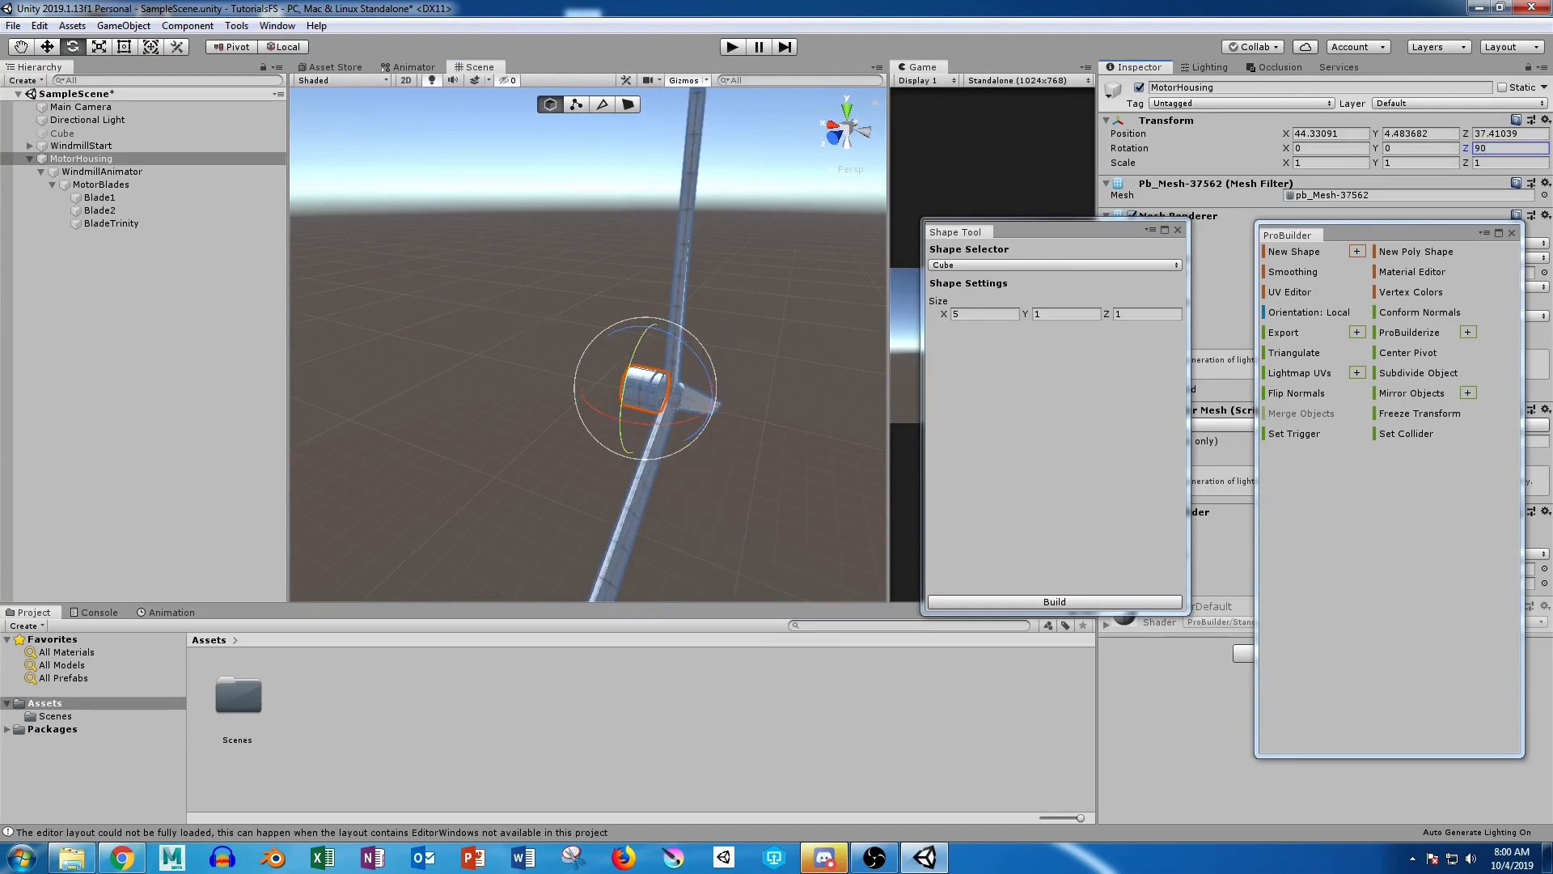
# Step: Compare the tilted blade assembly with the finished windmill from several distances and angles
pyautogui.click(558, 324)
pyautogui.keyDown('alt'); pyautogui.moveTo(558, 324); pyautogui.dragTo(397, 376); pyautogui.keyUp('alt')
pyautogui.scroll(-5, 582, 332)
pyautogui.scroll(-6, 744, 327)
pyautogui.scroll(6, 396, 376)
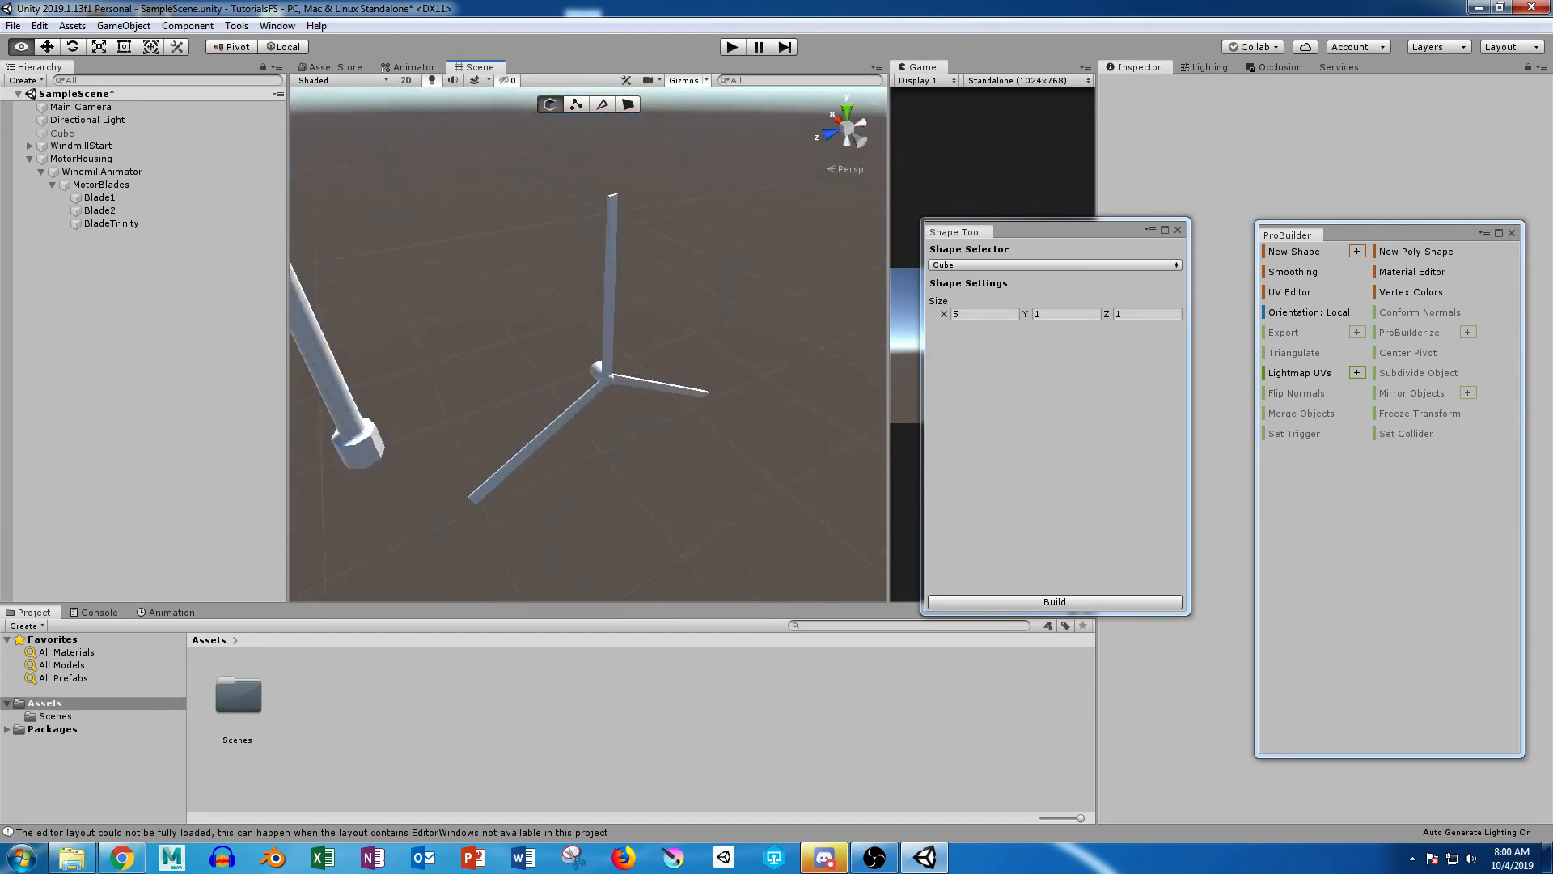
pyautogui.scroll(-3, 397, 377)
pyautogui.moveTo(397, 376); pyautogui.dragTo(462, 480, button='middle')
pyautogui.scroll(-4, 463, 480)
pyautogui.keyDown('alt'); pyautogui.moveTo(463, 480); pyautogui.dragTo(466, 429); pyautogui.keyUp('alt')
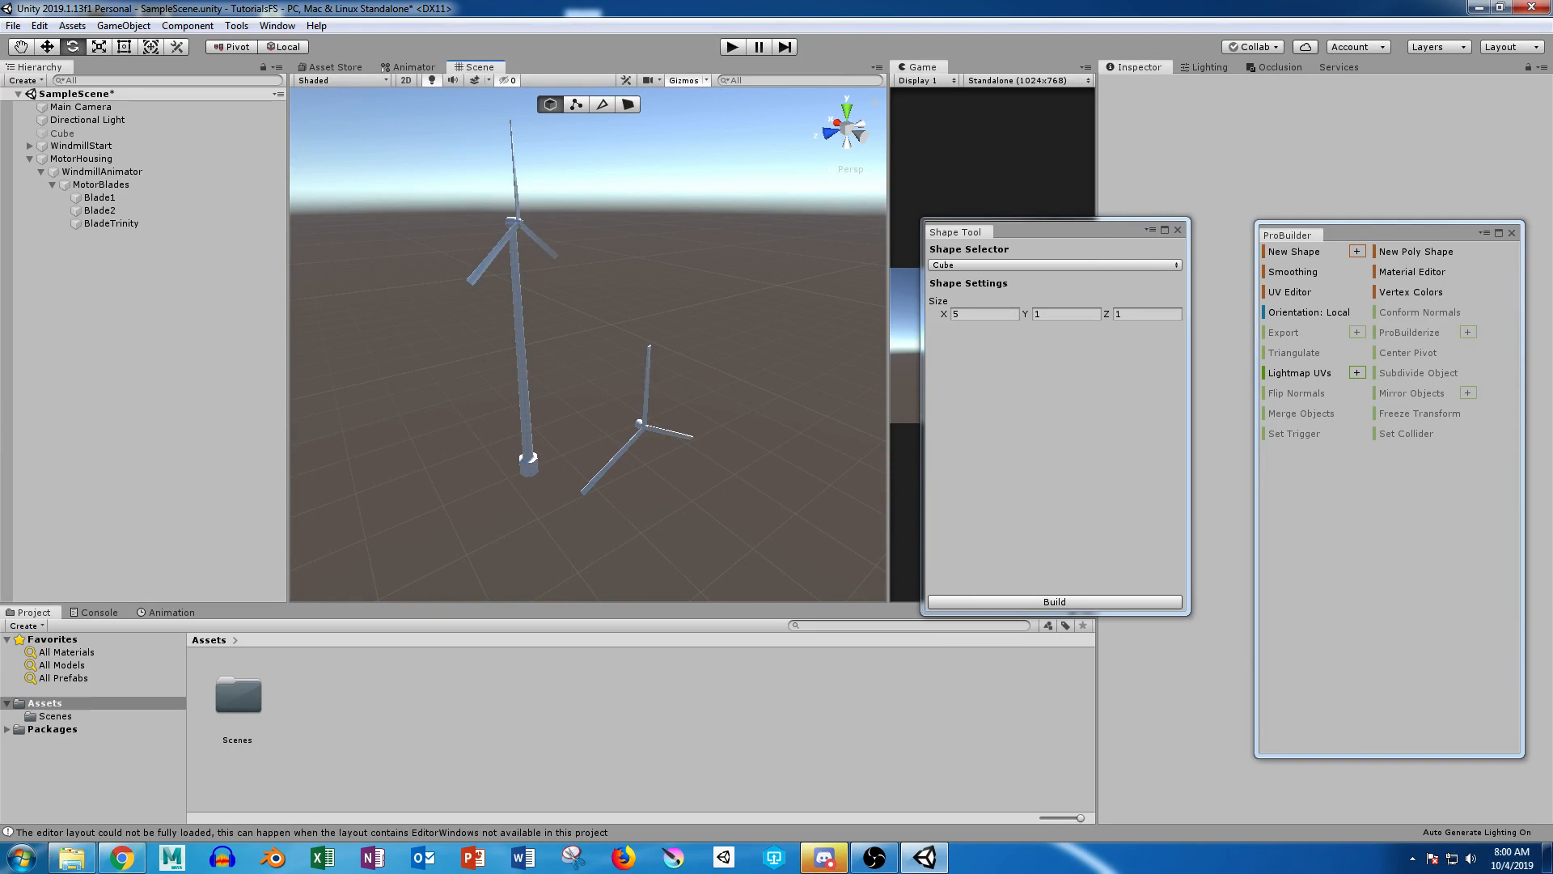
pyautogui.scroll(5, 465, 429)
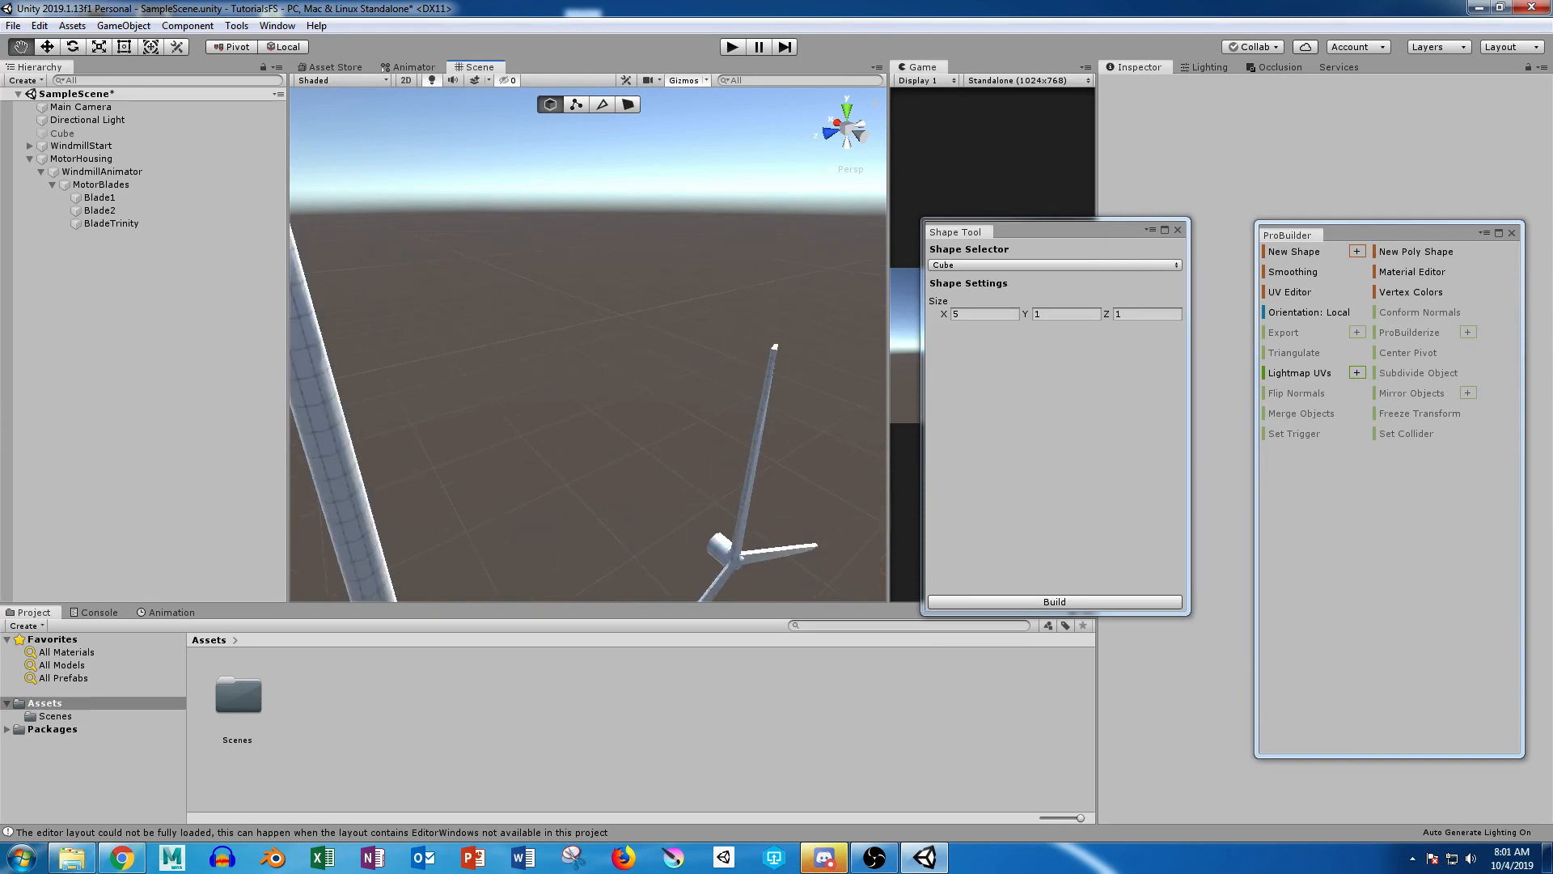
pyautogui.moveTo(466, 429); pyautogui.dragTo(598, 283, button='middle')
pyautogui.scroll(-3, 599, 284)
pyautogui.keyDown('alt'); pyautogui.moveTo(598, 283); pyautogui.dragTo(655, 255); pyautogui.keyUp('alt')
pyautogui.scroll(-4, 554, 202)
pyautogui.moveTo(655, 255); pyautogui.dragTo(444, 335, button='middle')
pyautogui.click(81, 159)
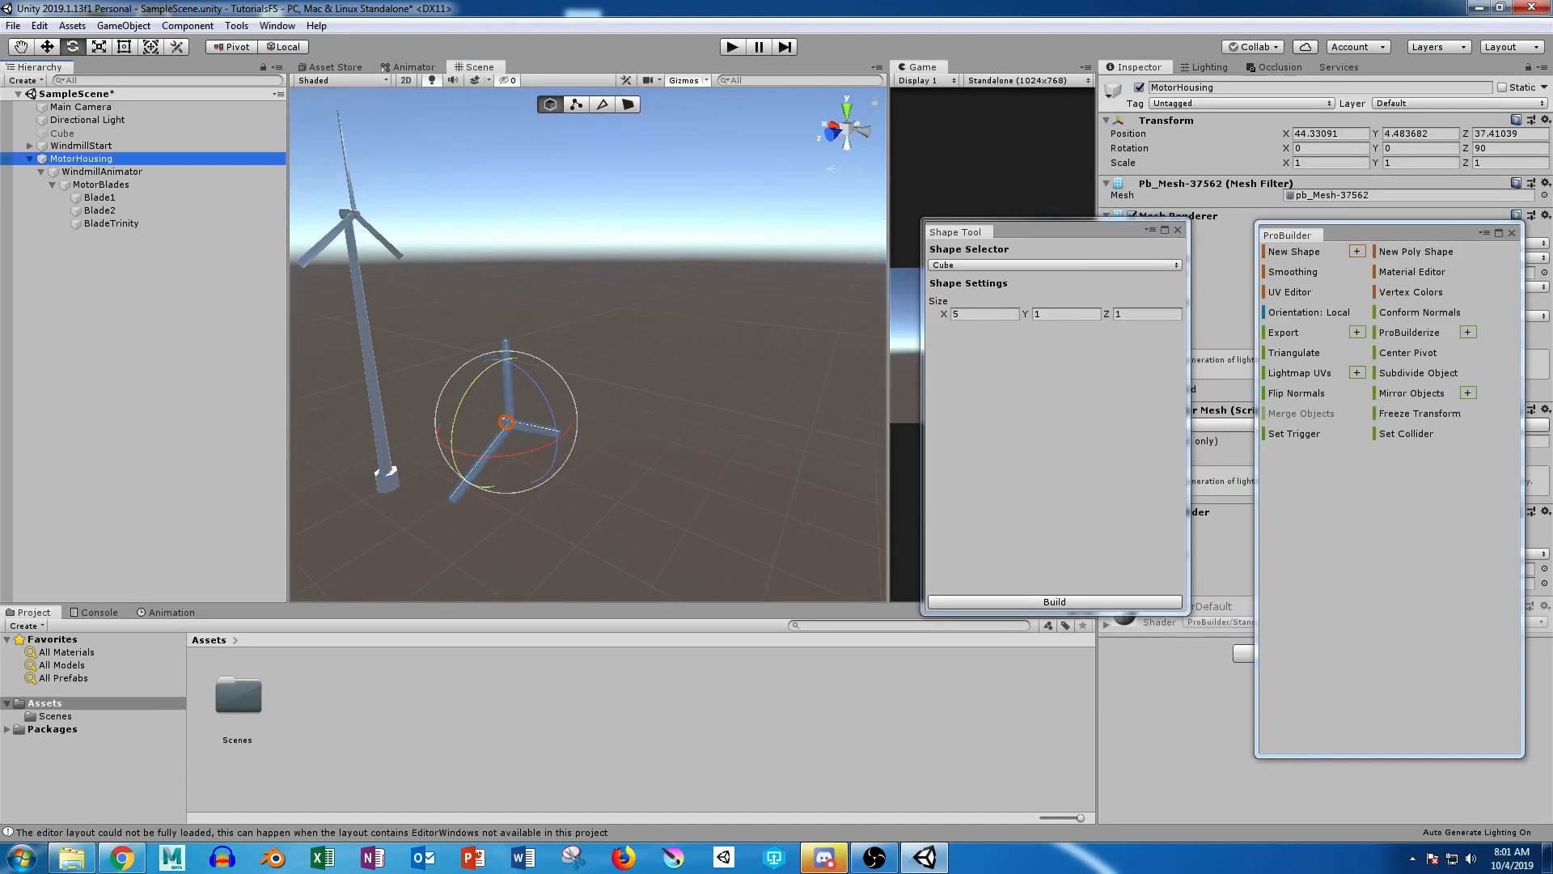
pyautogui.click(122, 324)
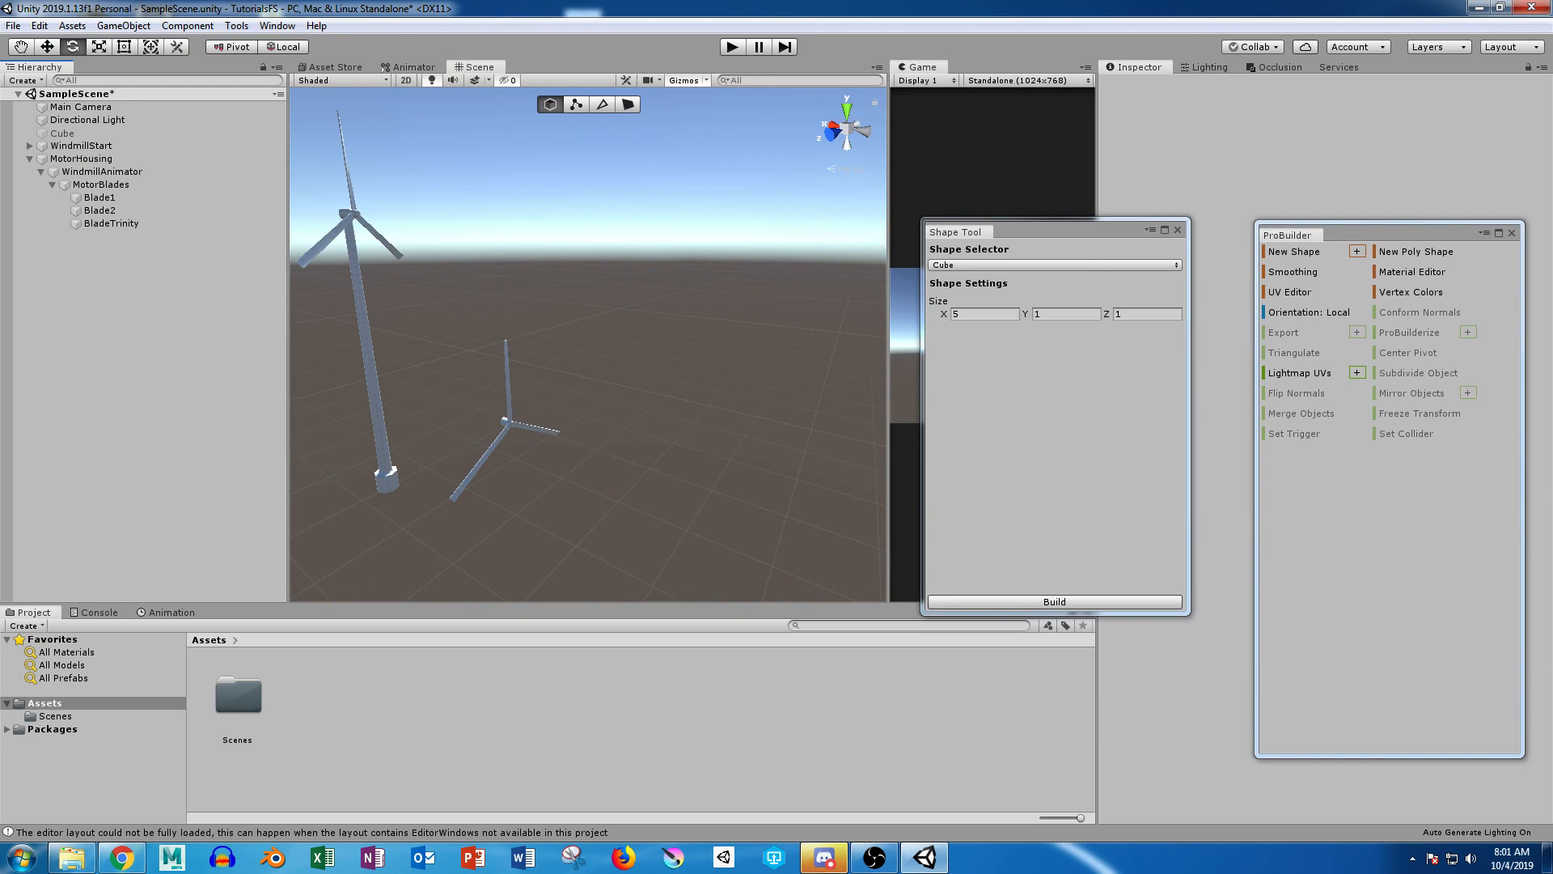
# Step: Build a smooth ProBuilder cylinder with radius 0.5, 8 sides, height 1 and 0 height segments, and close the Shape Tool
pyautogui.click(1054, 265)
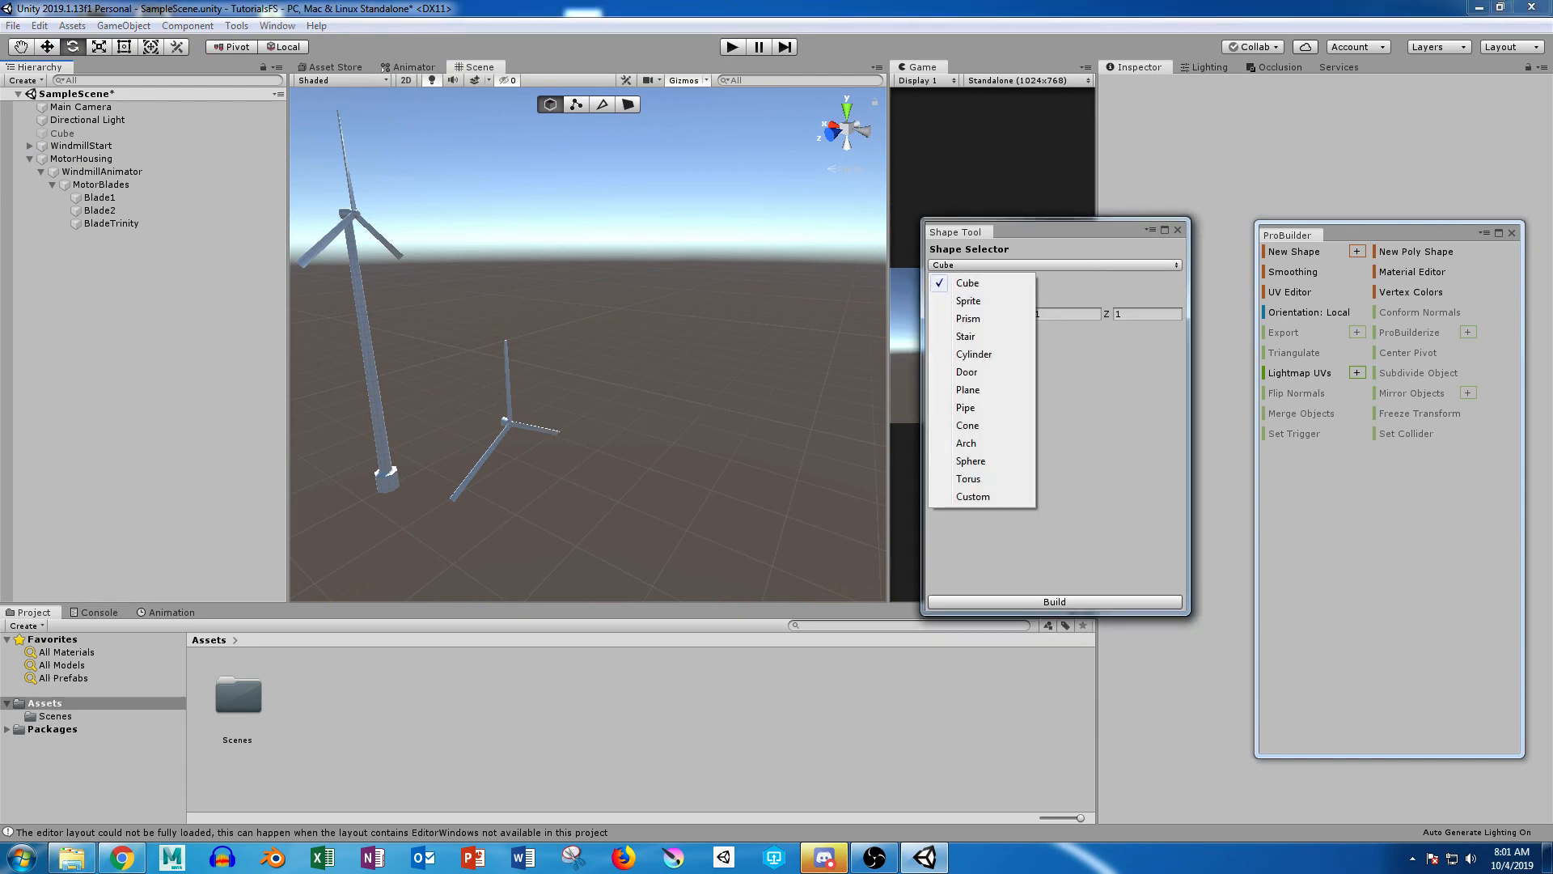
pyautogui.click(974, 355)
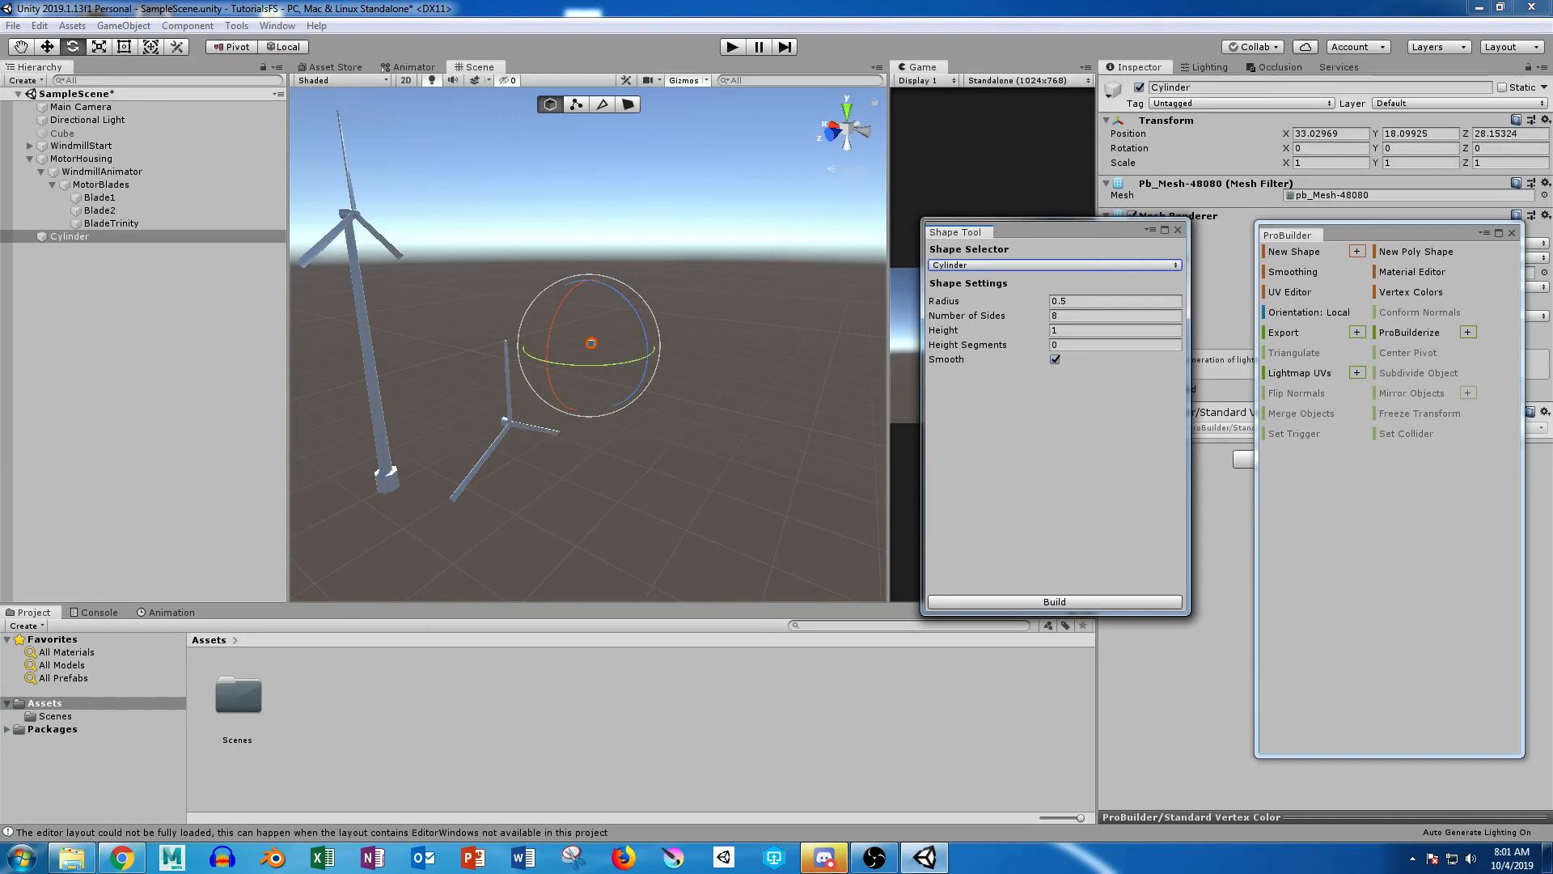
pyautogui.click(1055, 601)
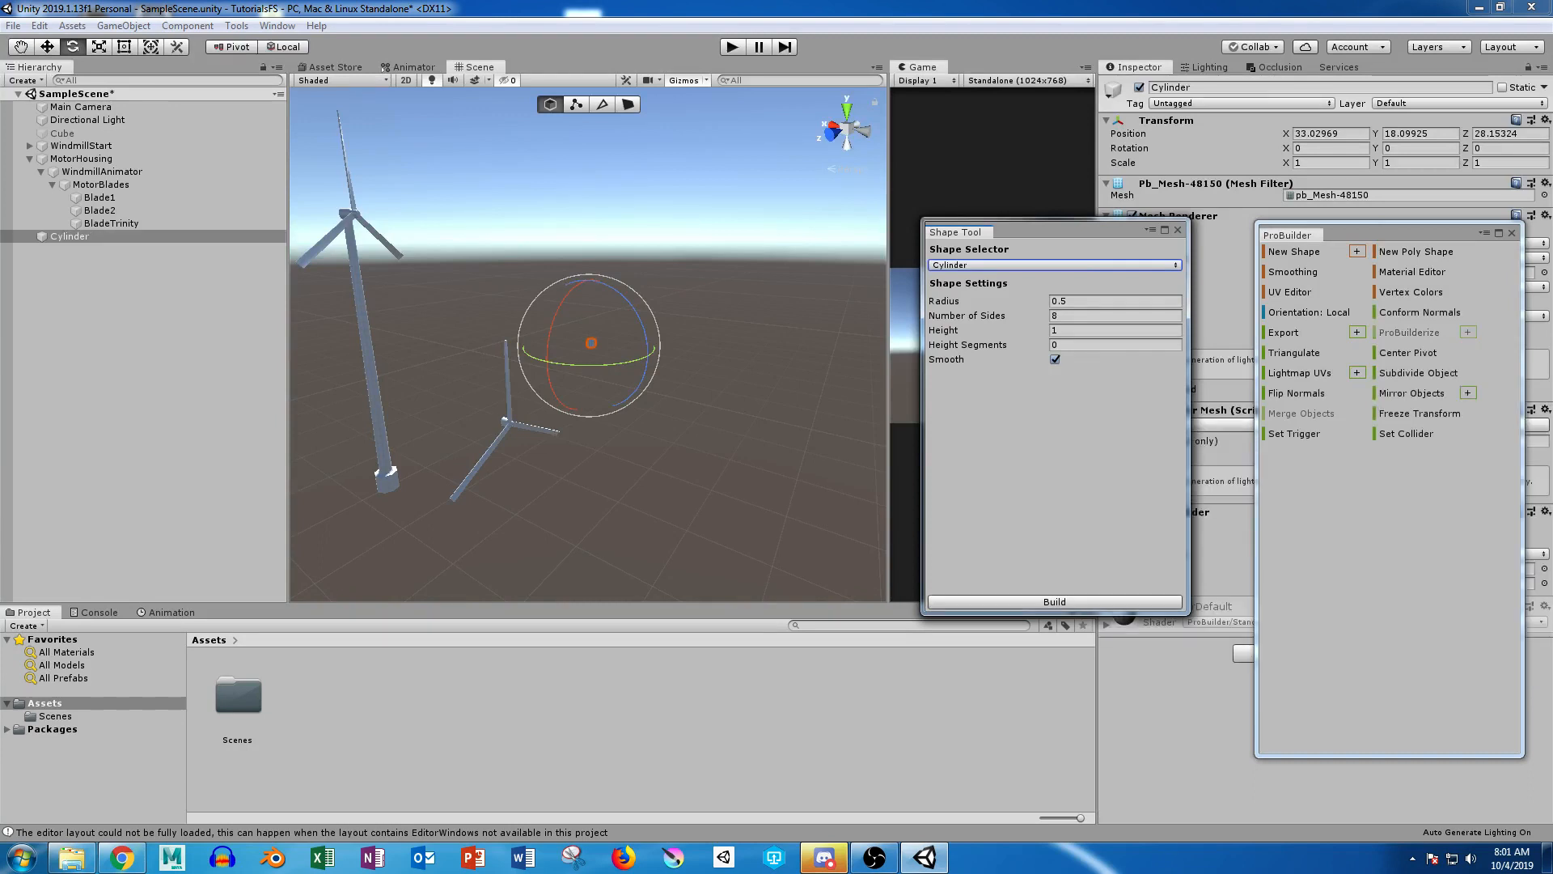
pyautogui.click(1178, 230)
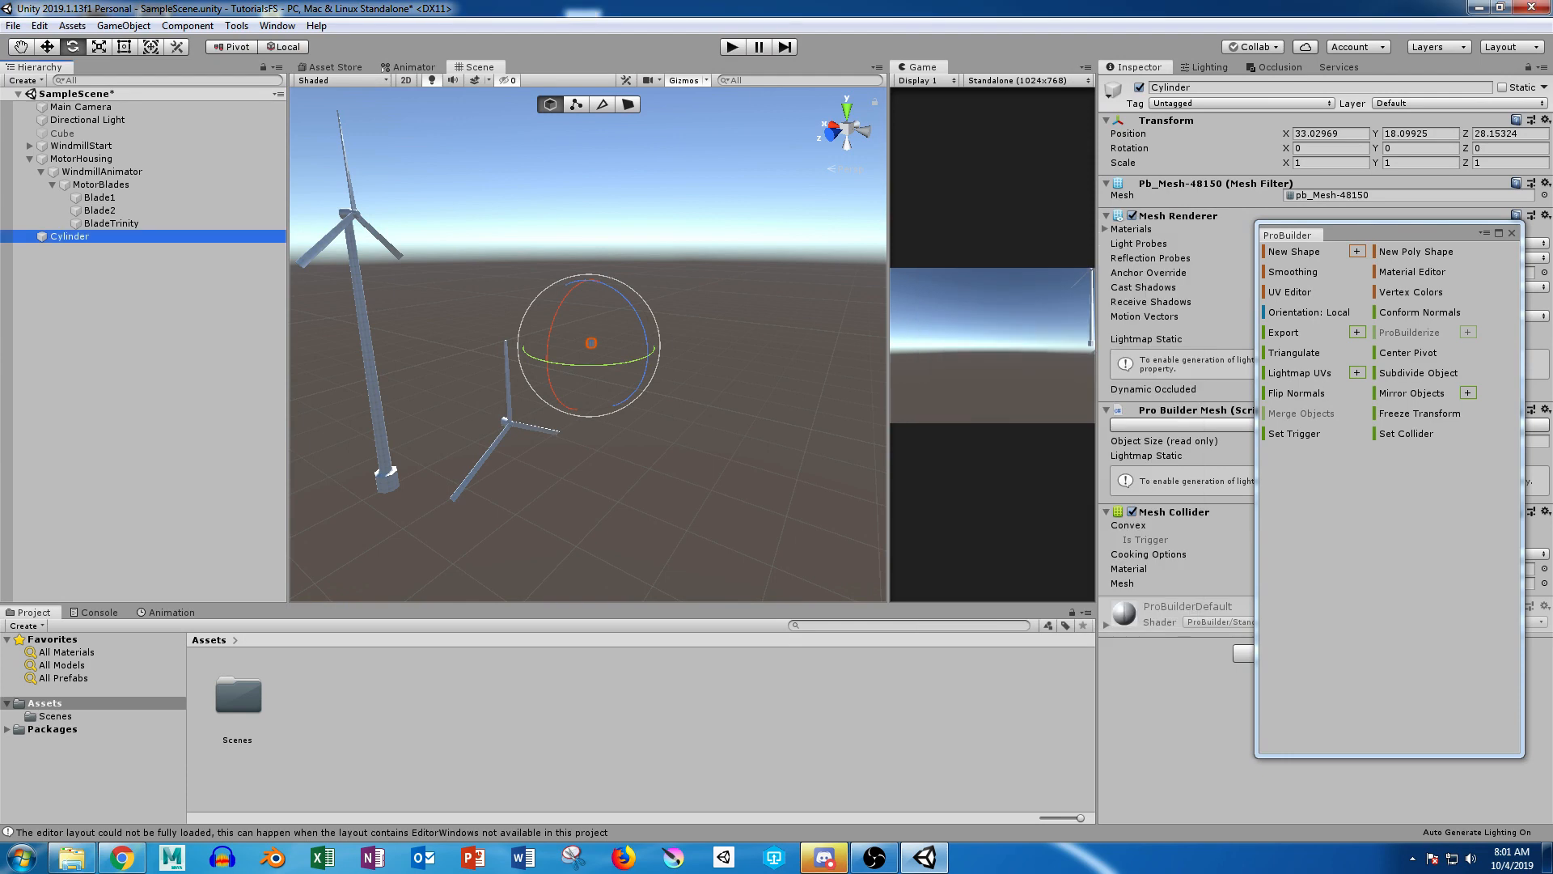
# Step: Select the new cylinder's bottom ring of vertices and move it straight down to stretch the cylinder into a pole
pyautogui.click(628, 104)
pyautogui.scroll(15, 615, 323)
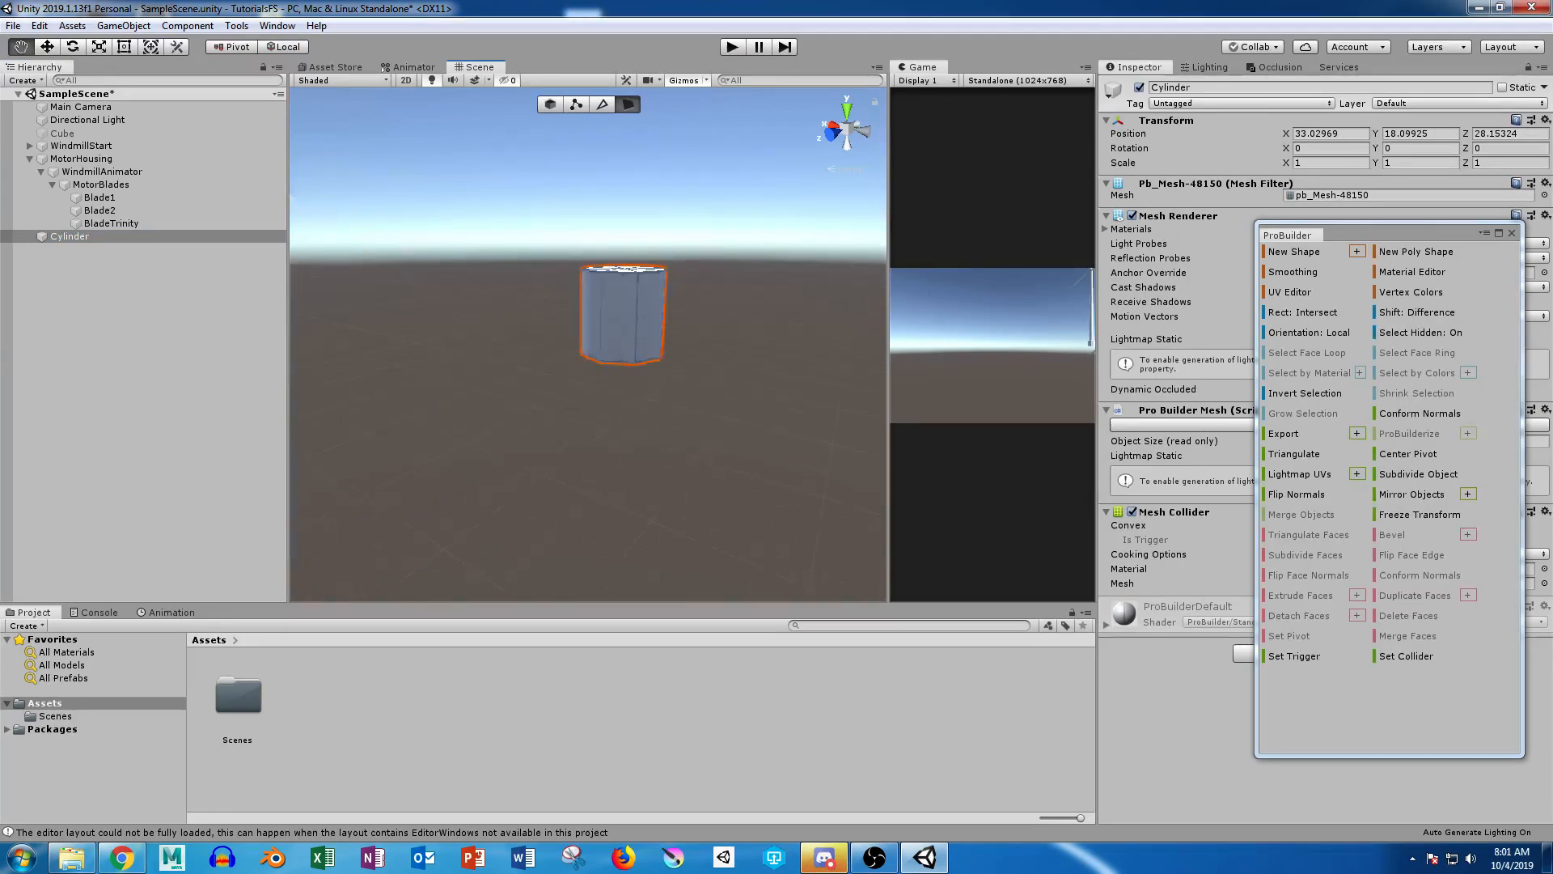
pyautogui.click(575, 104)
pyautogui.moveTo(496, 290); pyautogui.dragTo(703, 398)
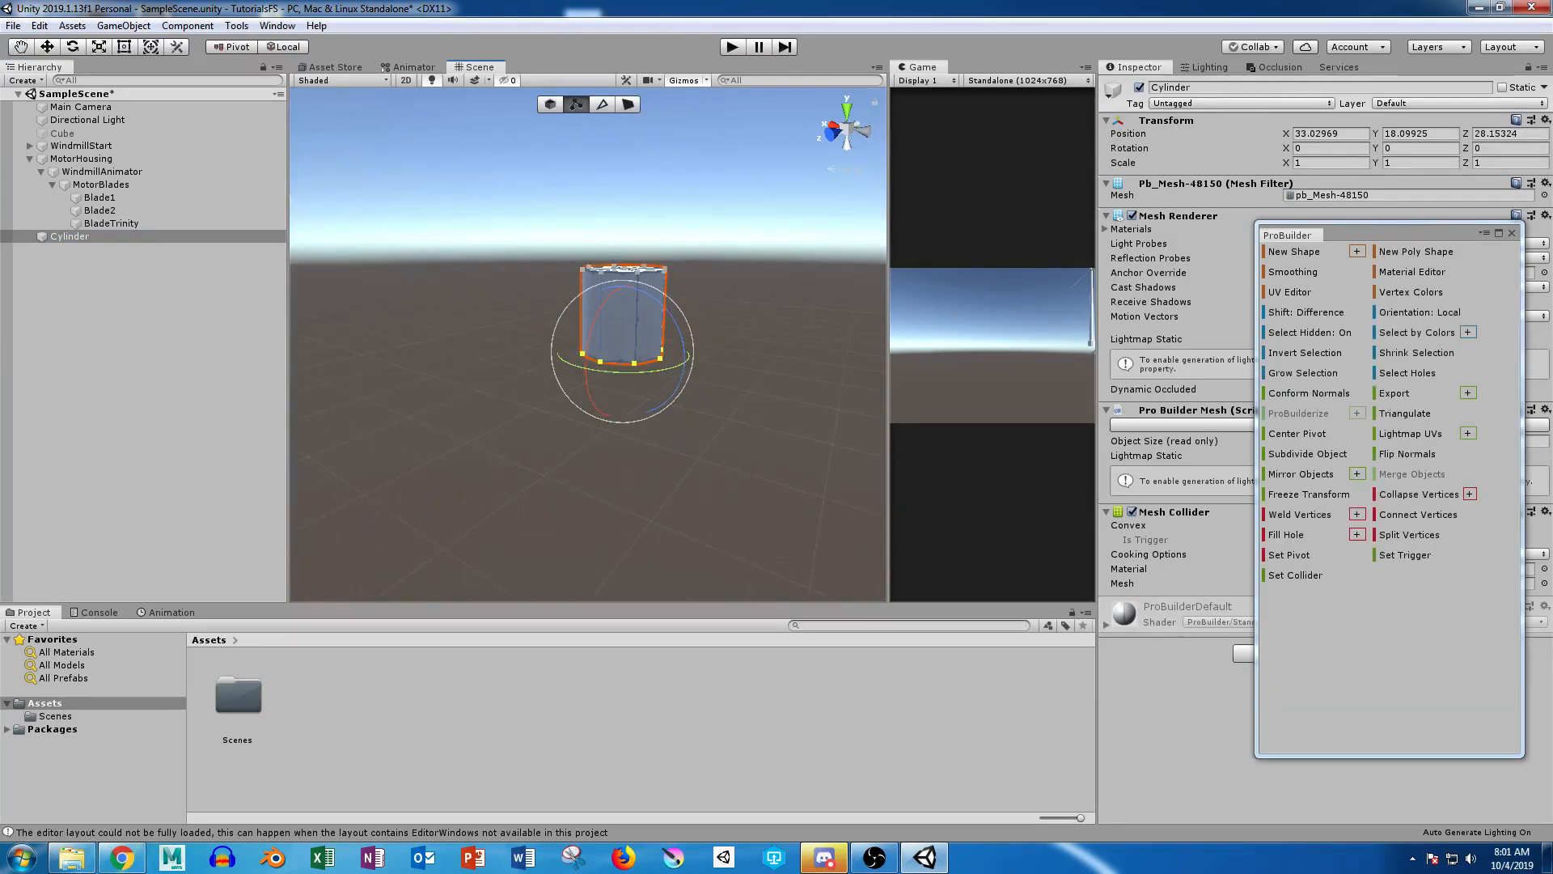
pyautogui.scroll(-15, 631, 348)
pyautogui.press('w')
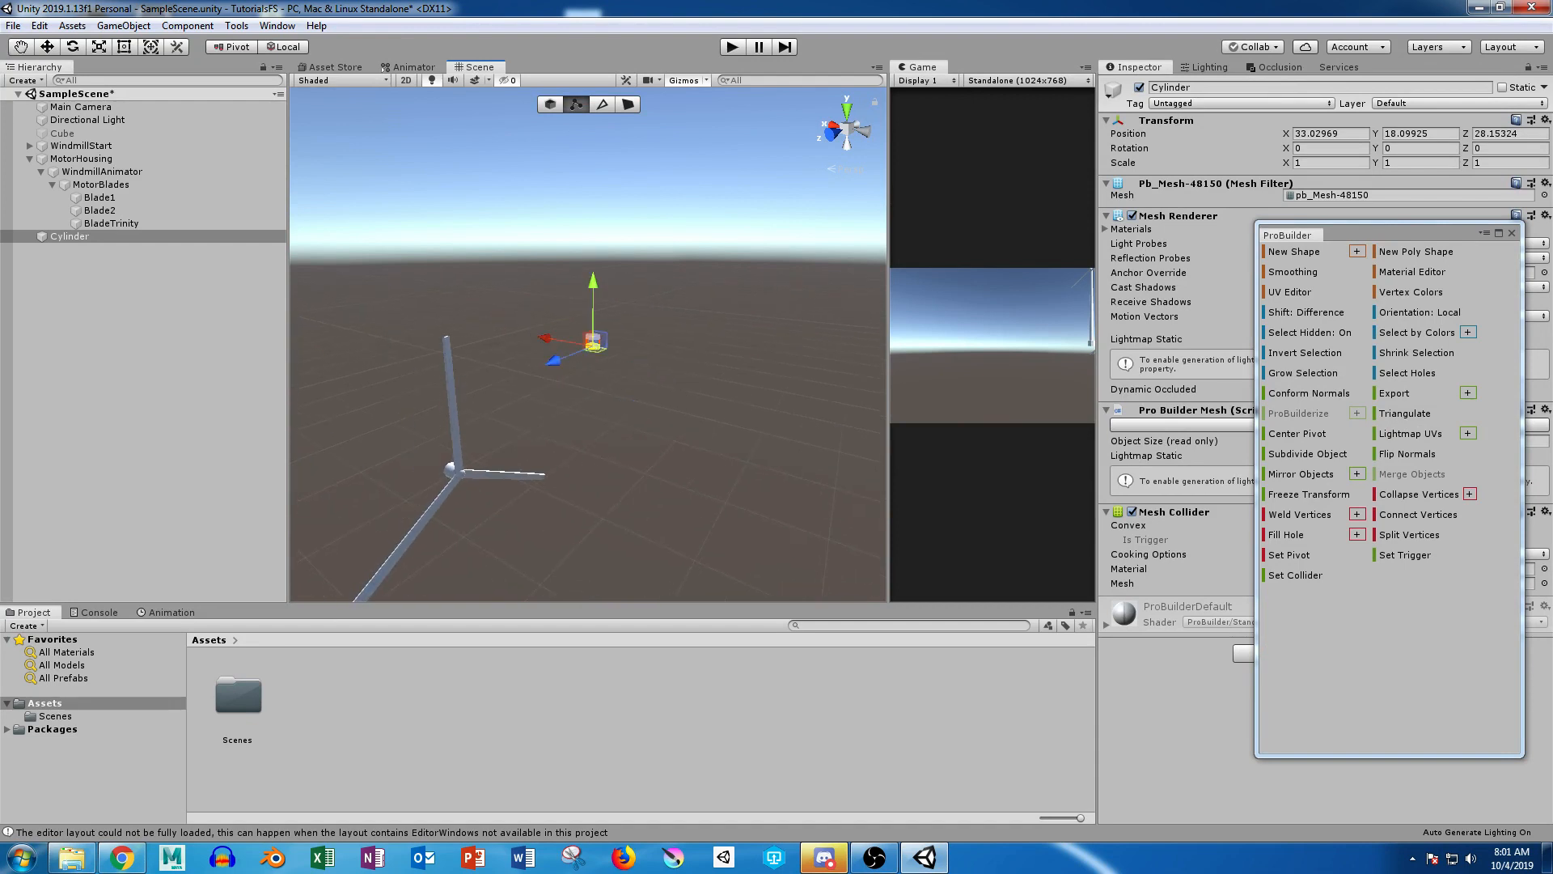
pyautogui.moveTo(593, 283); pyautogui.dragTo(593, 409)
# Step: Select the cylinder's top vertices and raise them to extend the pole to about the finished windmill's height
pyautogui.moveTo(550, 303); pyautogui.dragTo(639, 368)
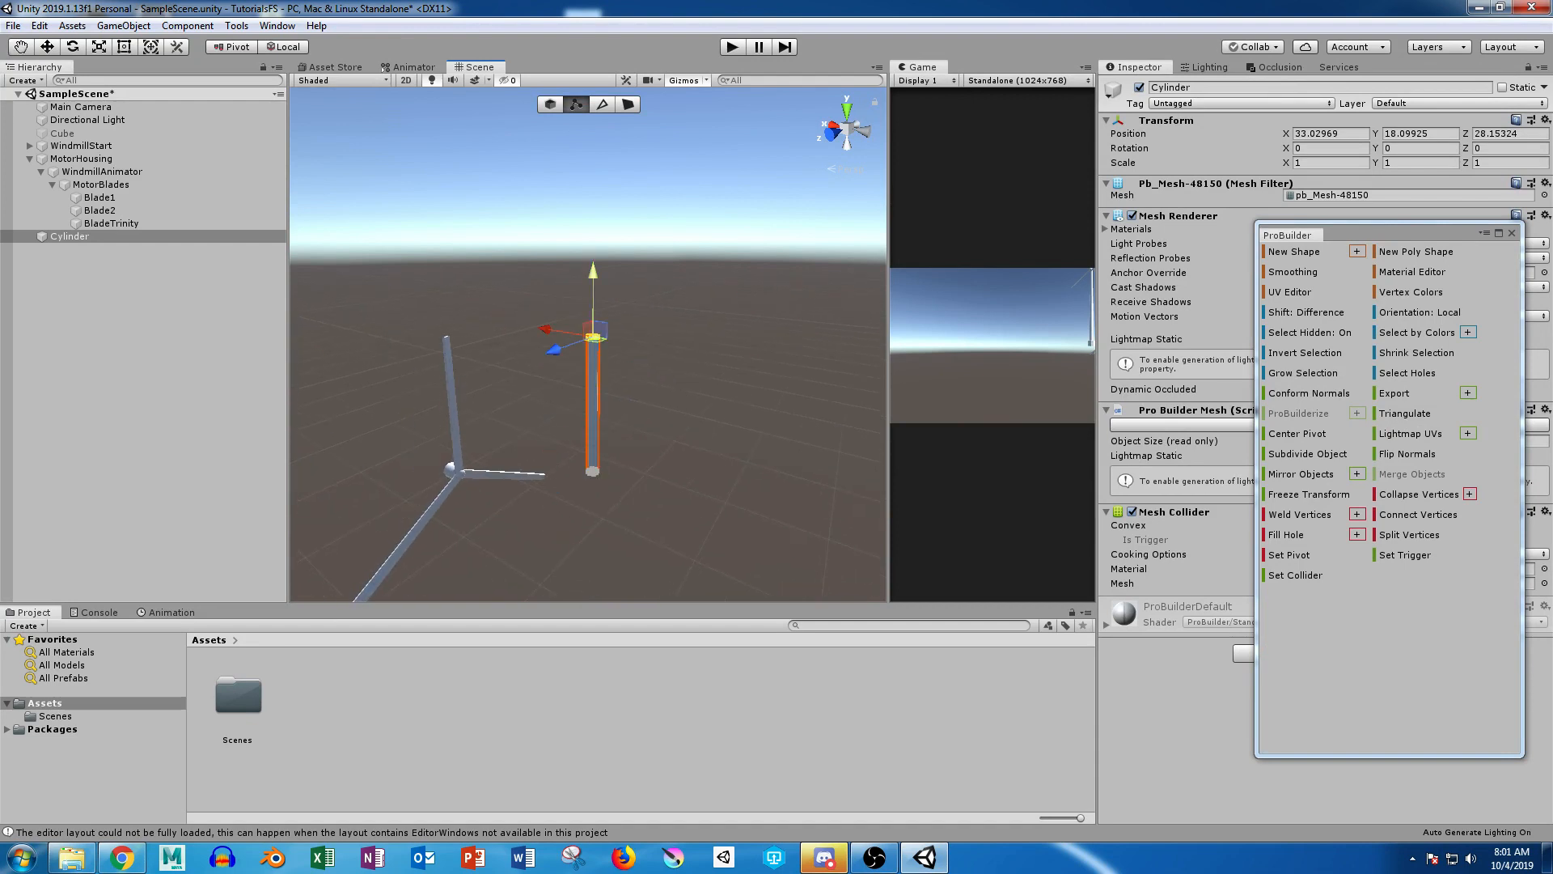
pyautogui.moveTo(593, 280); pyautogui.dragTo(593, 89)
pyautogui.keyDown('alt'); pyautogui.moveTo(593, 345); pyautogui.dragTo(453, 345, button='right'); pyautogui.keyUp('alt')
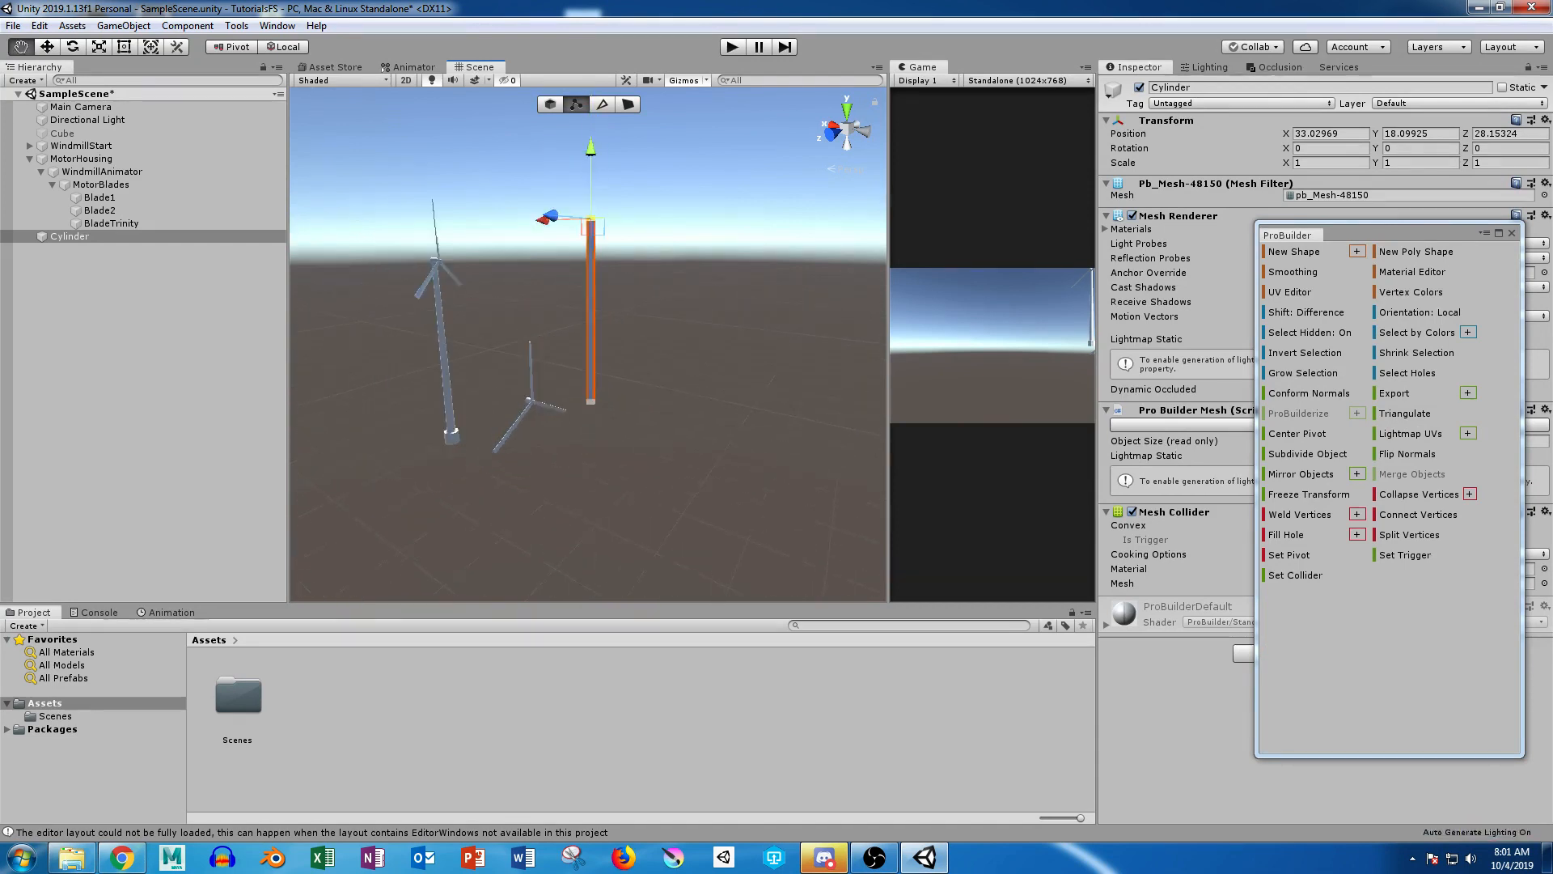
pyautogui.keyDown('alt'); pyautogui.moveTo(453, 344); pyautogui.dragTo(492, 344); pyautogui.keyUp('alt')
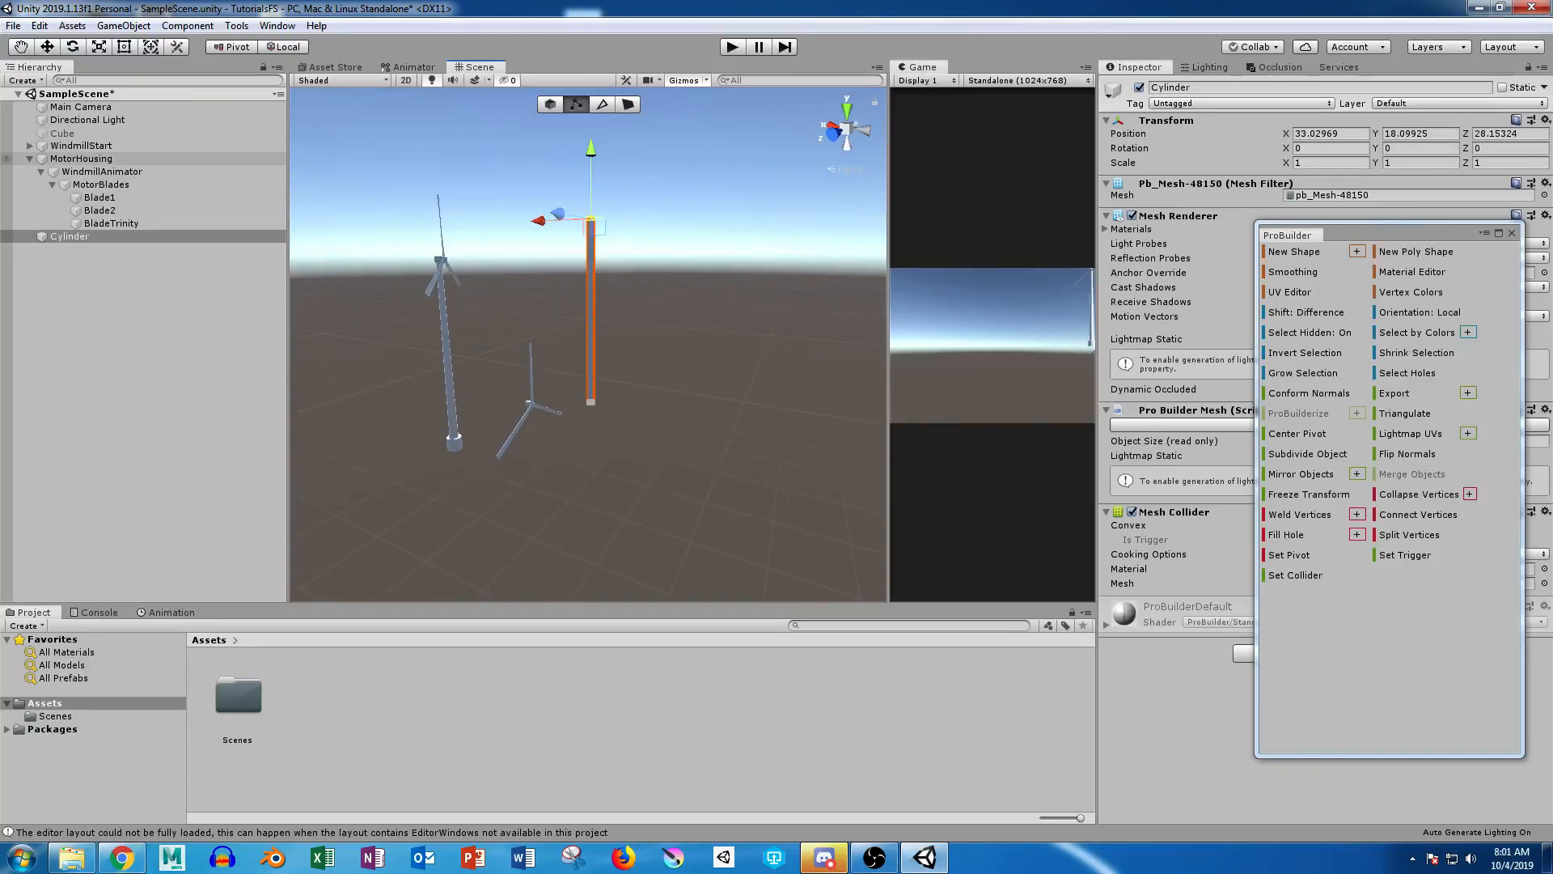
pyautogui.click(81, 158)
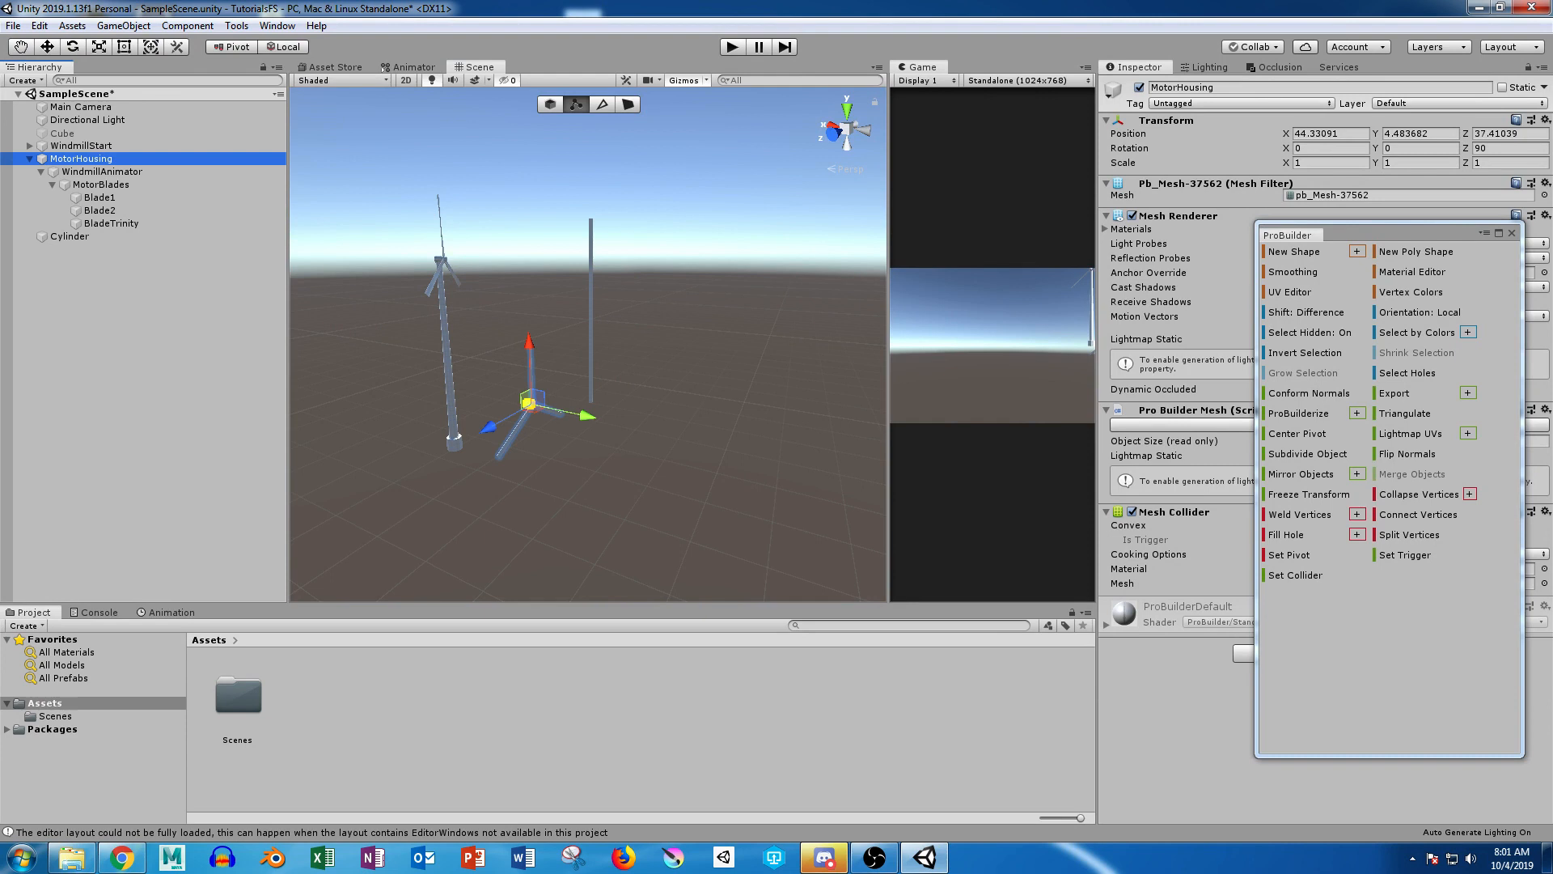
pyautogui.moveTo(526, 396); pyautogui.dragTo(597, 226)
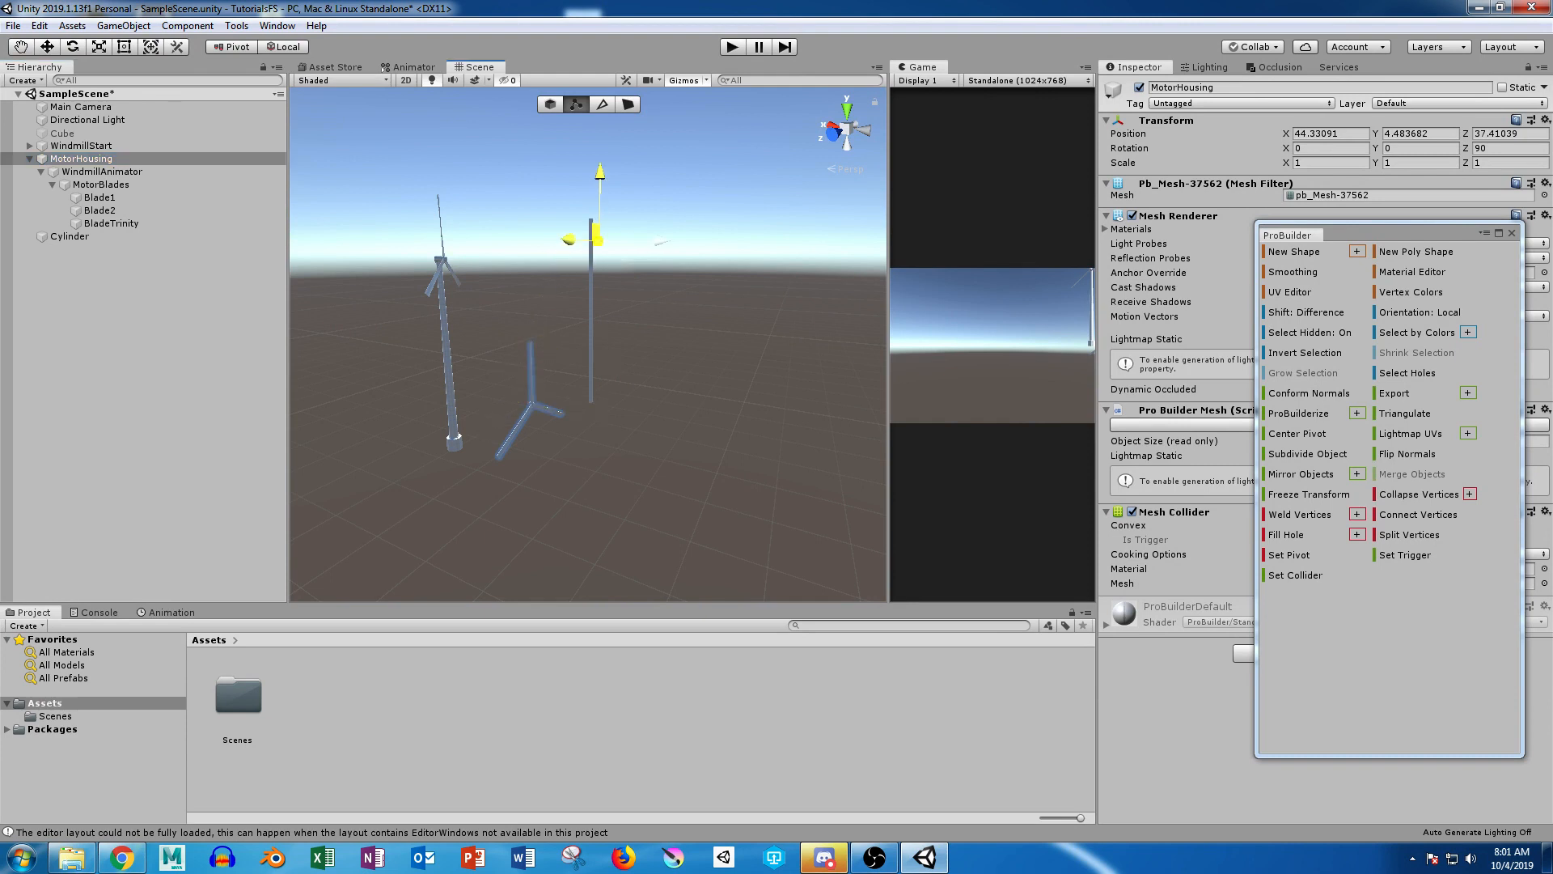
pyautogui.hotkey('ctrl', 'z')
pyautogui.keyDown('alt'); pyautogui.moveTo(599, 348); pyautogui.dragTo(408, 361); pyautogui.keyUp('alt')
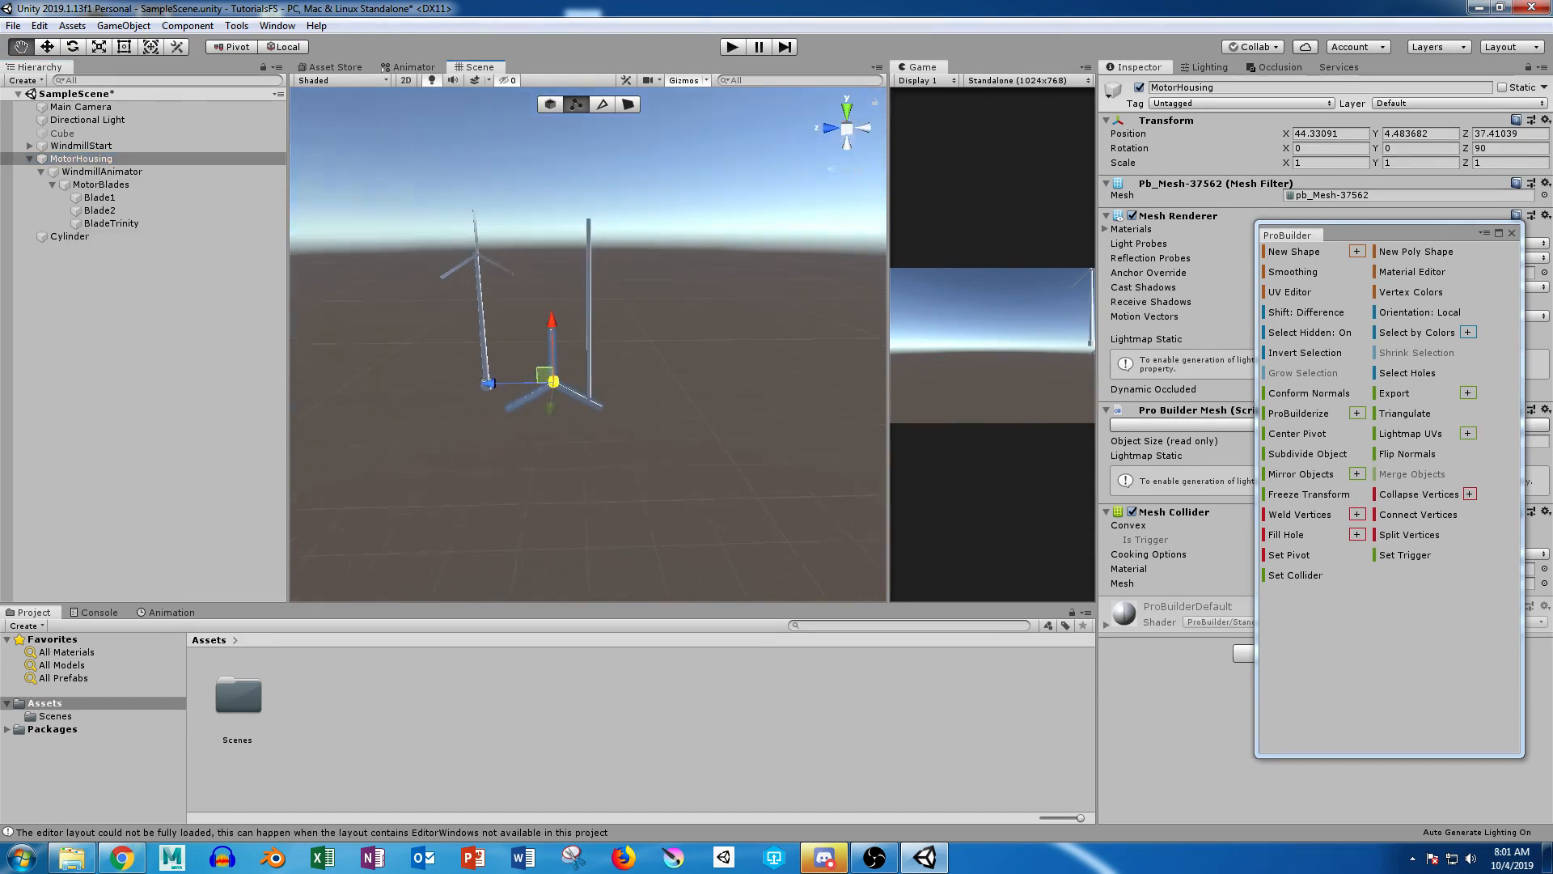
pyautogui.click(153, 283)
pyautogui.click(81, 159)
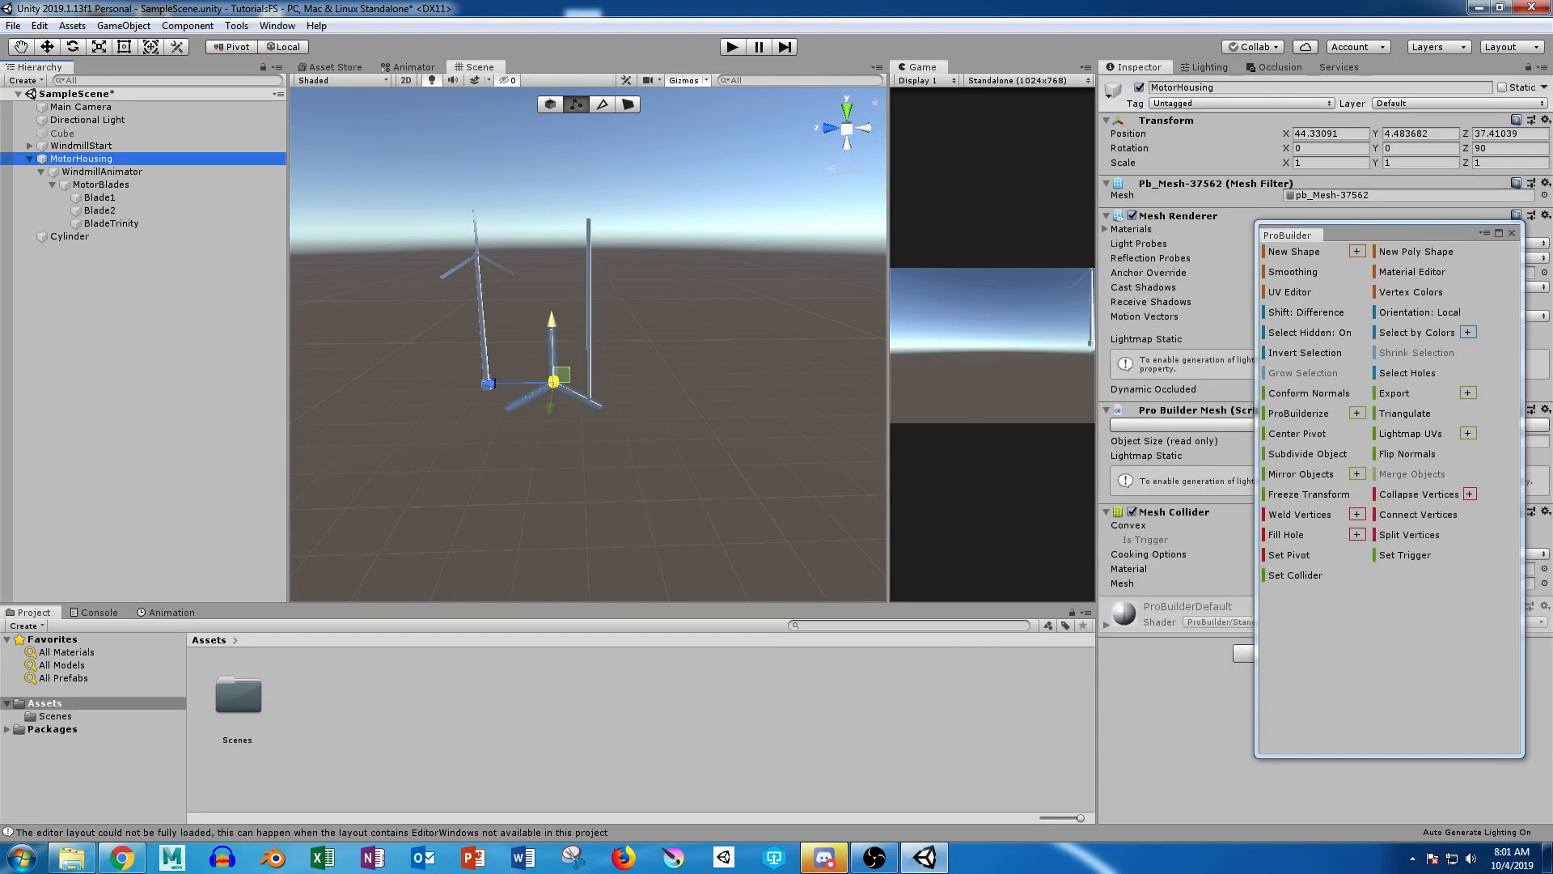
pyautogui.moveTo(551, 325); pyautogui.dragTo(548, 146)
pyautogui.hotkey('ctrl', 'z')
# Step: Switch to object selection and move MotorHousing to the top of the pole, at about X 32.8, Y 48.4, Z 28
pyautogui.click(550, 104)
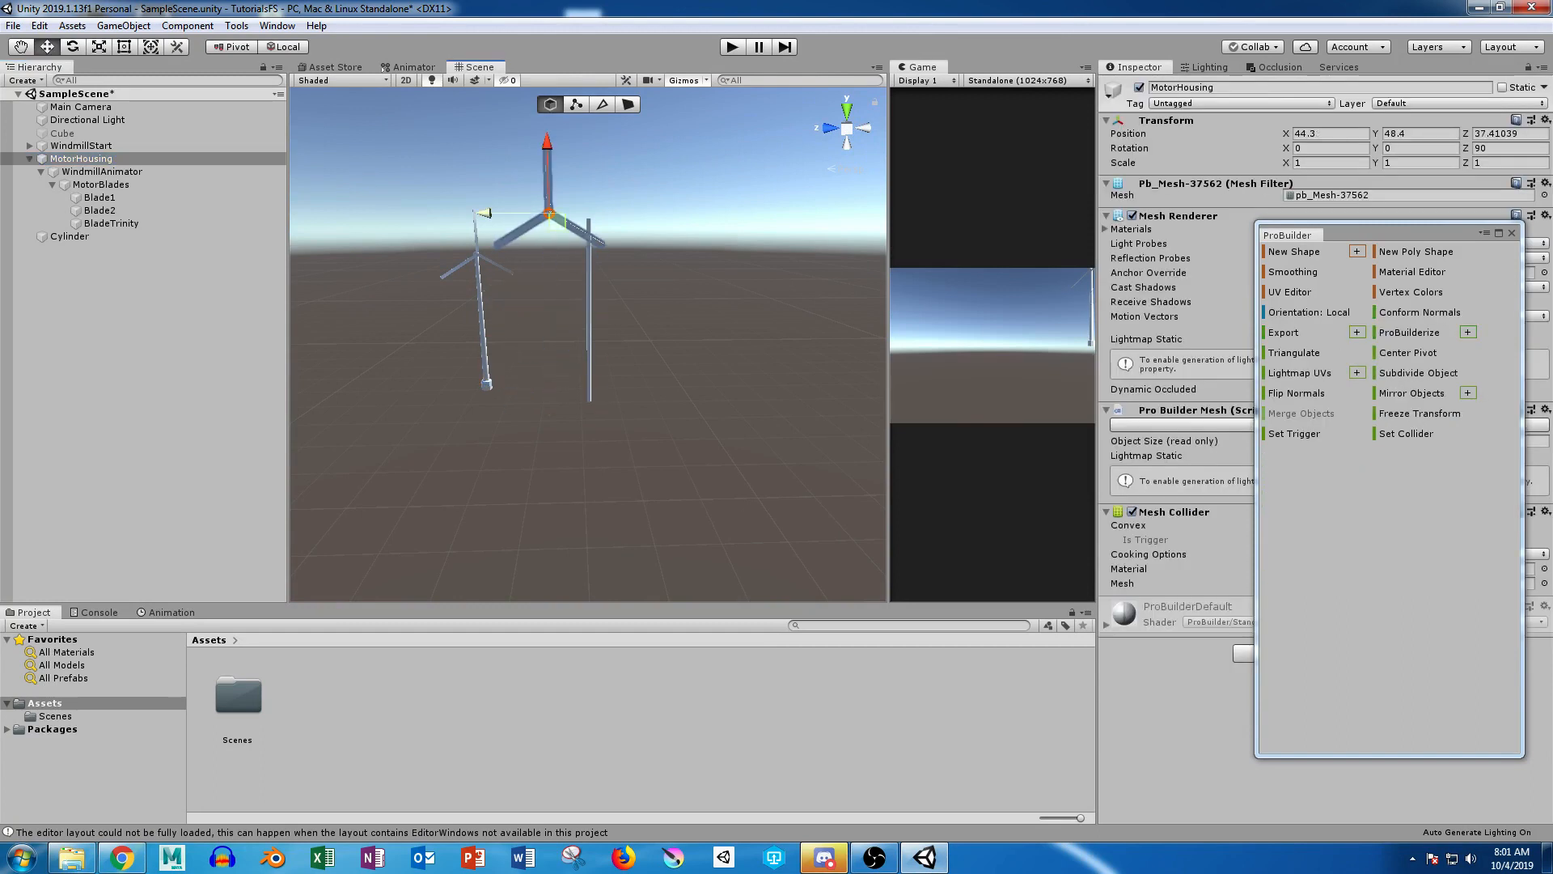
pyautogui.moveTo(484, 212); pyautogui.dragTo(559, 257)
pyautogui.click(830, 128)
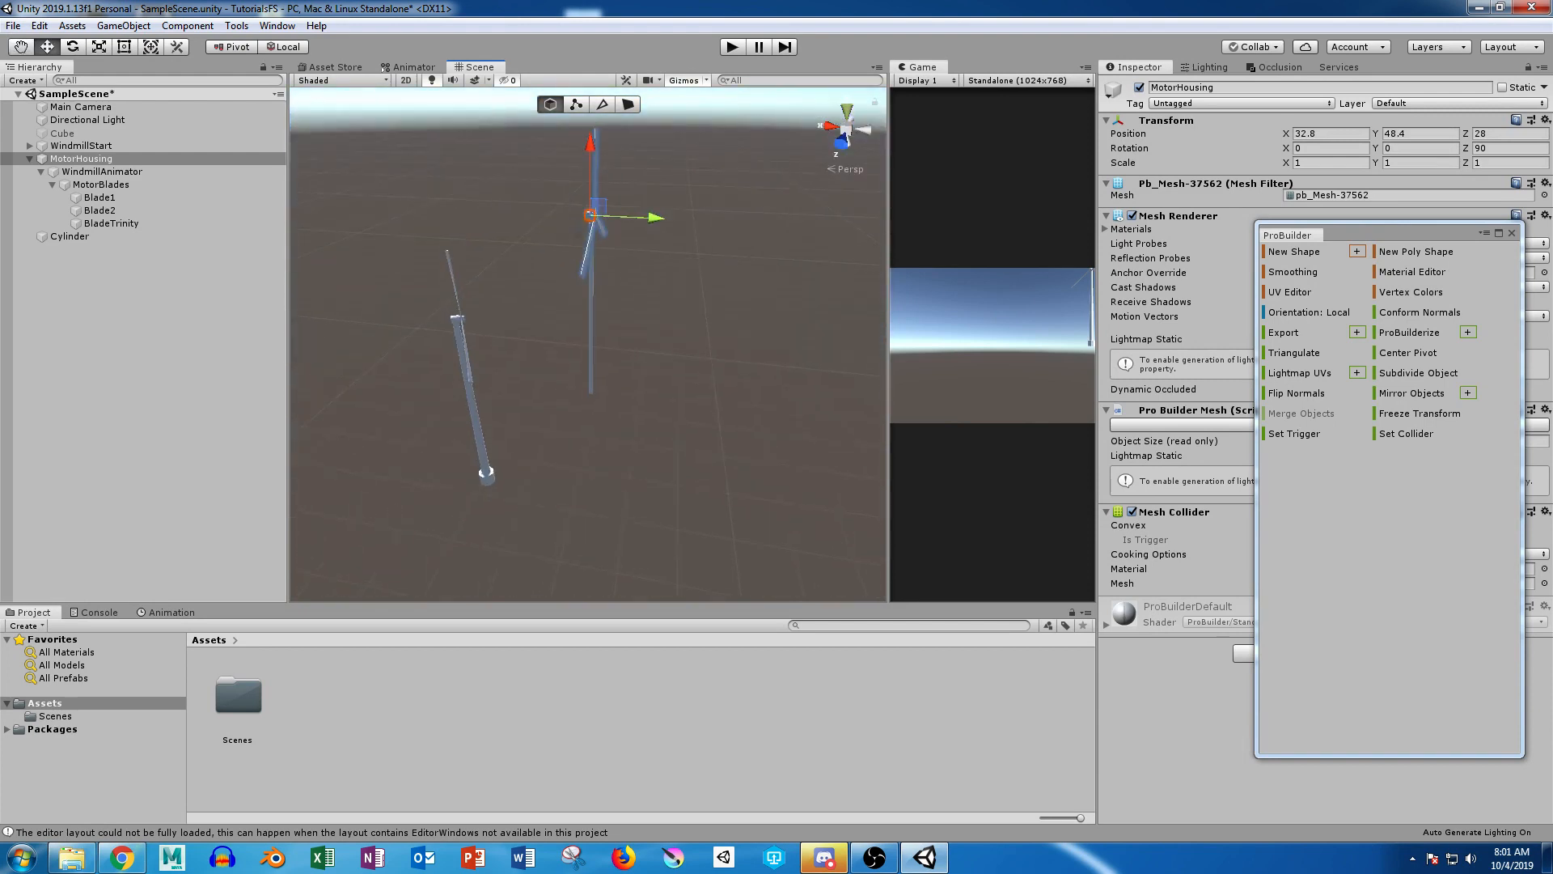
# Step: In the top view, center MotorHousing over the pole at about X 32.53 and Z 28.152
pyautogui.click(848, 111)
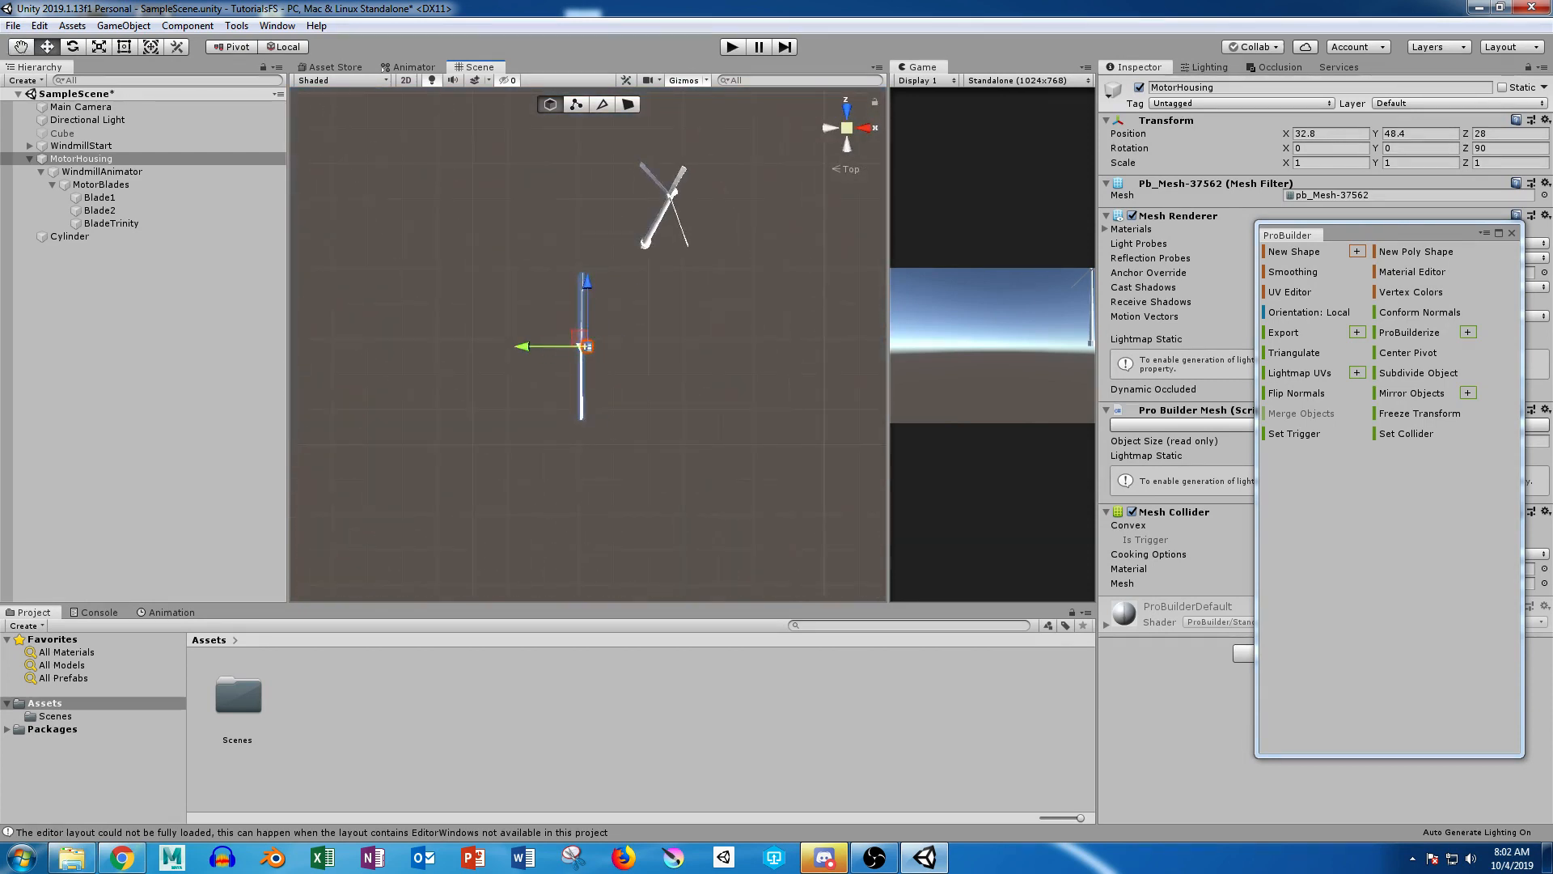
pyautogui.click(847, 127)
pyautogui.keyDown('alt'); pyautogui.moveTo(728, 242); pyautogui.dragTo(1068, 268, button='right'); pyautogui.keyUp('alt')
pyautogui.moveTo(583, 348); pyautogui.dragTo(579, 291, button='middle')
pyautogui.press('f')
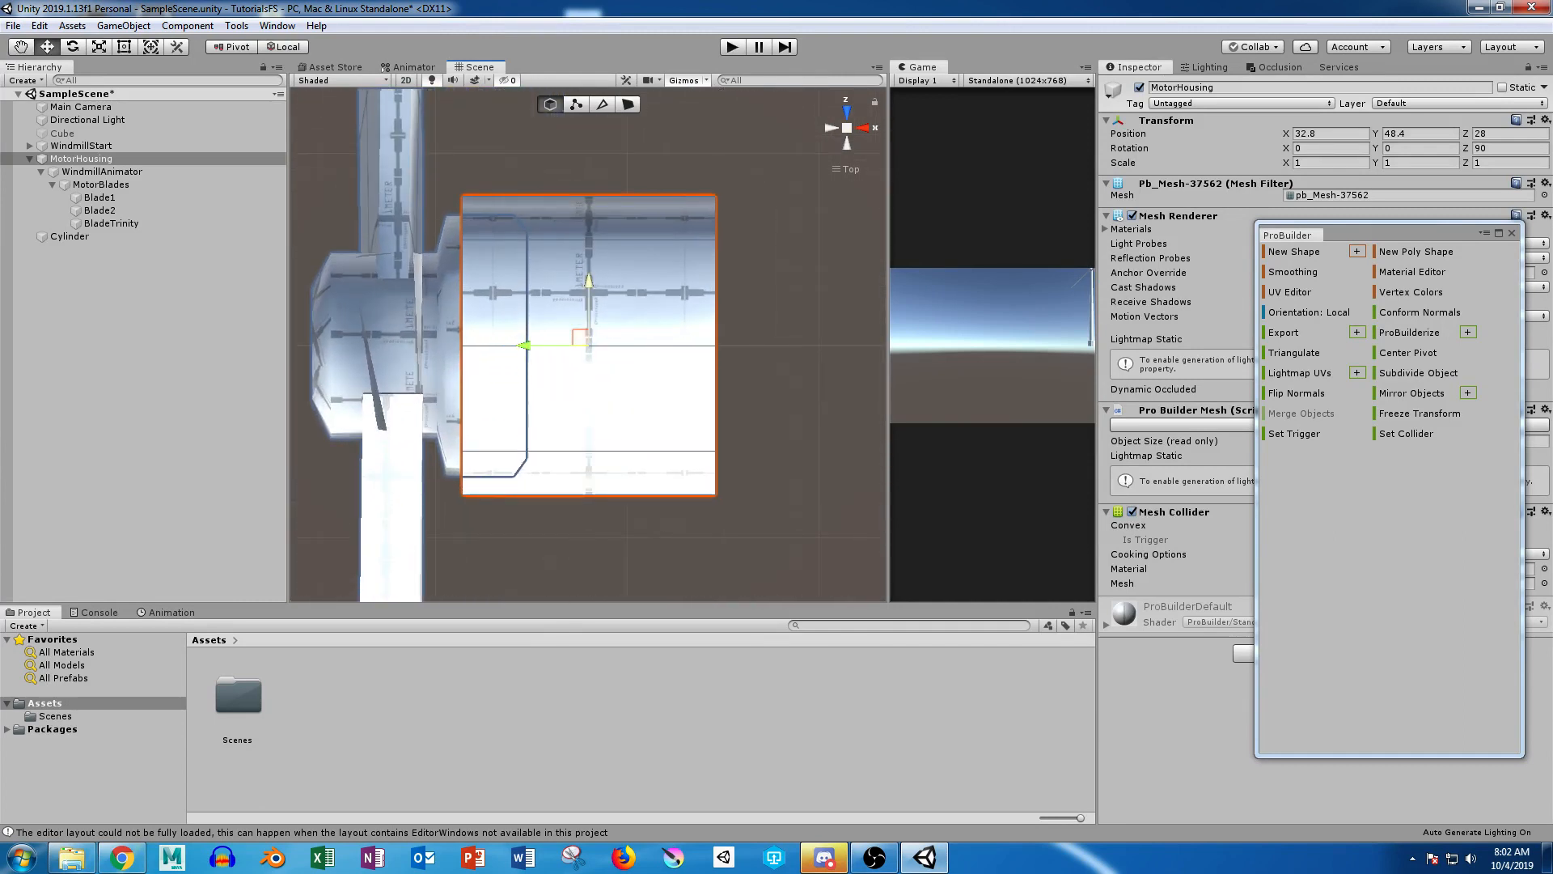
pyautogui.moveTo(581, 337); pyautogui.dragTo(529, 307)
# Step: In the back view, lower MotorHousing onto the pole's upper end, to about Y 47.407
pyautogui.click(847, 143)
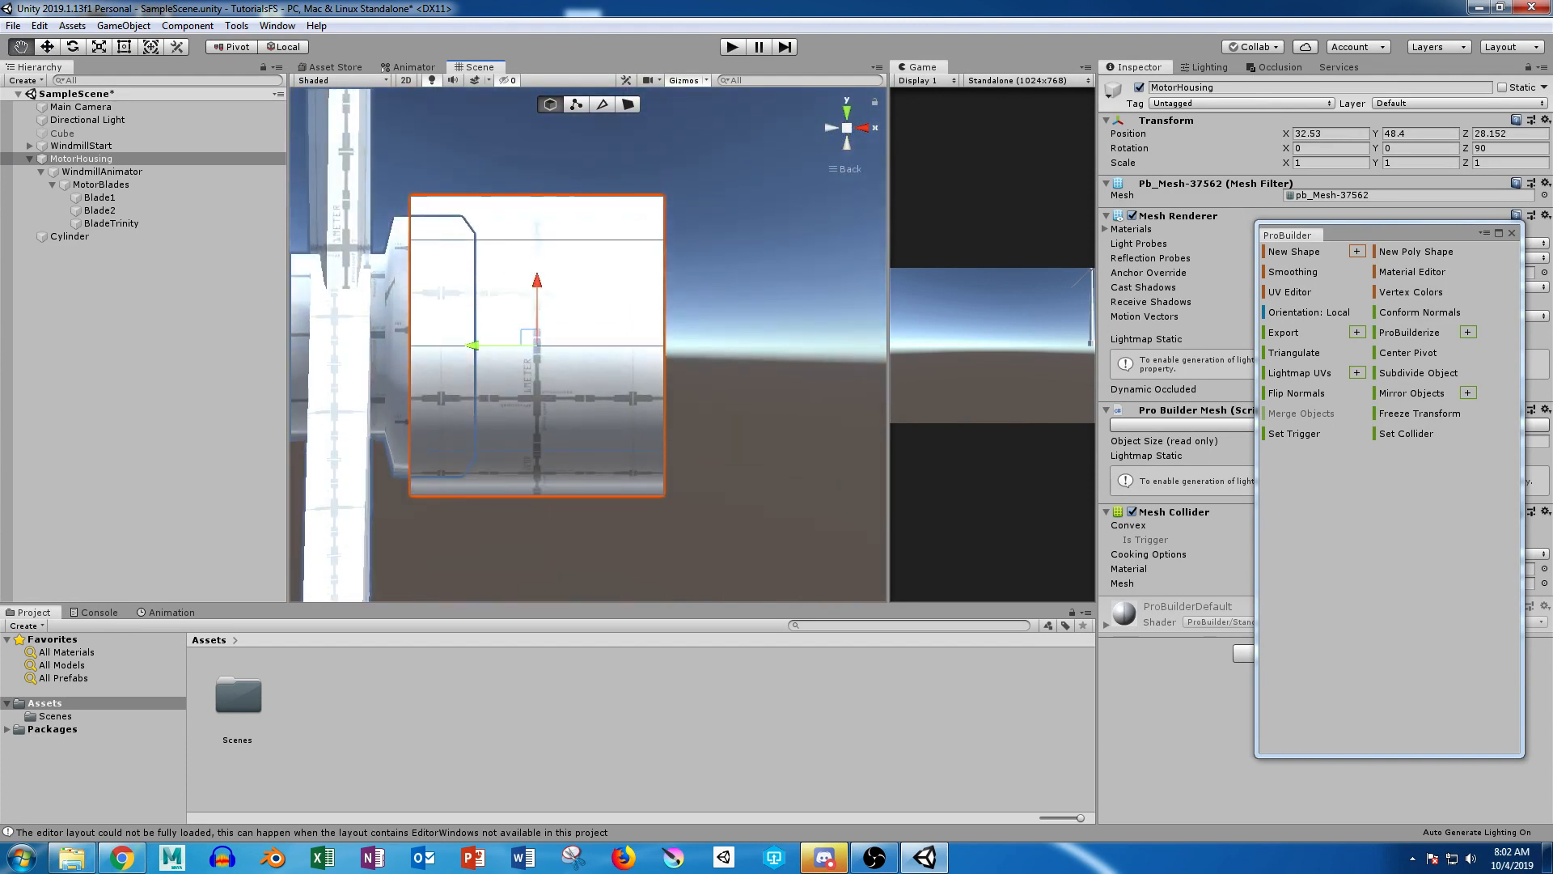
pyautogui.scroll(-8, 589, 344)
pyautogui.moveTo(588, 345); pyautogui.dragTo(590, 242, button='middle')
pyautogui.moveTo(556, 180); pyautogui.dragTo(556, 305)
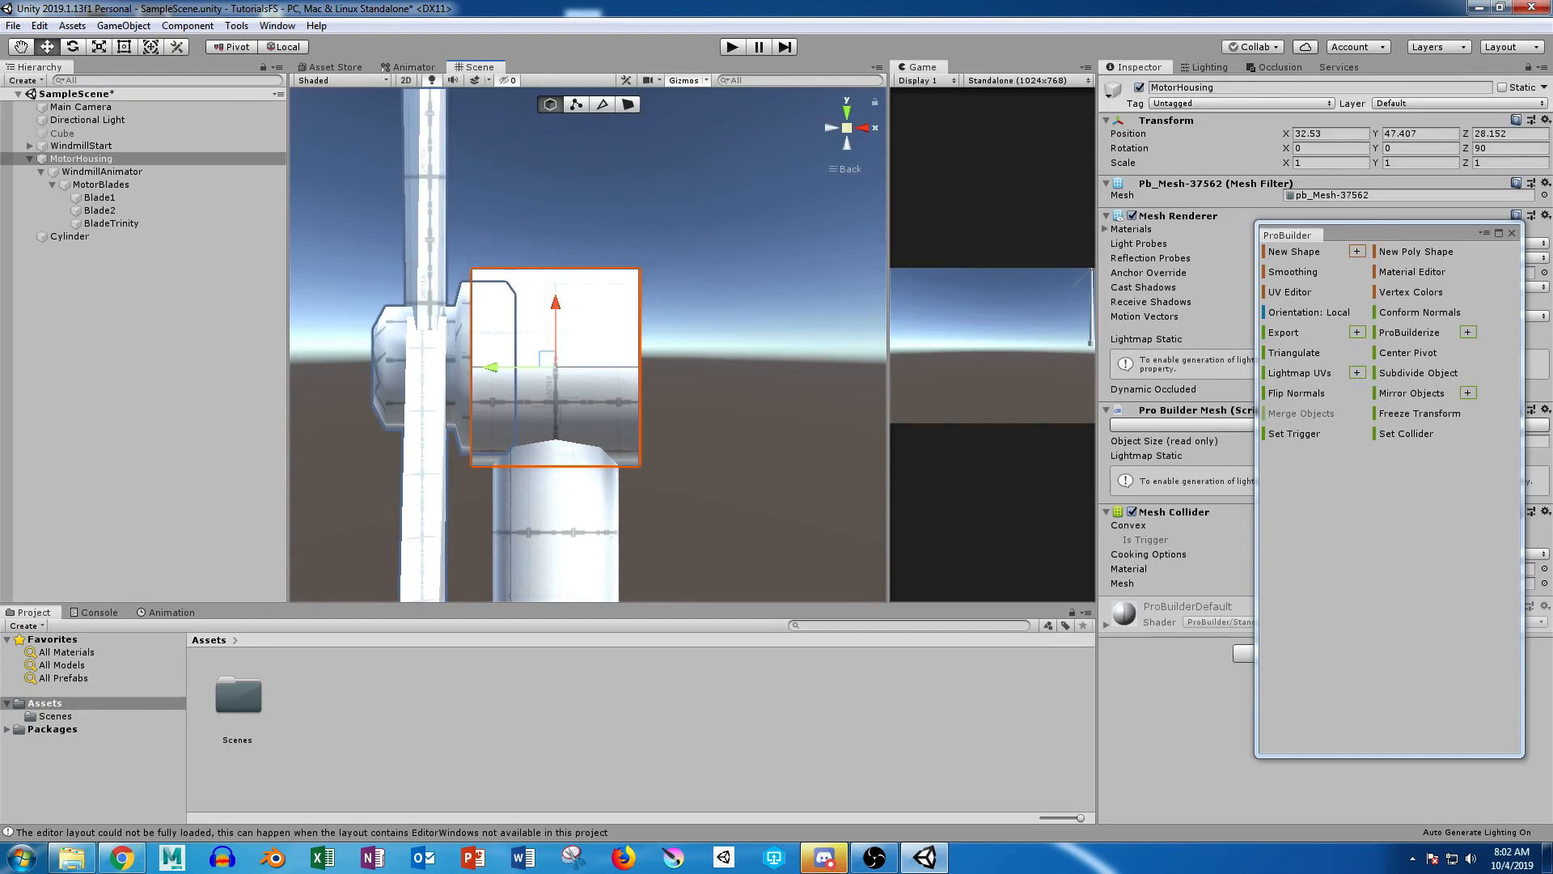
# Step: Select the bottom vertices of the cylinder pole and move them down to lengthen the pole toward the ground
pyautogui.click(847, 128)
pyautogui.scroll(-15, 589, 345)
pyautogui.keyDown('alt'); pyautogui.moveTo(453, 324); pyautogui.dragTo(688, 355); pyautogui.keyUp('alt')
pyautogui.moveTo(623, 453); pyautogui.dragTo(578, 170, button='middle')
pyautogui.scroll(-8, 579, 243)
pyautogui.moveTo(453, 323)
pyautogui.keyDown('alt'); pyautogui.mouseDown()
pyautogui.moveTo(825, 388)
pyautogui.moveTo(457, 336)
pyautogui.mouseUp(); pyautogui.keyUp('alt')
pyautogui.moveTo(567, 541); pyautogui.dragTo(582, 308, button='middle')
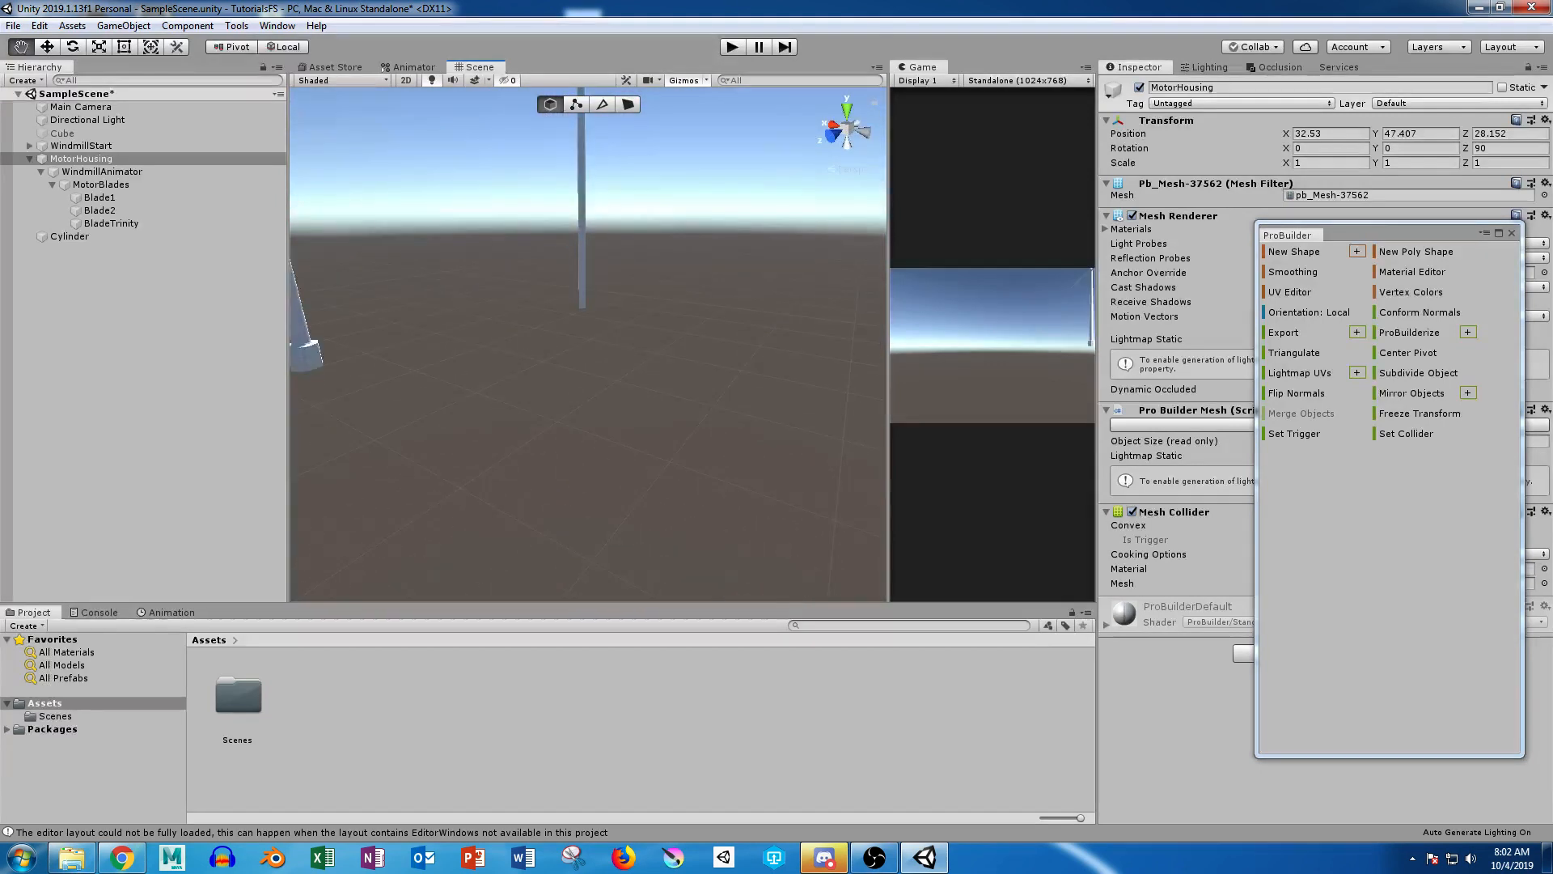
pyautogui.scroll(10, 589, 345)
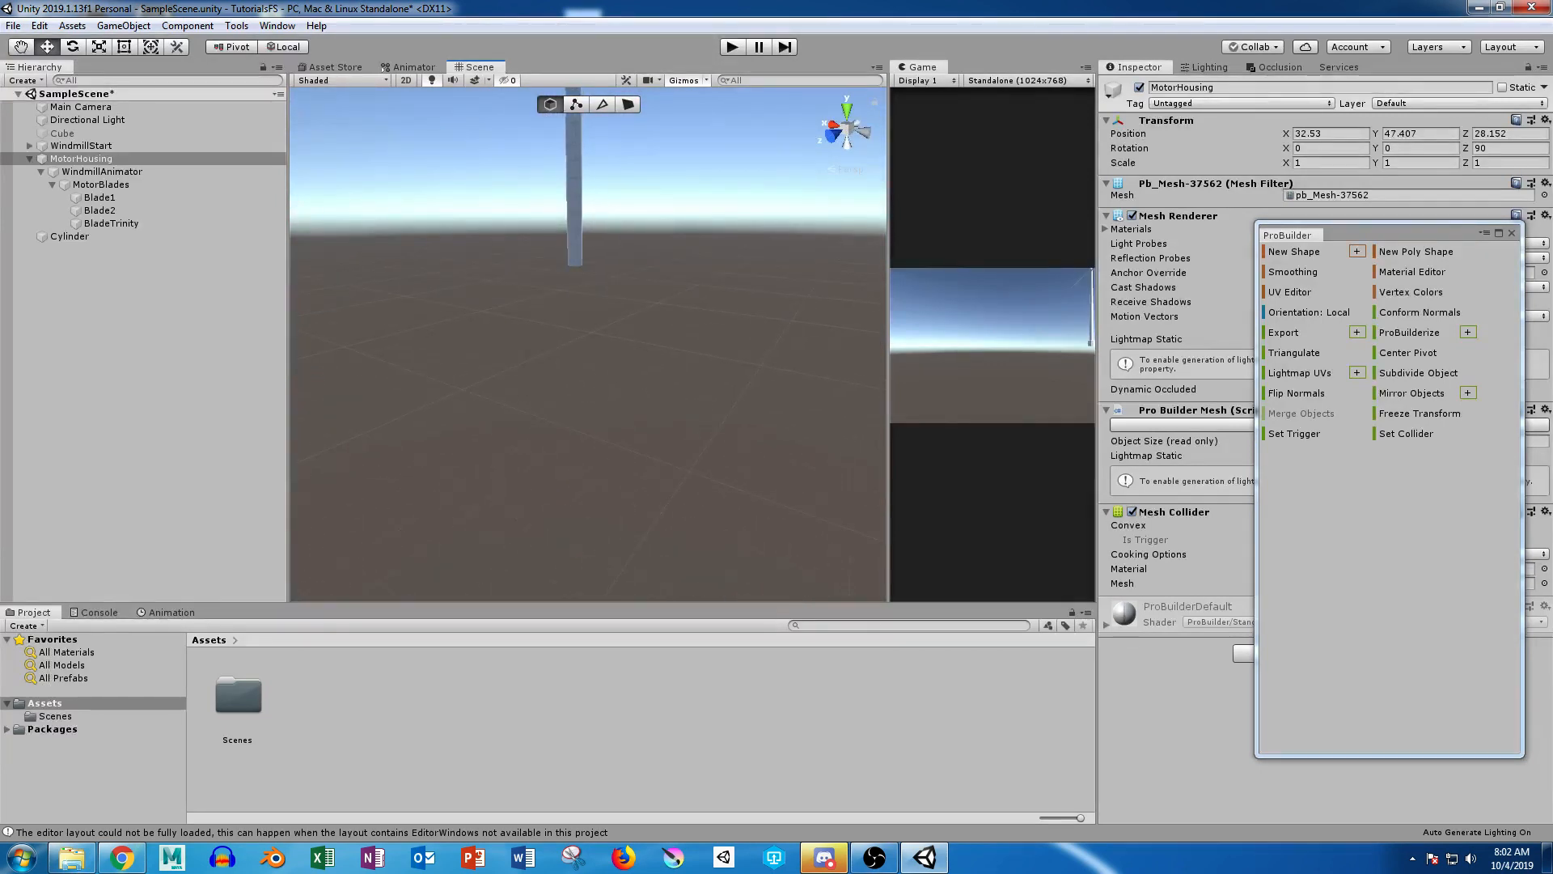
pyautogui.click(576, 105)
pyautogui.moveTo(508, 200); pyautogui.dragTo(629, 272)
pyautogui.click(574, 250)
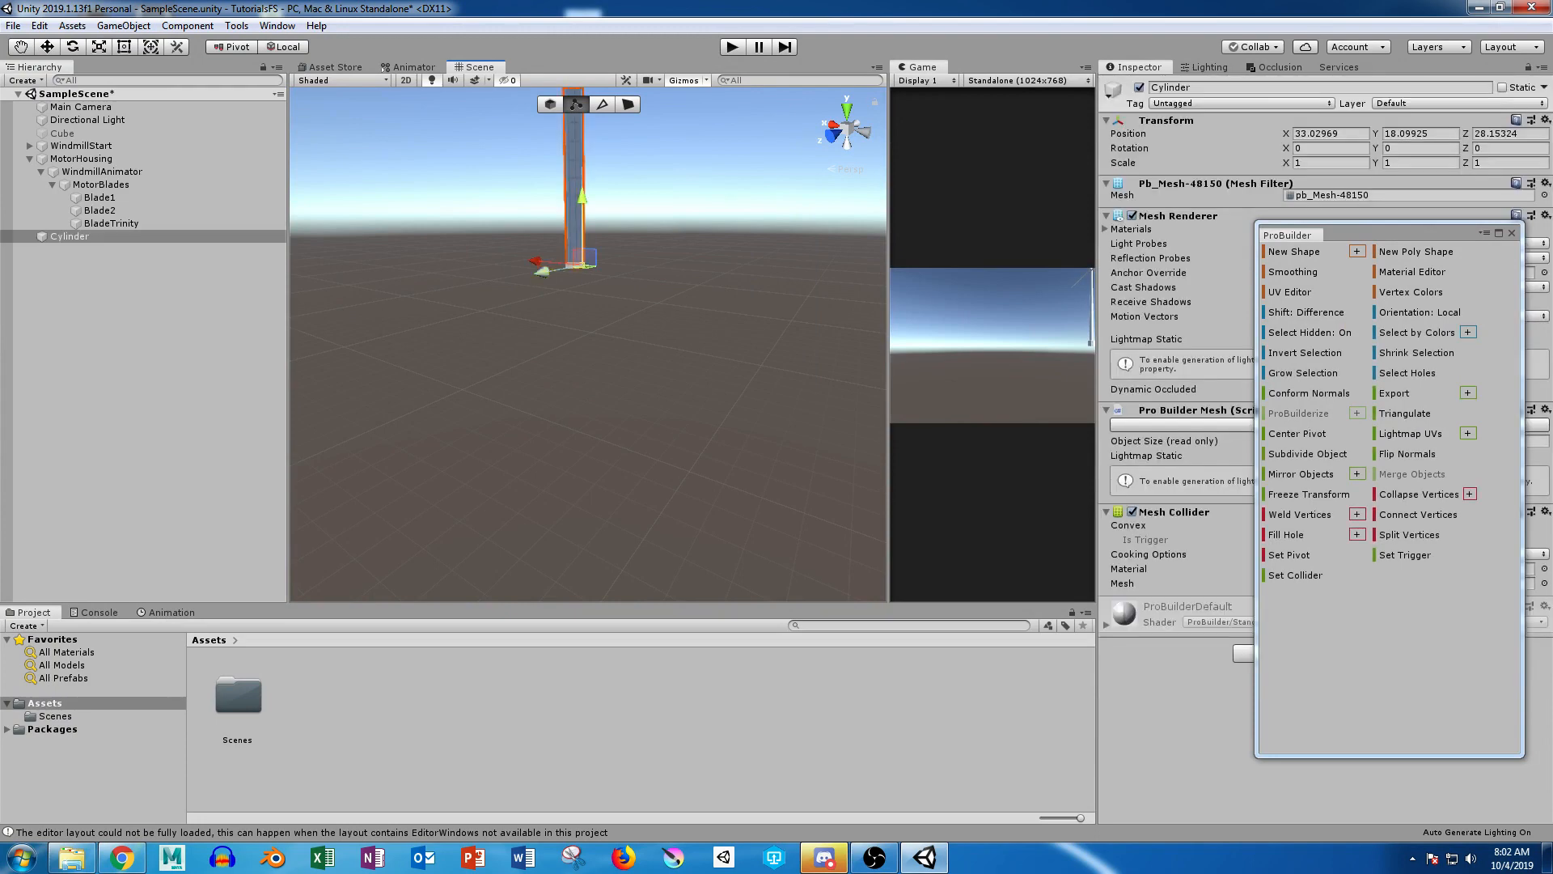
pyautogui.moveTo(493, 209); pyautogui.dragTo(674, 352)
pyautogui.moveTo(575, 195); pyautogui.dragTo(575, 139)
pyautogui.moveTo(575, 142); pyautogui.dragTo(582, 233, button='middle')
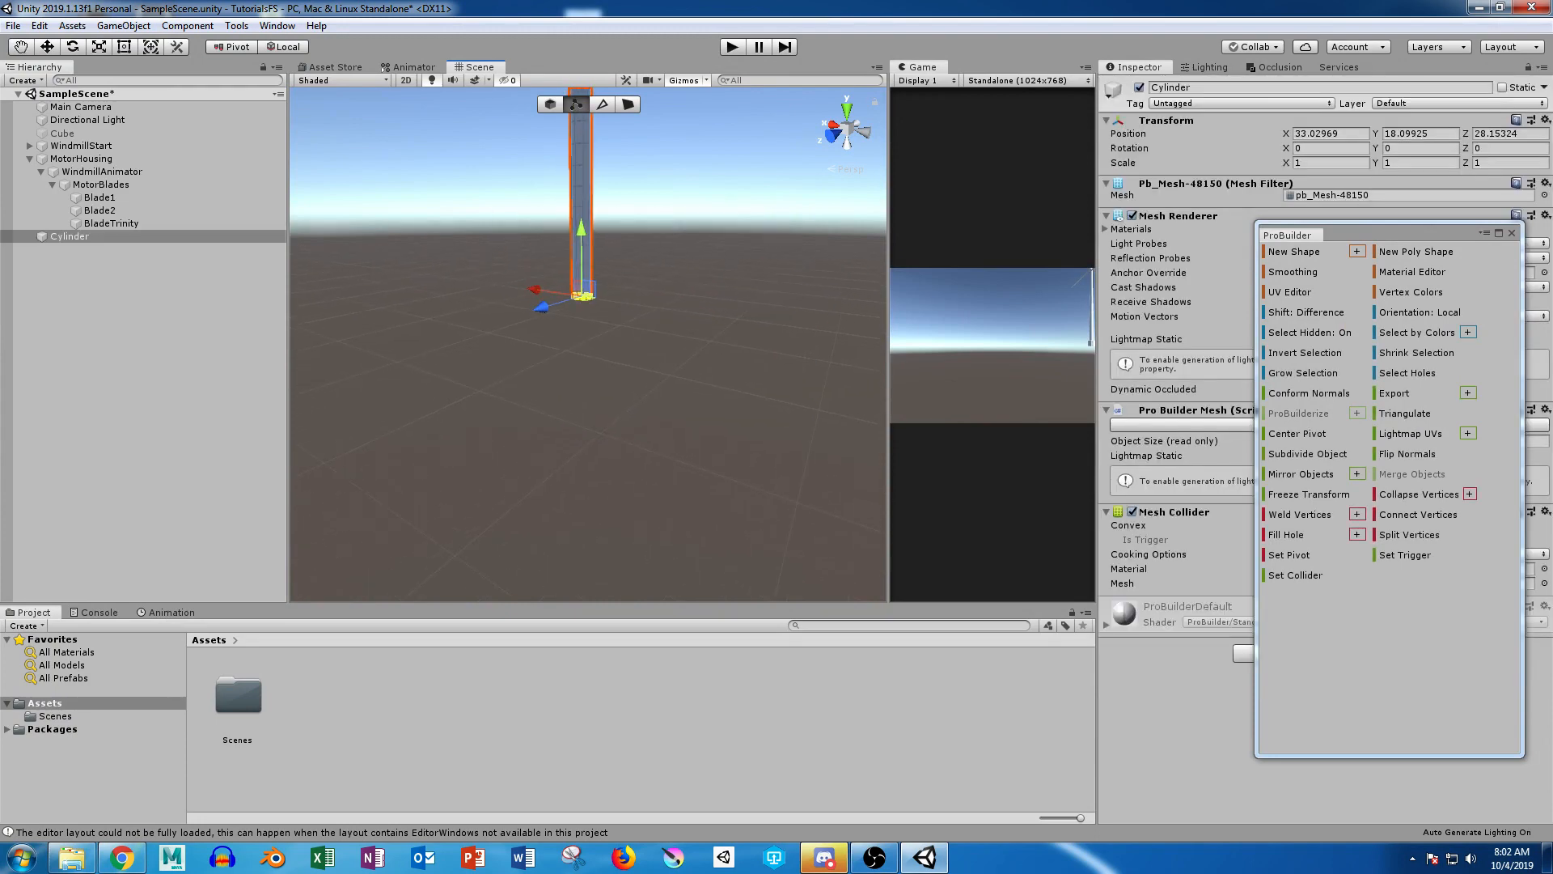
# Step: Scale up the pole's bottom vertices so the pole tapers from a wider foot to its upper end, and clear the selection
pyautogui.scroll(4, 582, 233)
pyautogui.keyDown('alt'); pyautogui.moveTo(582, 233); pyautogui.dragTo(639, 118); pyautogui.keyUp('alt')
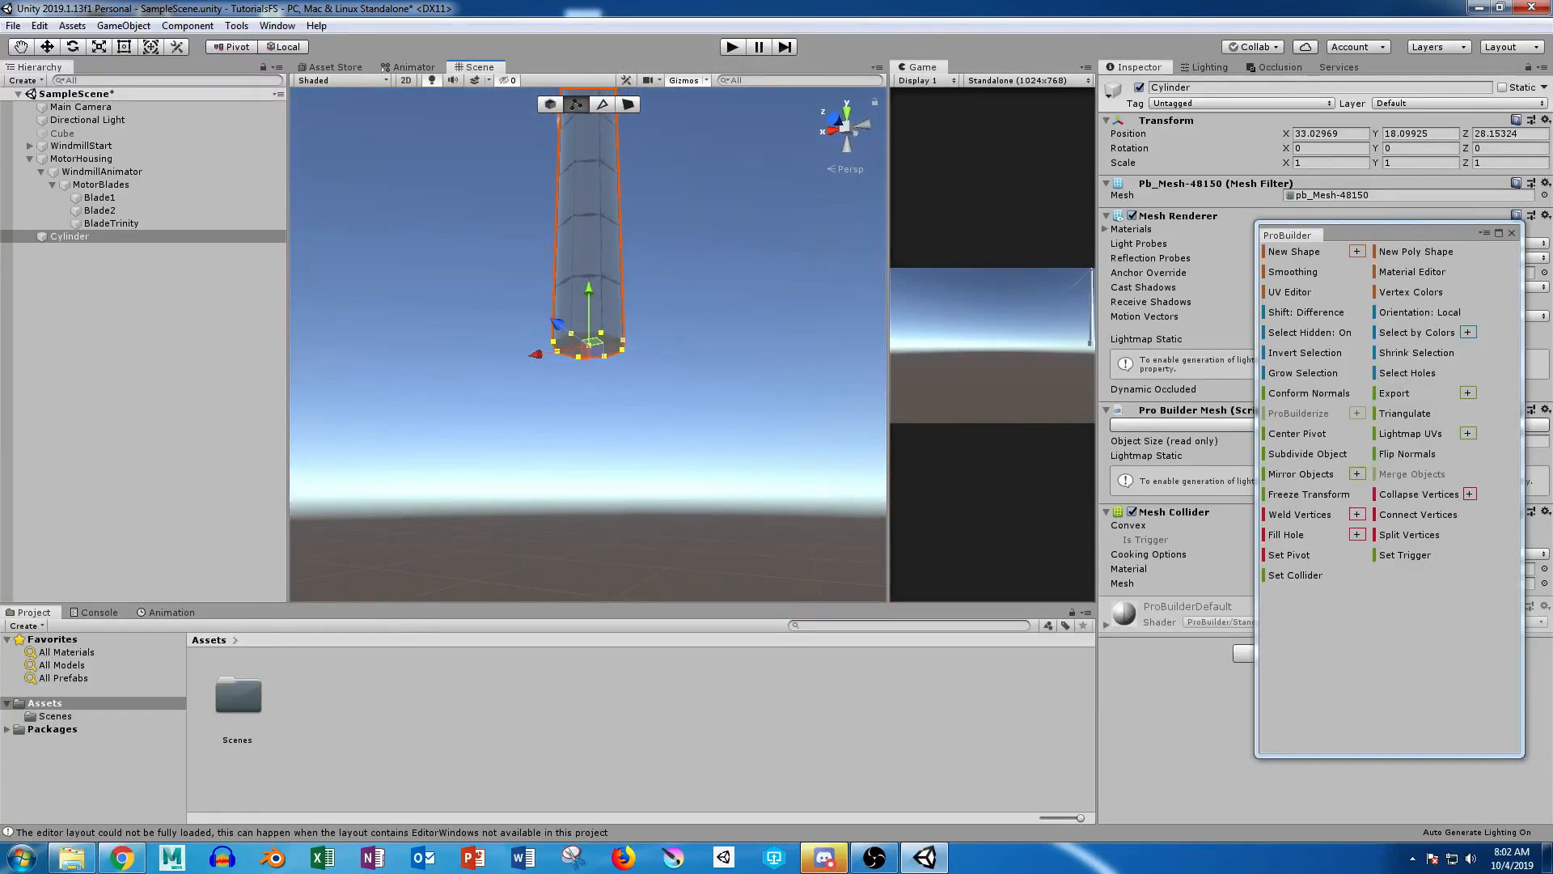
pyautogui.press('r')
pyautogui.moveTo(588, 346); pyautogui.dragTo(669, 341)
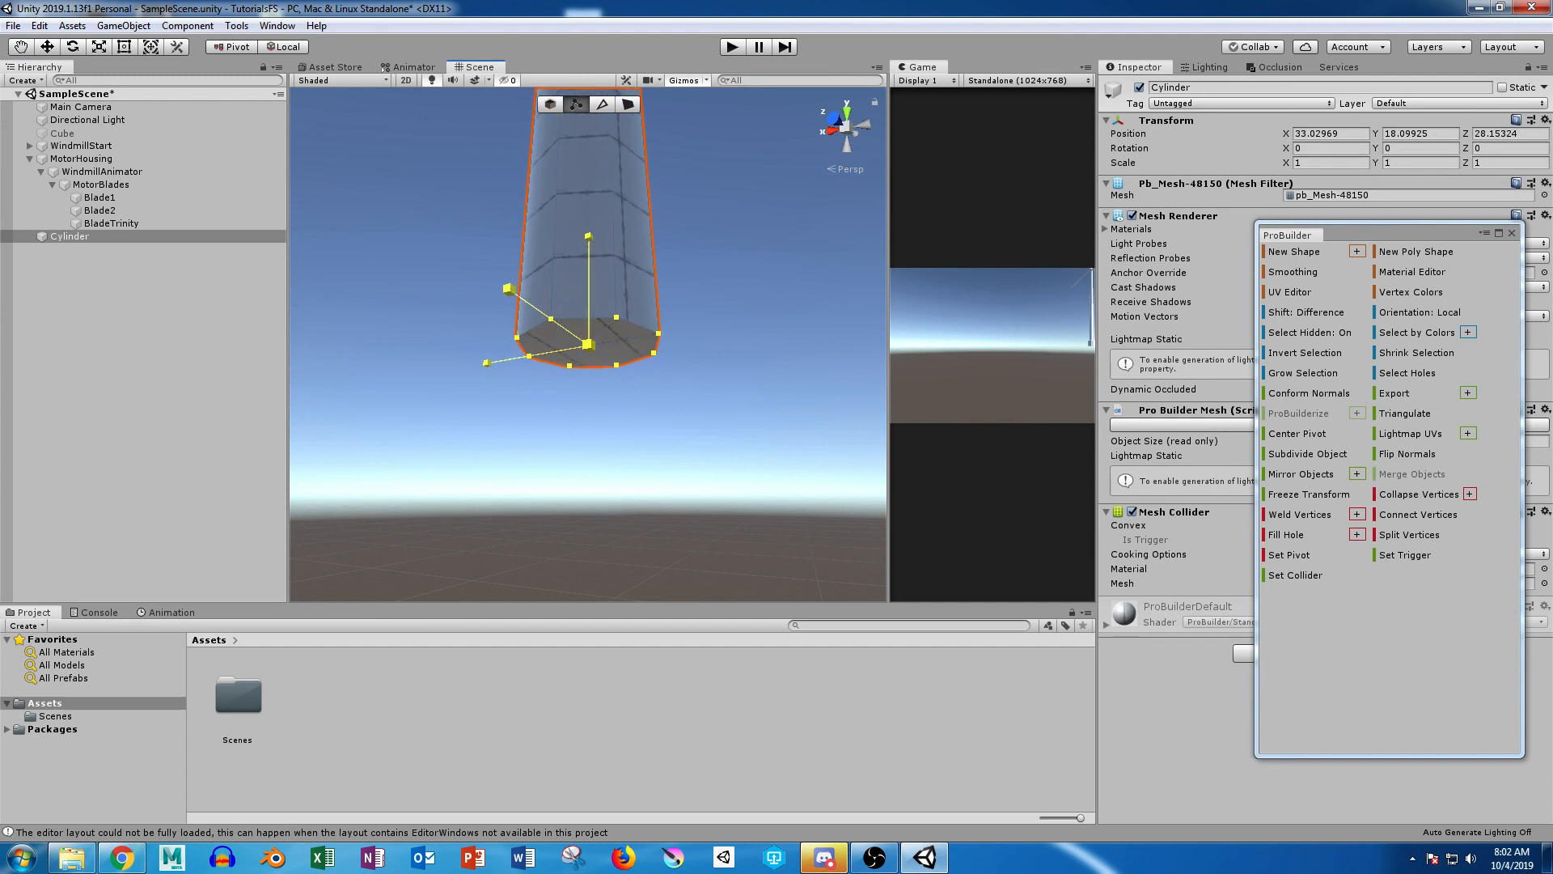
pyautogui.keyDown('alt'); pyautogui.moveTo(668, 342); pyautogui.dragTo(518, 348, button='right'); pyautogui.keyUp('alt')
pyautogui.keyDown('alt'); pyautogui.moveTo(518, 348); pyautogui.dragTo(409, 437); pyautogui.keyUp('alt')
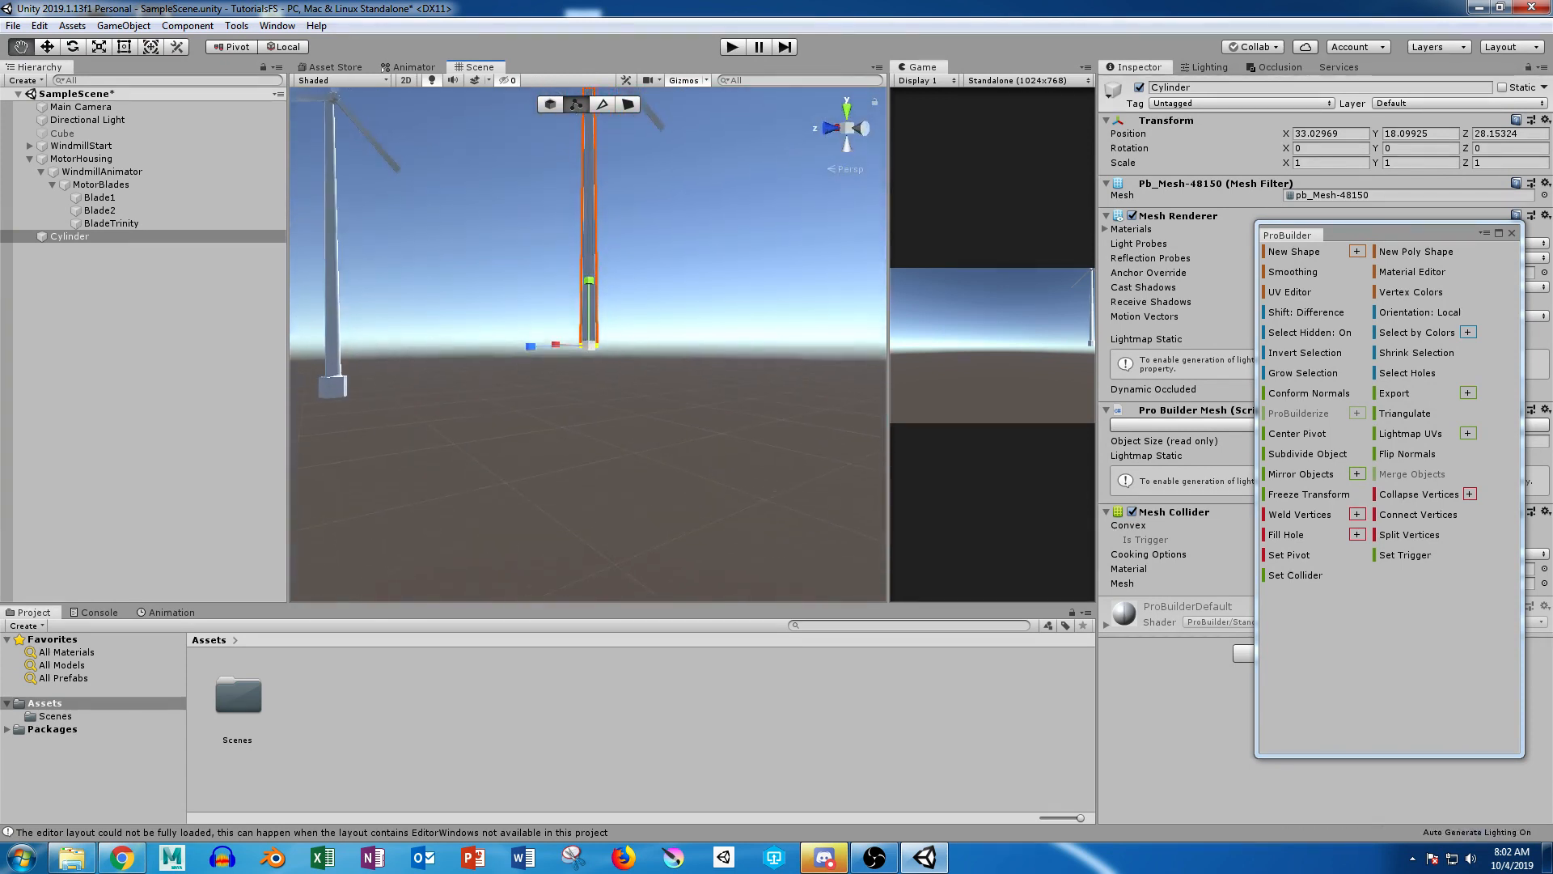
pyautogui.moveTo(589, 346); pyautogui.dragTo(575, 570, button='middle')
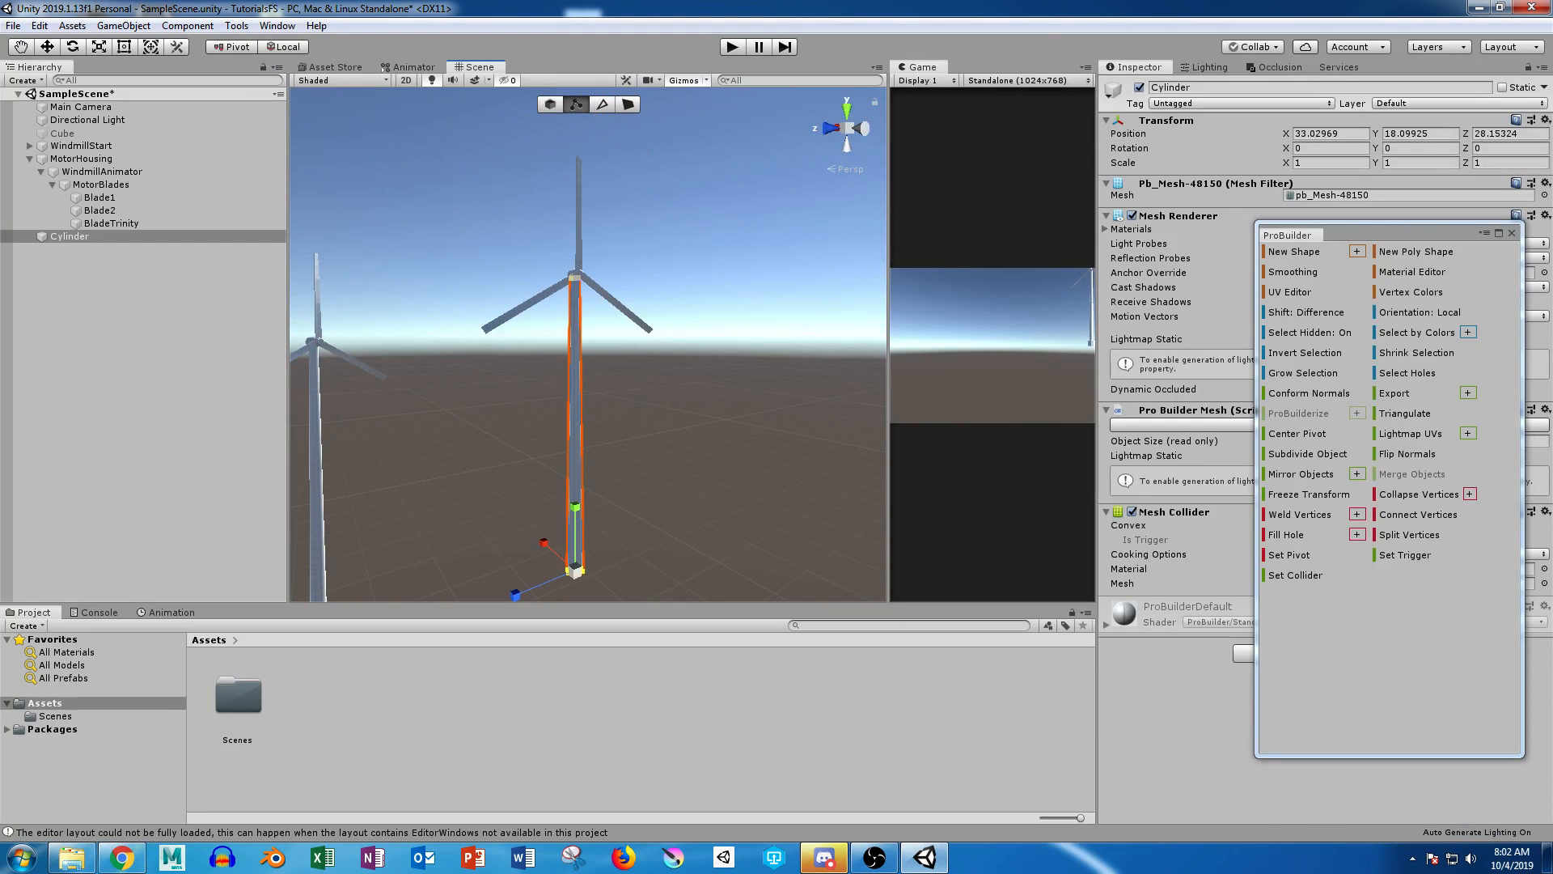
pyautogui.moveTo(575, 571); pyautogui.dragTo(624, 336, button='middle')
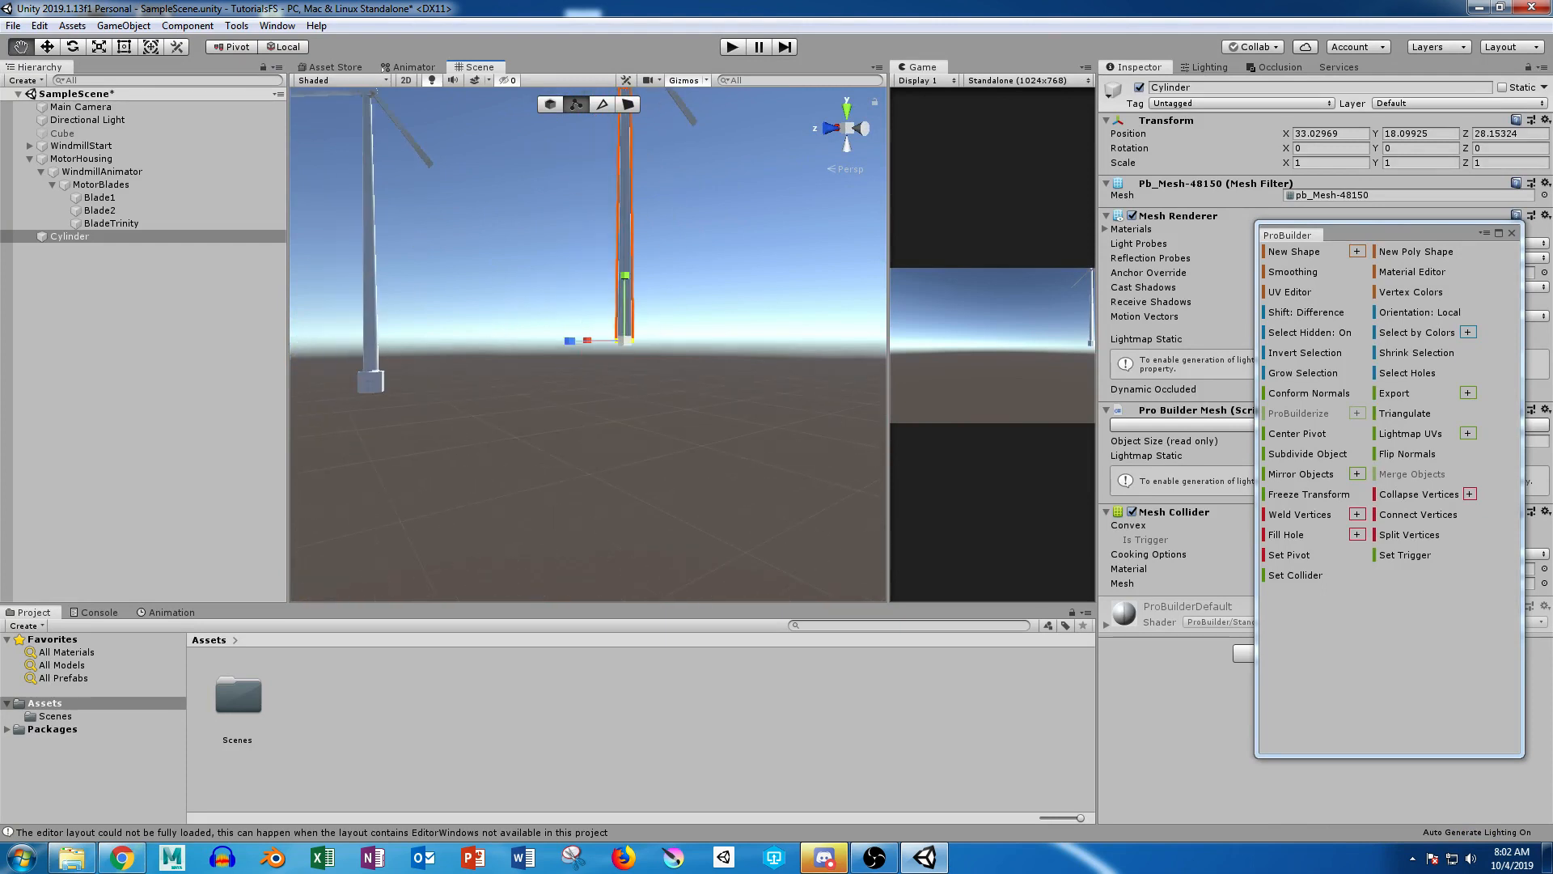
pyautogui.keyDown('alt'); pyautogui.moveTo(624, 337); pyautogui.dragTo(756, 326, button='right'); pyautogui.keyUp('alt')
pyautogui.moveTo(756, 325); pyautogui.dragTo(685, 368, button='middle')
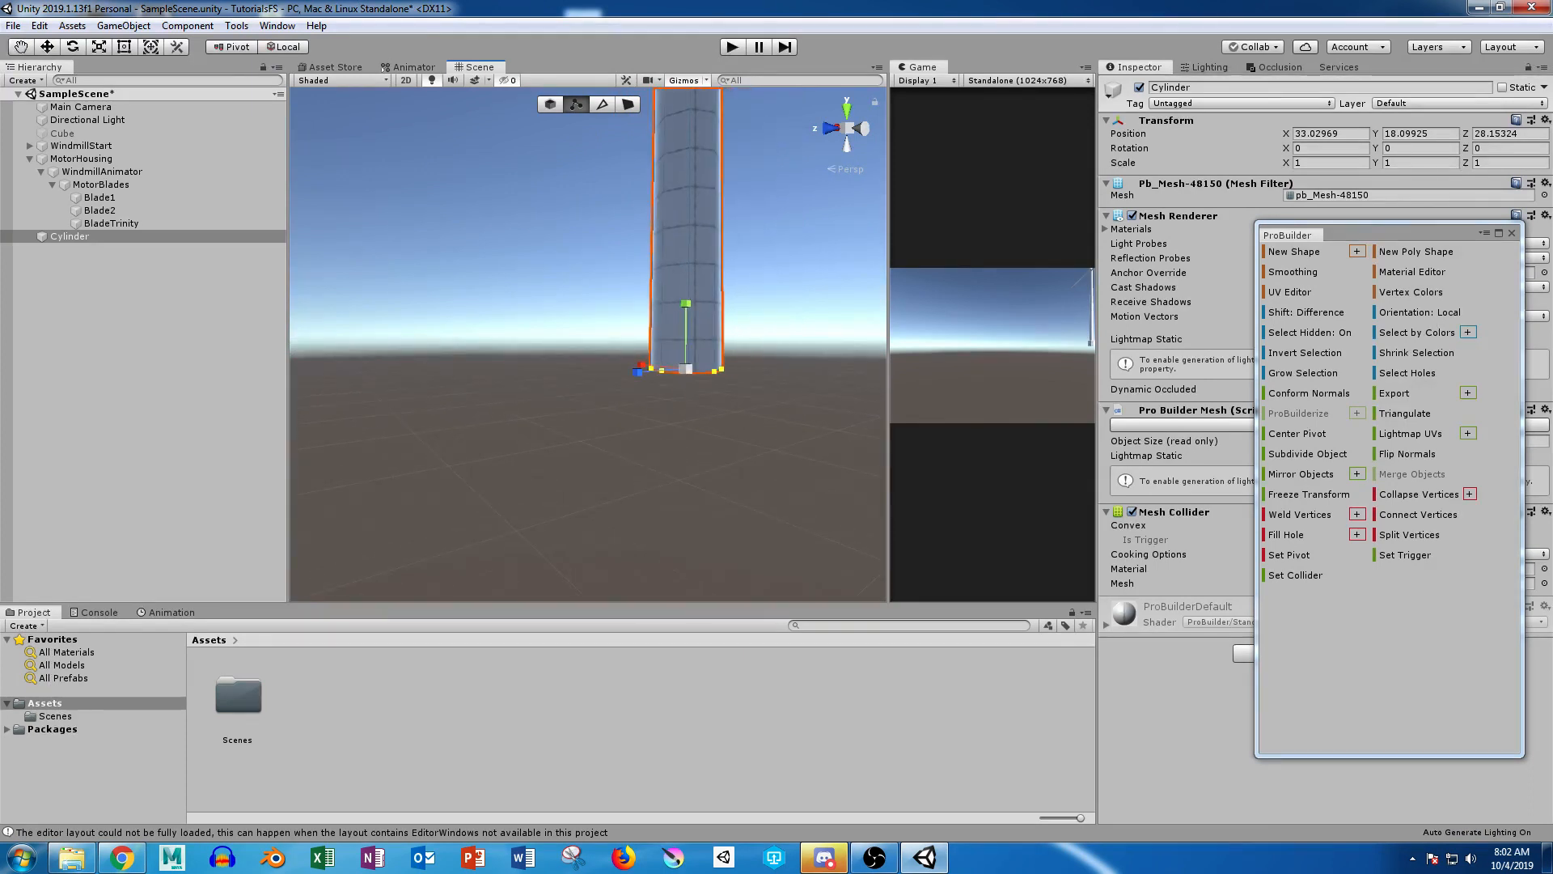
pyautogui.keyDown('alt'); pyautogui.moveTo(685, 369); pyautogui.dragTo(753, 366, button='right'); pyautogui.keyUp('alt')
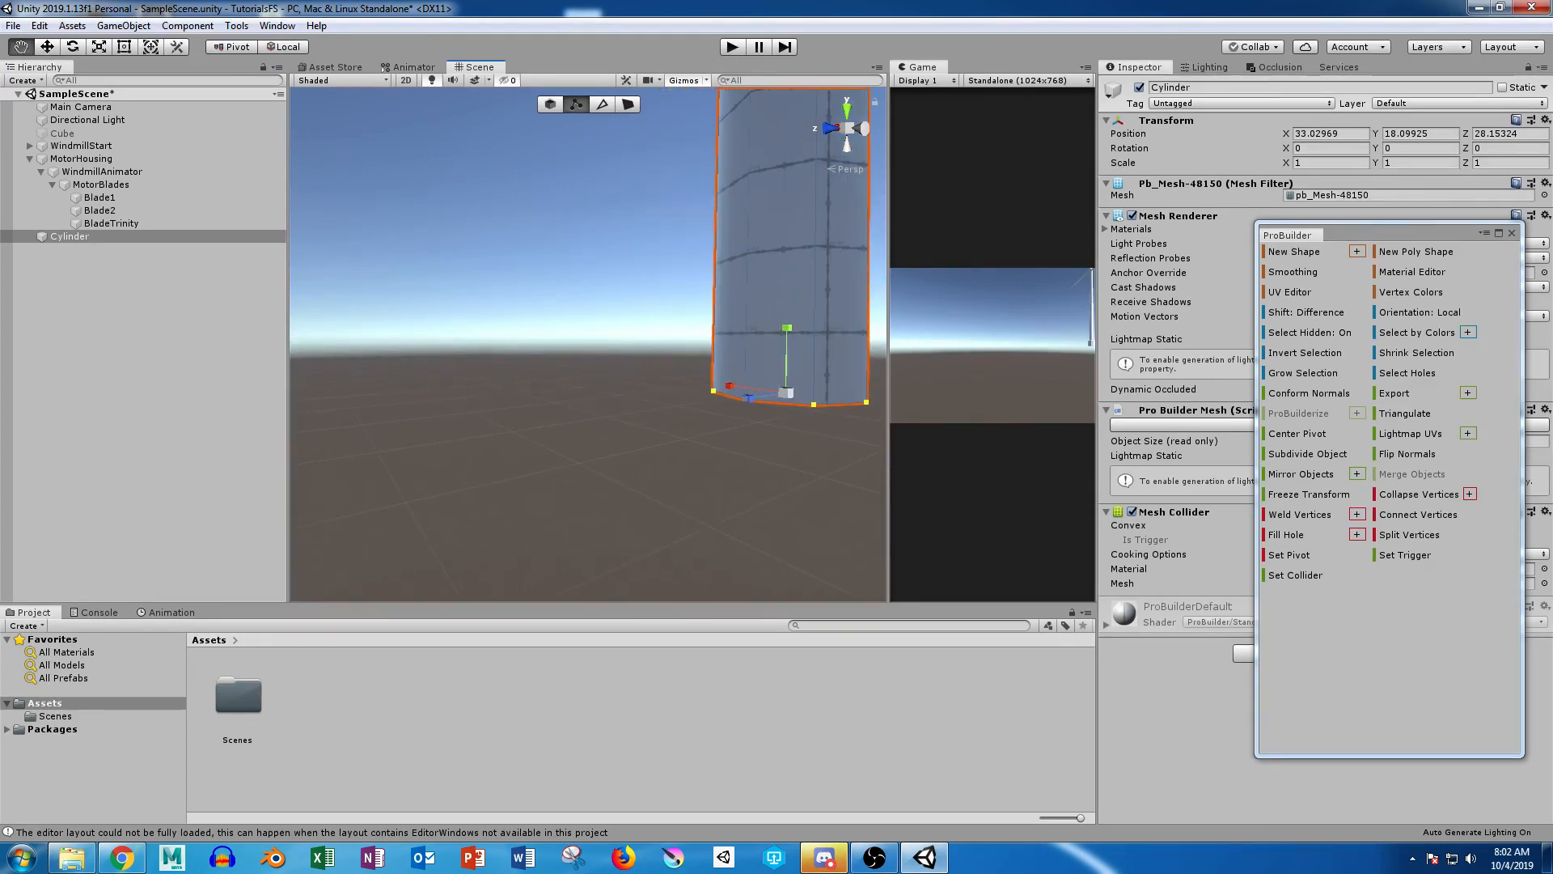
pyautogui.moveTo(753, 365); pyautogui.dragTo(592, 355, button='middle')
pyautogui.keyDown('alt'); pyautogui.moveTo(593, 356); pyautogui.dragTo(629, 353, button='right'); pyautogui.keyUp('alt')
pyautogui.click(628, 353)
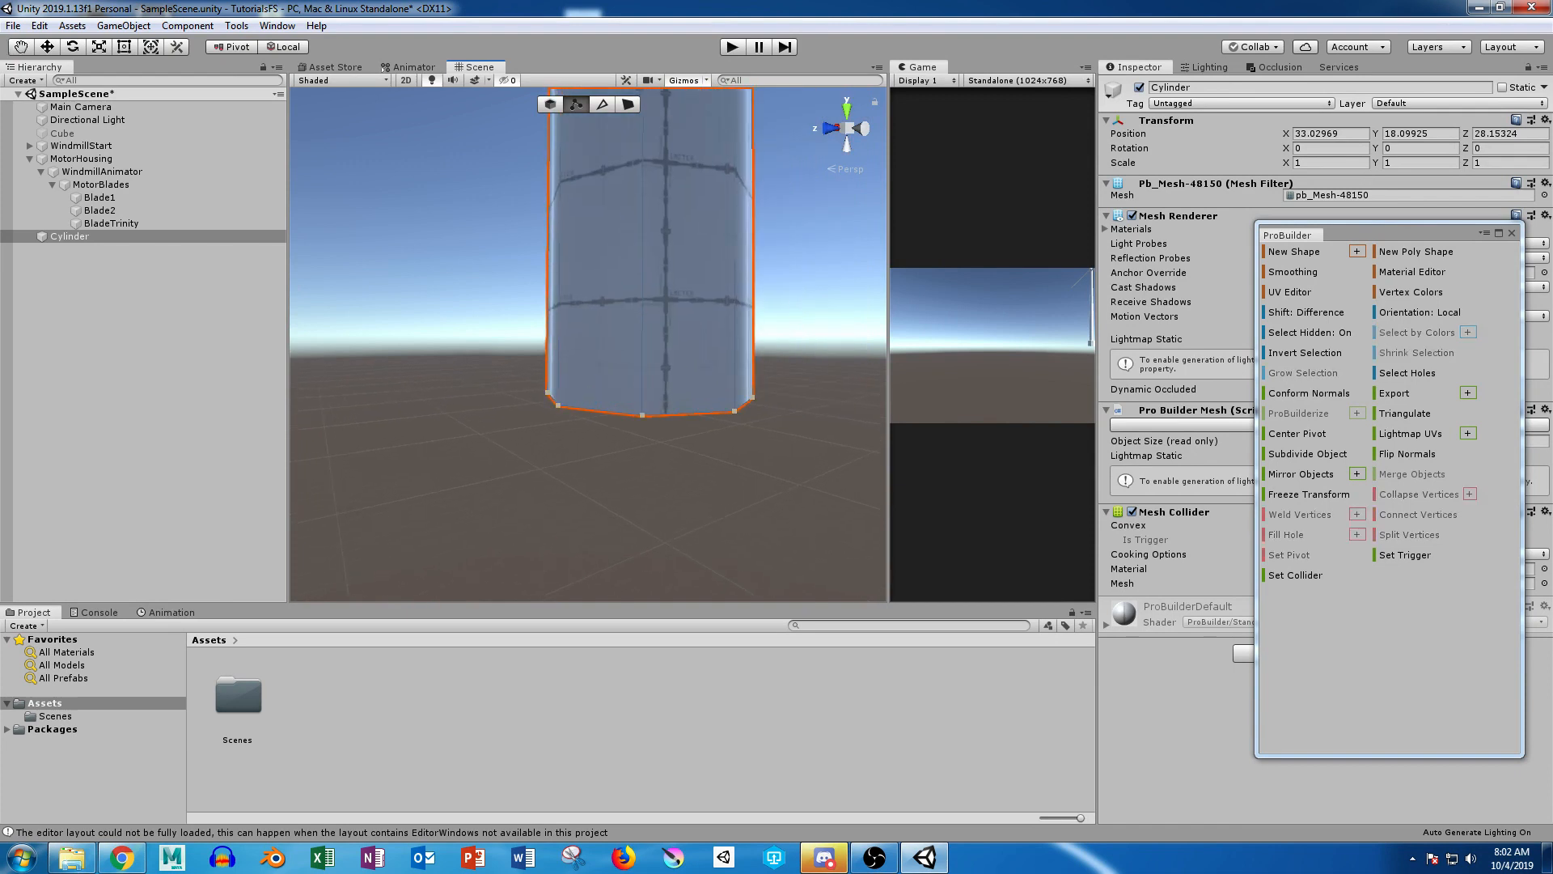
# Step: Switch to face selection and select all the triangular faces on the underside of the pole
pyautogui.click(550, 104)
pyautogui.keyDown('alt'); pyautogui.moveTo(628, 354); pyautogui.dragTo(745, 154); pyautogui.keyUp('alt')
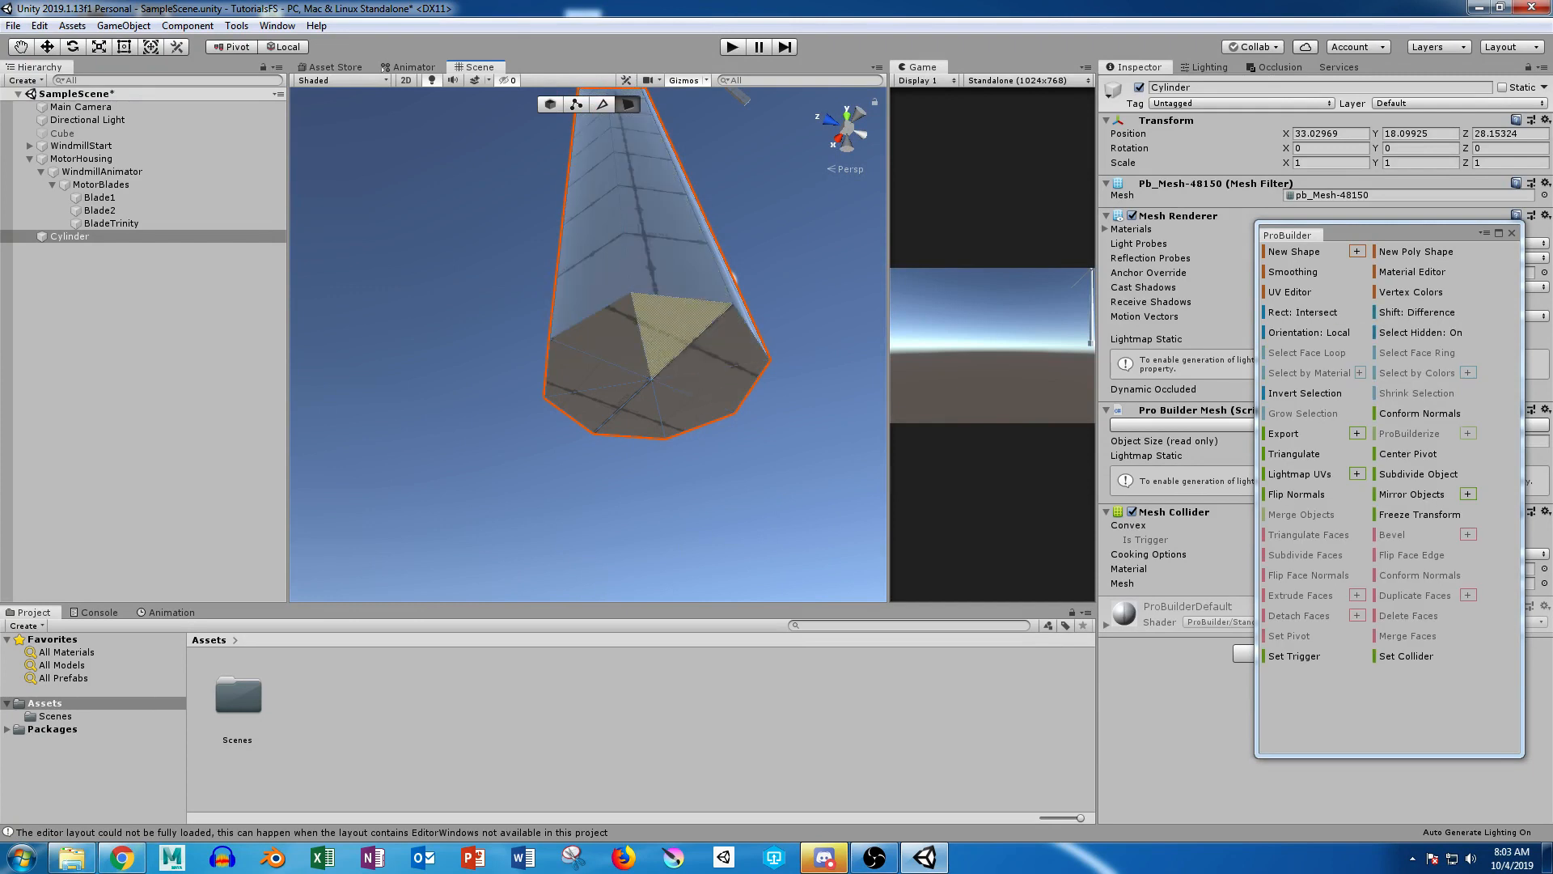
pyautogui.click(673, 327)
pyautogui.keyDown('shift'); pyautogui.click(718, 348); pyautogui.keyUp('shift')
pyautogui.keyDown('shift'); pyautogui.click(717, 387); pyautogui.keyUp('shift')
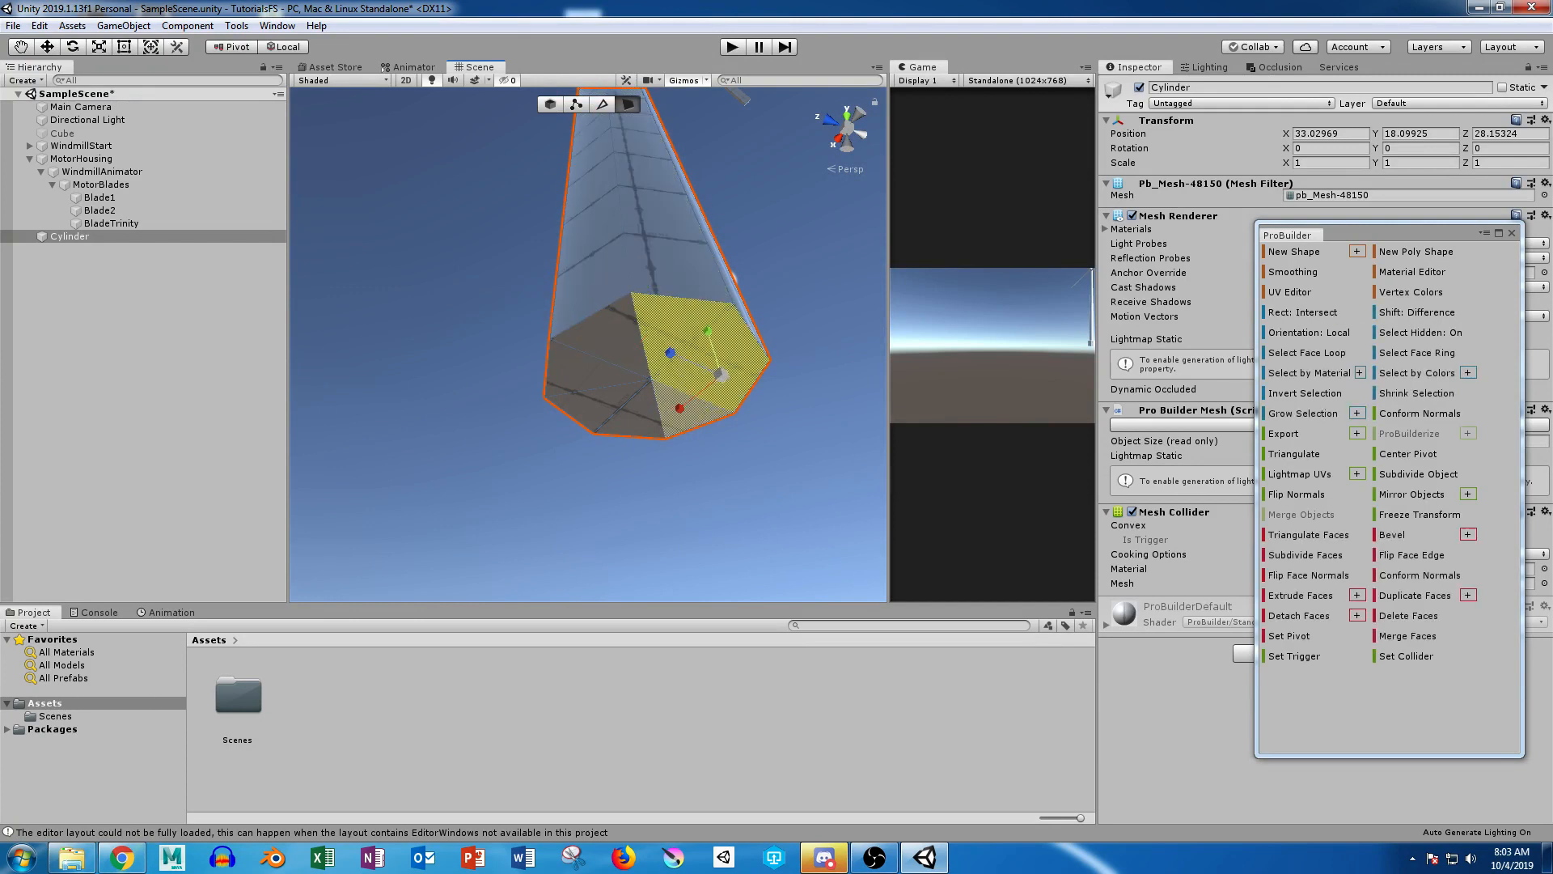
pyautogui.keyDown('shift'); pyautogui.click(684, 409); pyautogui.keyUp('shift')
pyautogui.keyDown('shift'); pyautogui.click(635, 416); pyautogui.keyUp('shift')
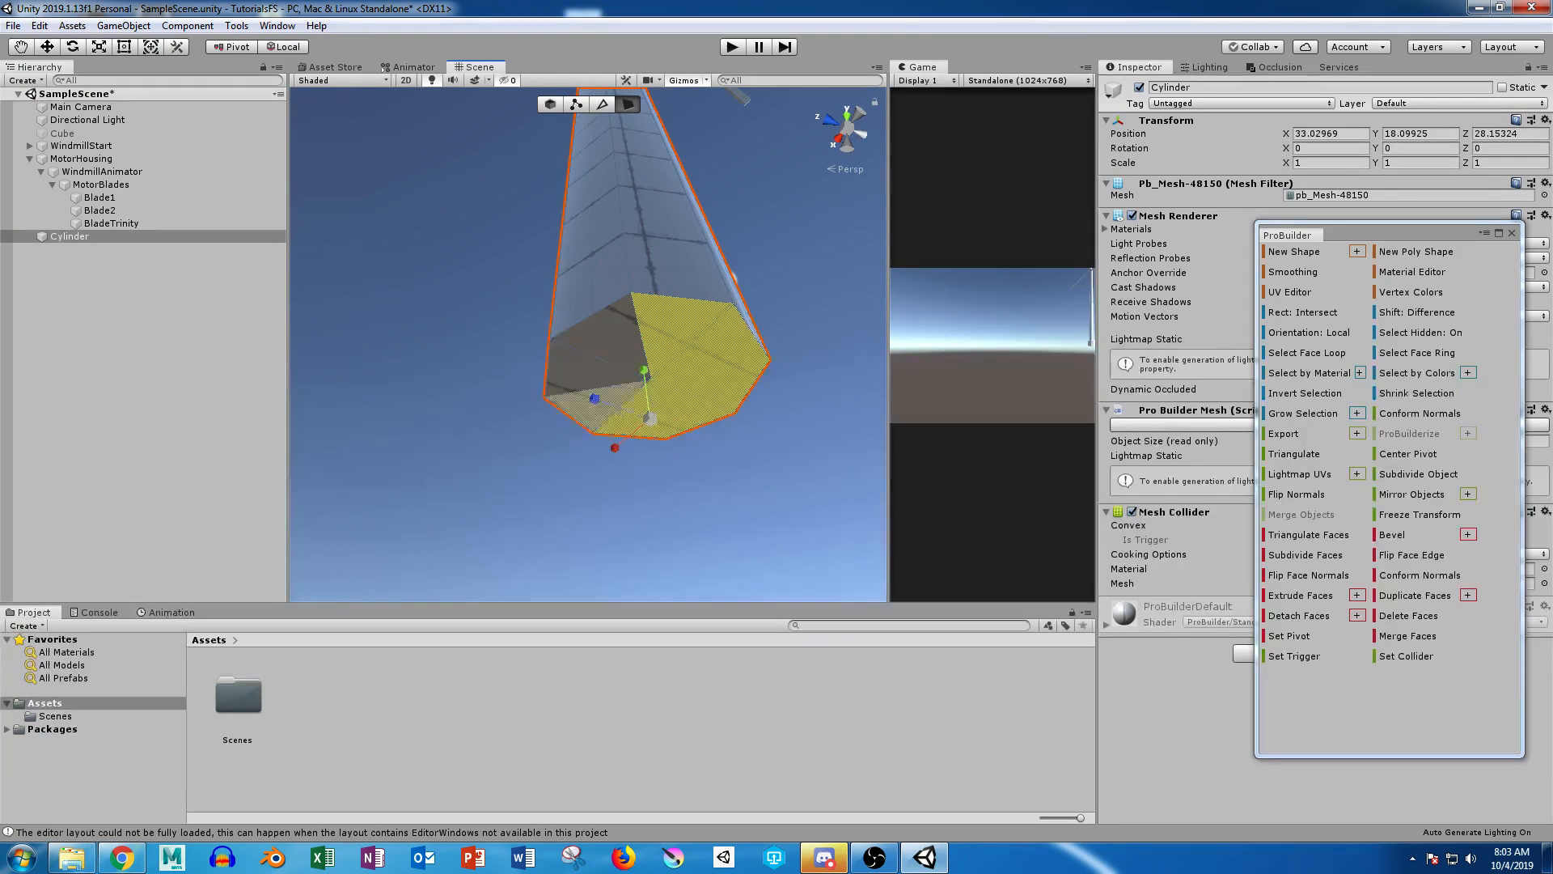
pyautogui.keyDown('shift'); pyautogui.click(595, 404); pyautogui.keyUp('shift')
pyautogui.keyDown('shift'); pyautogui.click(578, 372); pyautogui.keyUp('shift')
pyautogui.keyDown('shift'); pyautogui.click(615, 336); pyautogui.keyUp('shift')
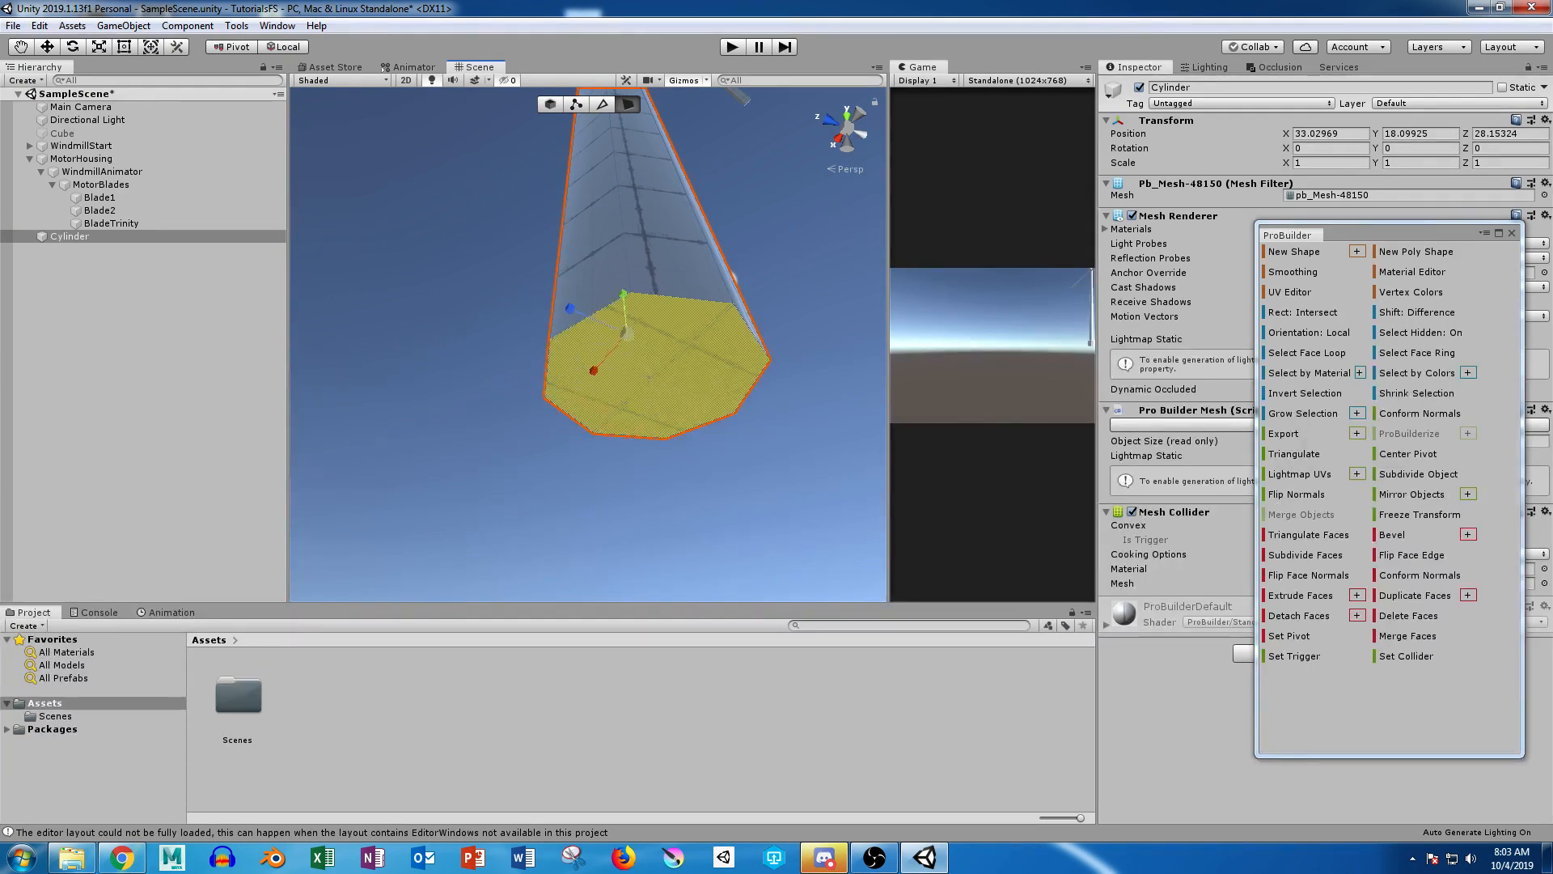
# Step: Extrude the underside faces outward into a narrow rim and extrude them downward to form a base block
pyautogui.keyDown('alt'); pyautogui.moveTo(608, 344); pyautogui.dragTo(710, 432); pyautogui.keyUp('alt')
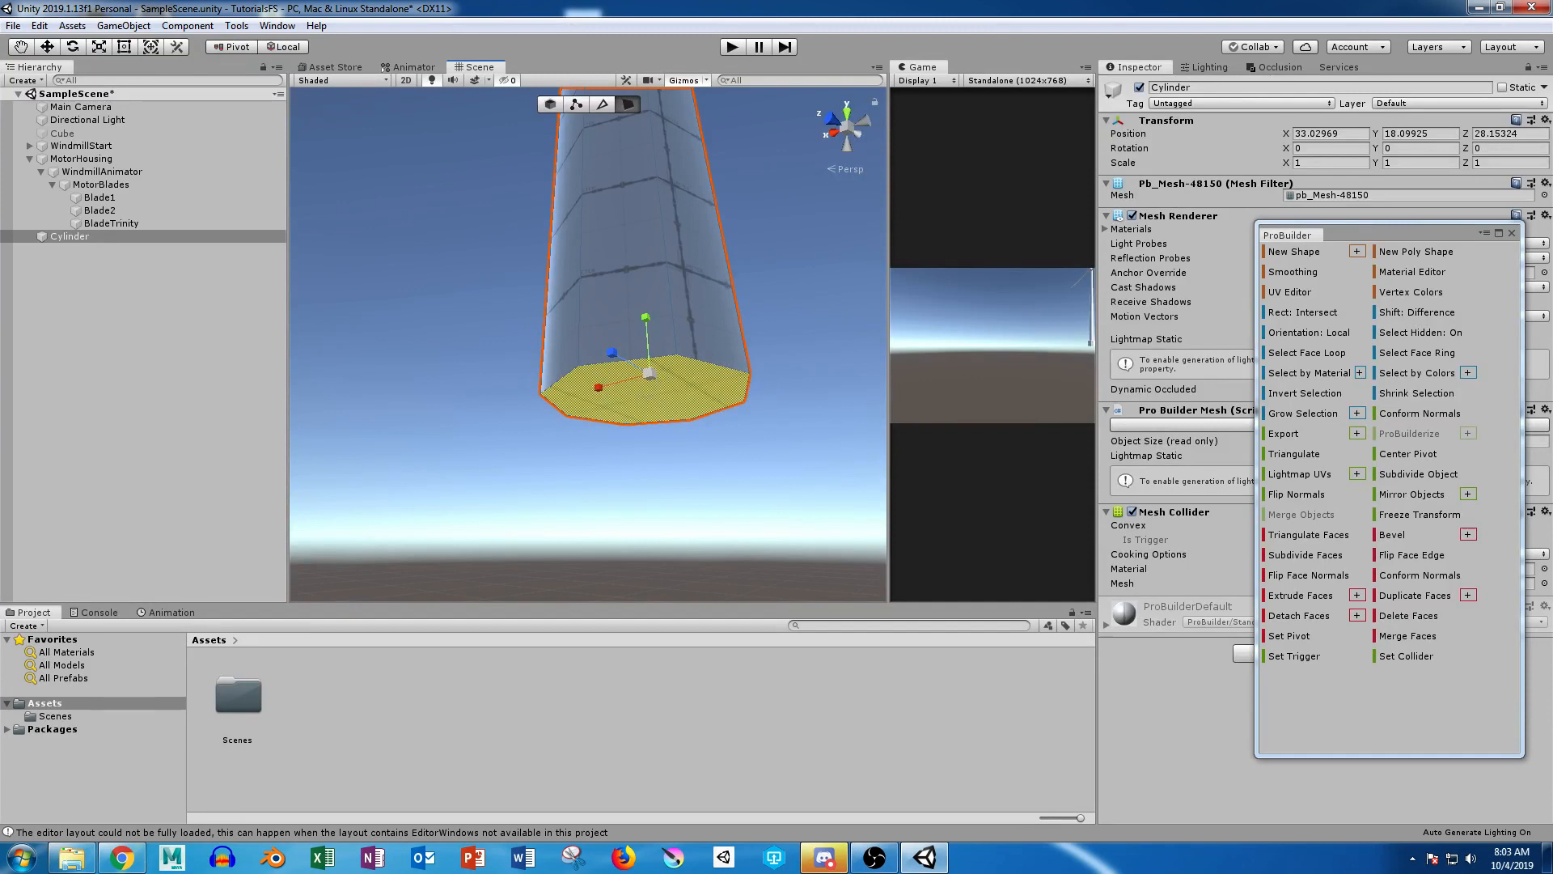
pyautogui.keyDown('shift'); pyautogui.moveTo(648, 373); pyautogui.dragTo(647, 330); pyautogui.keyUp('shift')
pyautogui.press('w')
pyautogui.keyDown('alt'); pyautogui.moveTo(647, 330); pyautogui.dragTo(657, 467); pyautogui.keyUp('alt')
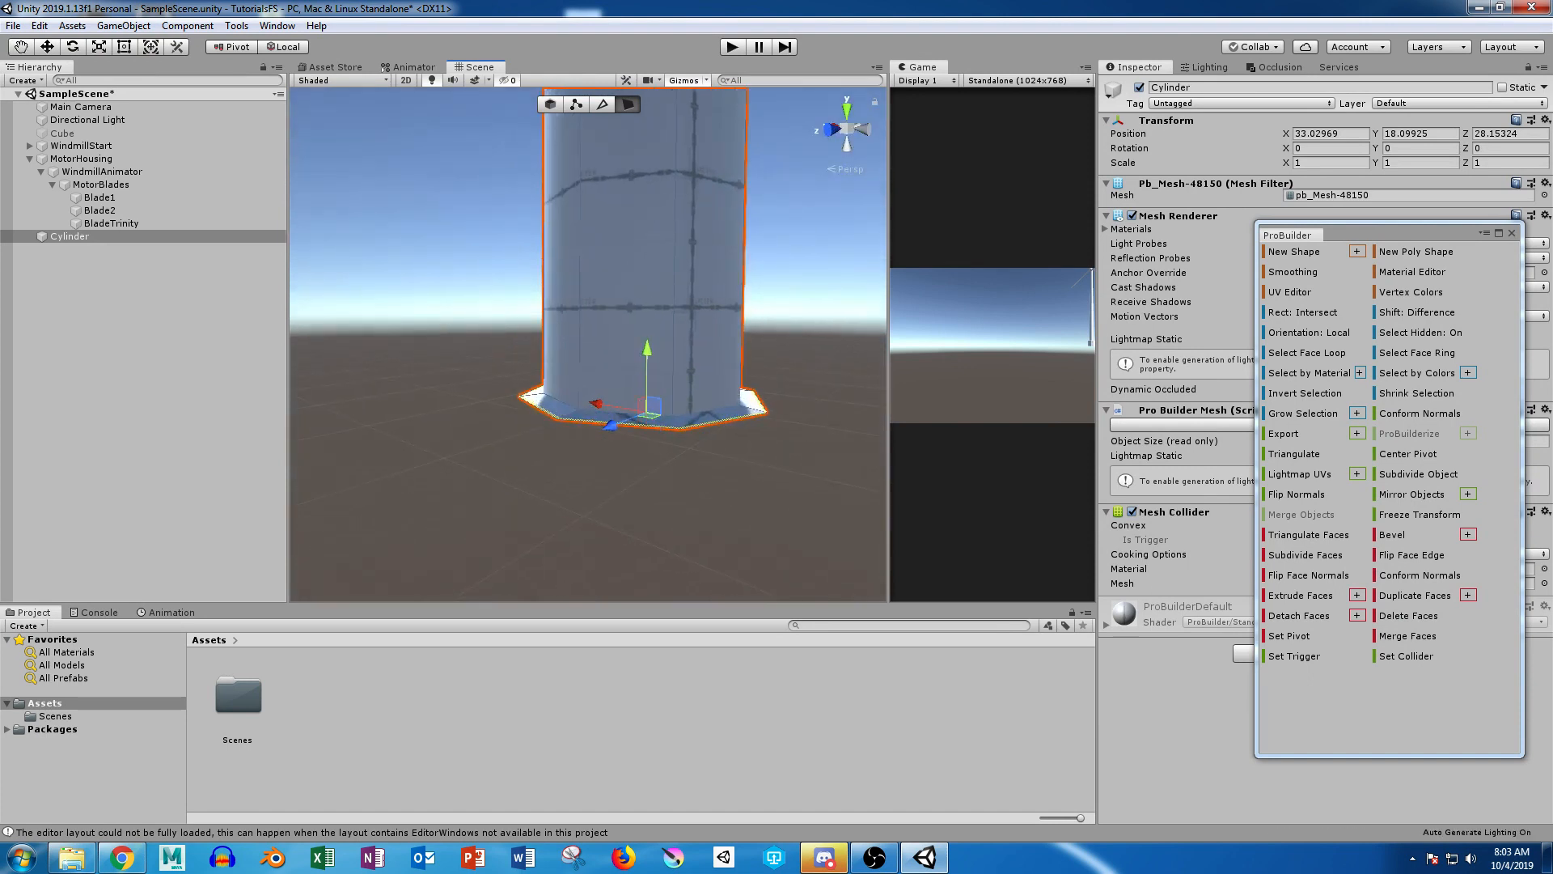
pyautogui.moveTo(647, 350); pyautogui.dragTo(644, 527)
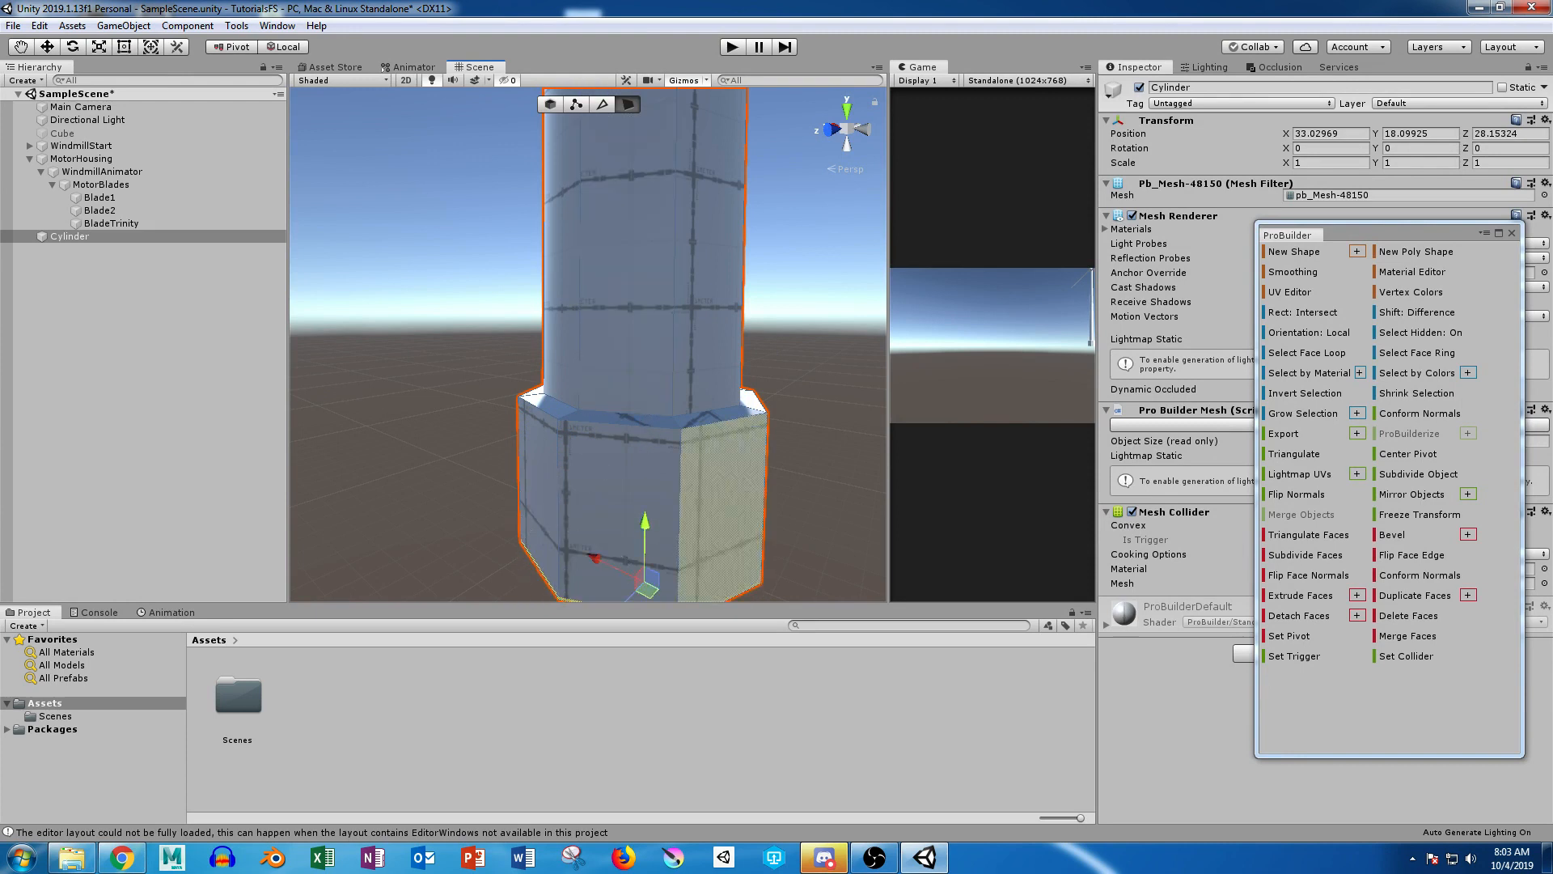
# Step: Scale up the bottom faces of the base block slightly so it flares outward toward the ground
pyautogui.moveTo(718, 526); pyautogui.dragTo(730, 379, button='middle')
pyautogui.press('r')
pyautogui.moveTo(656, 443); pyautogui.dragTo(669, 441)
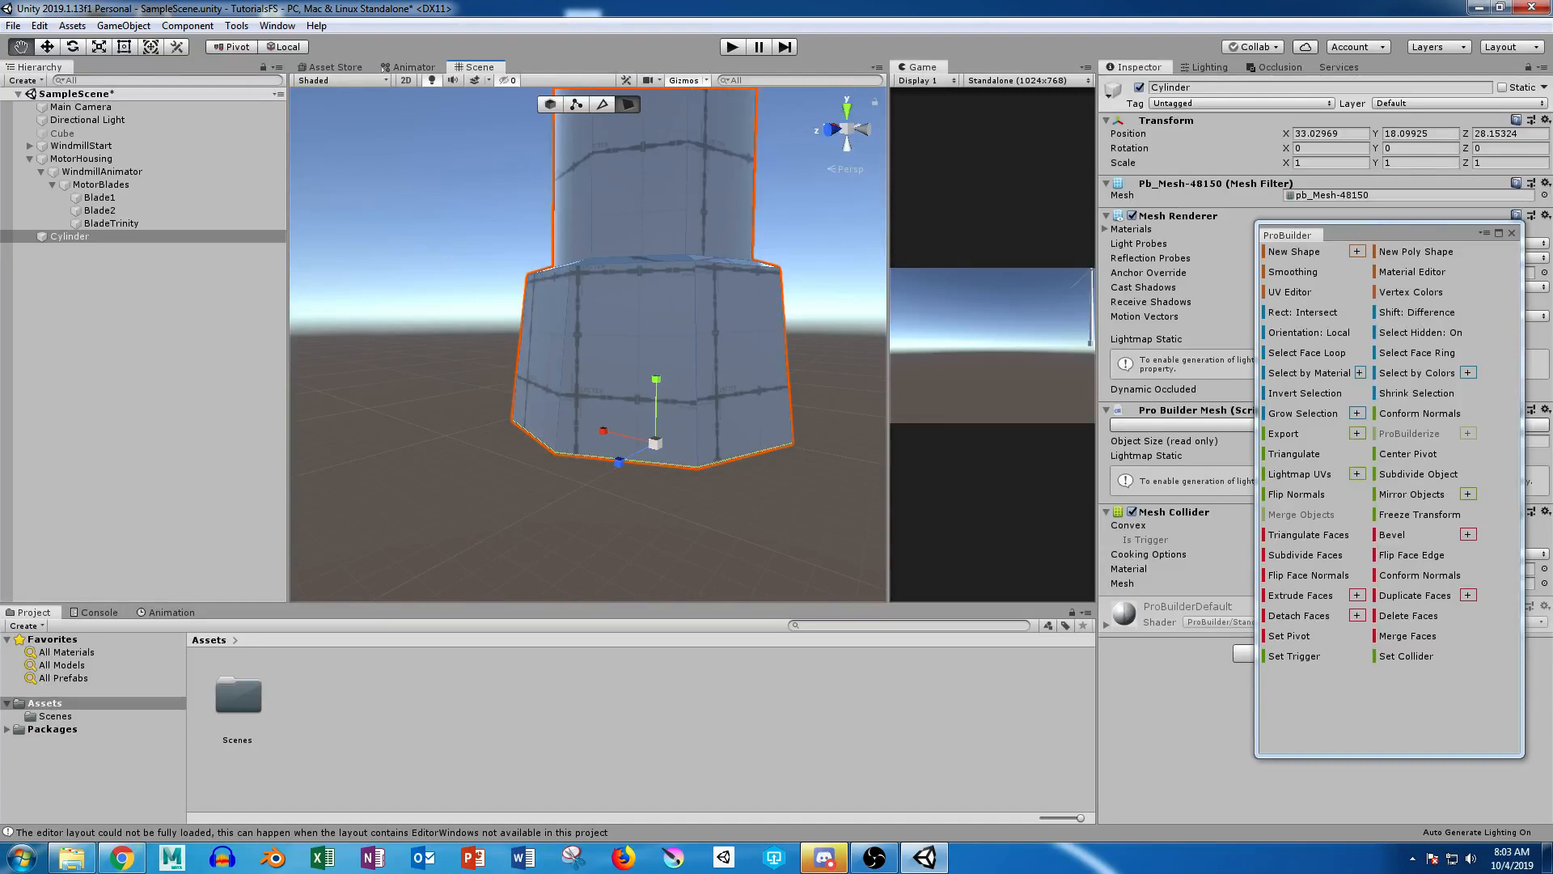
pyautogui.scroll(-6, 716, 202)
pyautogui.keyDown('alt'); pyautogui.moveTo(716, 202); pyautogui.dragTo(570, 274); pyautogui.keyUp('alt')
pyautogui.scroll(-5, 570, 273)
pyautogui.scroll(-9, 570, 273)
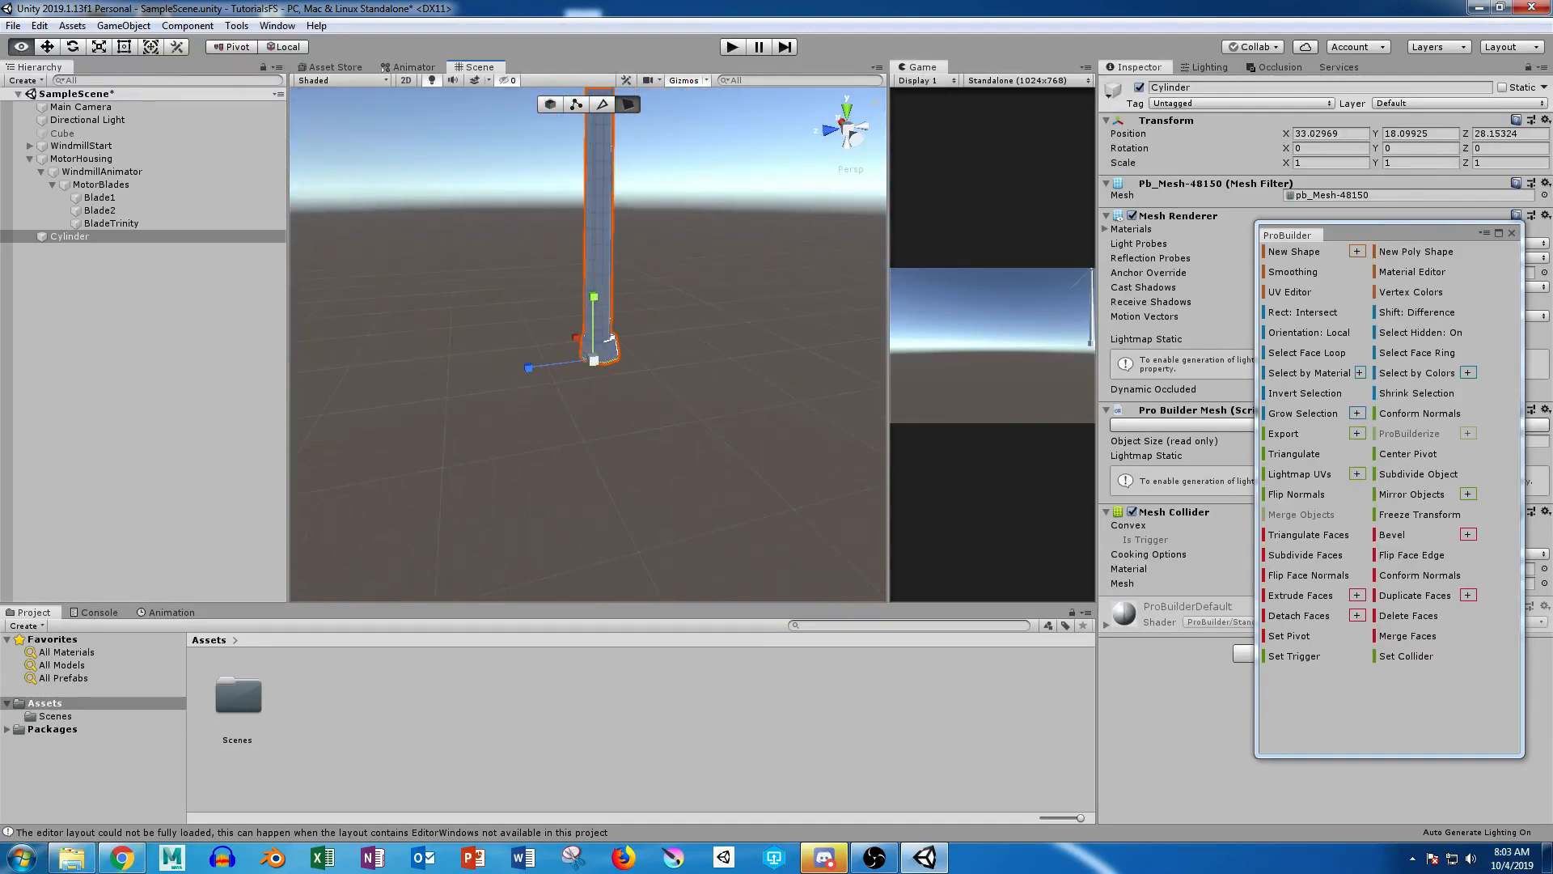
pyautogui.moveTo(571, 273); pyautogui.dragTo(553, 363, button='middle')
pyautogui.keyDown('alt'); pyautogui.moveTo(552, 363); pyautogui.dragTo(408, 270); pyautogui.keyUp('alt')
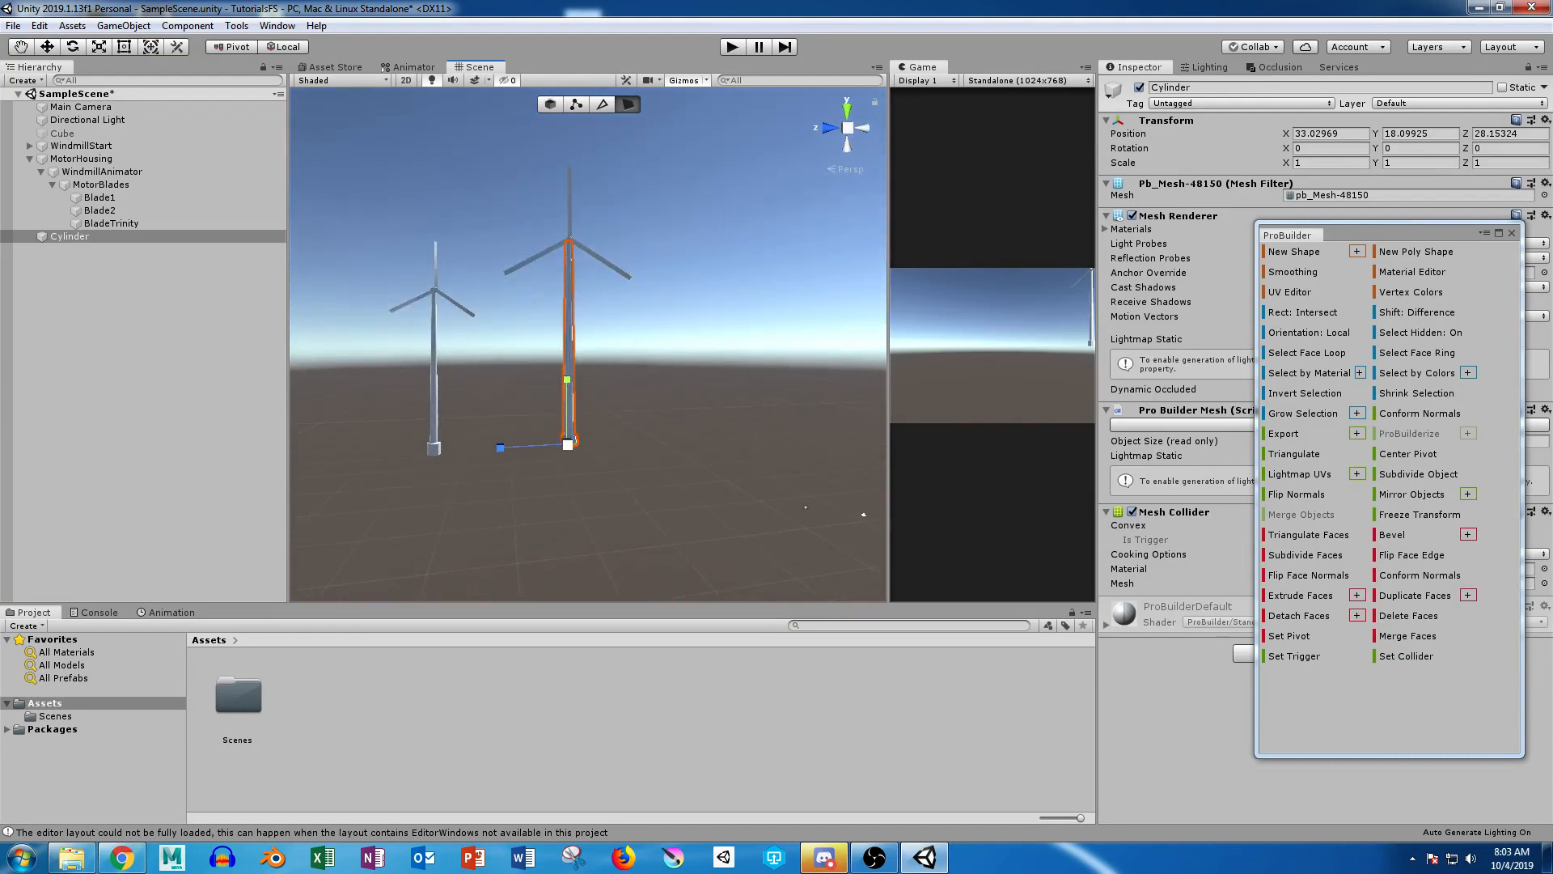
# Step: Make MotorHousing a child of Cylinder, rename Cylinder to WindmillBase, and collapse its hierarchy
pyautogui.click(81, 159)
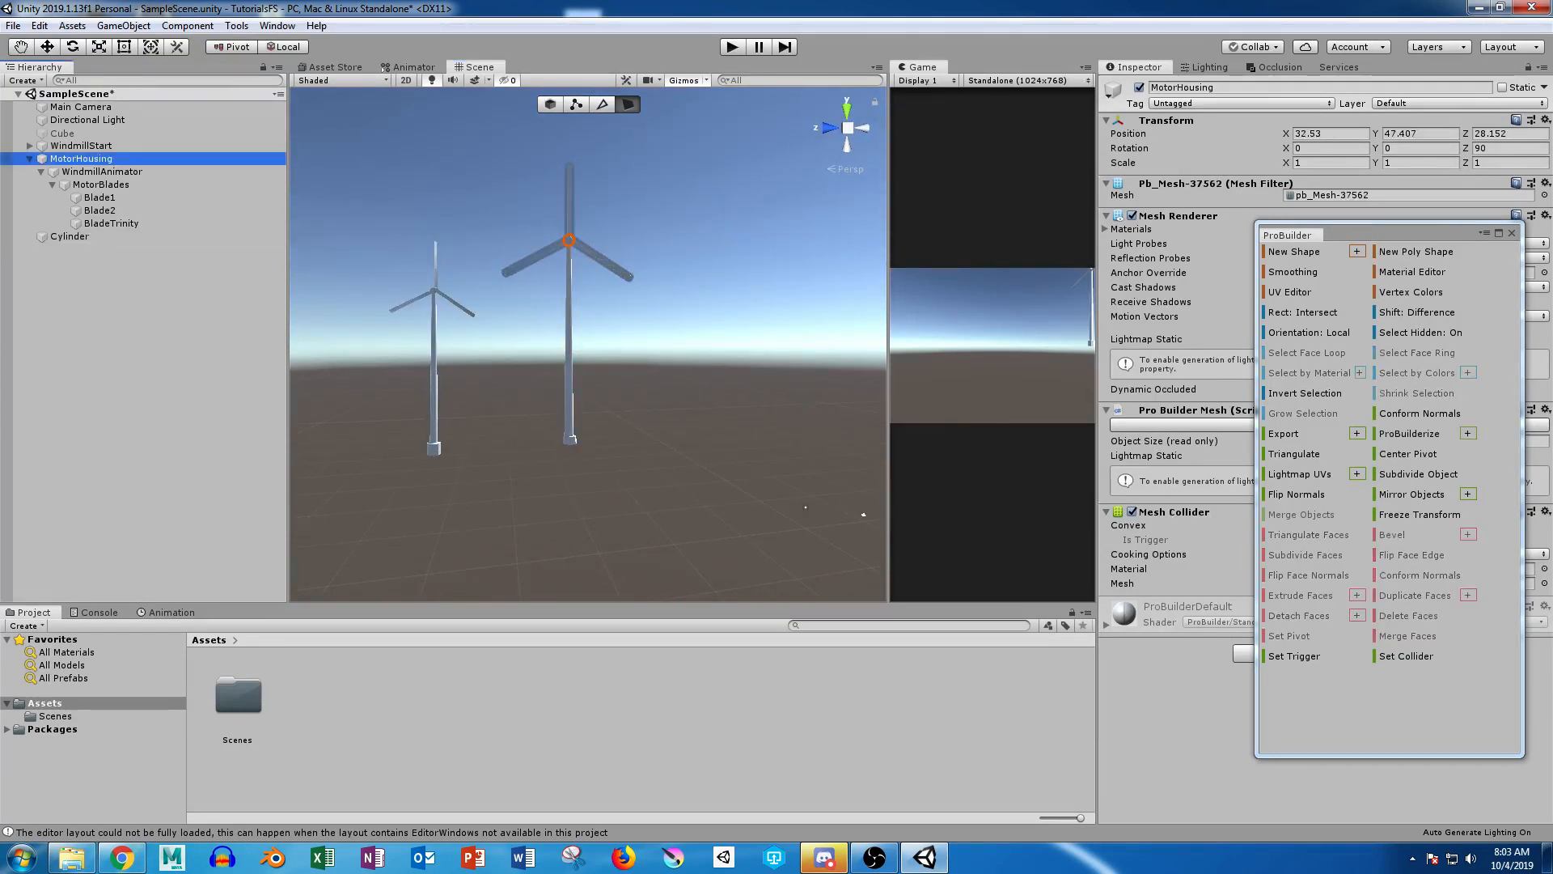
pyautogui.moveTo(81, 158); pyautogui.dragTo(70, 236)
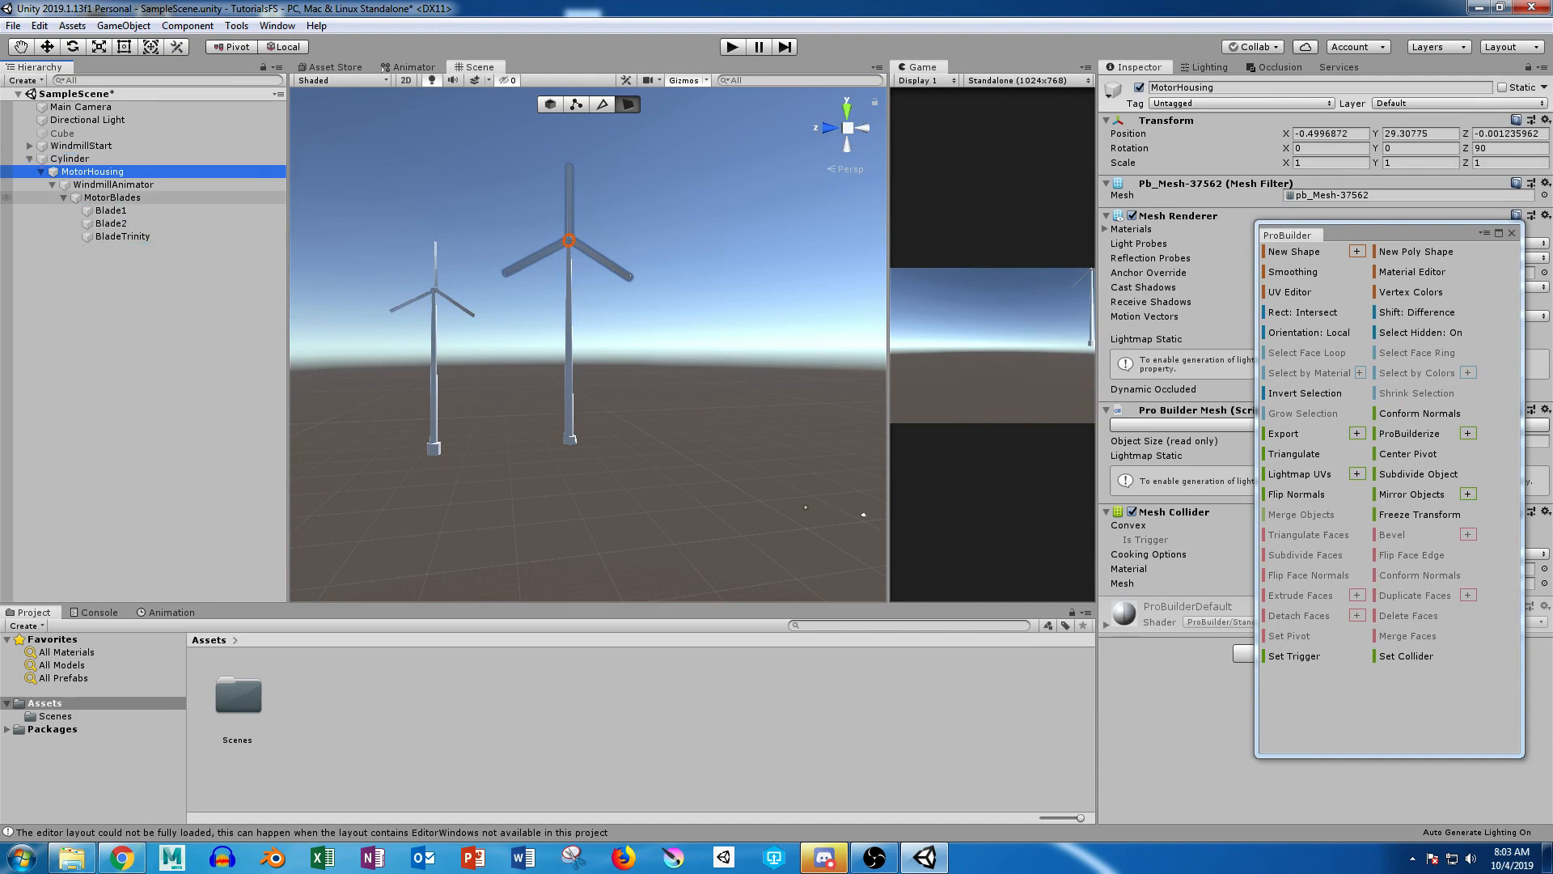
pyautogui.click(70, 159)
pyautogui.press('F2')
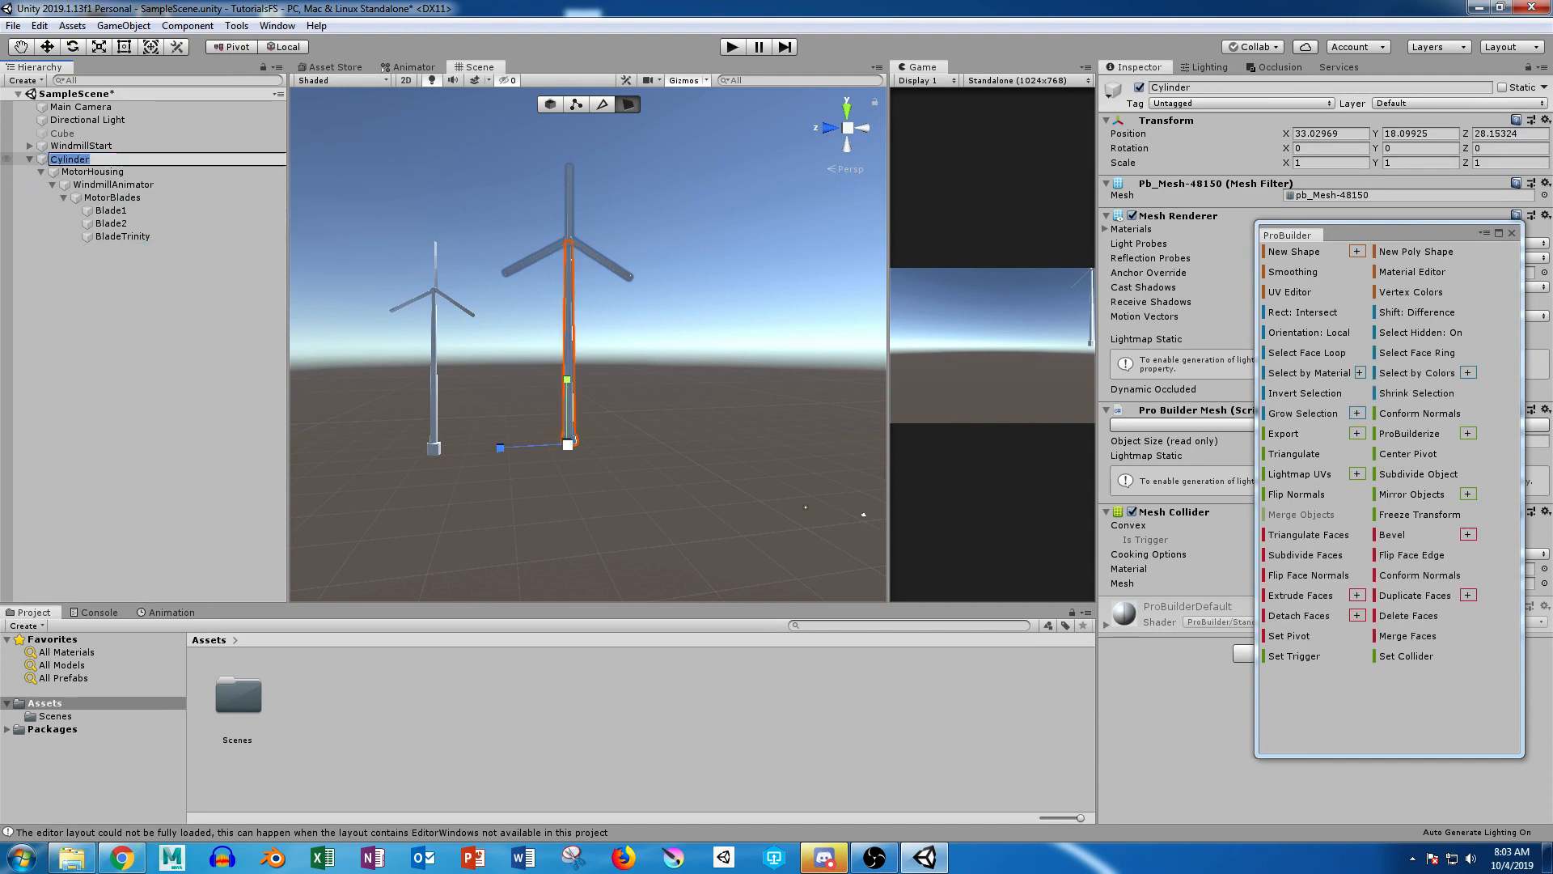
pyautogui.write('WindmillBase')
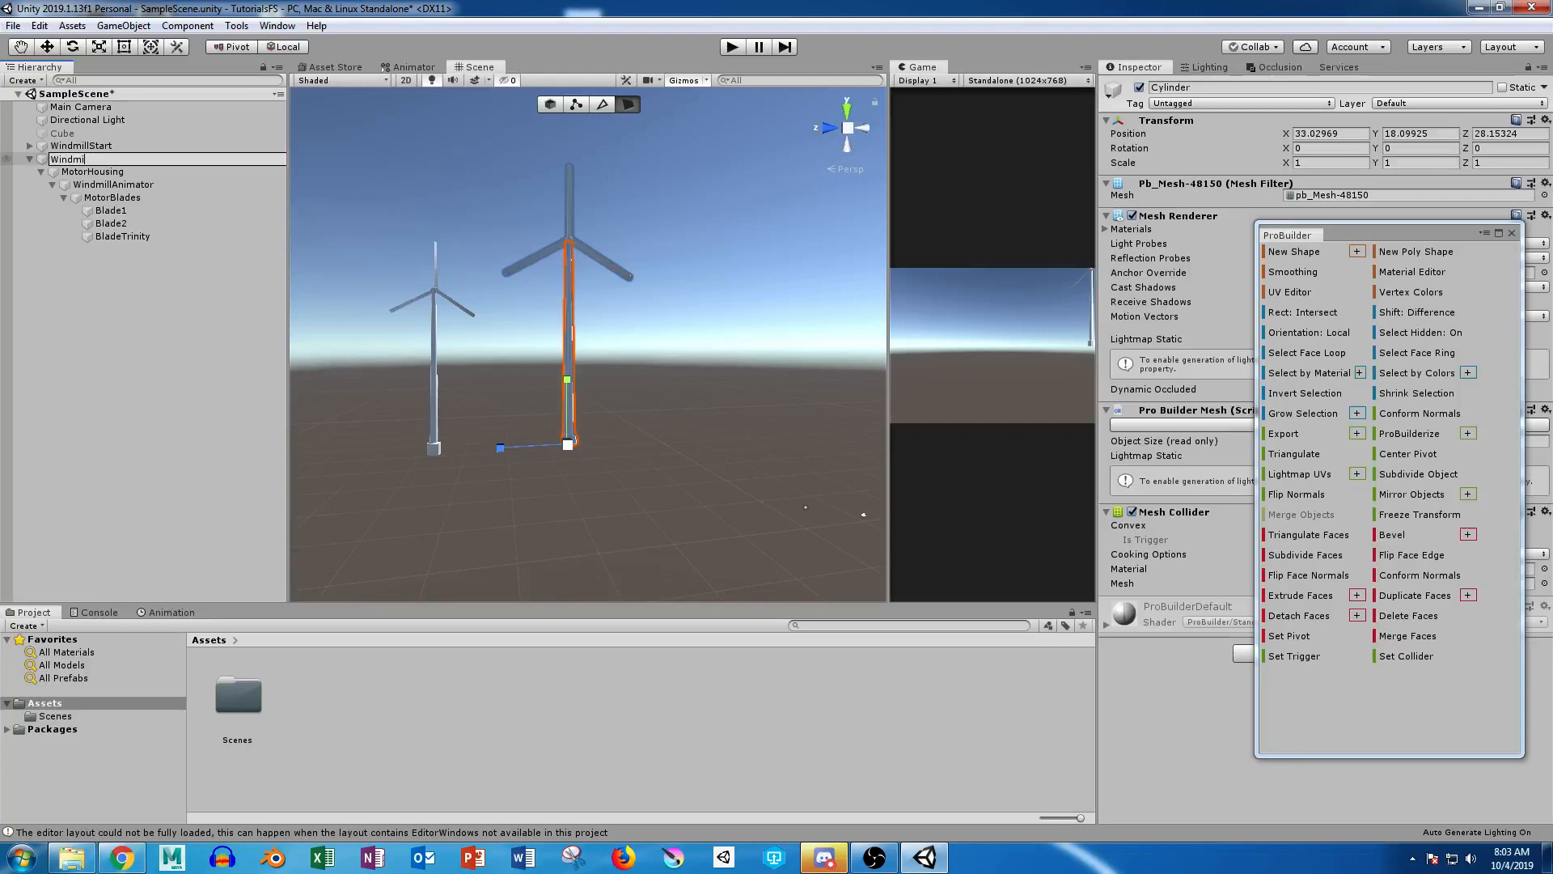
pyautogui.press('Return')
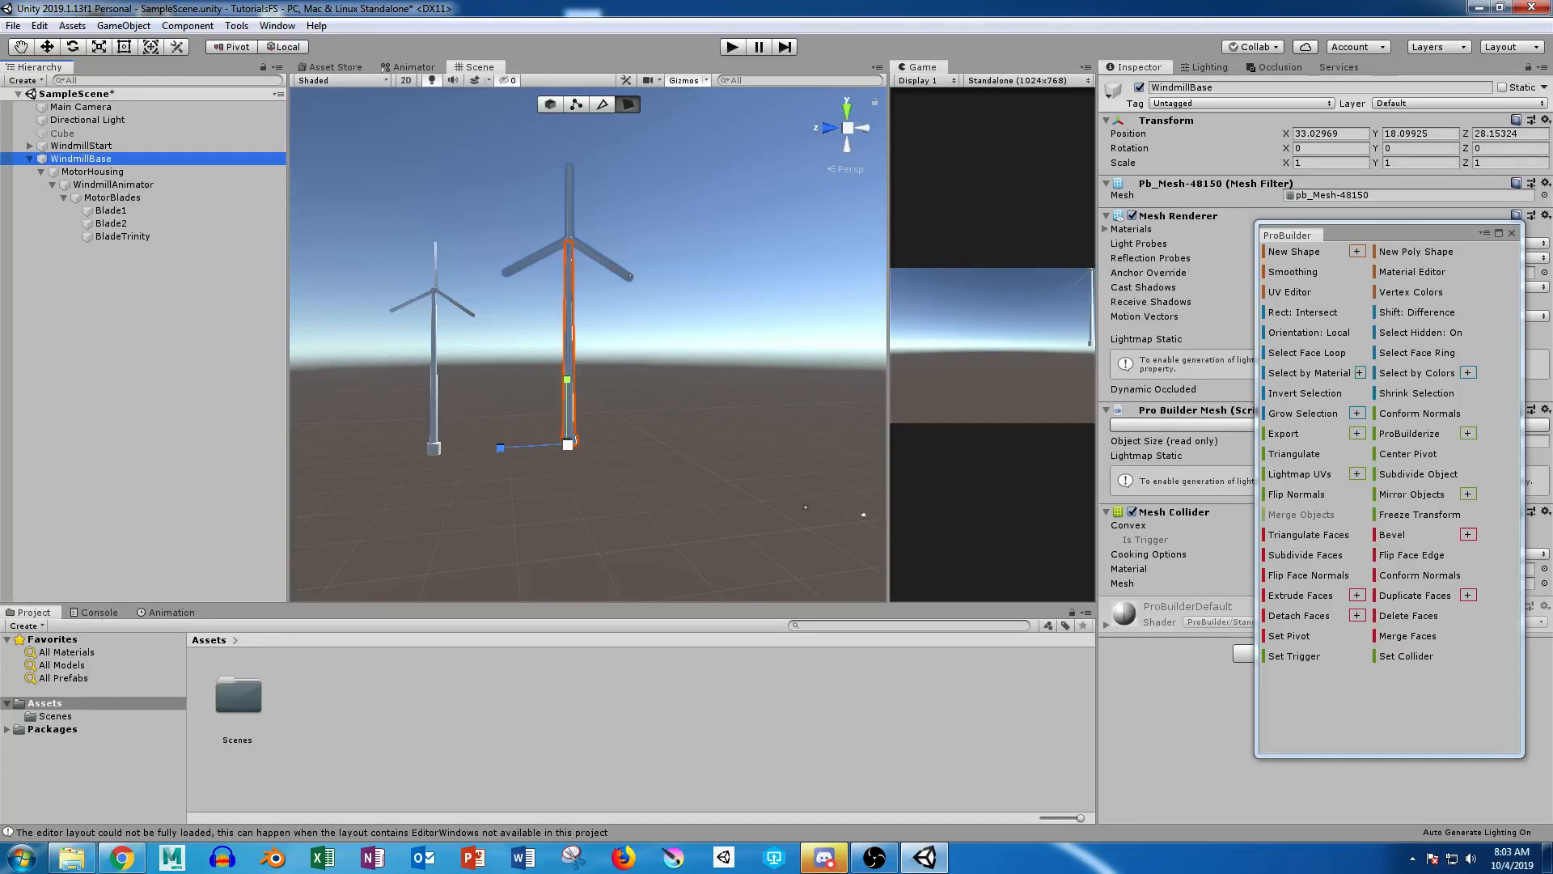
pyautogui.click(113, 323)
pyautogui.click(30, 159)
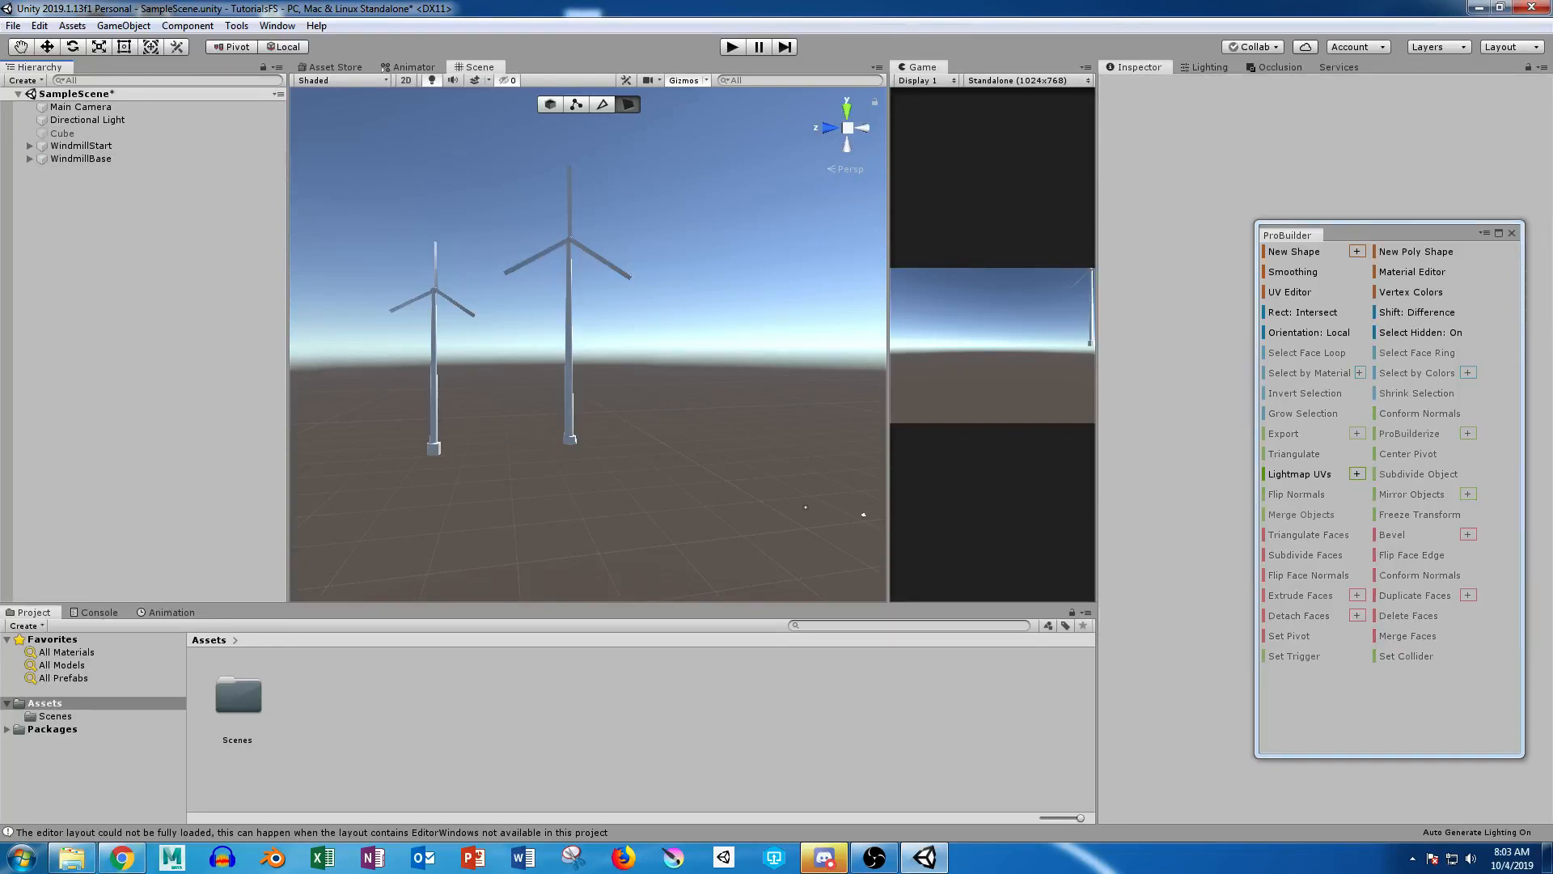
# Step: Switch to object selection and move WindmillBase along the ground plane to about X 38.7 and Z 33.3
pyautogui.click(568, 347)
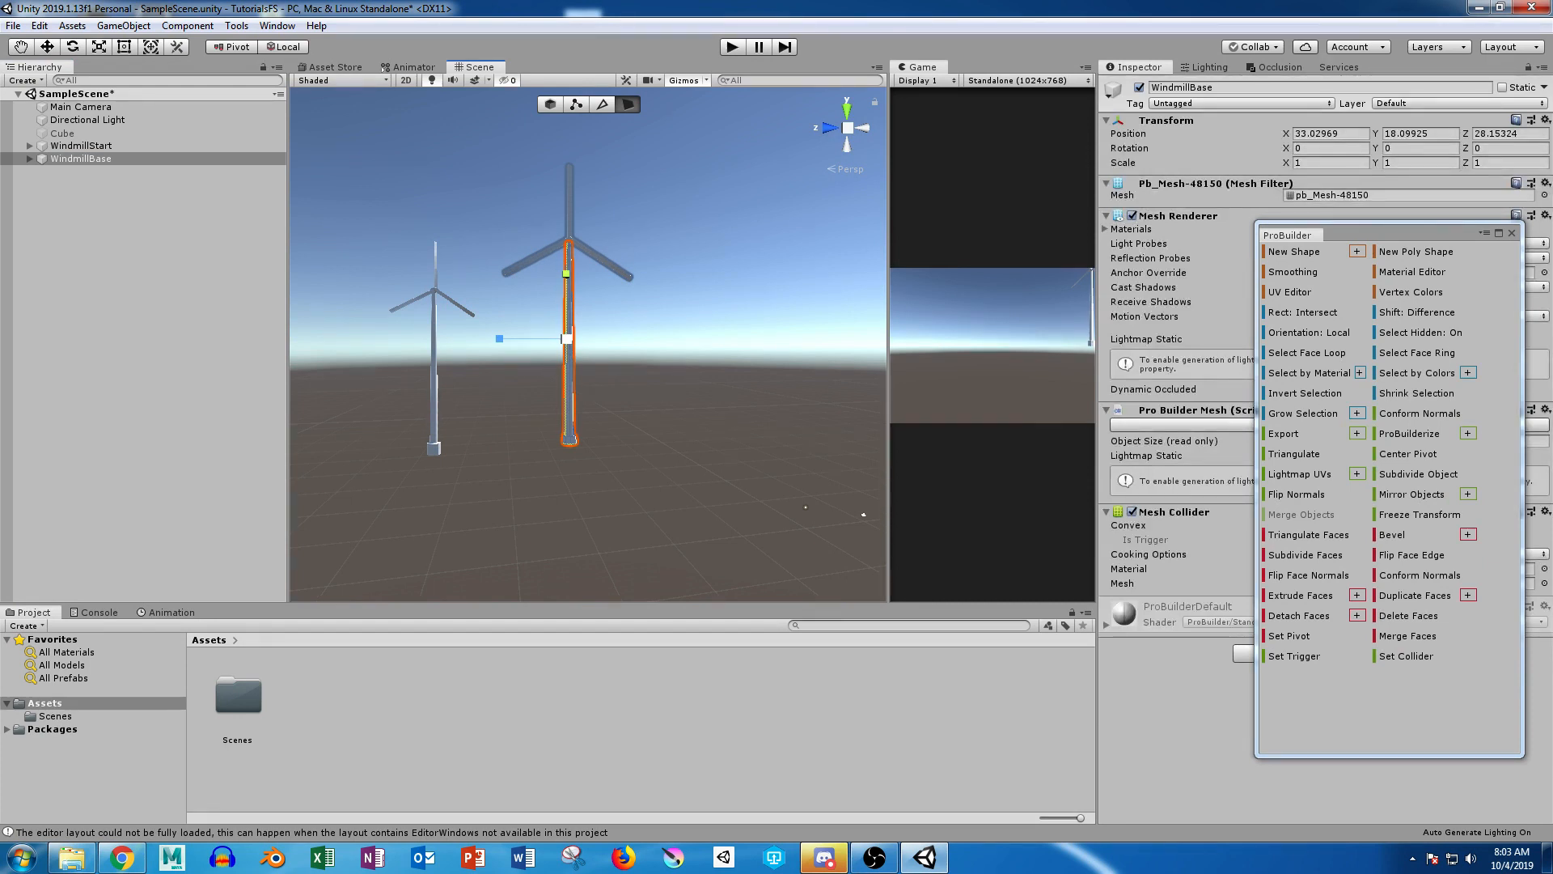
pyautogui.click(550, 104)
pyautogui.keyDown('alt'); pyautogui.moveTo(599, 259); pyautogui.dragTo(757, 336); pyautogui.keyUp('alt')
pyautogui.click(753, 348)
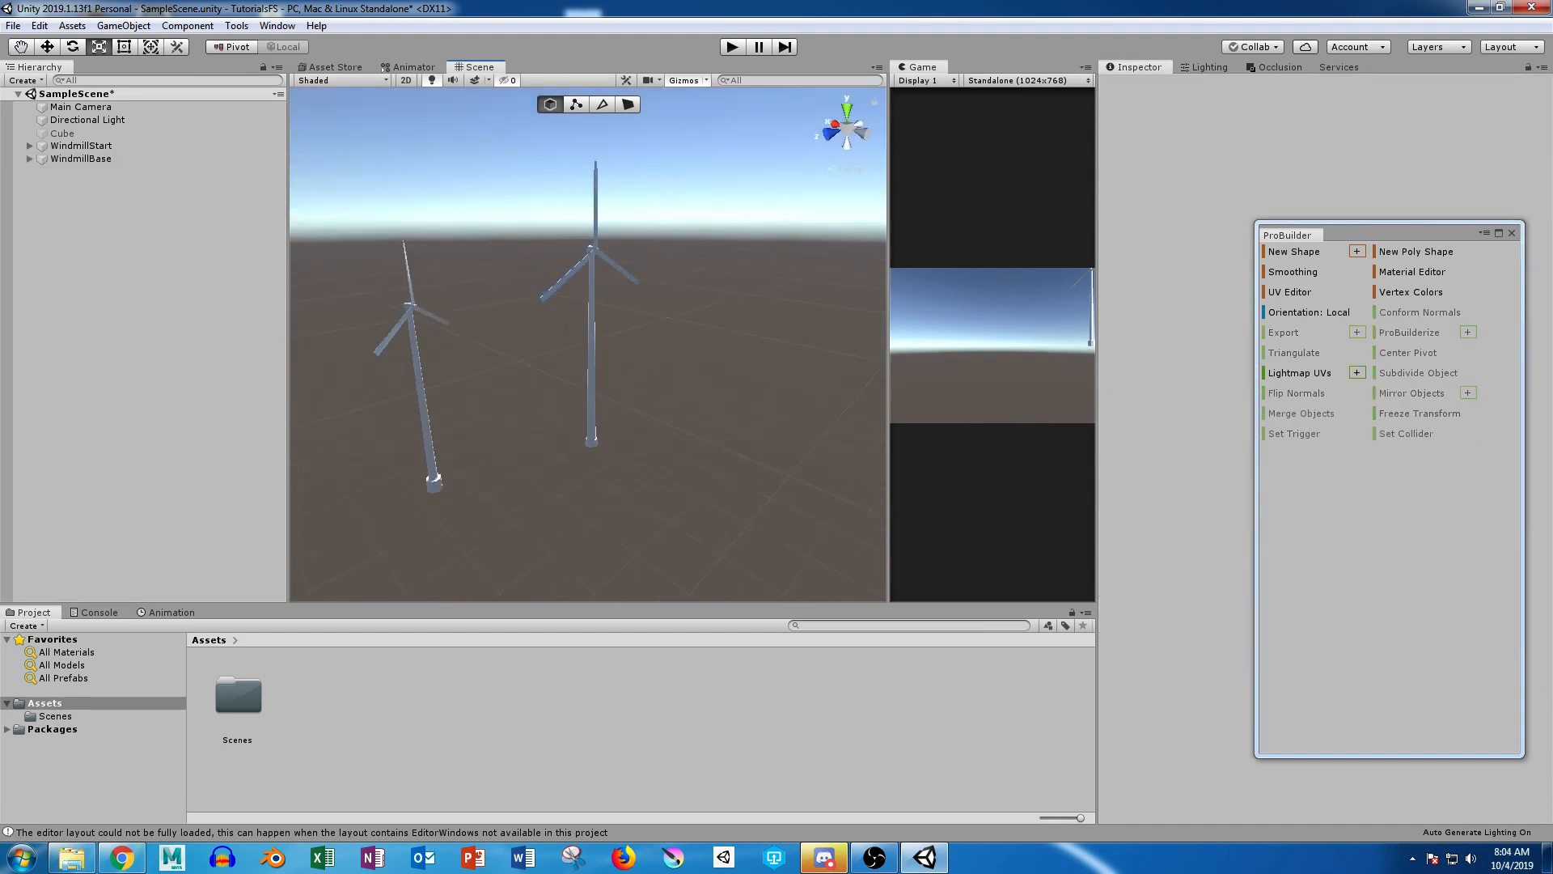
pyautogui.click(592, 356)
pyautogui.press('w')
pyautogui.moveTo(590, 394); pyautogui.dragTo(556, 394)
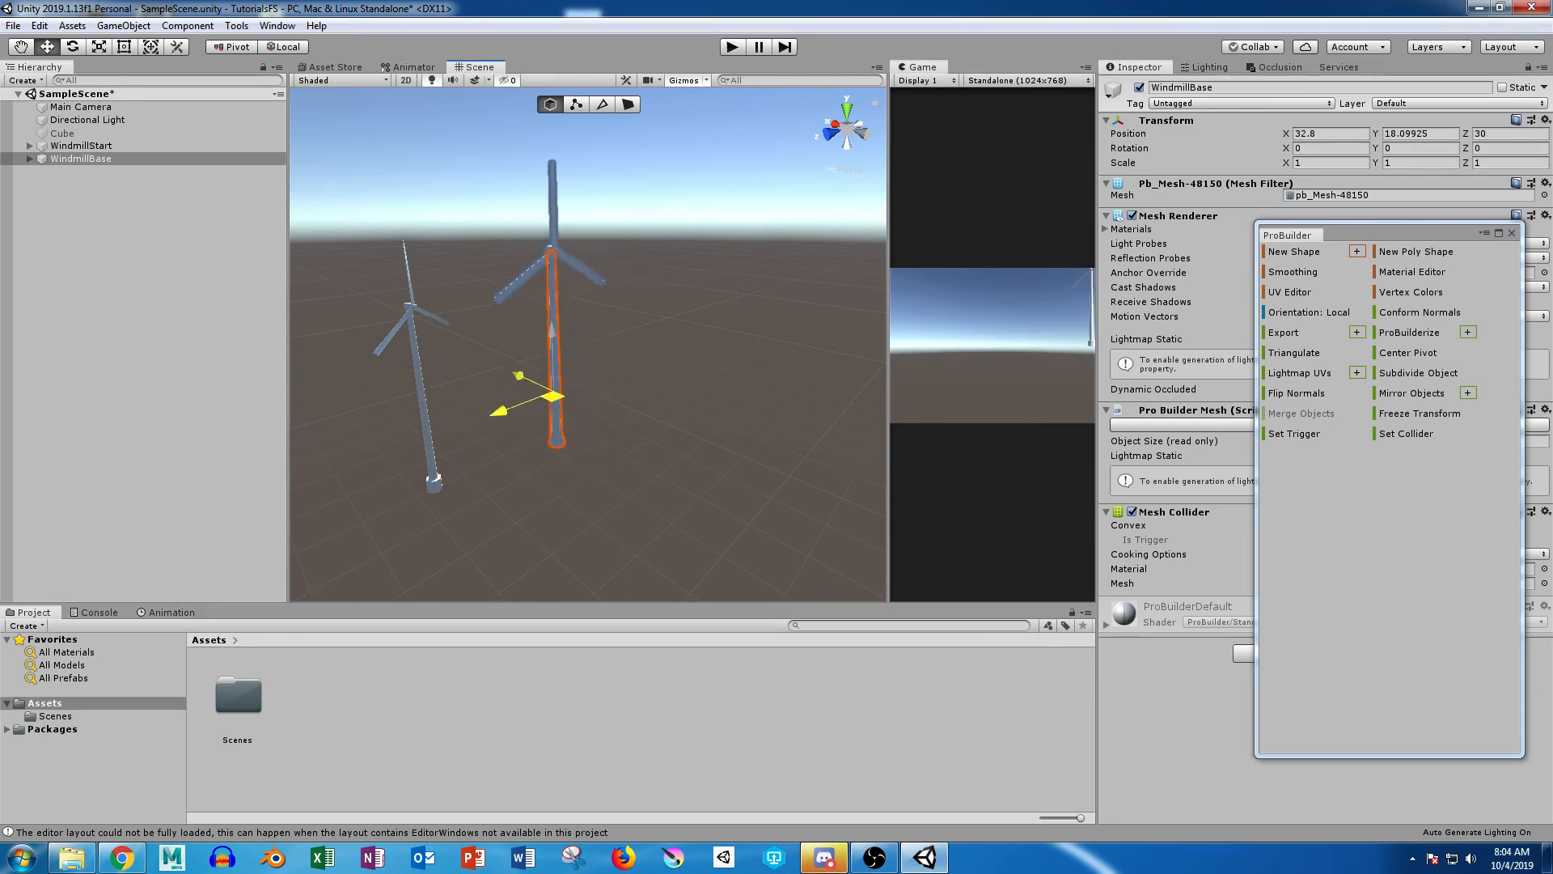
pyautogui.click(639, 388)
# Step: Move the smaller WindmillStart windmill farther back along the ground plane and deselect it
pyautogui.click(421, 403)
pyautogui.moveTo(417, 417); pyautogui.dragTo(378, 369)
pyautogui.click(462, 369)
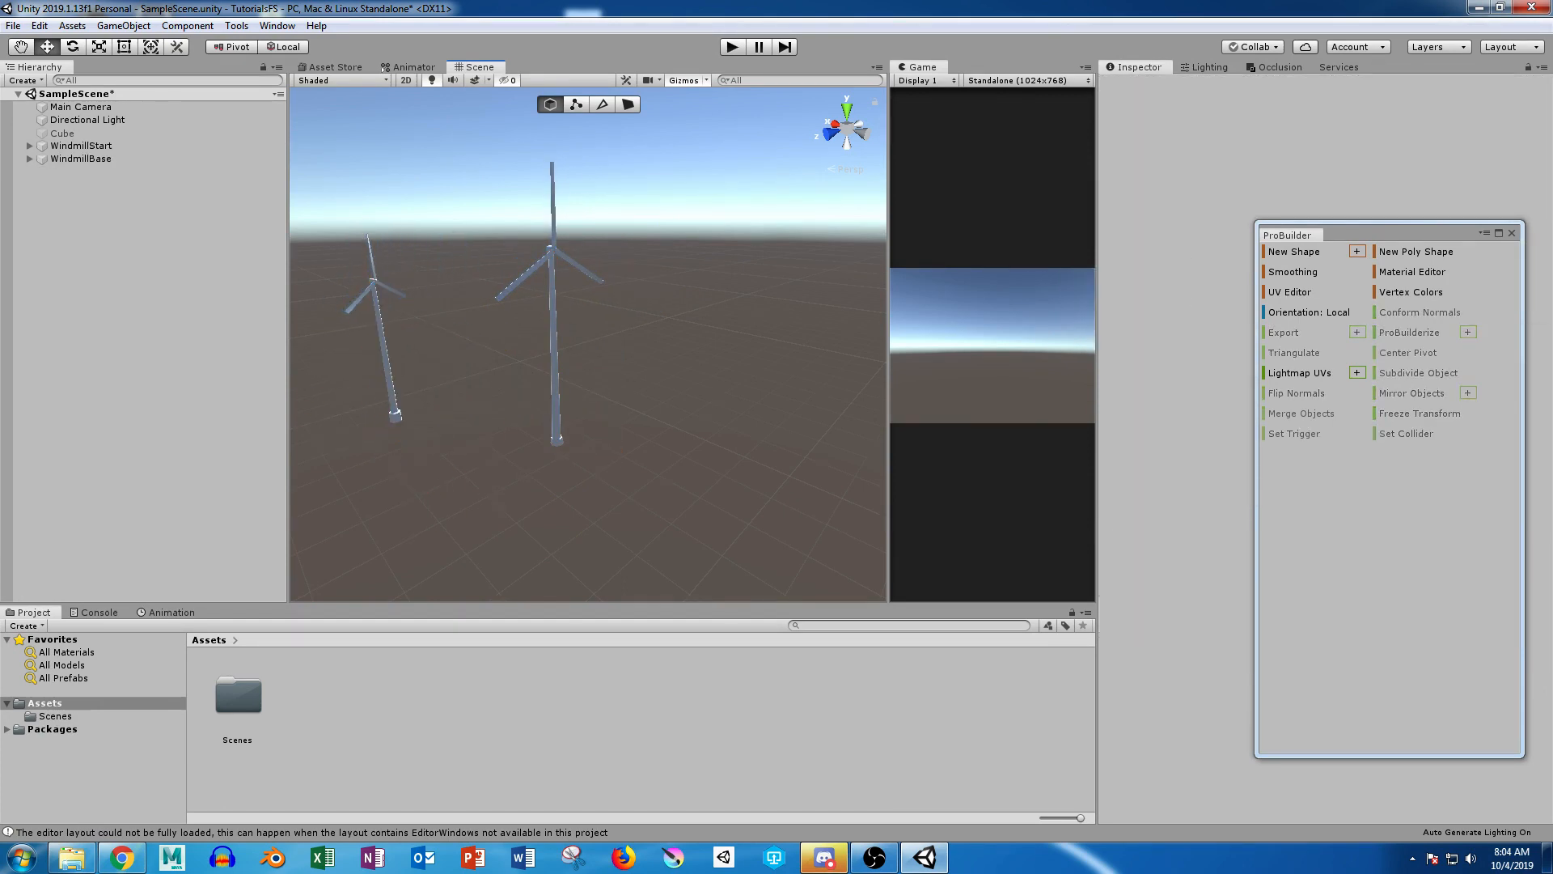
# Step: Expand WindmillBase, select WindmillAnimator, rotate it to test the blades' spin, and undo the rotation
pyautogui.click(81, 159)
pyautogui.click(30, 159)
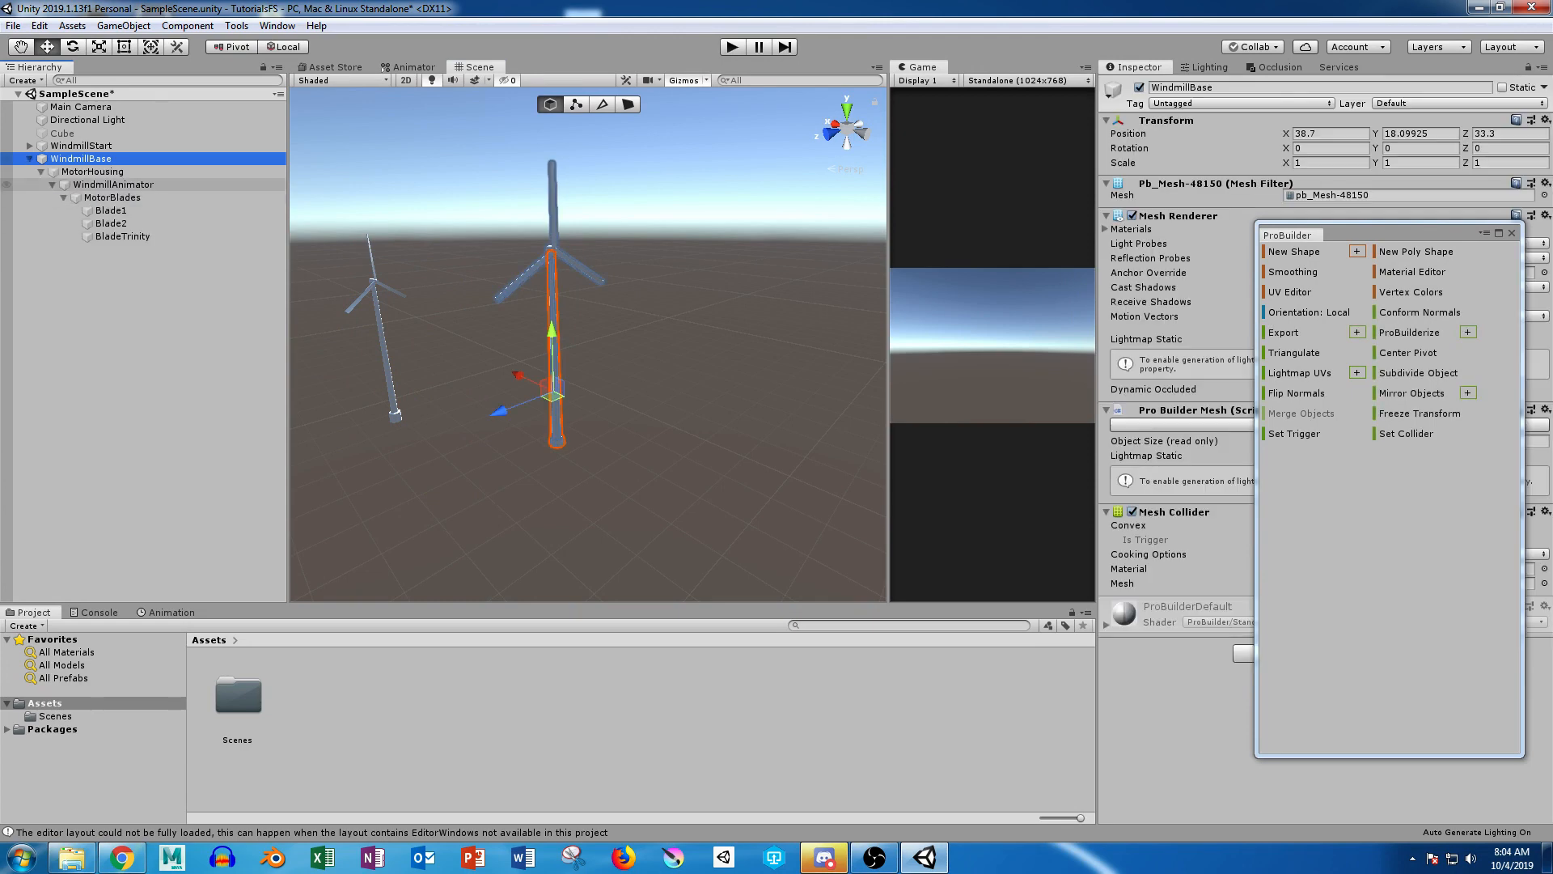
pyautogui.click(113, 185)
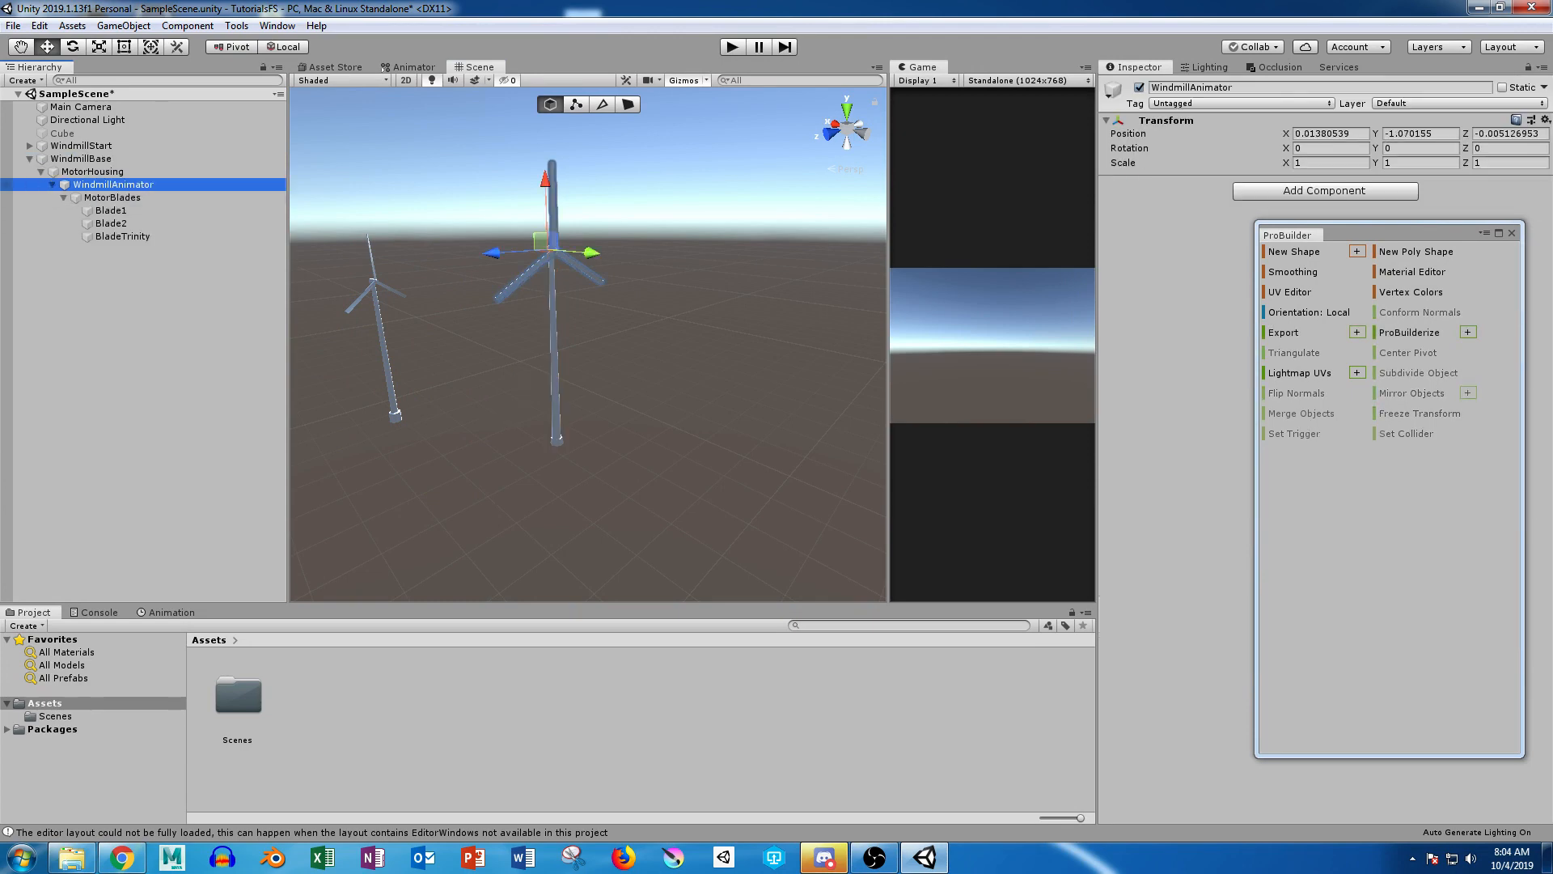
pyautogui.press('e')
pyautogui.moveTo(499, 209); pyautogui.dragTo(1147, 18)
pyautogui.keyDown('alt'); pyautogui.moveTo(696, 324); pyautogui.dragTo(559, 306); pyautogui.keyUp('alt')
pyautogui.hotkey('ctrl', 'z')
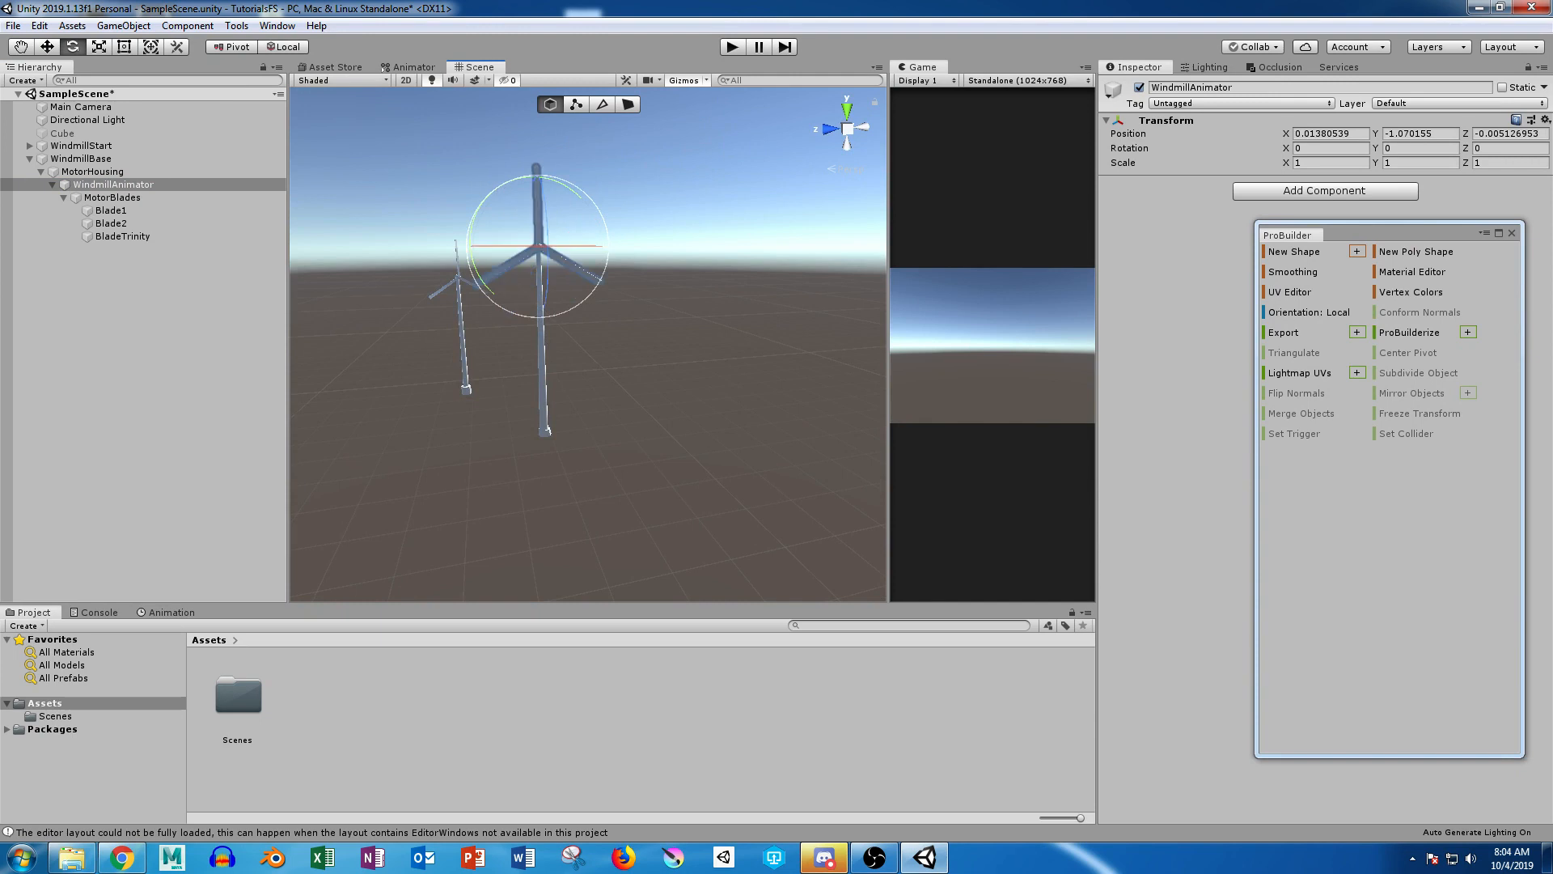
# Step: Try rotating WindmillAnimator around its center handle, undo the rotation, and restore the handle position to Pivot
pyautogui.press('z')
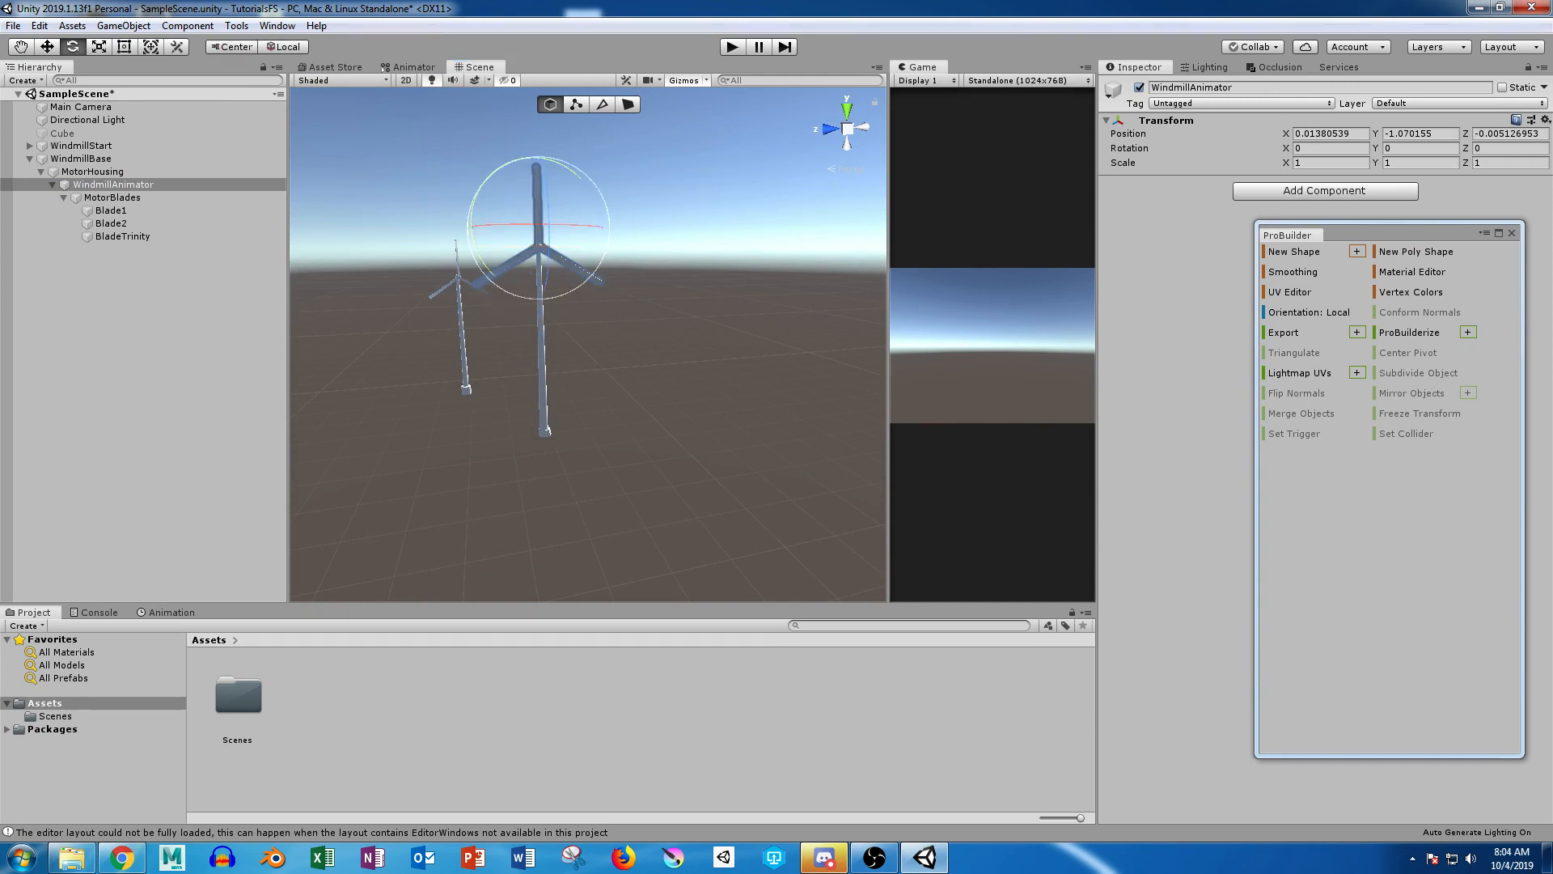
pyautogui.moveTo(488, 182)
pyautogui.mouseDown()
pyautogui.moveTo(453, 300)
pyautogui.moveTo(534, 154)
pyautogui.moveTo(572, 280)
pyautogui.moveTo(502, 172)
pyautogui.mouseUp()
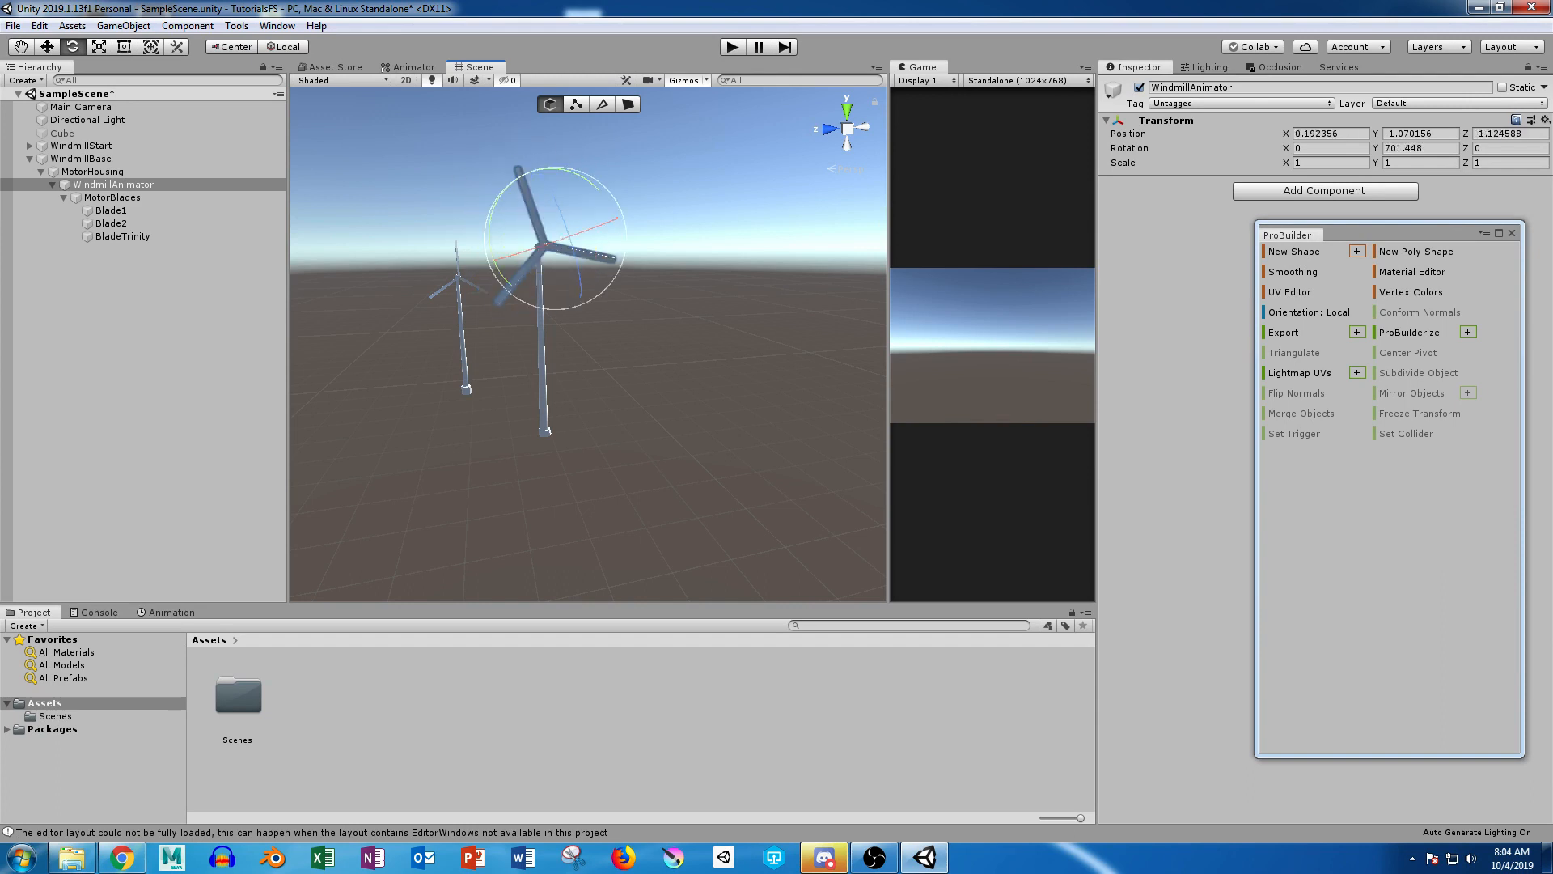
pyautogui.hotkey('ctrl', 'z')
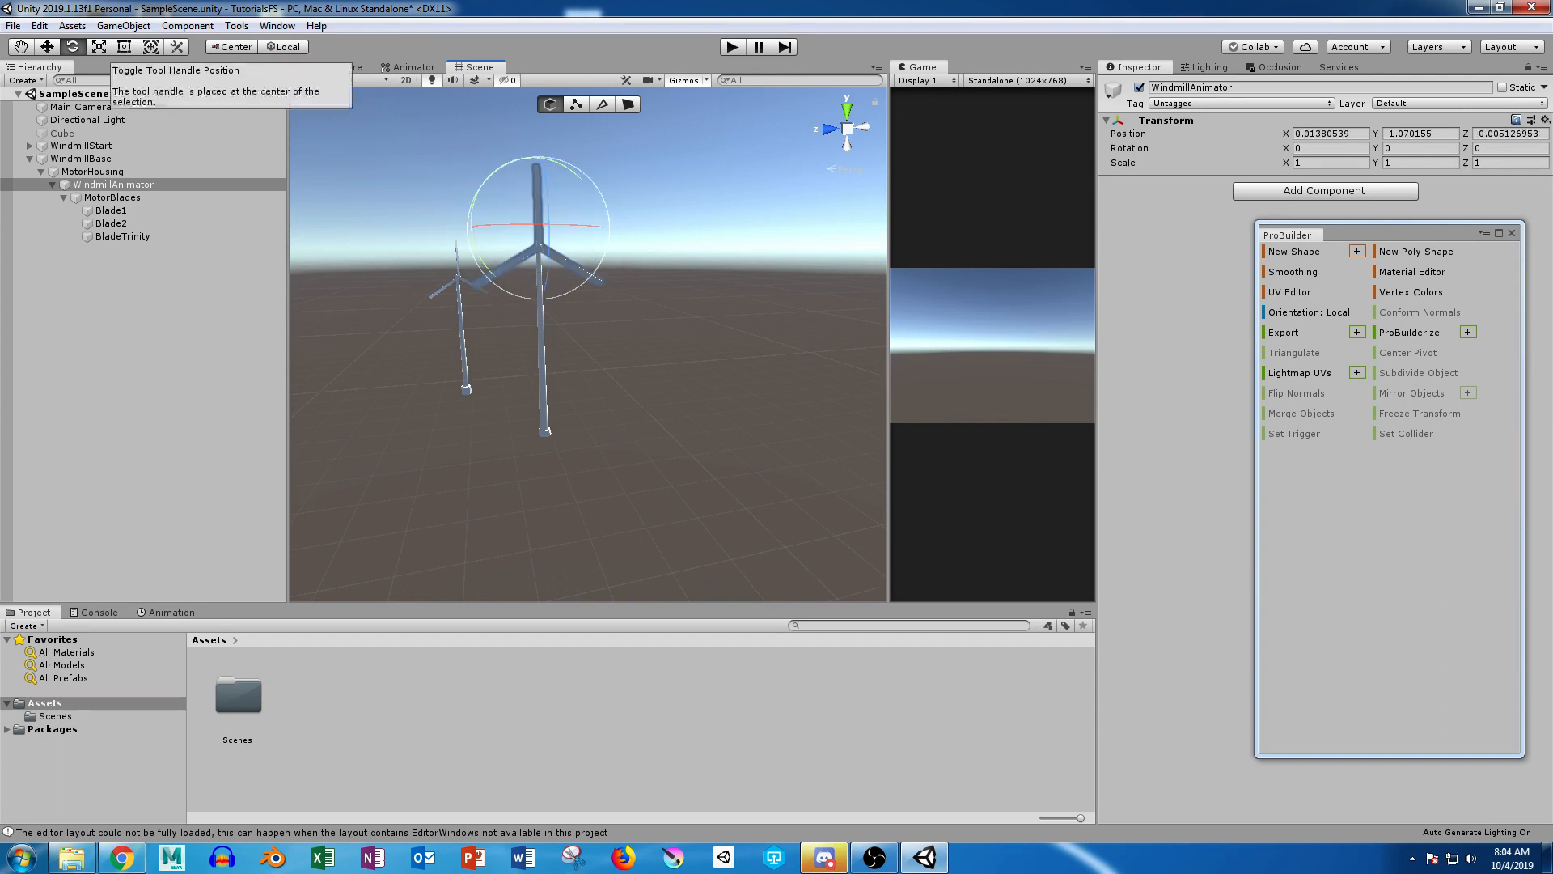
pyautogui.click(233, 47)
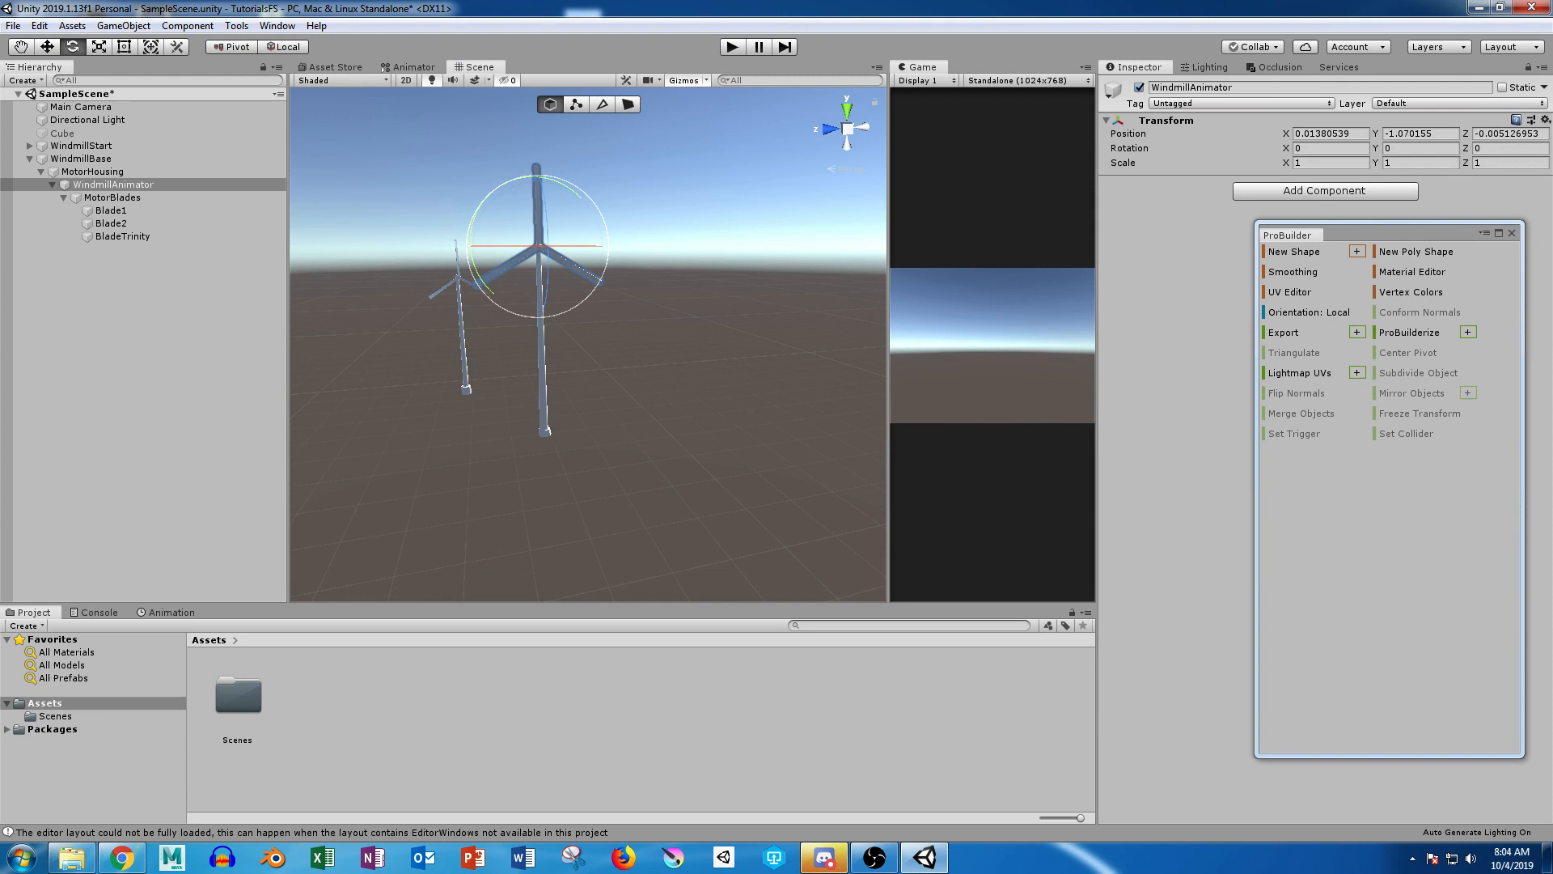
# Step: Select the side faces of WindmillBase's flared foot in face selection and move them horizontally to center the foot around the pole
pyautogui.keyDown('alt'); pyautogui.moveTo(550, 340); pyautogui.dragTo(631, 340, button='right'); pyautogui.keyUp('alt')
pyautogui.keyDown('alt'); pyautogui.moveTo(631, 339); pyautogui.dragTo(680, 445); pyautogui.keyUp('alt')
pyautogui.keyDown('alt'); pyautogui.moveTo(680, 445); pyautogui.dragTo(776, 445, button='right'); pyautogui.keyUp('alt')
pyautogui.keyDown('alt'); pyautogui.moveTo(777, 445); pyautogui.dragTo(720, 315); pyautogui.keyUp('alt')
pyautogui.moveTo(631, 242)
pyautogui.keyDown('alt'); pyautogui.mouseDown()
pyautogui.moveTo(611, 344)
pyautogui.moveTo(630, 242)
pyautogui.mouseUp(); pyautogui.keyUp('alt')
pyautogui.click(607, 332)
pyautogui.click(628, 104)
pyautogui.moveTo(483, 341); pyautogui.dragTo(876, 461)
pyautogui.press('w')
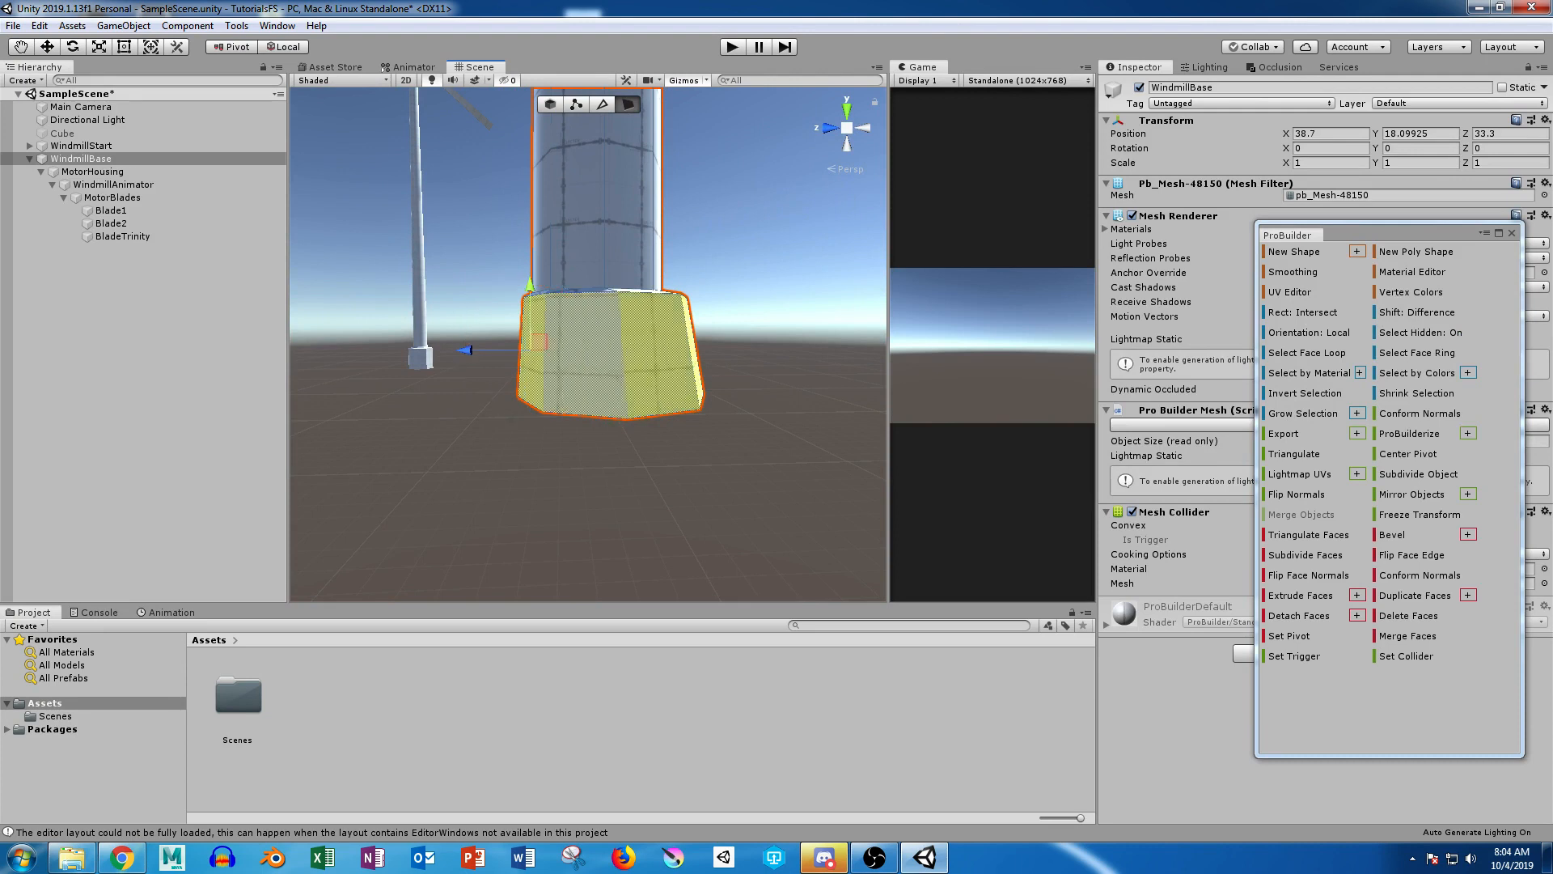
pyautogui.moveTo(467, 350); pyautogui.dragTo(687, 546)
pyautogui.keyDown('alt'); pyautogui.moveTo(502, 405); pyautogui.dragTo(680, 444); pyautogui.keyUp('alt')
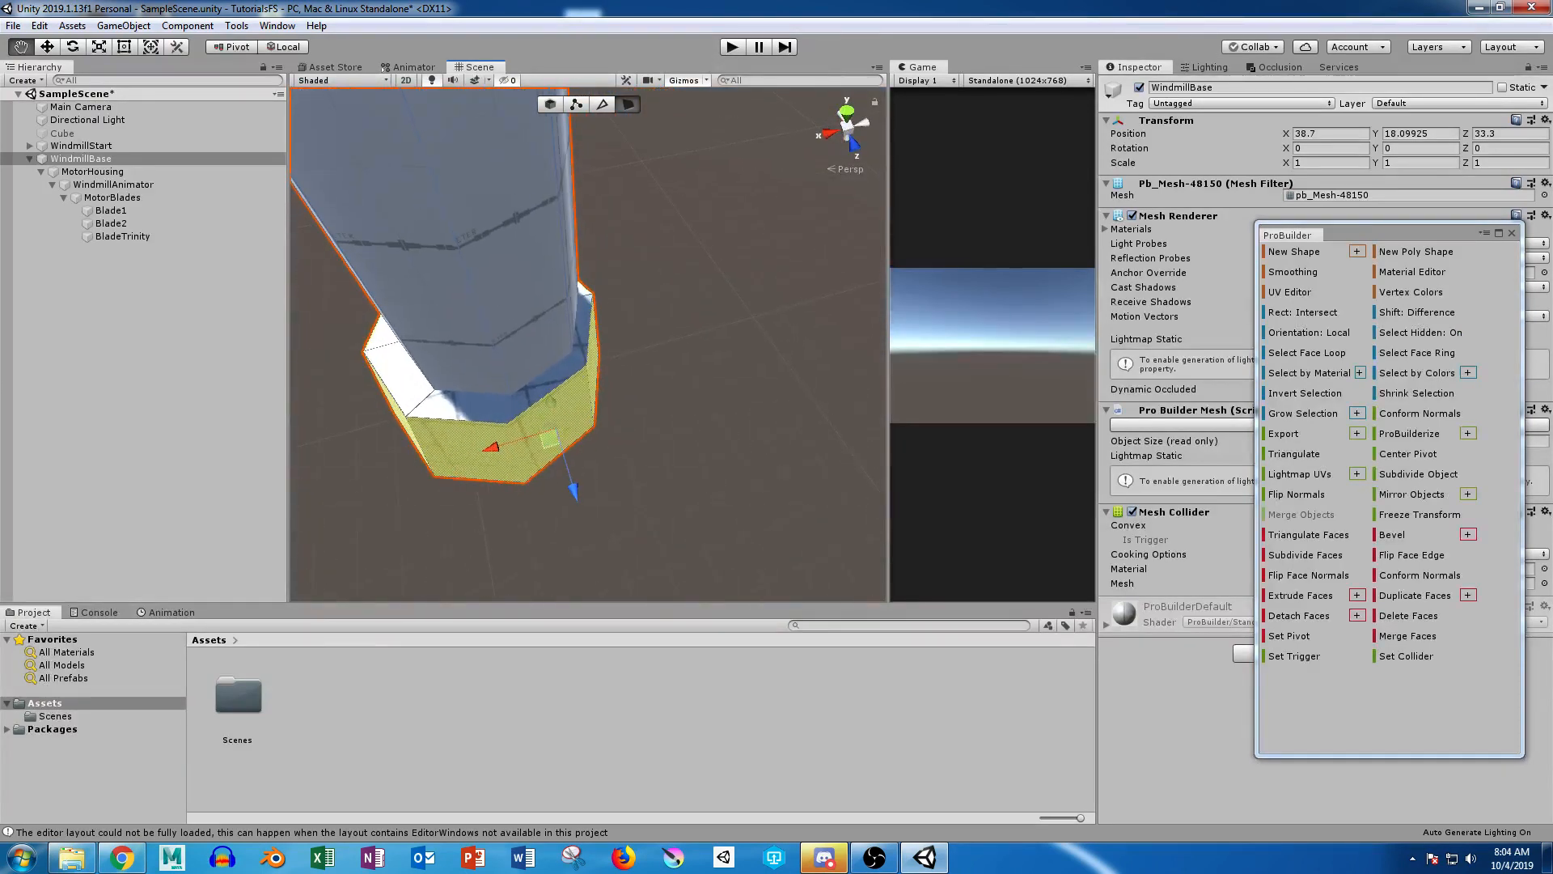
pyautogui.moveTo(493, 446); pyautogui.dragTo(312, 219)
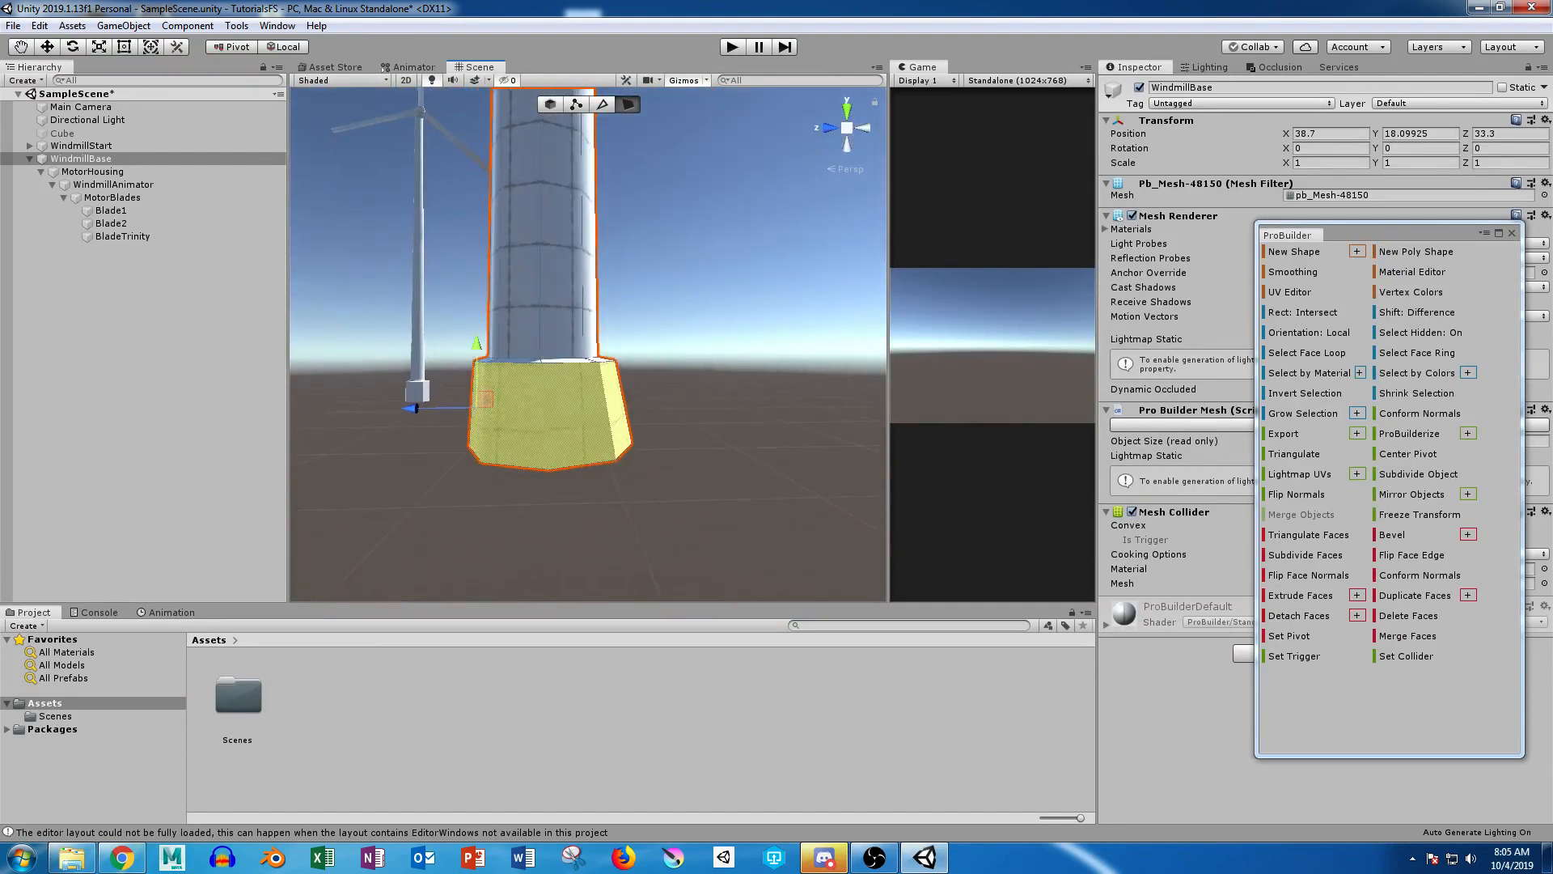
# Step: Select the foot's bottom vertices in vertex selection, shift them horizontally to even out the flare under the pole, and deselect WindmillBase
pyautogui.click(576, 104)
pyautogui.moveTo(420, 410); pyautogui.dragTo(878, 154)
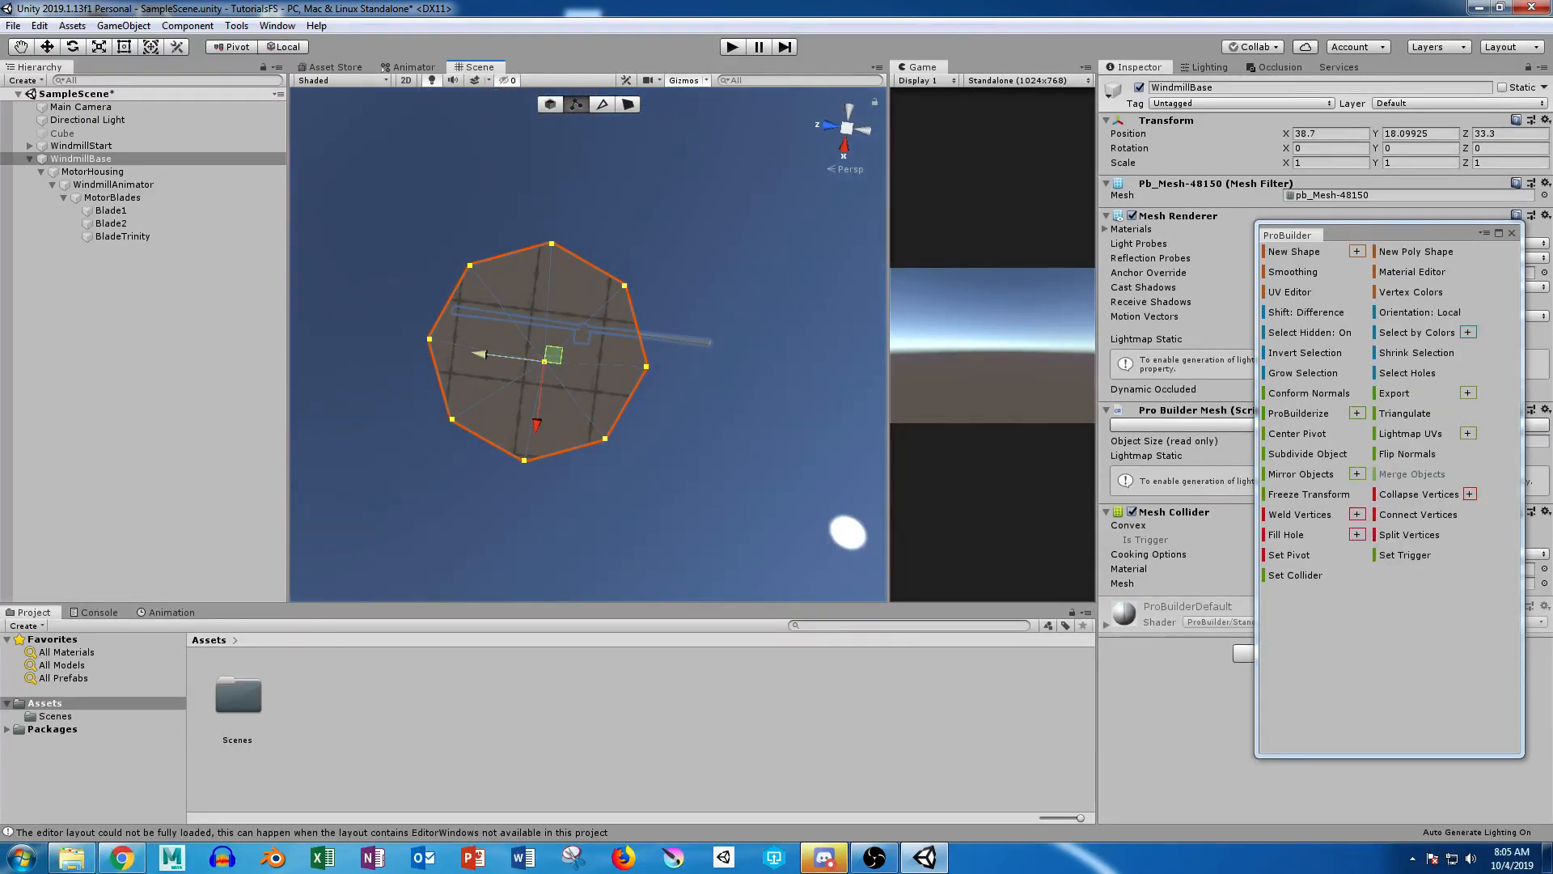
pyautogui.moveTo(479, 351); pyautogui.dragTo(467, 683)
pyautogui.moveTo(476, 450); pyautogui.dragTo(803, 389)
pyautogui.click(803, 389)
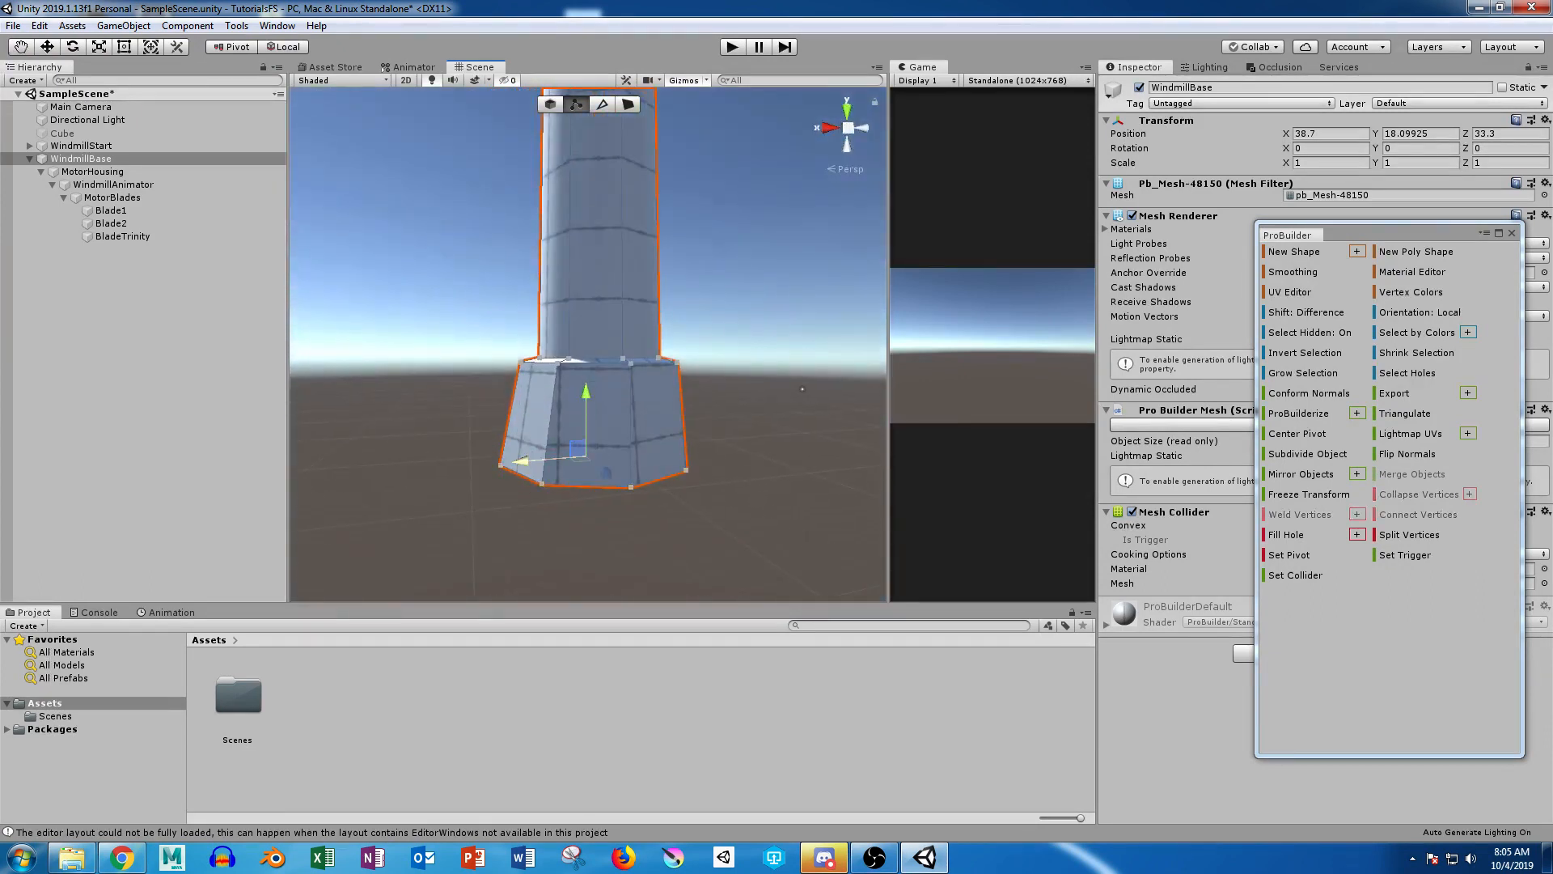
pyautogui.moveTo(521, 462); pyautogui.dragTo(527, 461)
pyautogui.click(802, 389)
pyautogui.keyDown('alt'); pyautogui.moveTo(802, 389); pyautogui.dragTo(485, 441); pyautogui.keyUp('alt')
pyautogui.keyDown('alt'); pyautogui.moveTo(485, 441); pyautogui.dragTo(405, 440, button='right'); pyautogui.keyUp('alt')
pyautogui.keyDown('alt'); pyautogui.moveTo(405, 441); pyautogui.dragTo(388, 486); pyautogui.keyUp('alt')
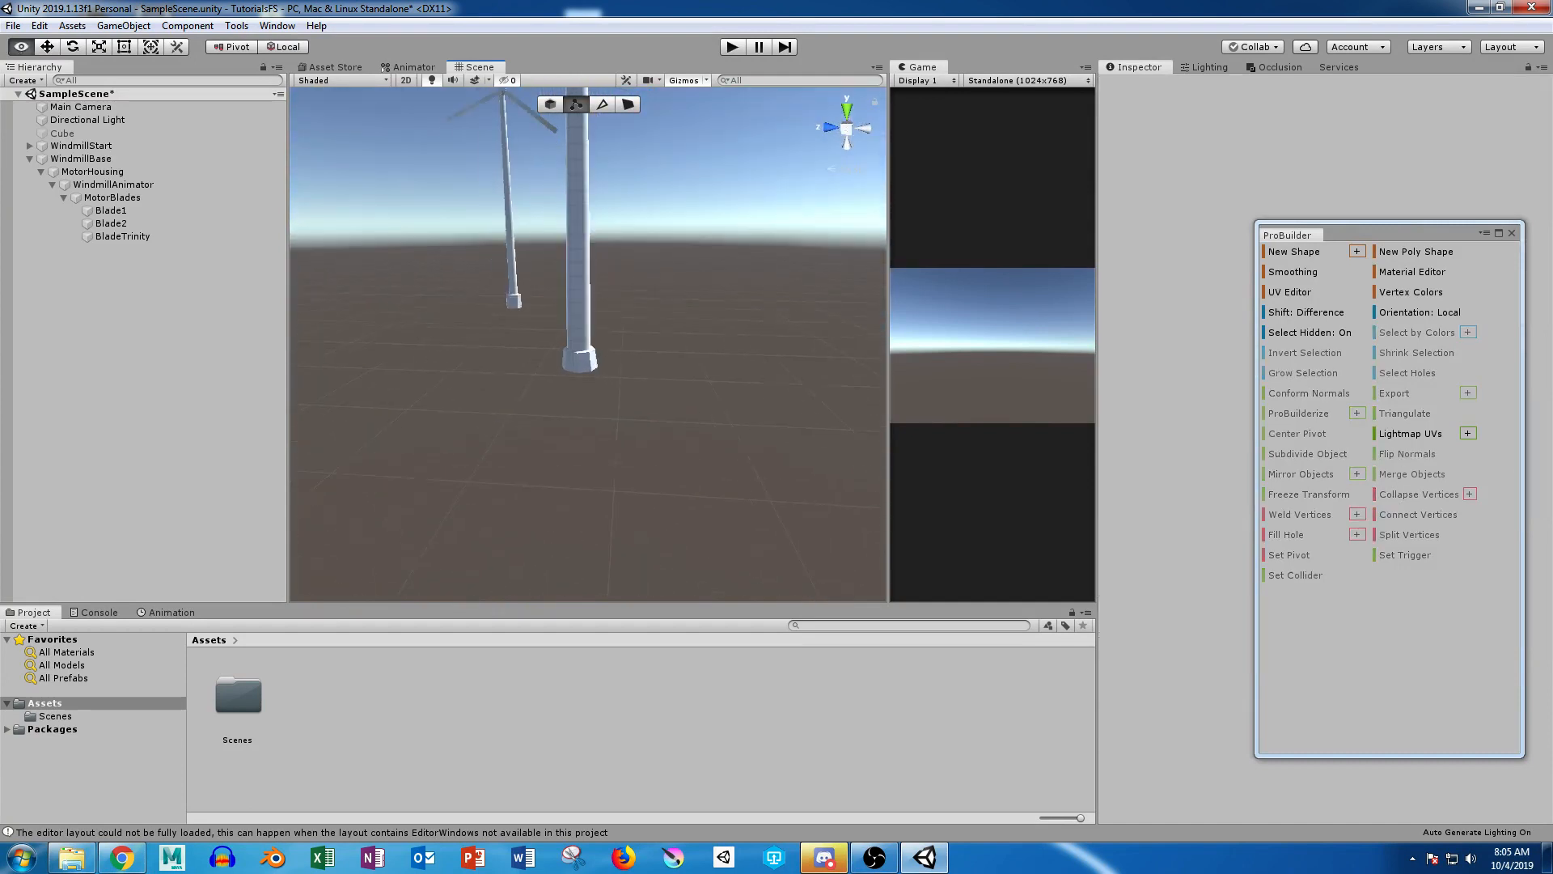
pyautogui.keyDown('alt'); pyautogui.moveTo(567, 405); pyautogui.dragTo(348, 404, button='right'); pyautogui.keyUp('alt')
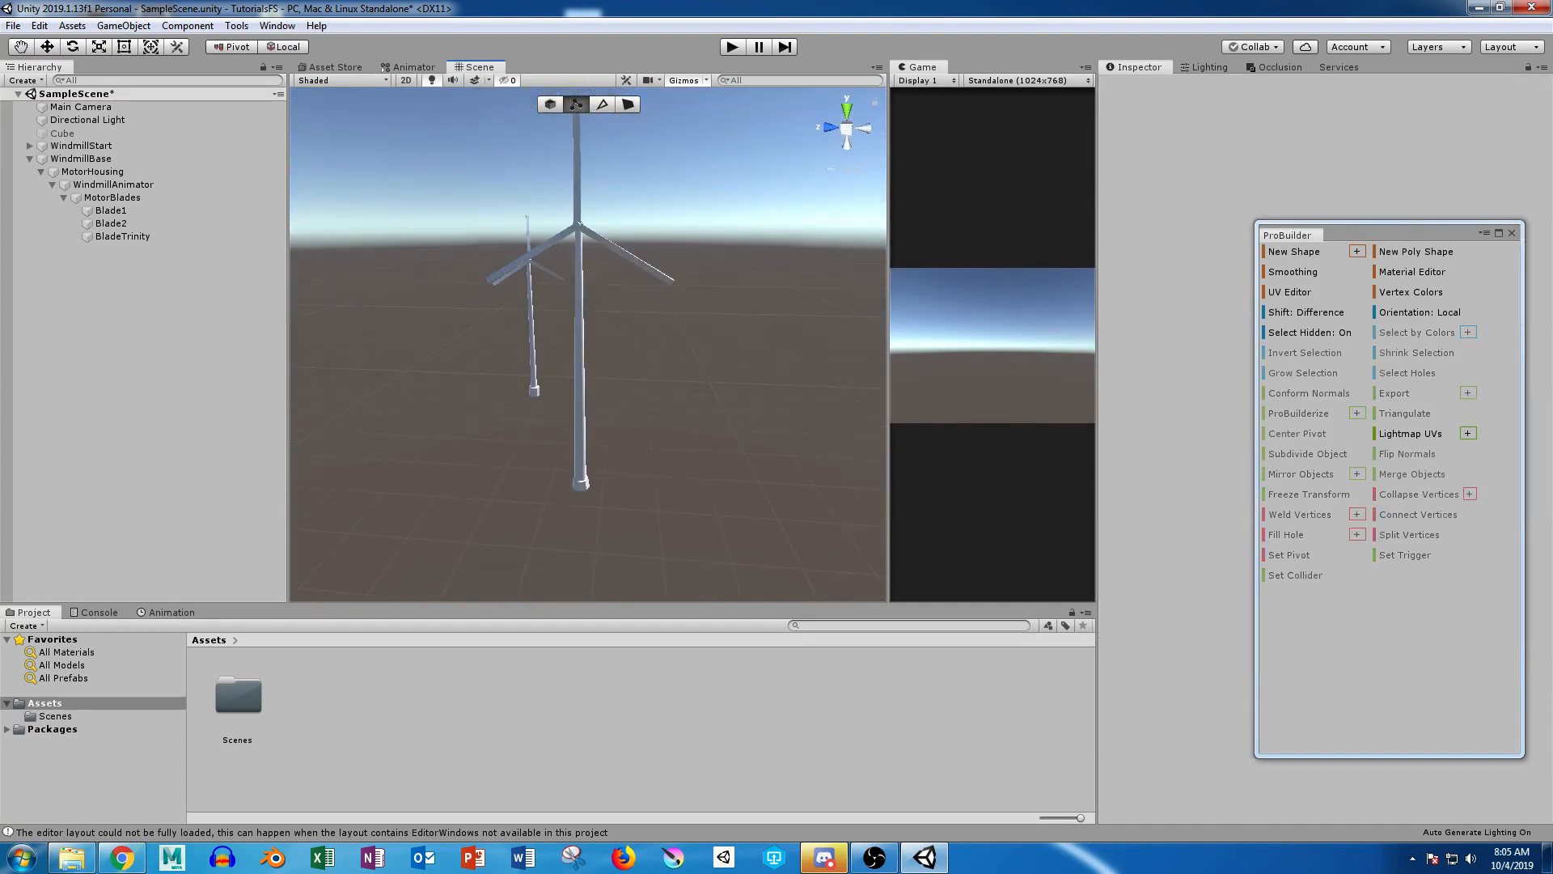